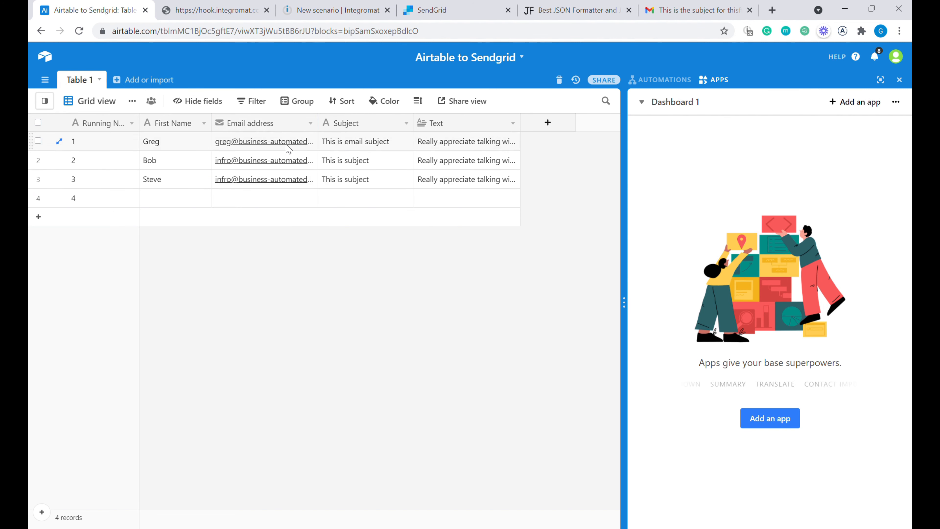
- Review the three contact records' Subject and Text cells, then bring up the dashboard app Marketplace
click(385, 146)
click(384, 167)
click(385, 183)
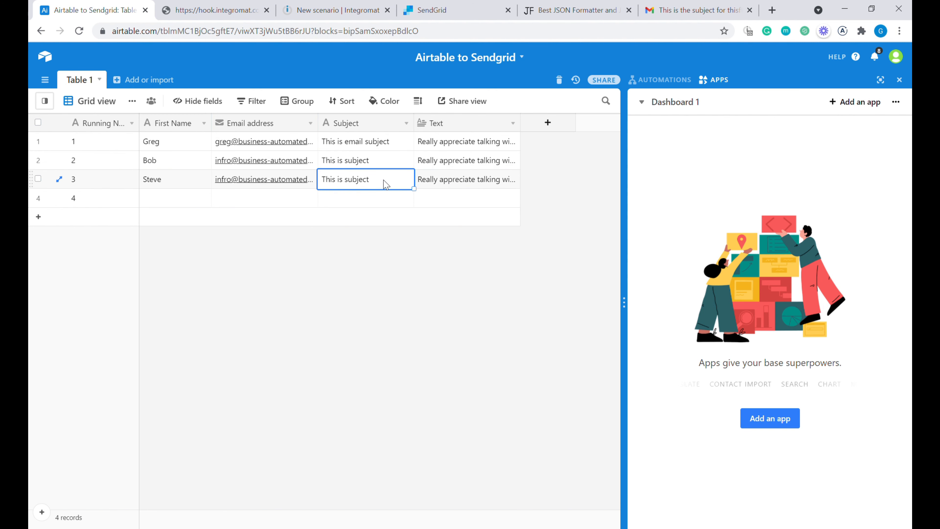
click(386, 164)
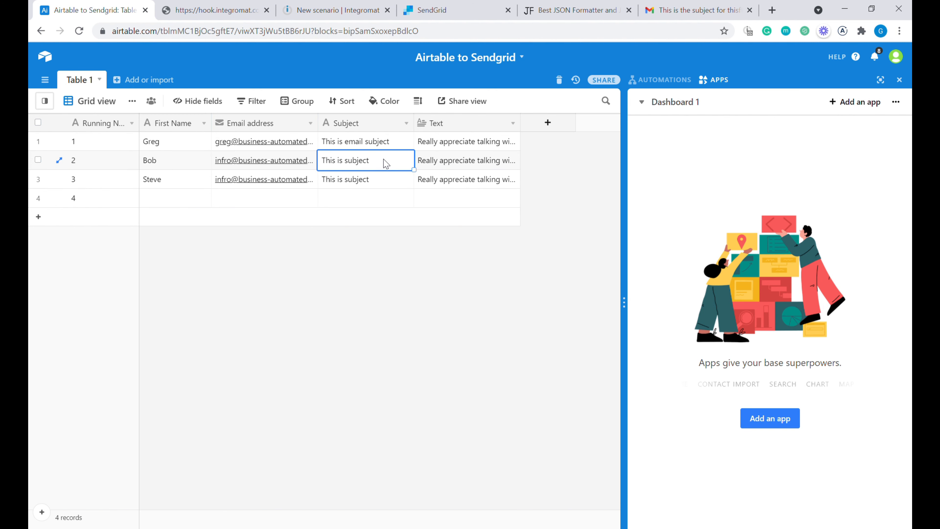
click(459, 147)
click(470, 181)
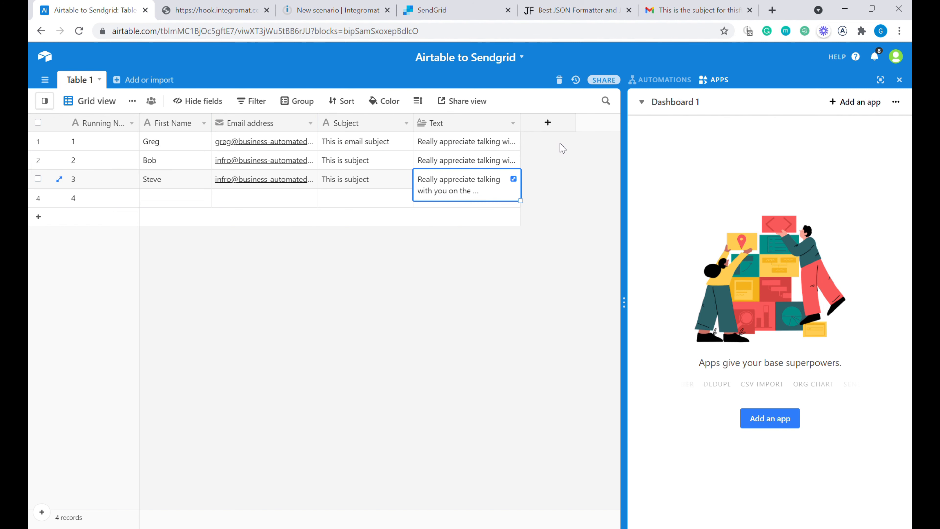
click(863, 106)
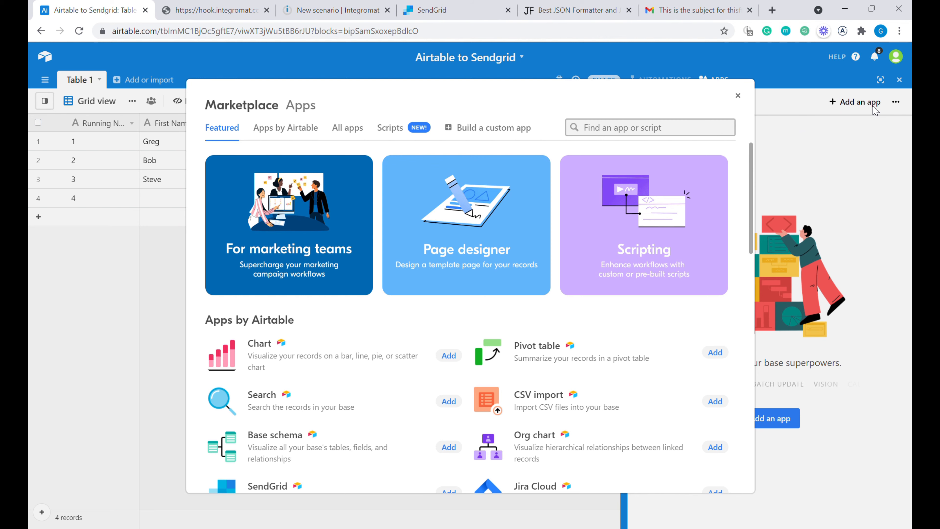
- Search the Marketplace for 'sen' and read the SendGrid app's description page
text(sen)
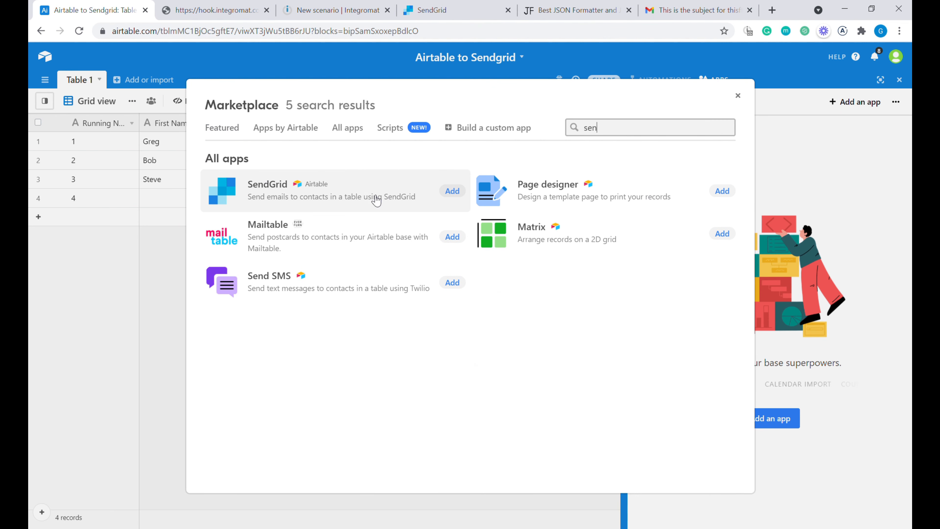
click(376, 201)
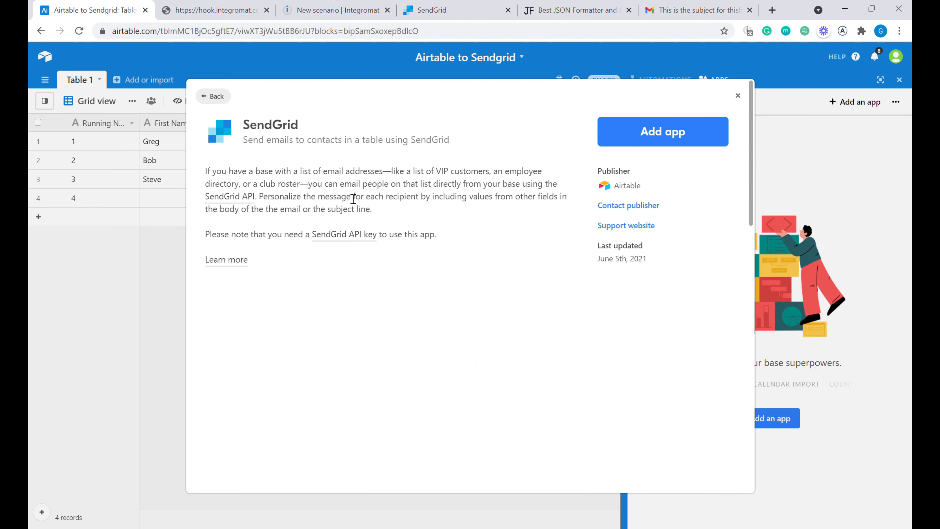
scroll(507, 352, down, 2)
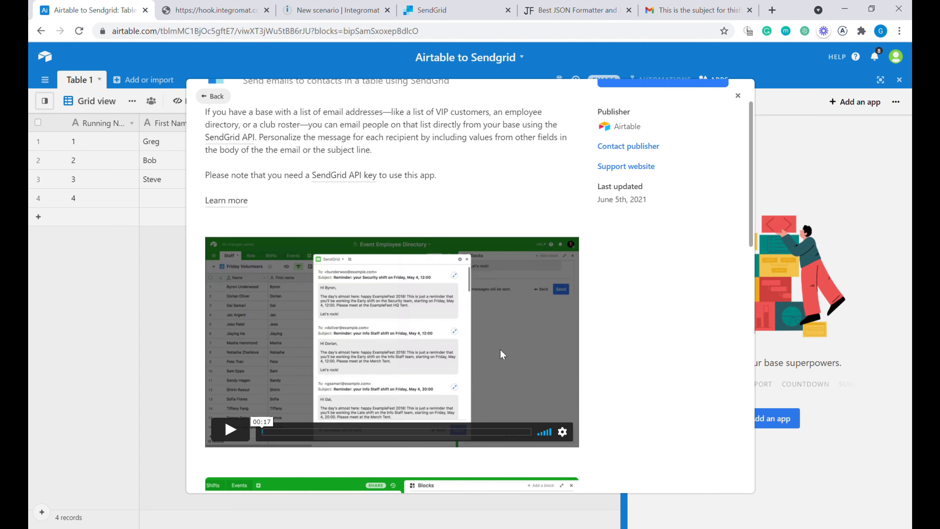
scroll(468, 325, down, 4)
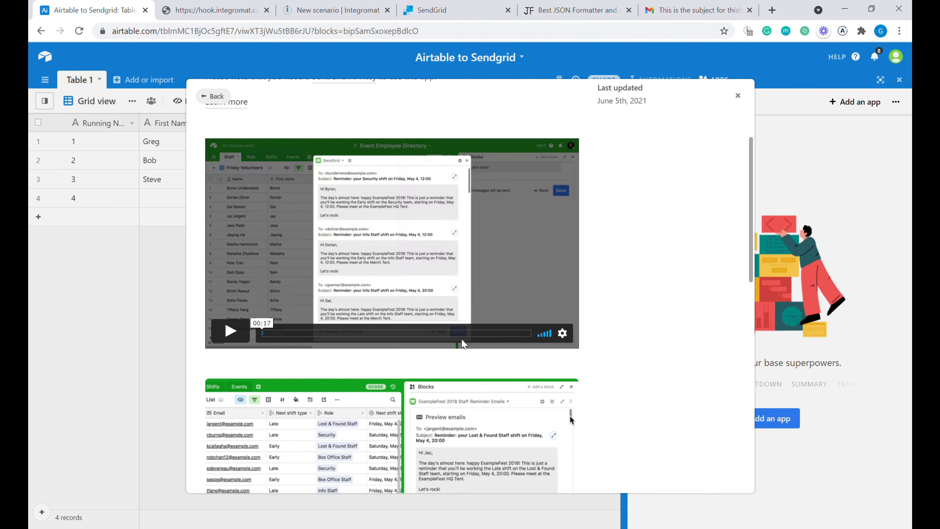
scroll(510, 293, up, 2)
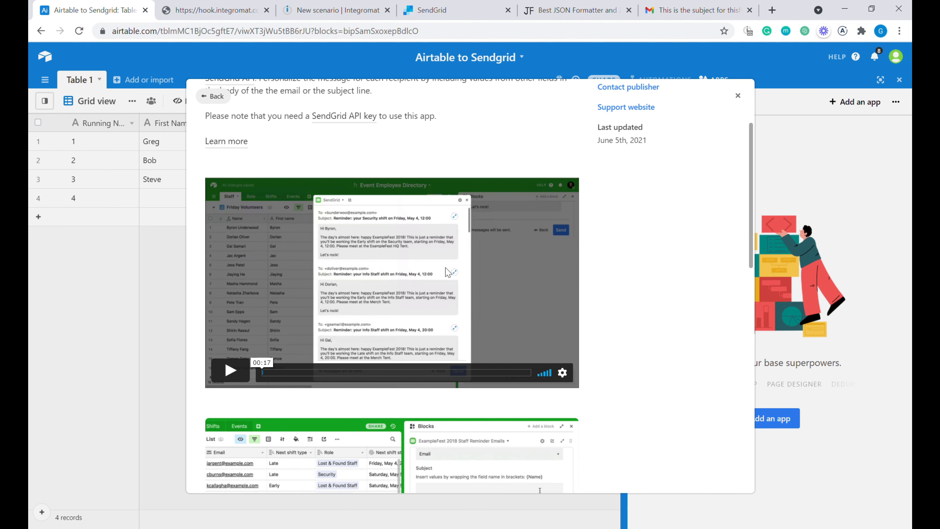
scroll(447, 319, up, 4)
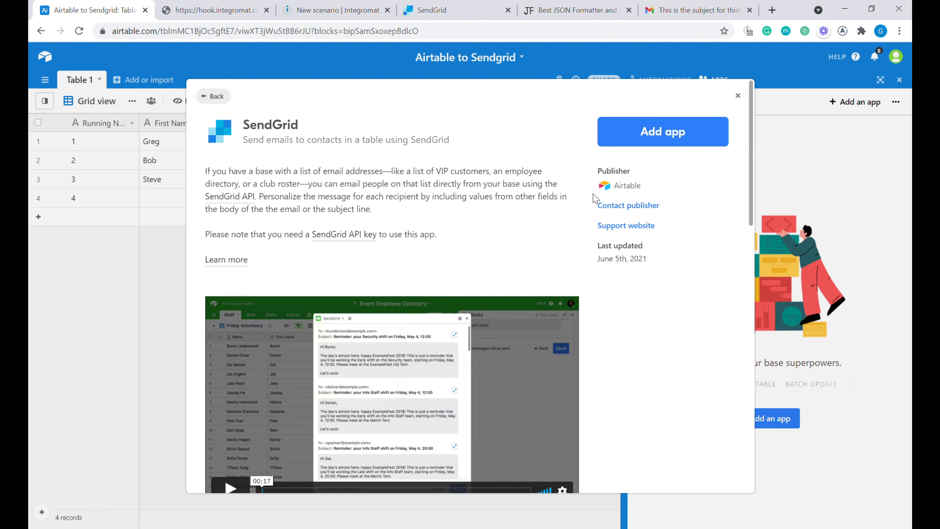
- Close the Marketplace without adding SendGrid, select the records' First Name through Text fields, and switch to SendGrid
click(738, 96)
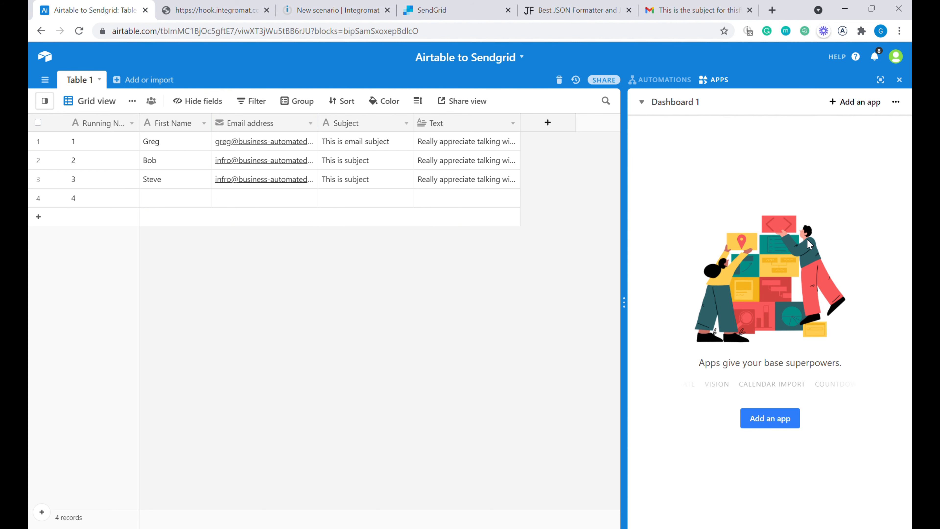
drag(170, 143, 478, 188)
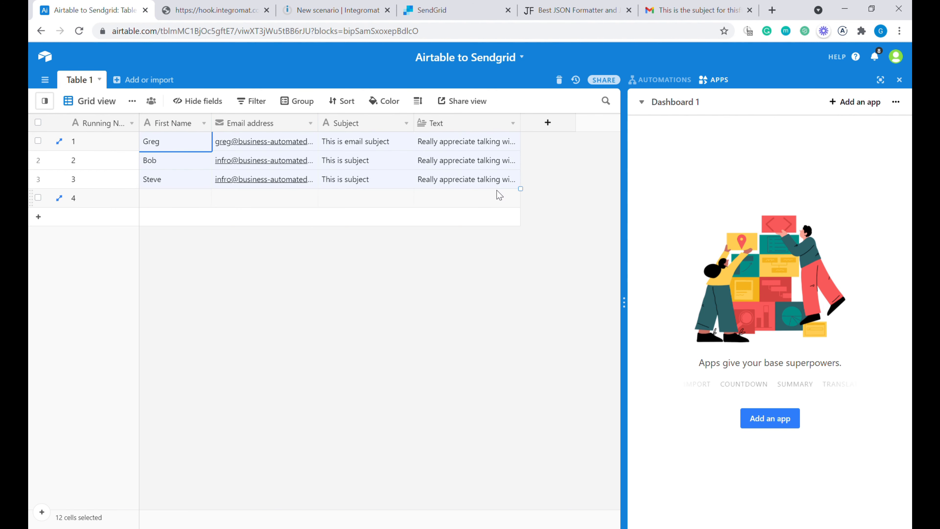
click(467, 12)
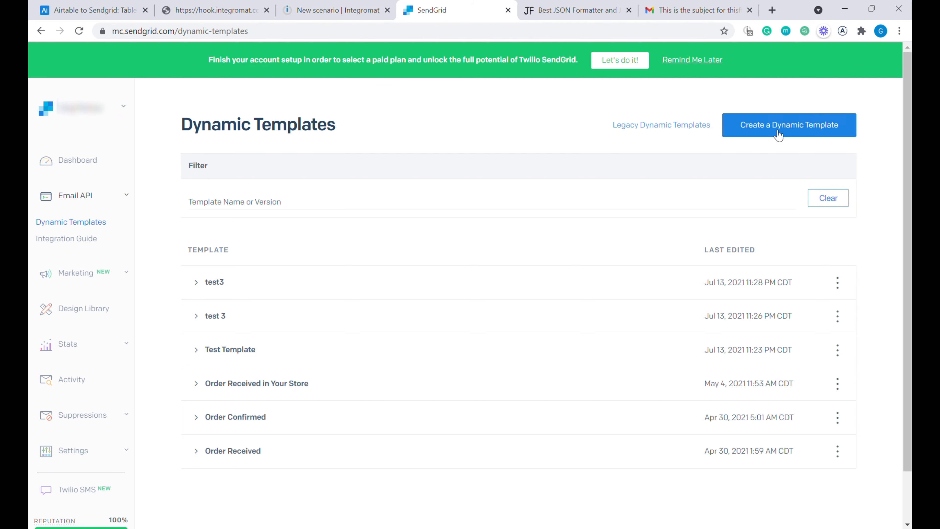
- Create the dynamic template 'Welcome Emails from Airtable' and expand its row to show the template ID
click(816, 134)
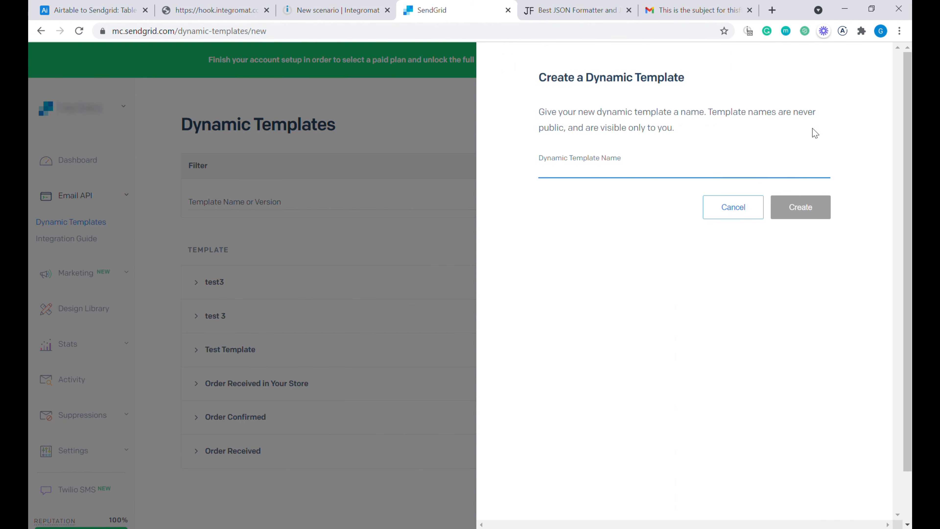
text(Emails from Airtable)
click(540, 171)
text(Welcome)
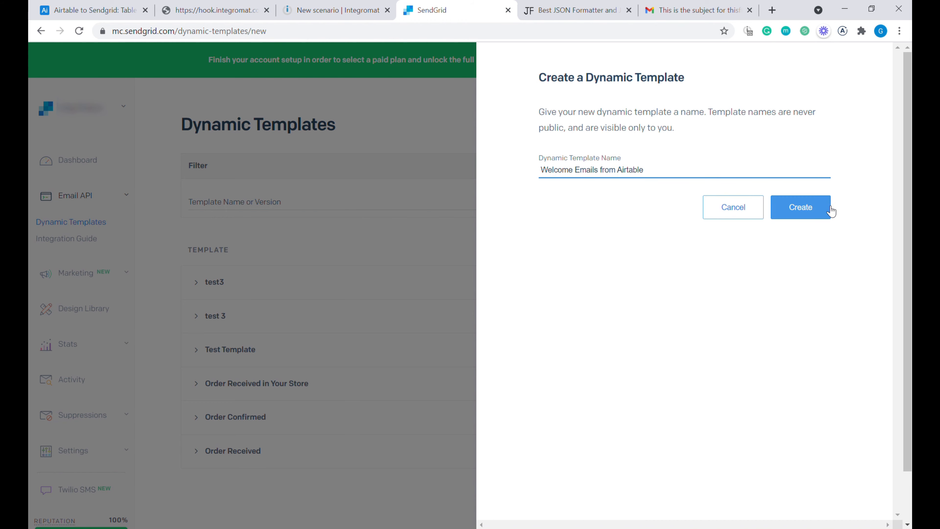
click(822, 213)
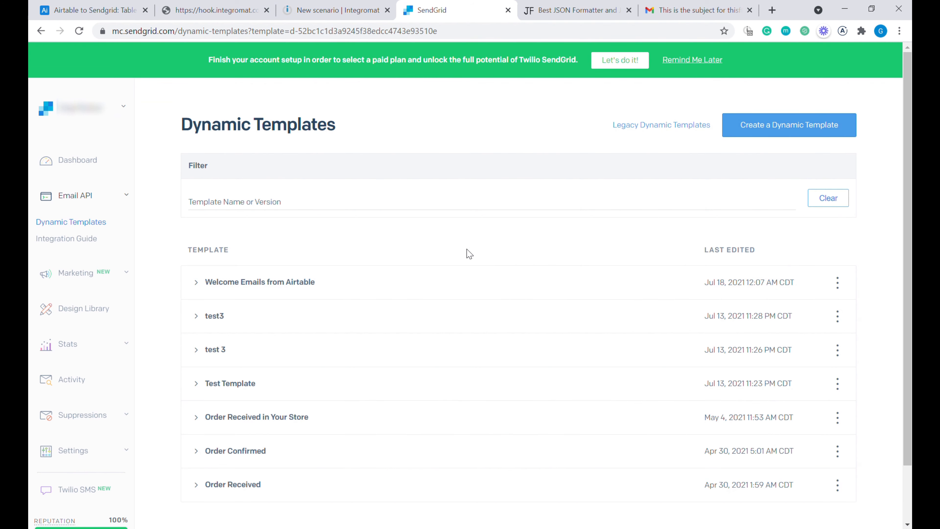
click(300, 282)
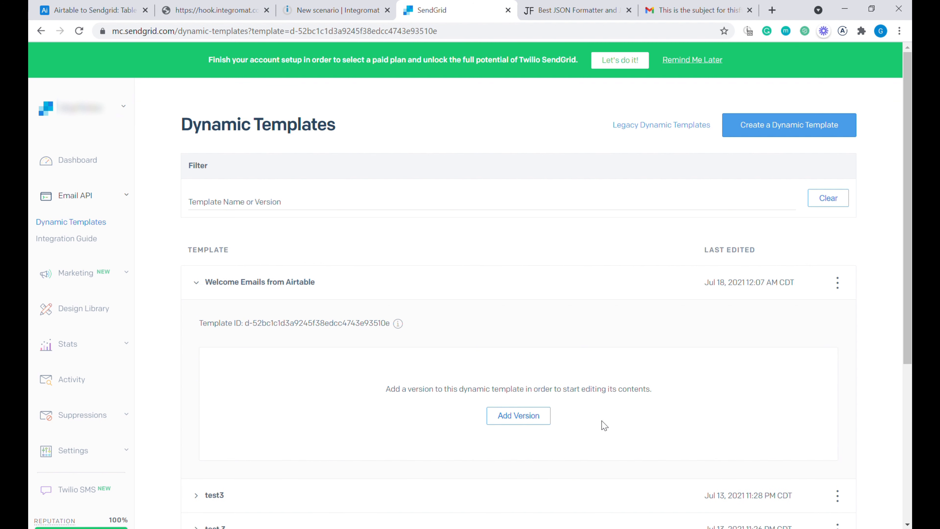
- Add a version based on the Registration And Welcome Email Template design, using the Code Editor
click(528, 426)
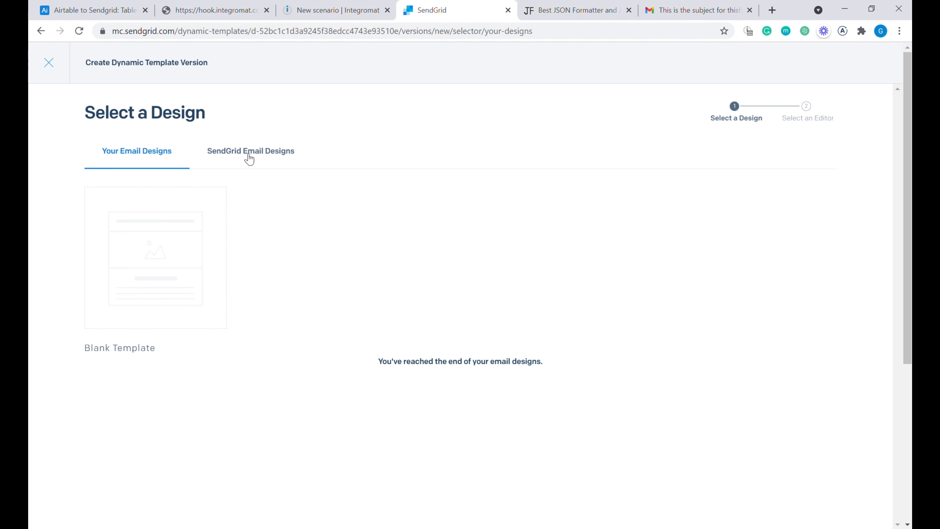
click(267, 158)
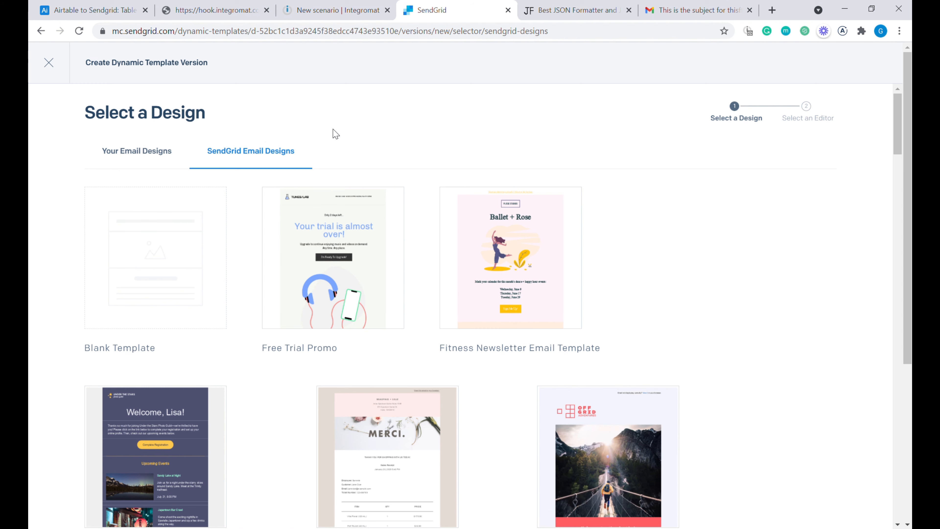
scroll(407, 267, down, 2)
mouse_move(168, 410)
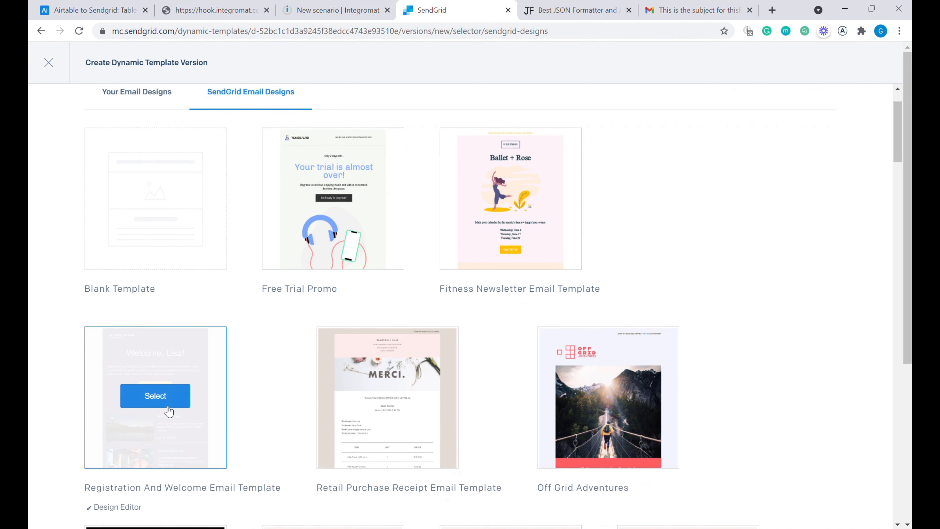
click(165, 404)
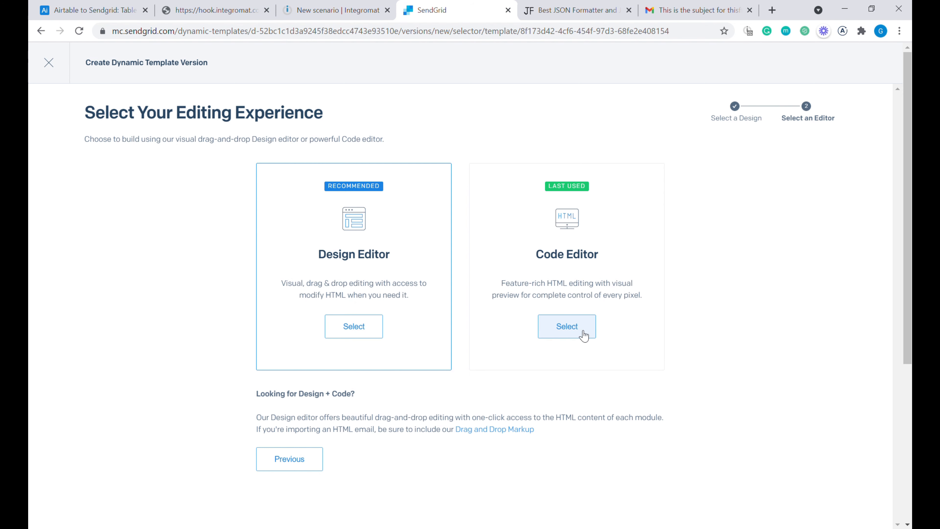
click(573, 331)
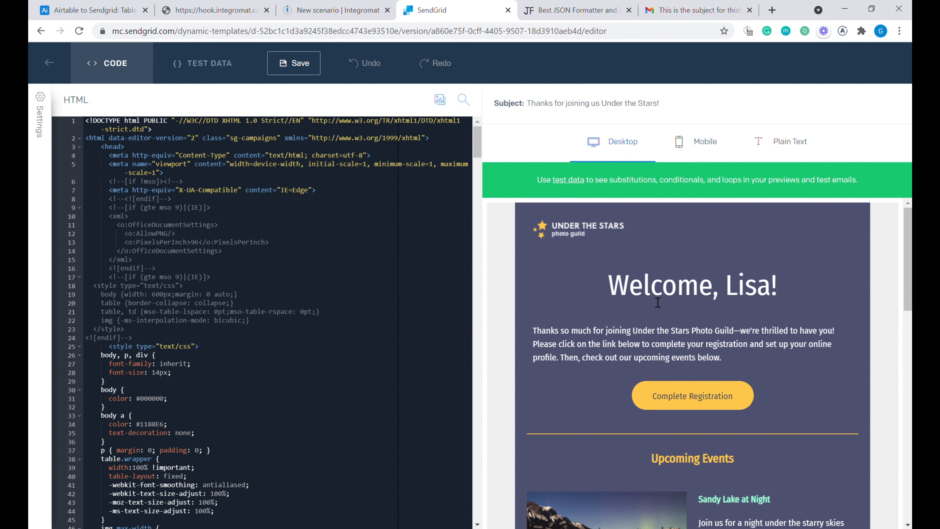
- Change the heading code from 'Welcome, Lisa!' to 'Welcome, {{firstName}}!'
scroll(658, 301, down, 2)
scroll(658, 302, up, 2)
click(757, 292)
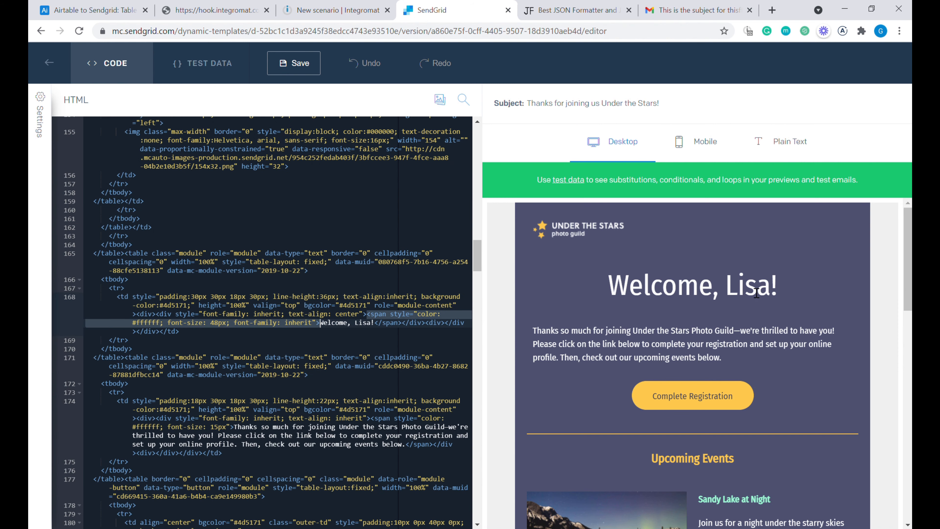
double_click(371, 323)
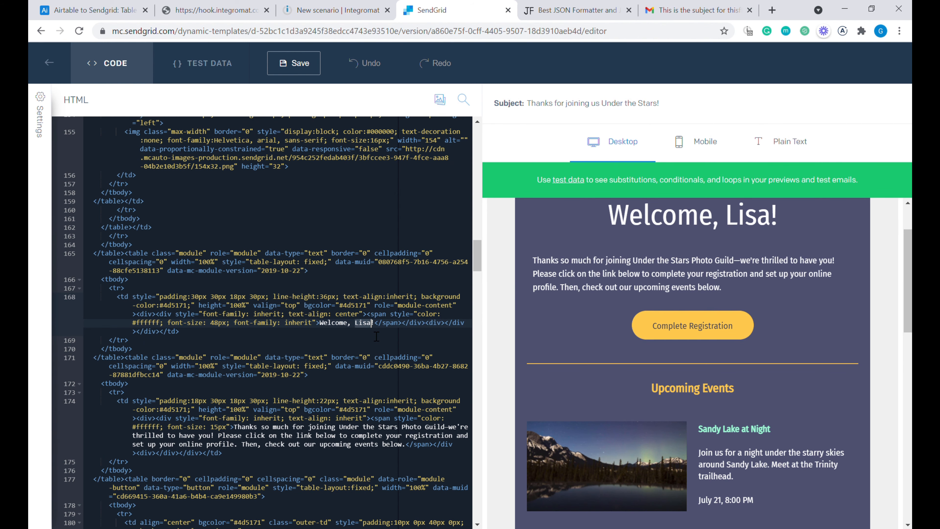
key(BackSpace)
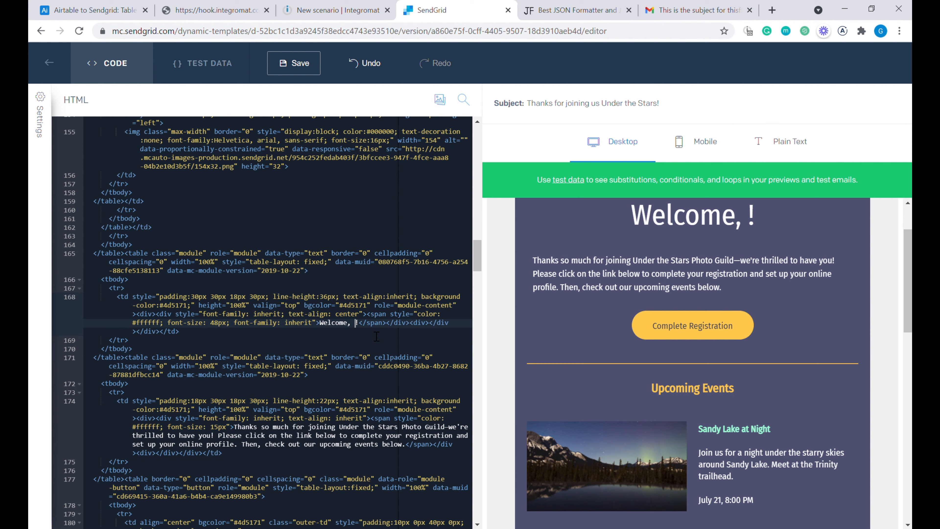
text({{firstName}})
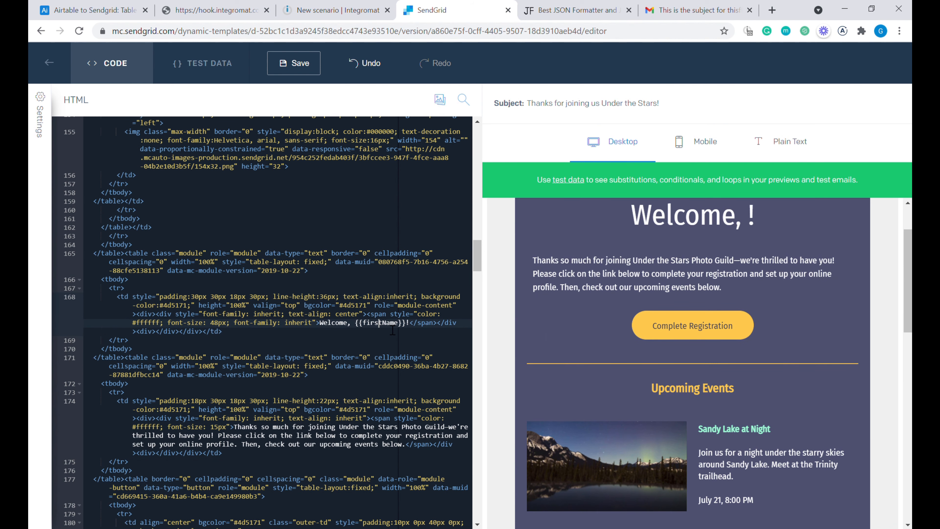
click(379, 325)
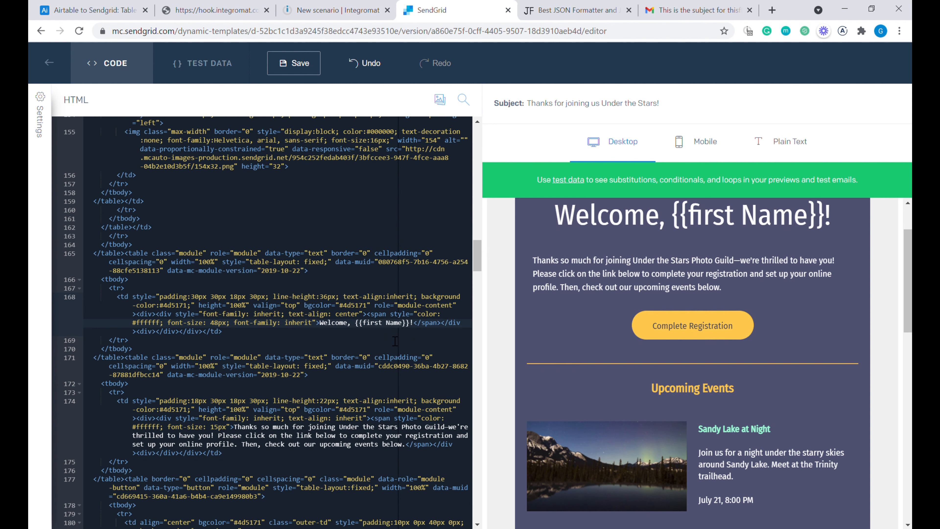
key(BackSpace)
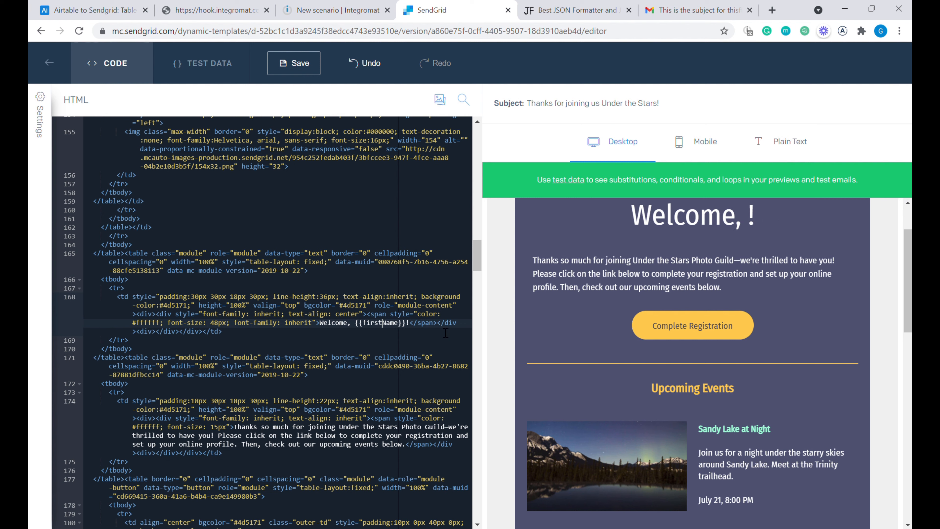
shift+click(407, 327)
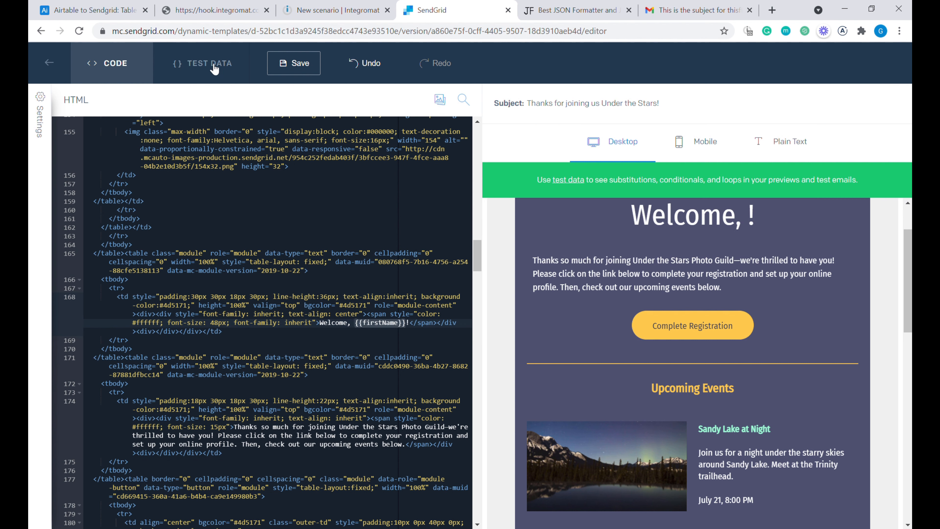
- Enter test data JSON giving firstName a sample first name so the preview heading shows it
double_click(382, 327)
click(223, 70)
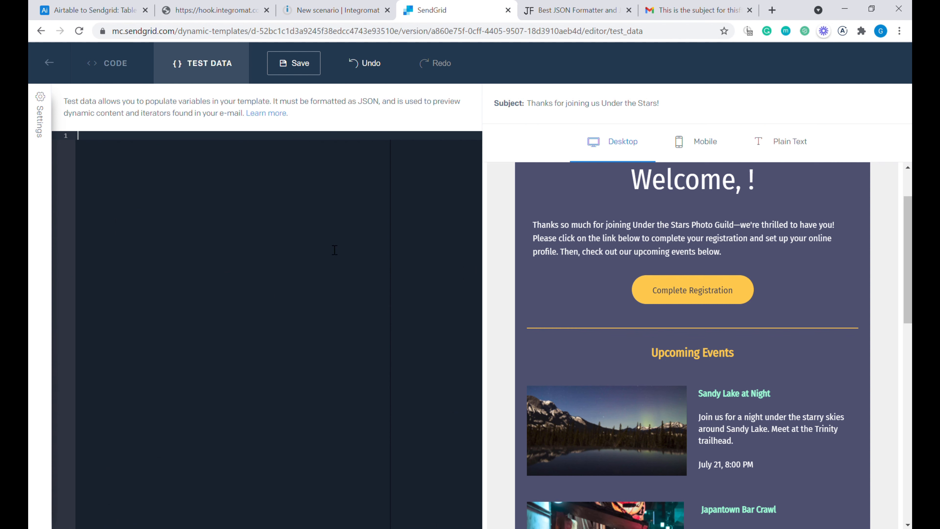
text({)
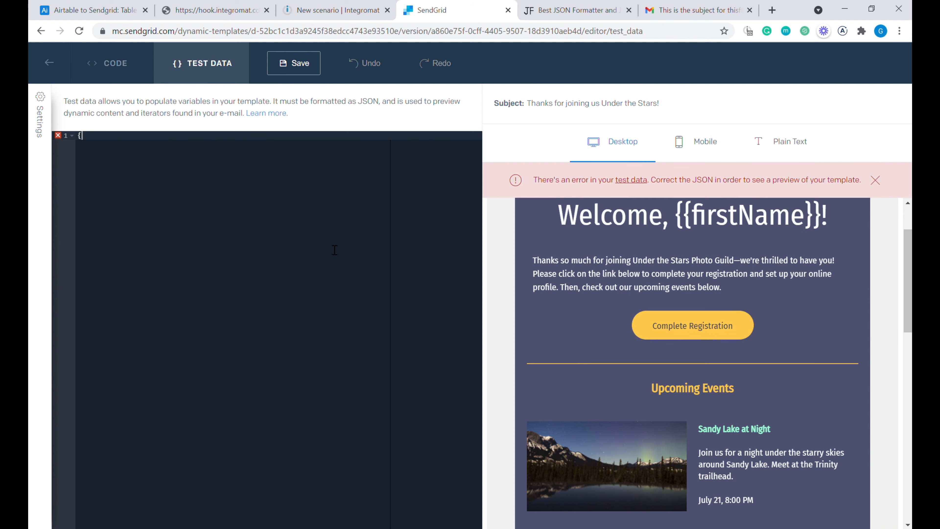
text(})
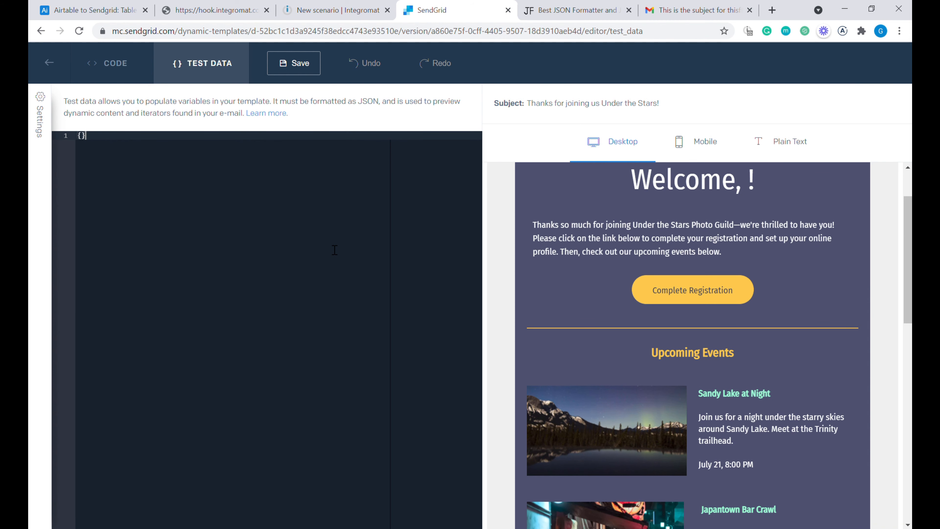
key(Return)
key(Return)
key(Return)
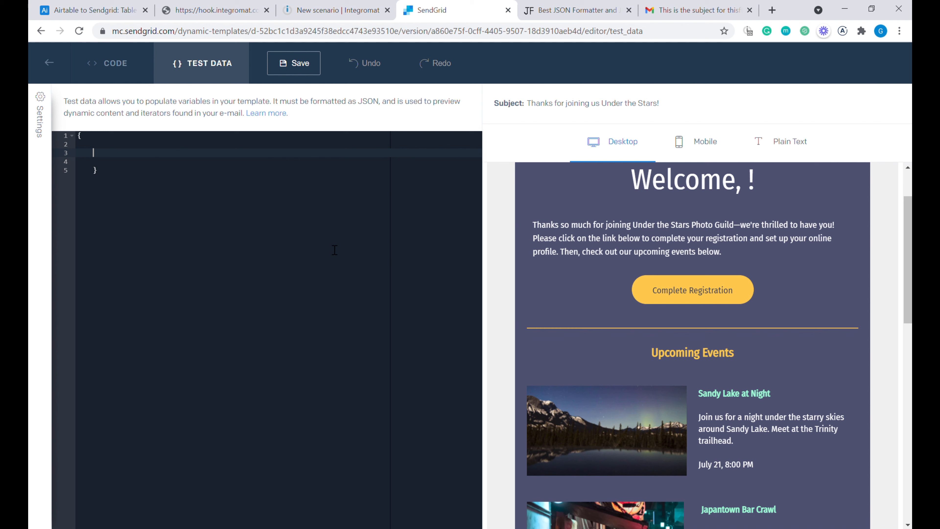
text(")
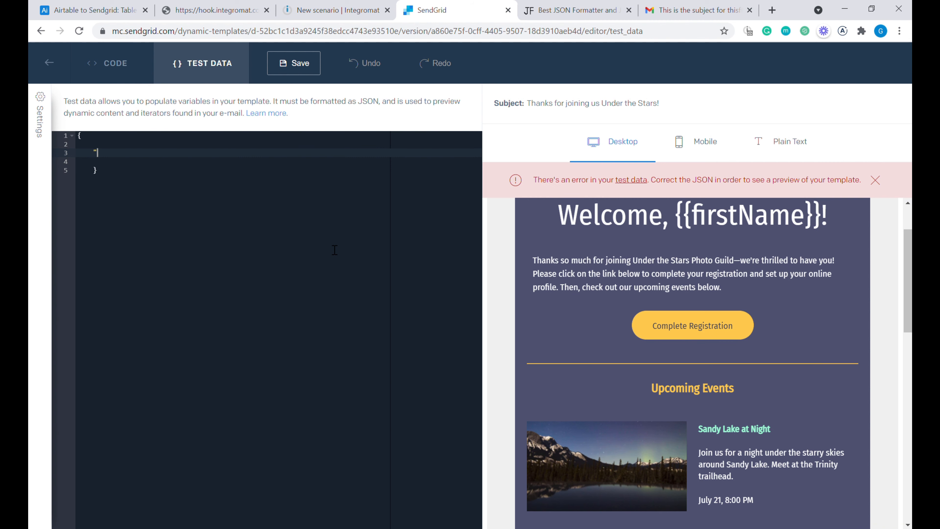
text(")
text(firstNam)
text(e:)
text(":)
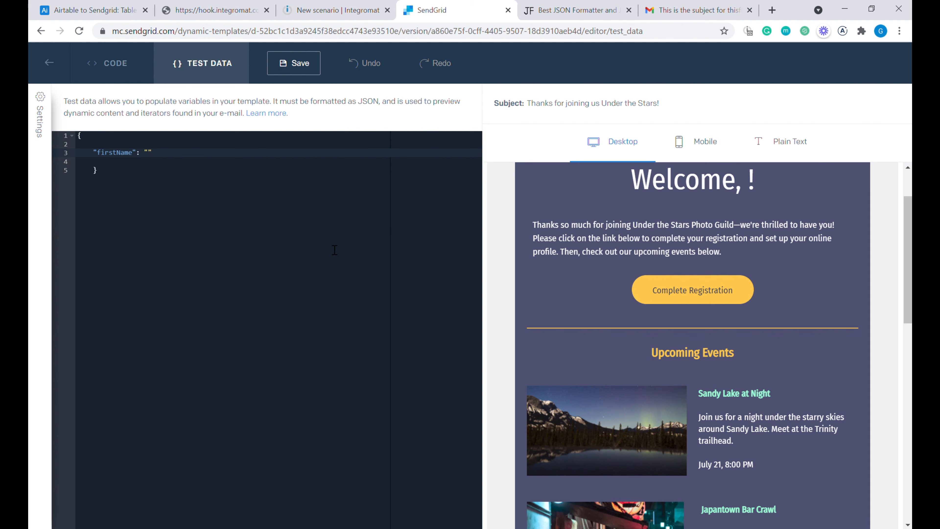
text(Greg)
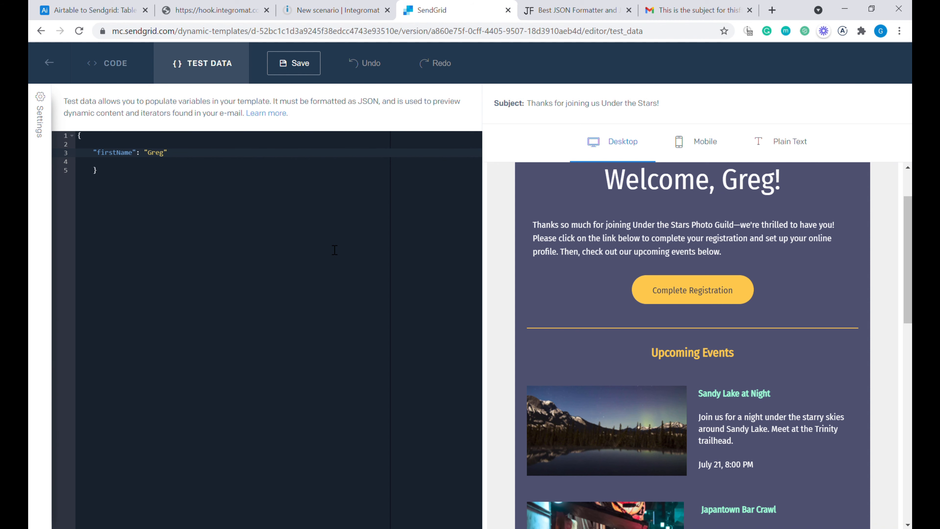
scroll(652, 285, up, 2)
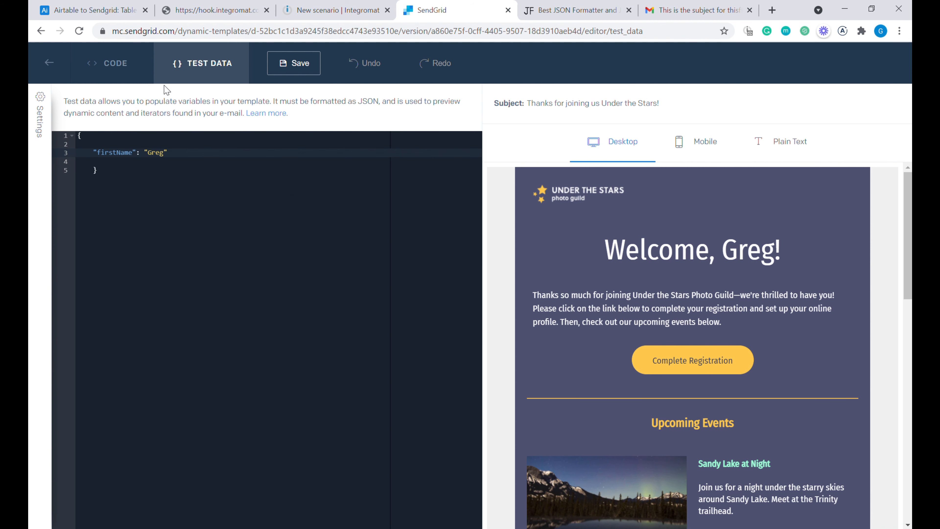
- Replace the welcome paragraph's fixed sentence on line 174 with {{text}}, then reopen the test data
click(128, 70)
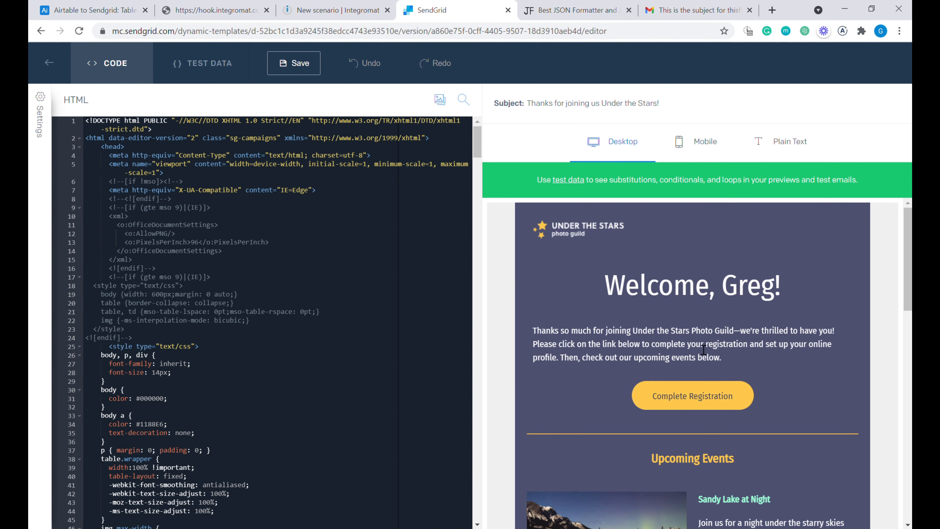
click(680, 337)
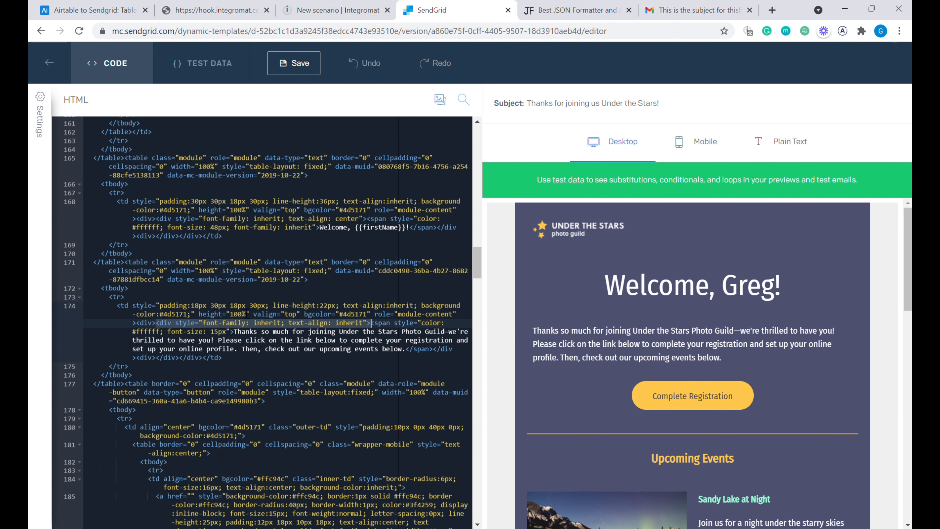
drag(234, 332, 409, 356)
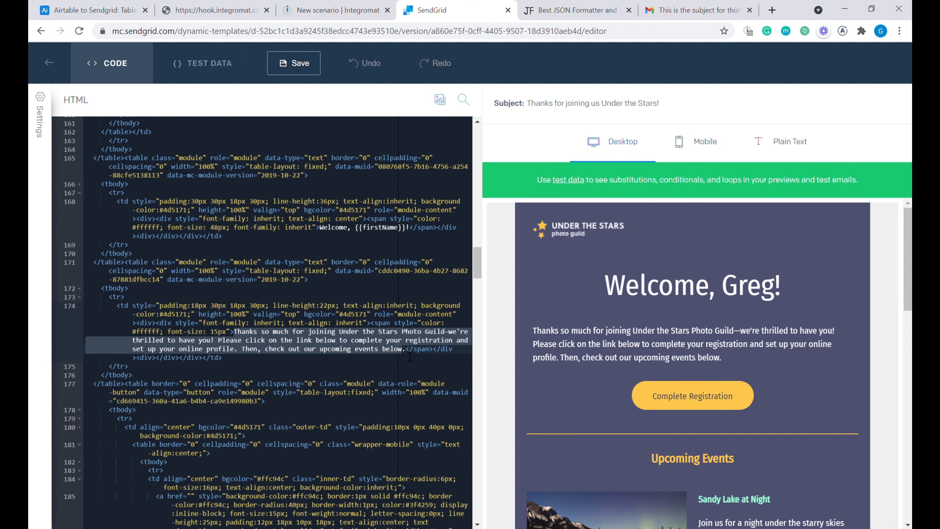
key(Delete)
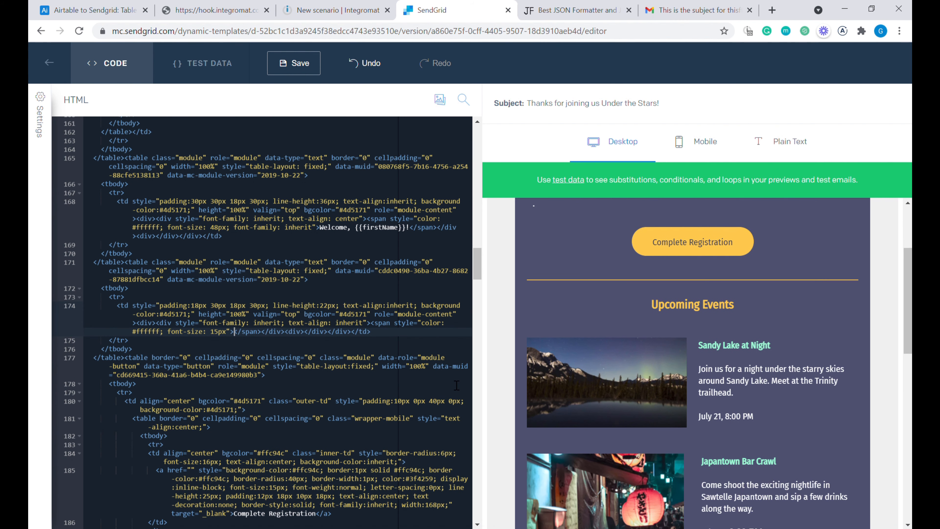
text({{text}})
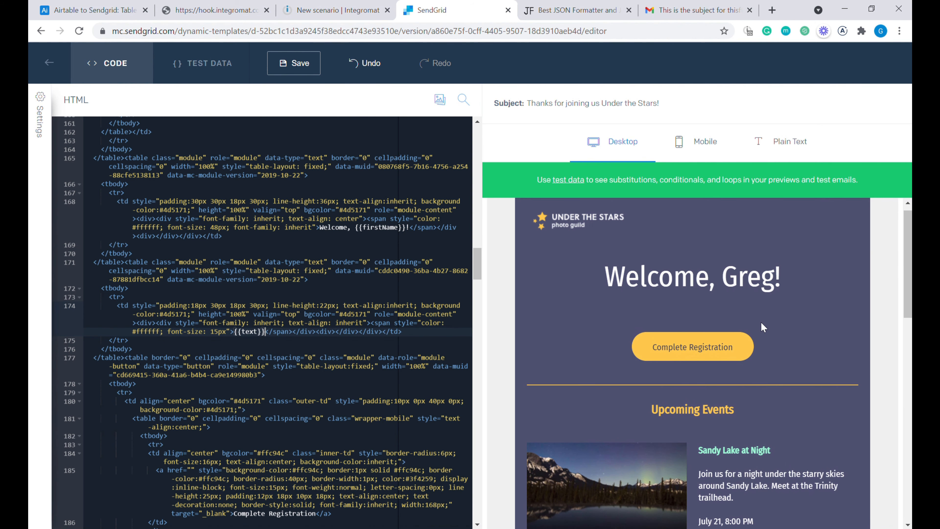
double_click(249, 333)
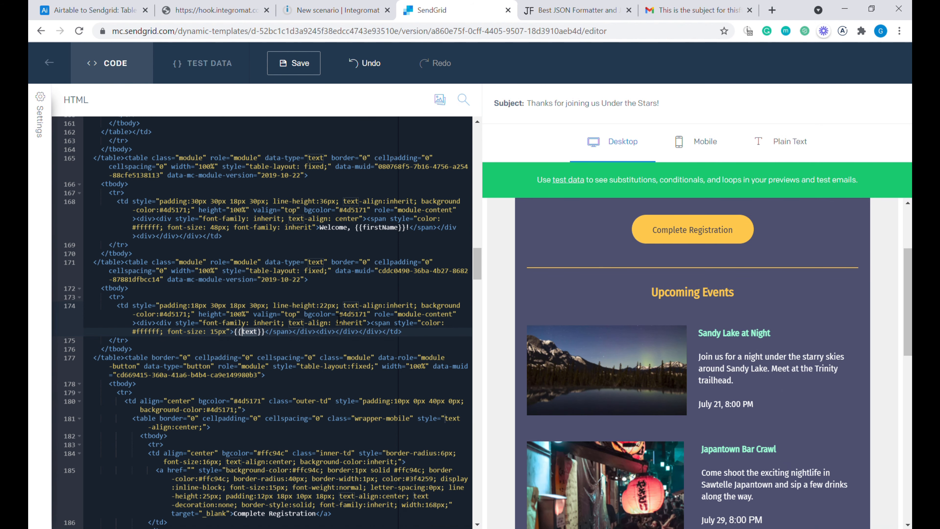
click(223, 66)
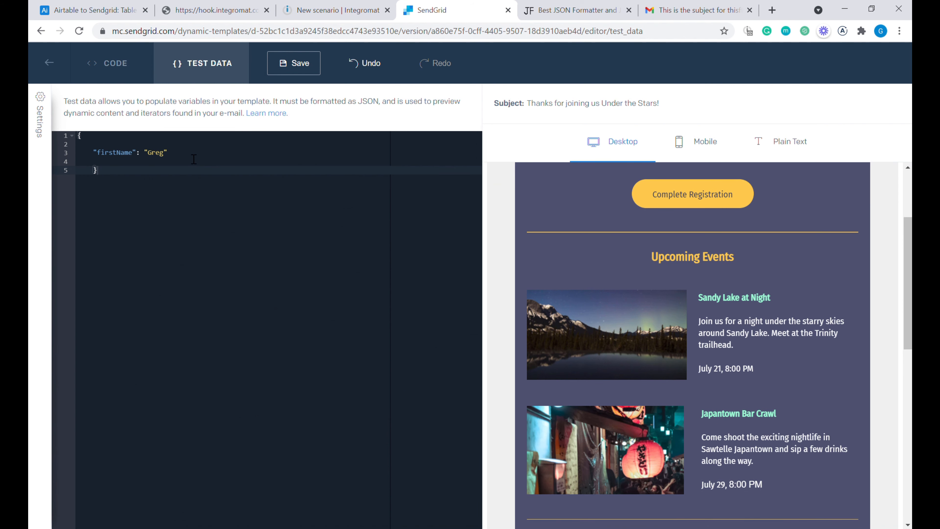
- Add a "text" test value thanking the reader for signing up to the newsletter, then return to Airtable
click(196, 156)
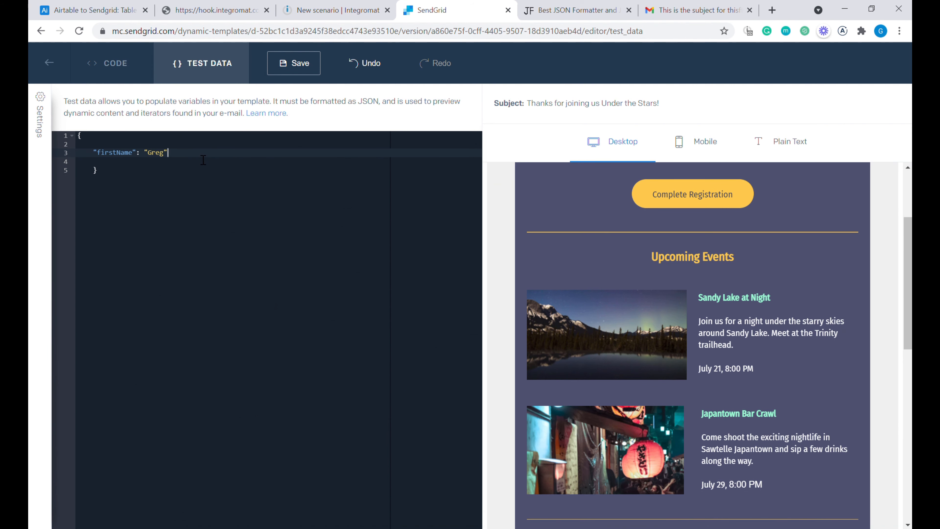
text(,)
key(Return)
text(")
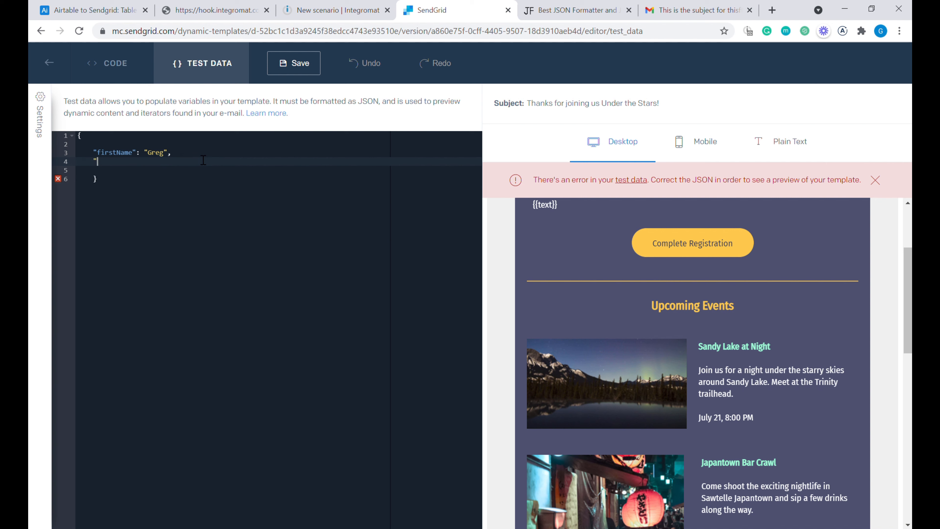
text("text)
text(: "")
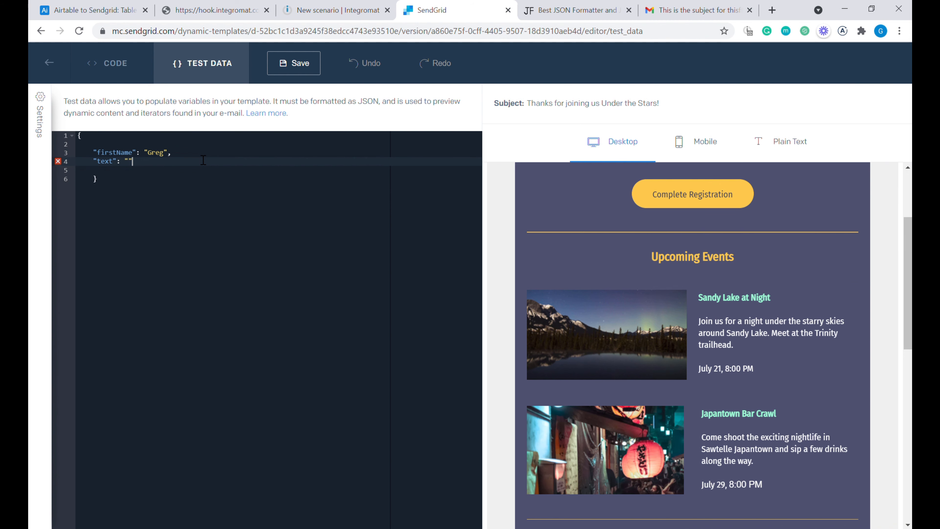
text(Thank you so much for singing up to our newsle)
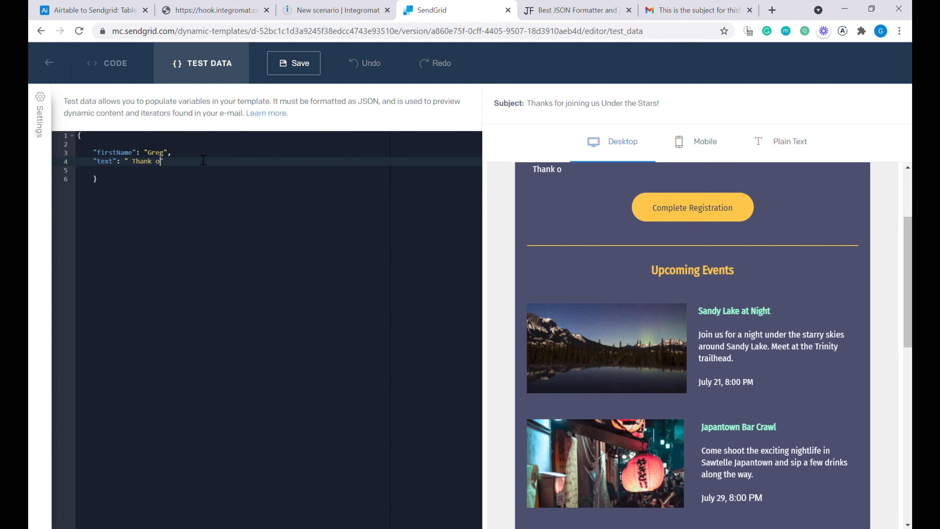
text(tter, we look forward to working with you.)
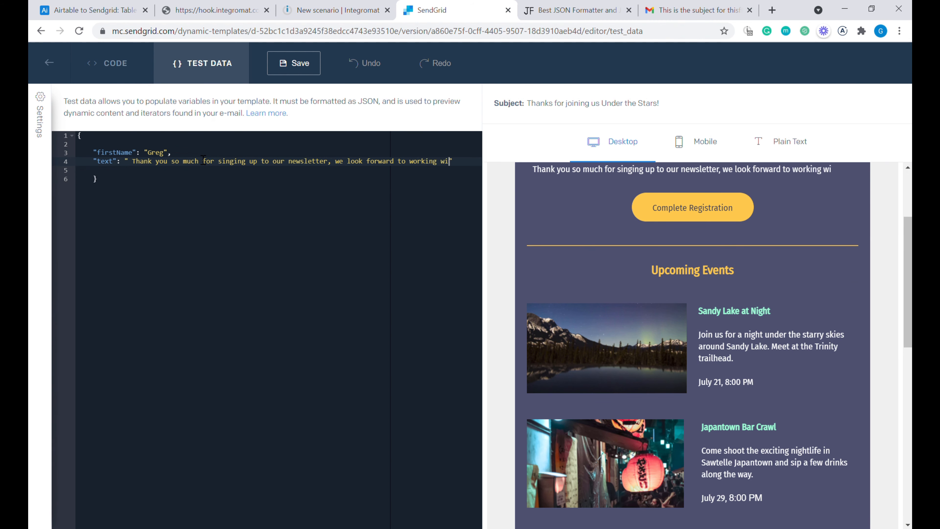
scroll(678, 298, up, 4)
scroll(679, 299, up, 1)
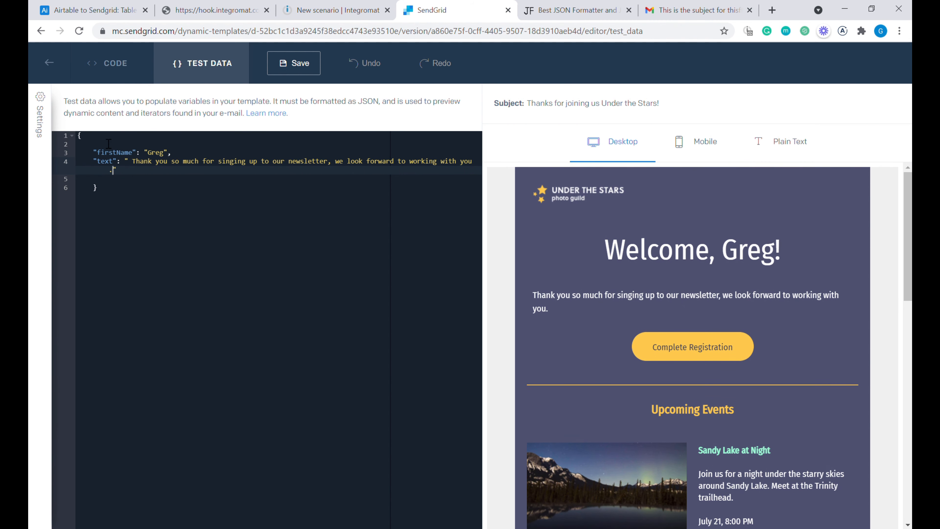
drag(85, 136, 175, 182)
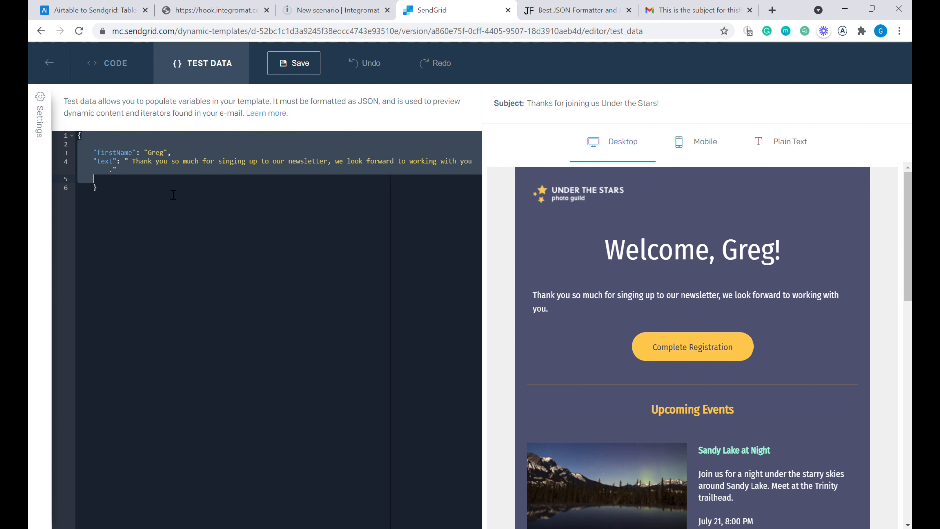
click(98, 10)
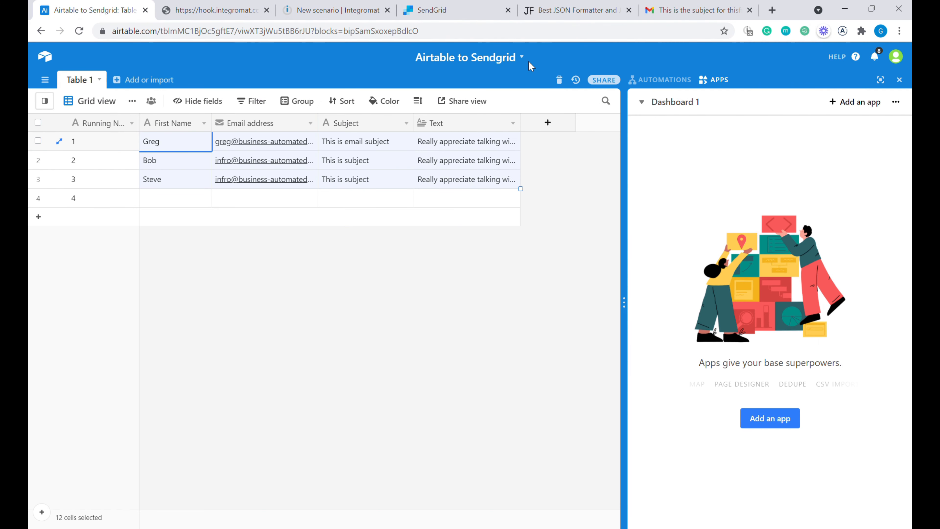
- Go back from the Airtable grid to the SendGrid template editor
click(452, 11)
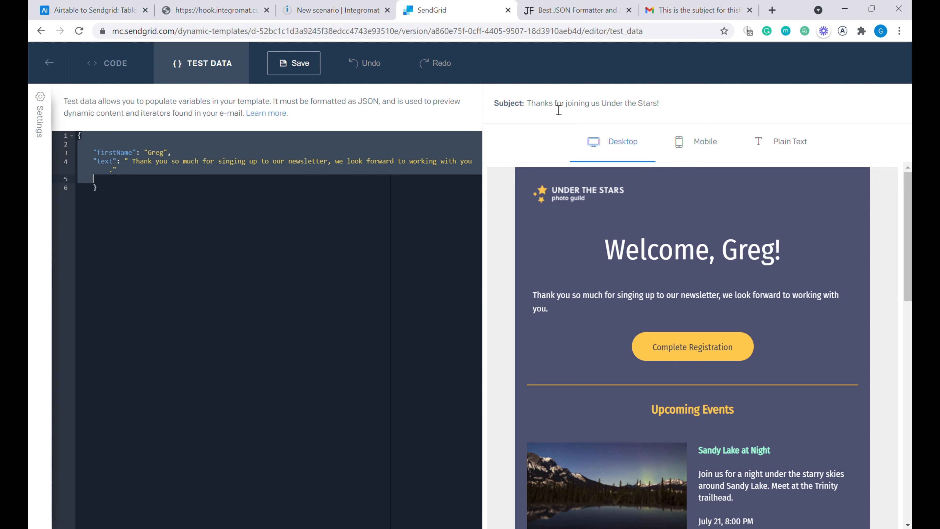
- Set the version subject to {{subject}} and the version name to 'Version 1', then close the settings
click(46, 120)
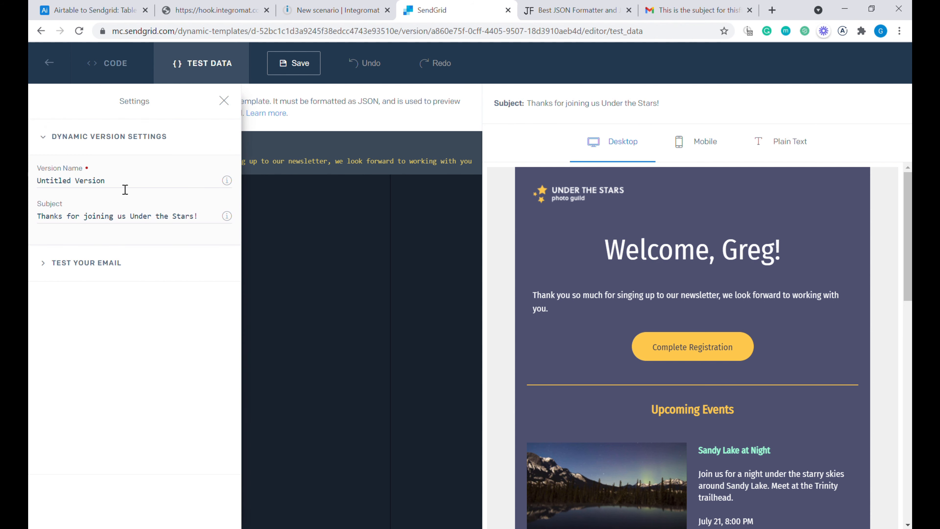
drag(206, 217, 31, 221)
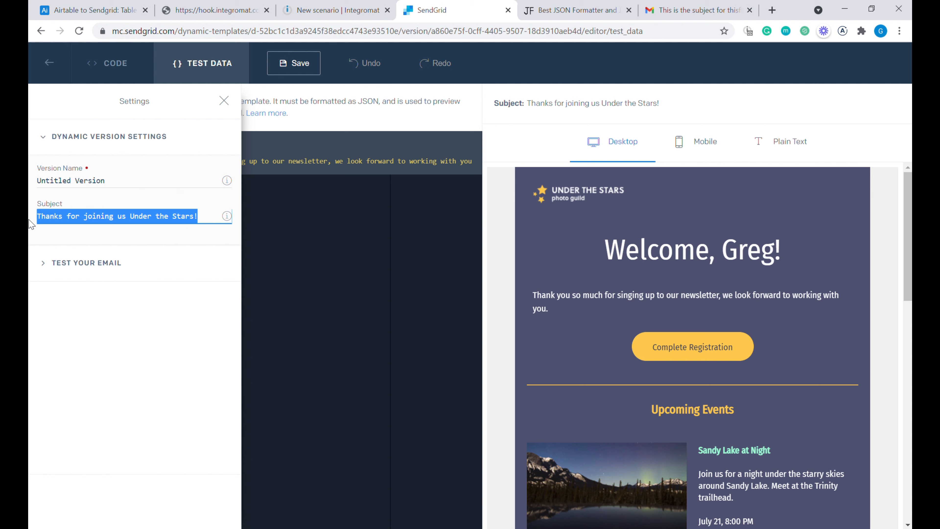
text({{subject)
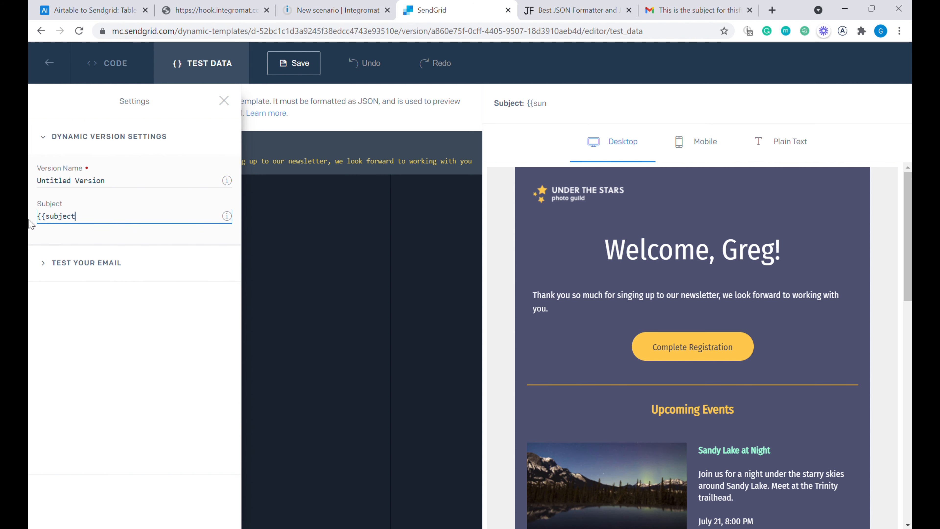
text(}})
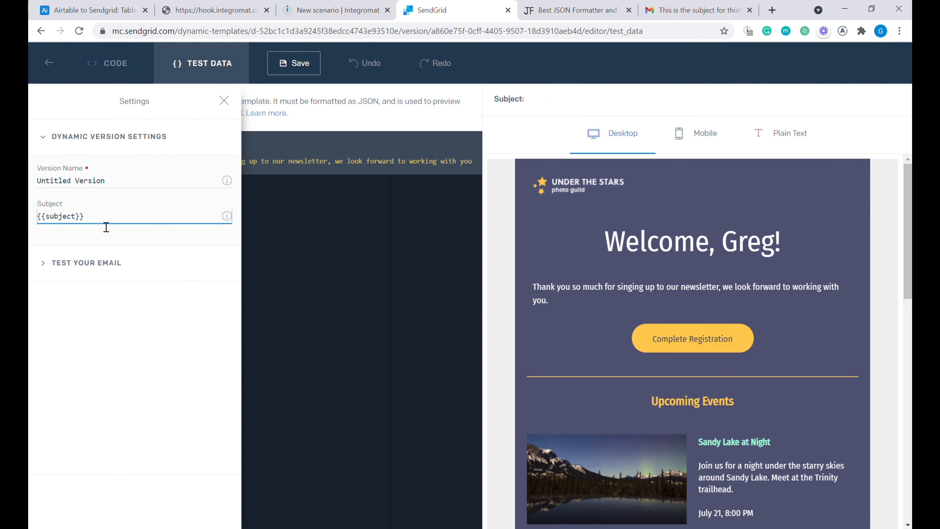
triple_click(105, 224)
drag(124, 184, 29, 177)
text(Version 1)
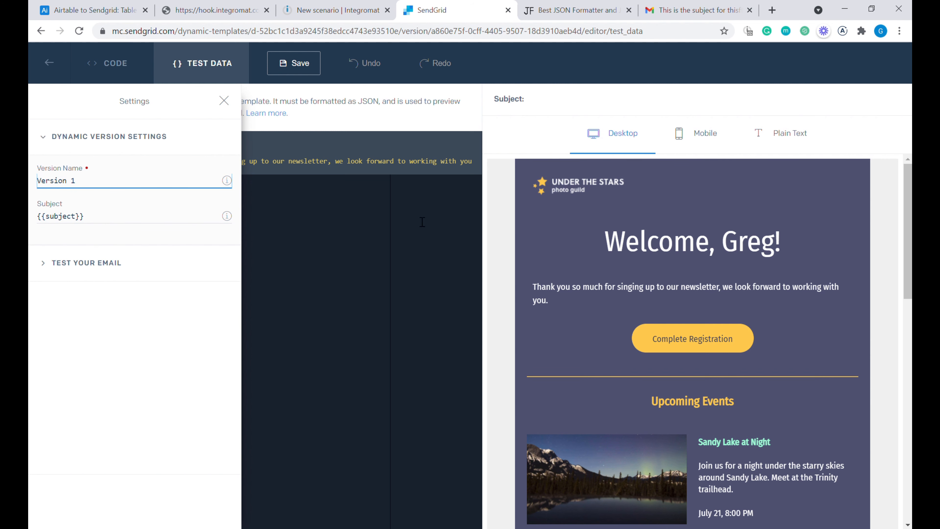
click(348, 214)
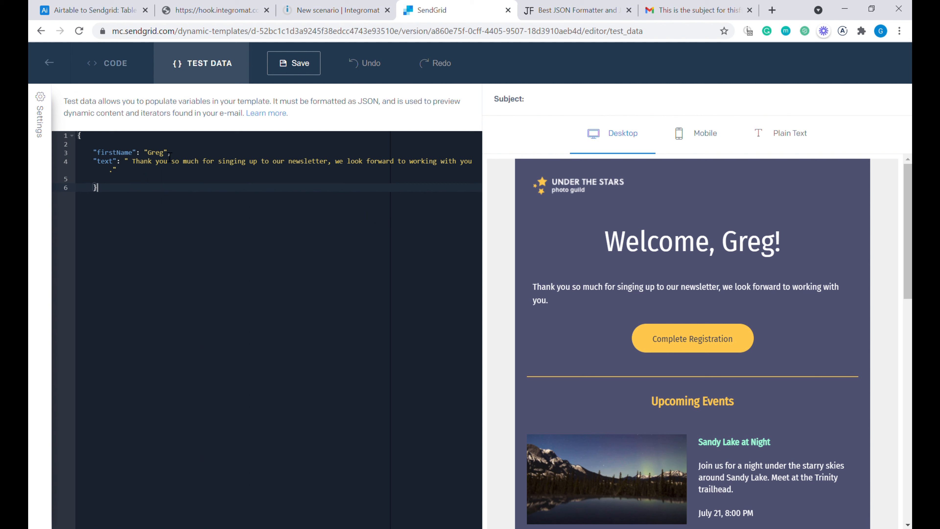
- Add a "subject" line welcoming the recipient to the Group to the template's test data JSON
click(105, 146)
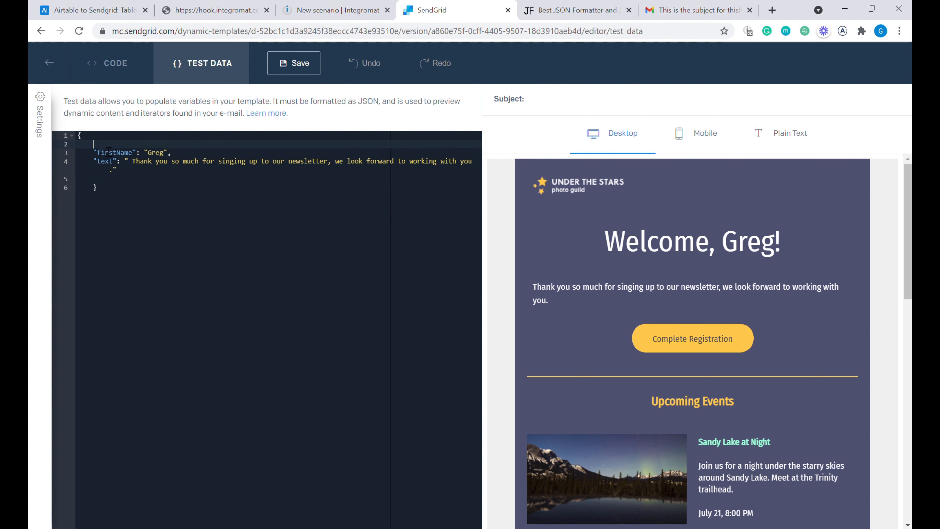
text("subject": " Dear Greg welcome to )
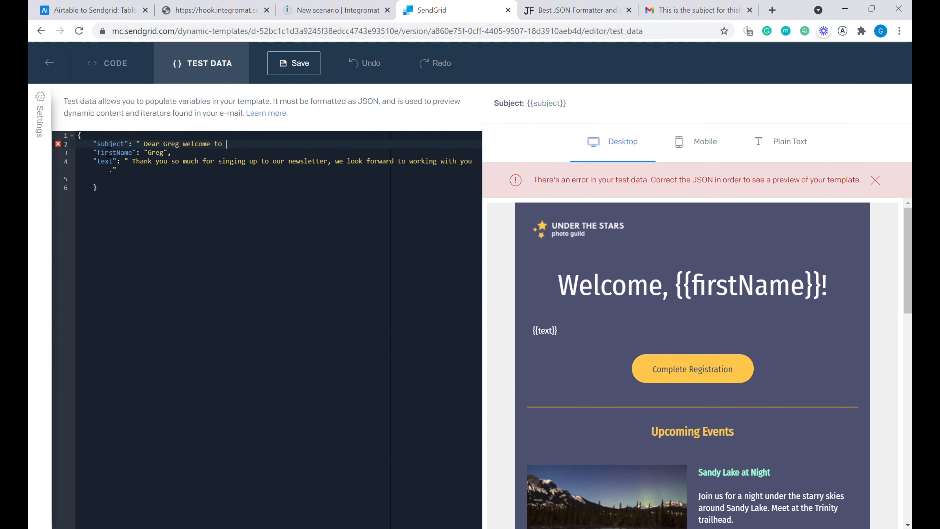
text(the Group")
text(,)
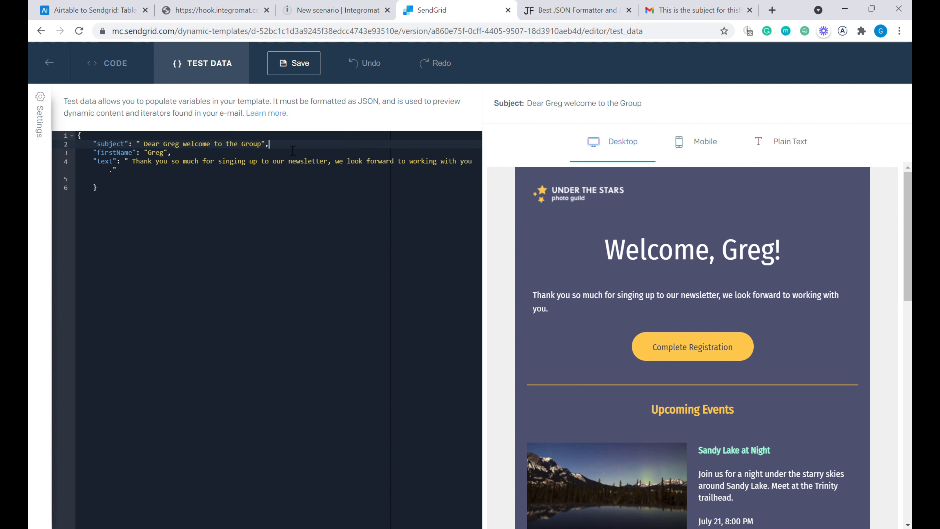
click(170, 153)
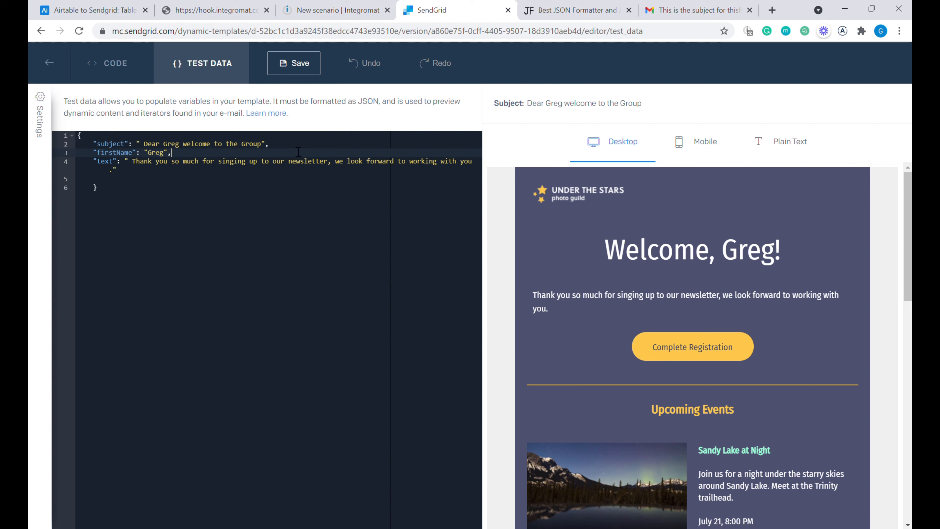
click(207, 144)
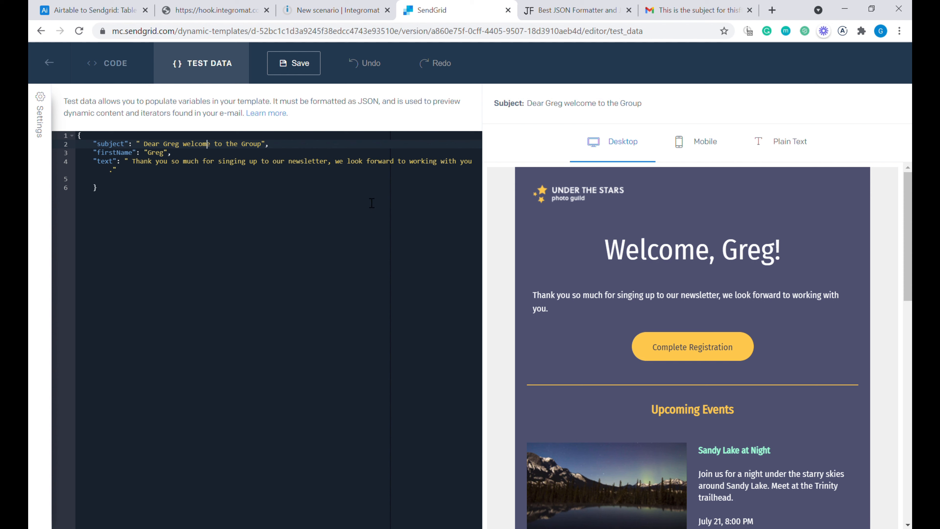
drag(94, 145, 231, 171)
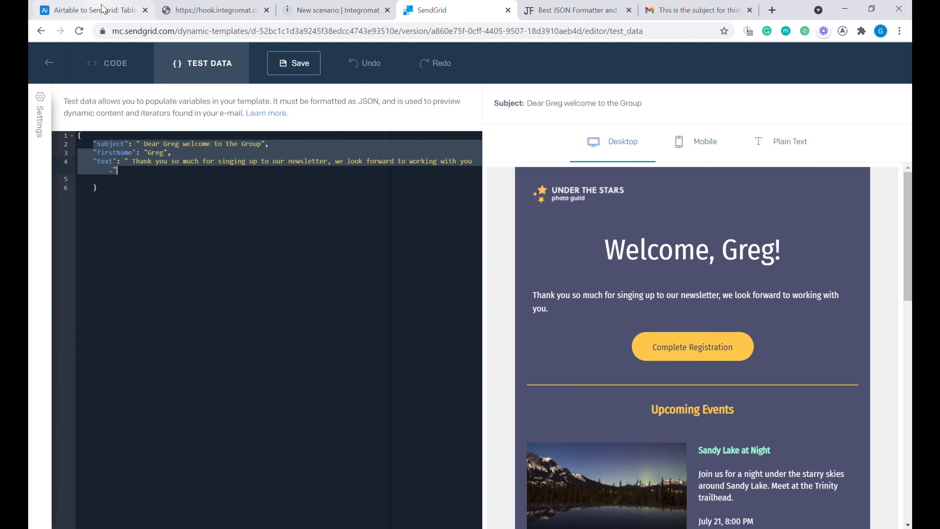
click(95, 11)
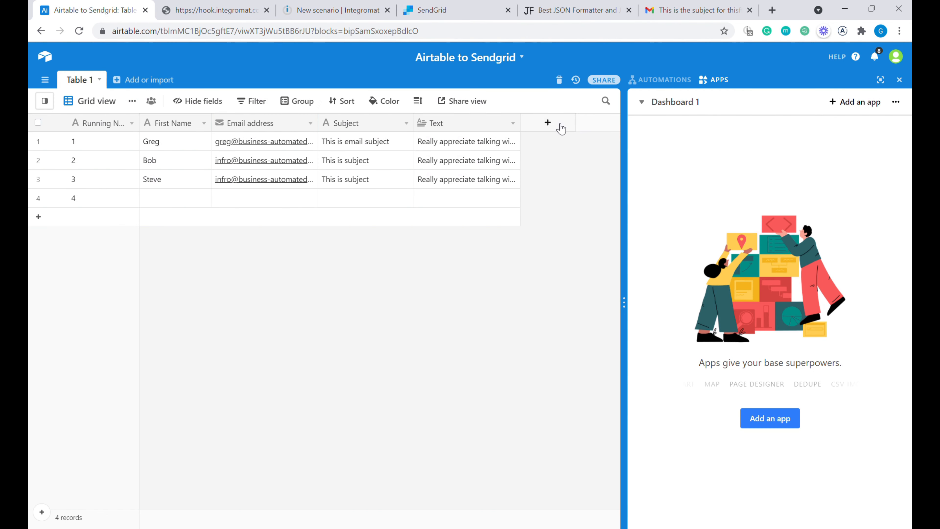
- Add a new Airtable field named Send Email with the Button field type
click(548, 123)
text(Send Email)
click(571, 187)
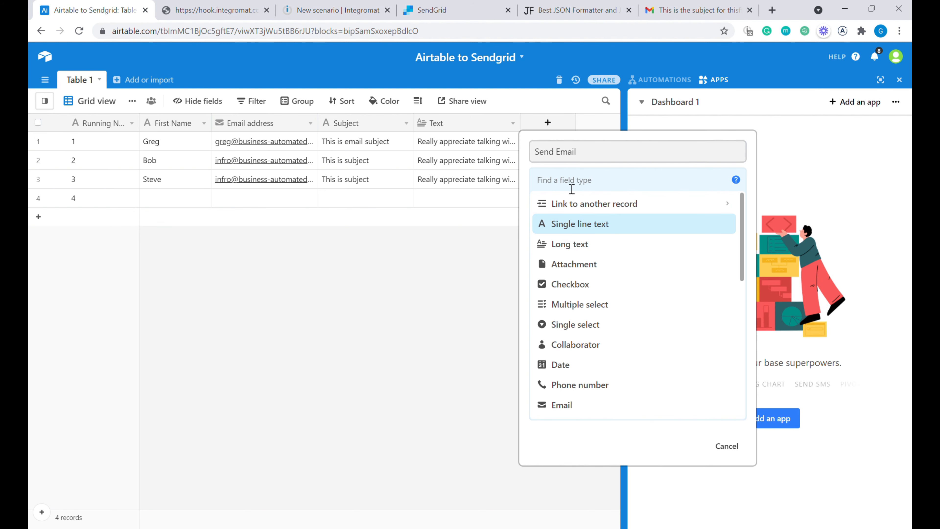
text(but)
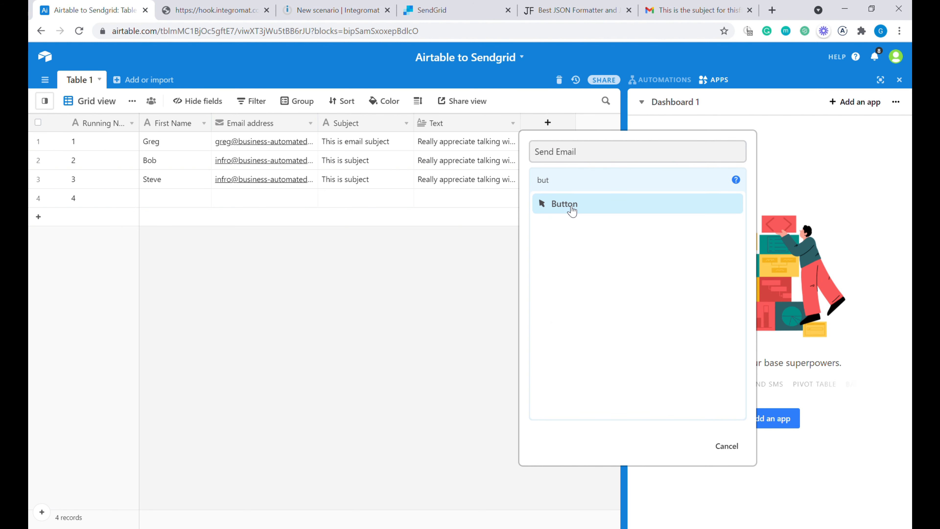
click(571, 205)
- Label the button Send Email, style it solid blue, and set its action to Open URL
text(Send)
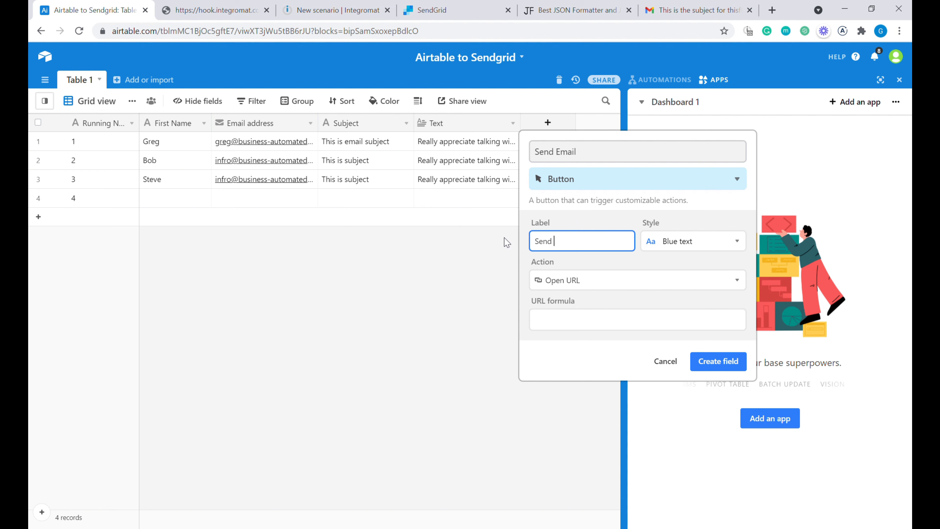
text( Eami)
key(BackSpace)
key(BackSpace)
key(BackSpace)
text(mail)
click(690, 241)
click(653, 316)
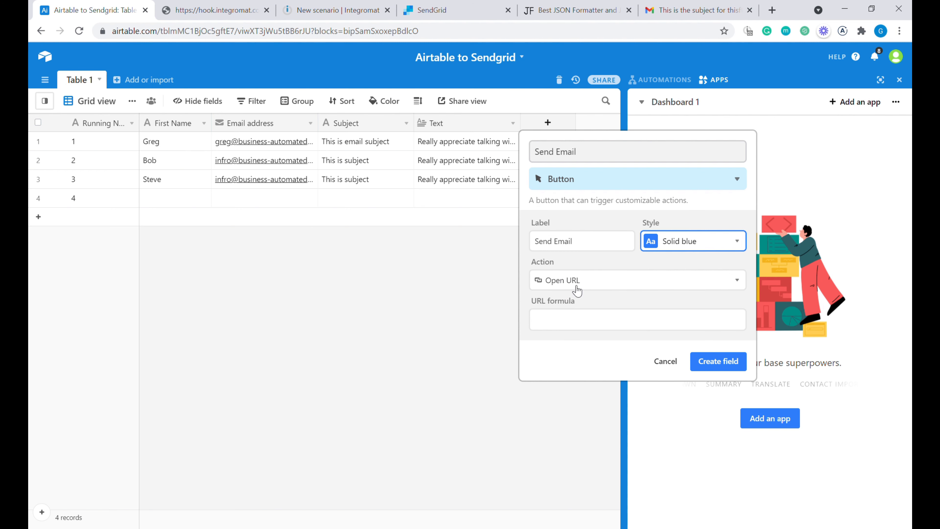
click(575, 328)
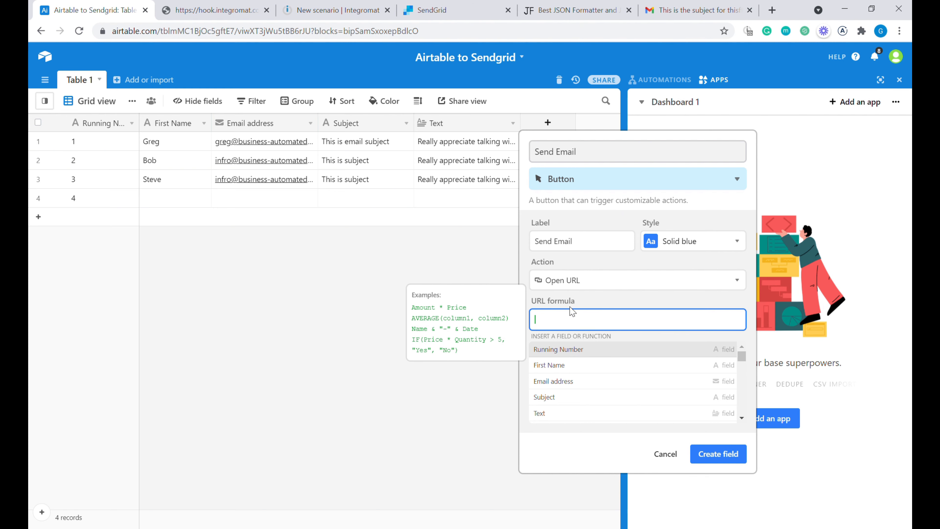
click(355, 11)
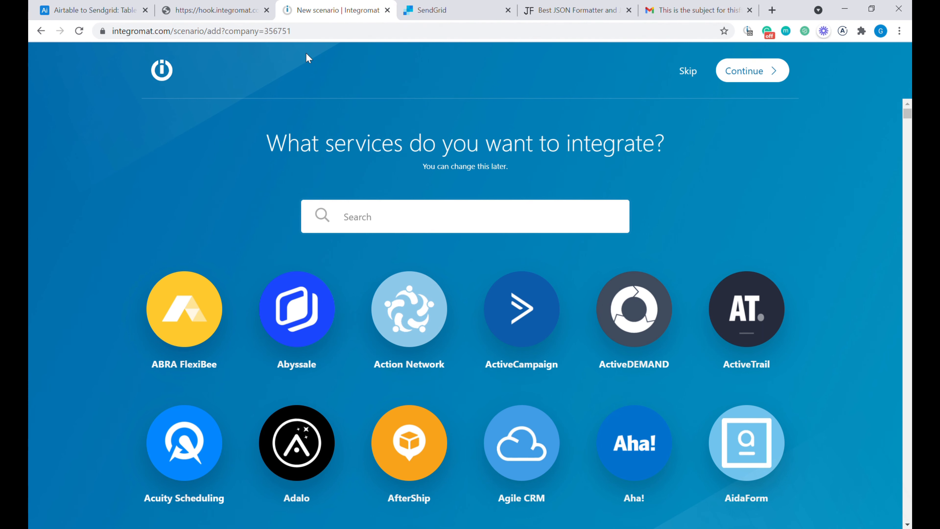
- Create a Webhooks custom webhook trigger named 'Send emails via Sendgrid' and copy its address
click(688, 73)
click(515, 237)
text(w)
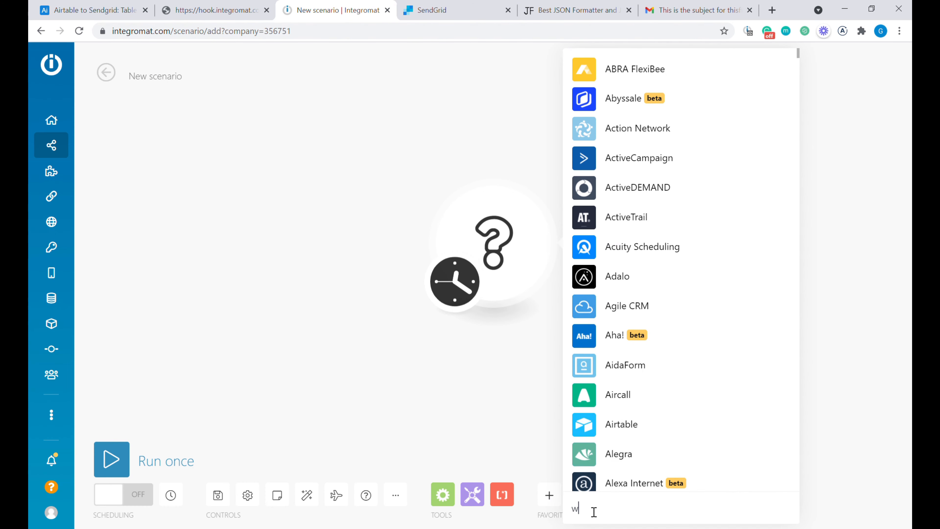
text(ebhook)
click(631, 402)
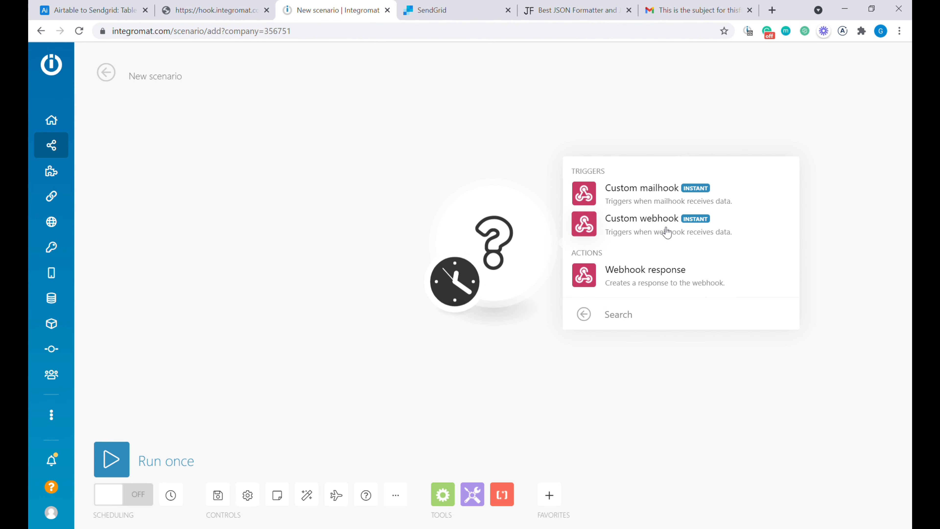
click(673, 232)
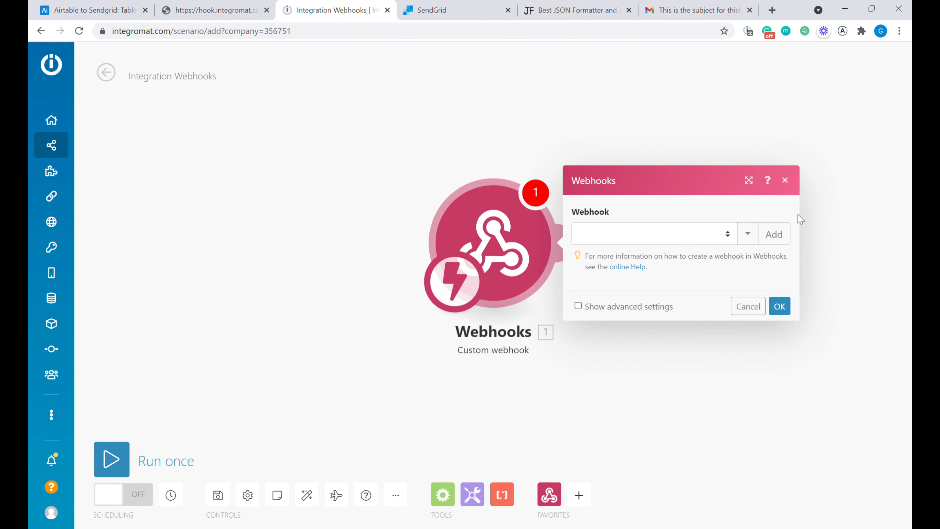
click(774, 234)
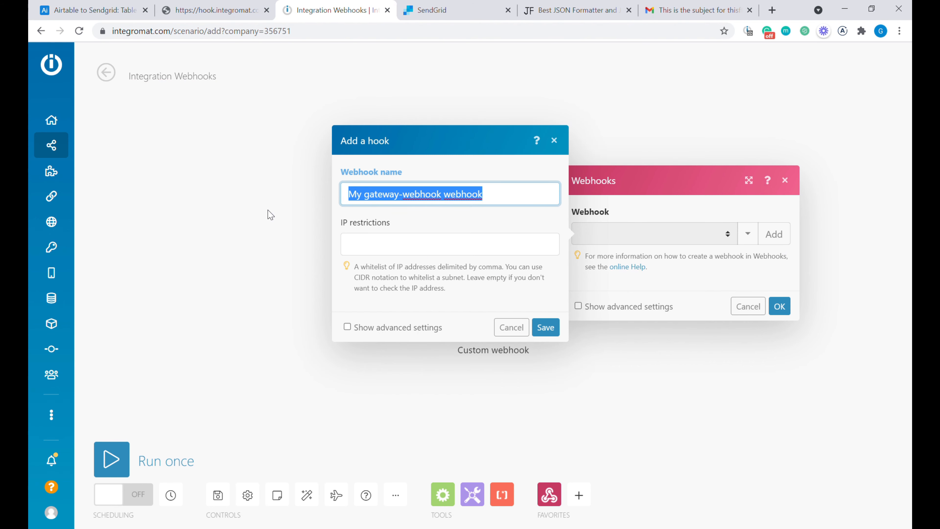
text(Se)
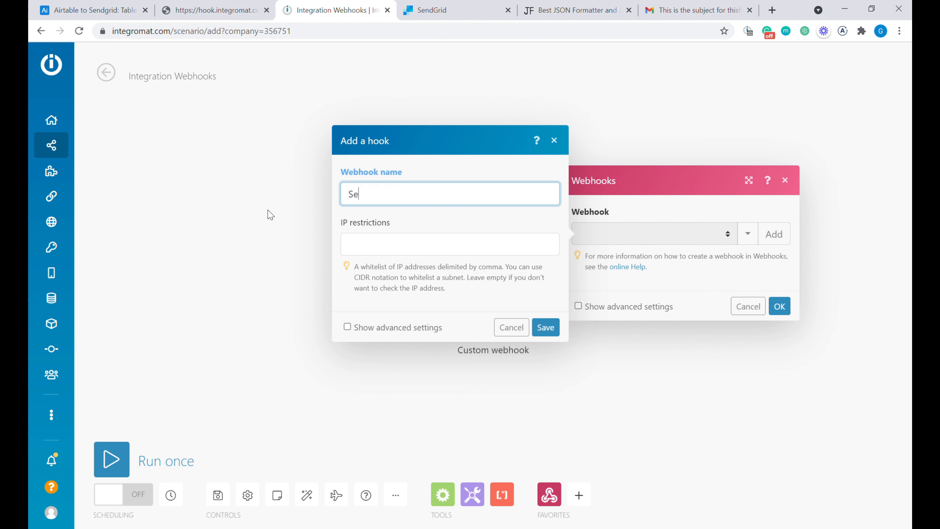
text(nd emails via Sendgrid)
key(Return)
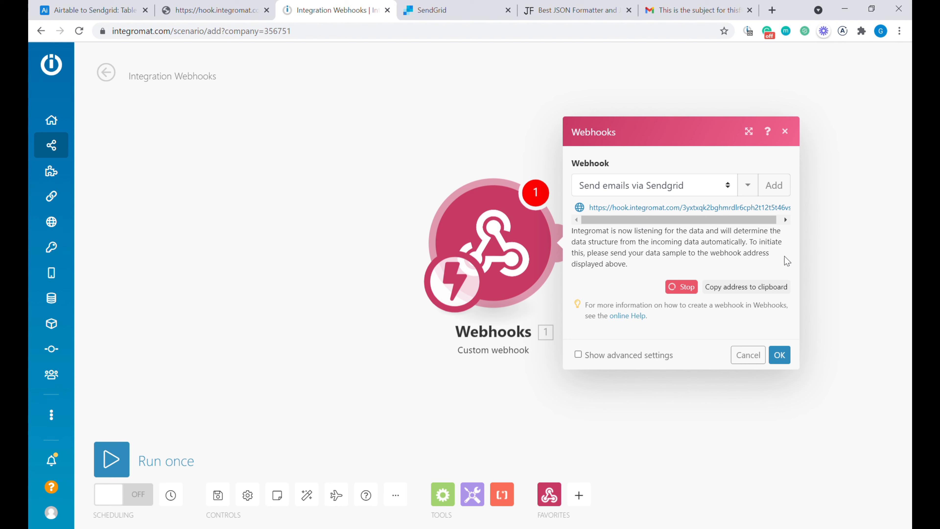
click(764, 291)
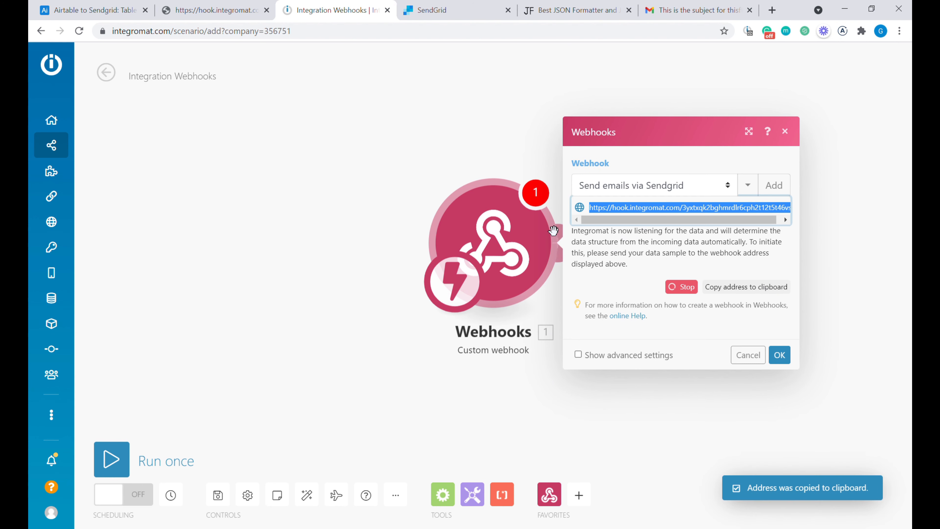
- Set the button URL formula to the quoted webhook address plus ?recordId=" & RECORD_ID(), then create the field
click(119, 9)
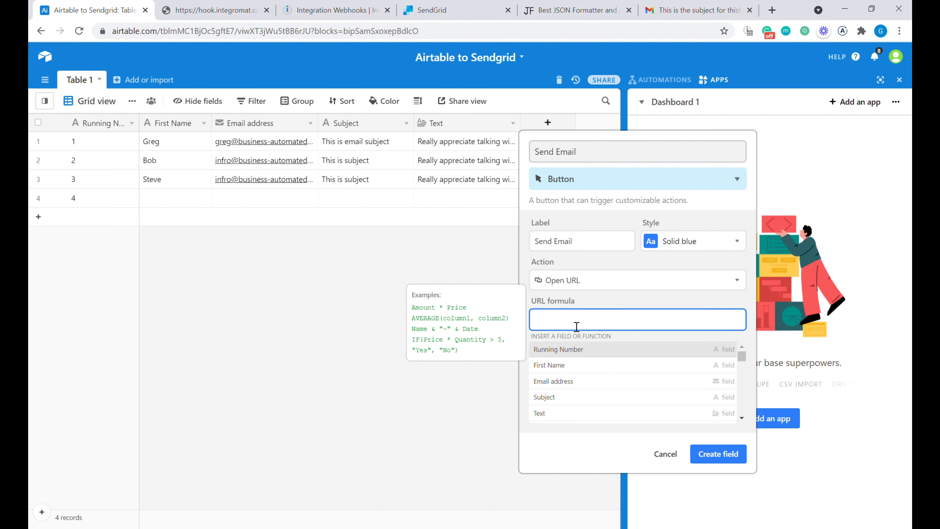
text("")
key(ctrl+v)
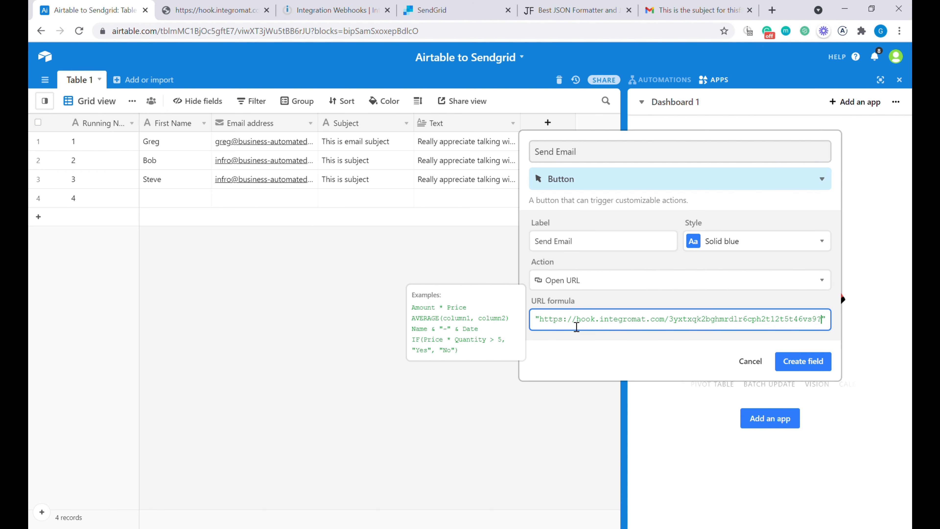
text(?r)
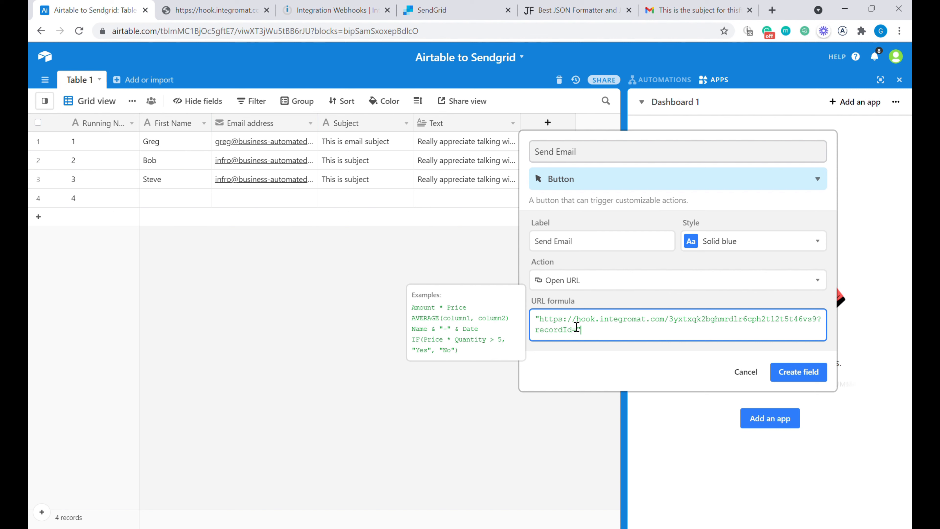
text(ecordId=)
key(End)
text(&)
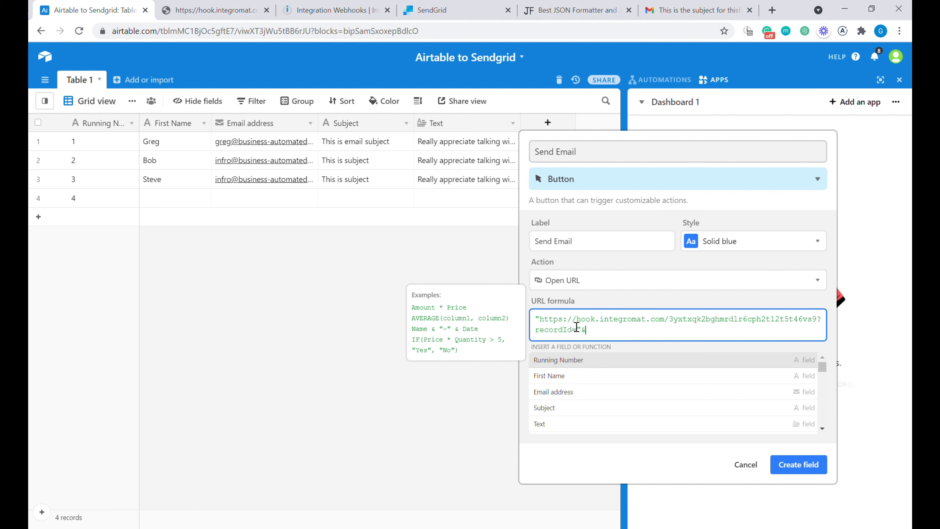
text(RECORD_ID())
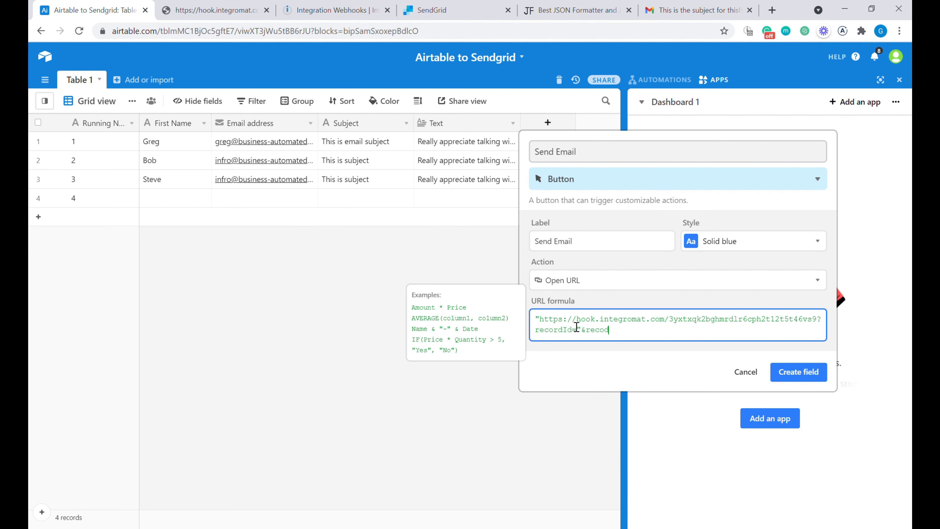
click(811, 471)
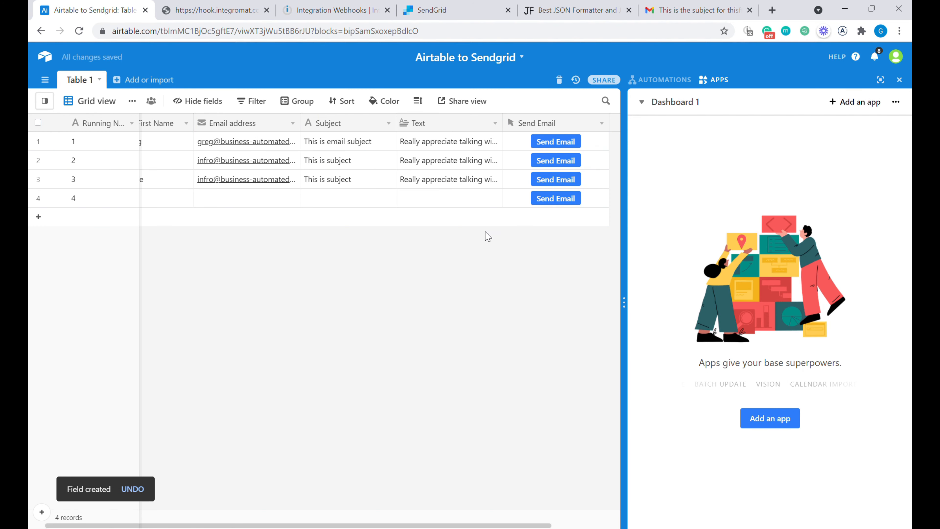
click(343, 11)
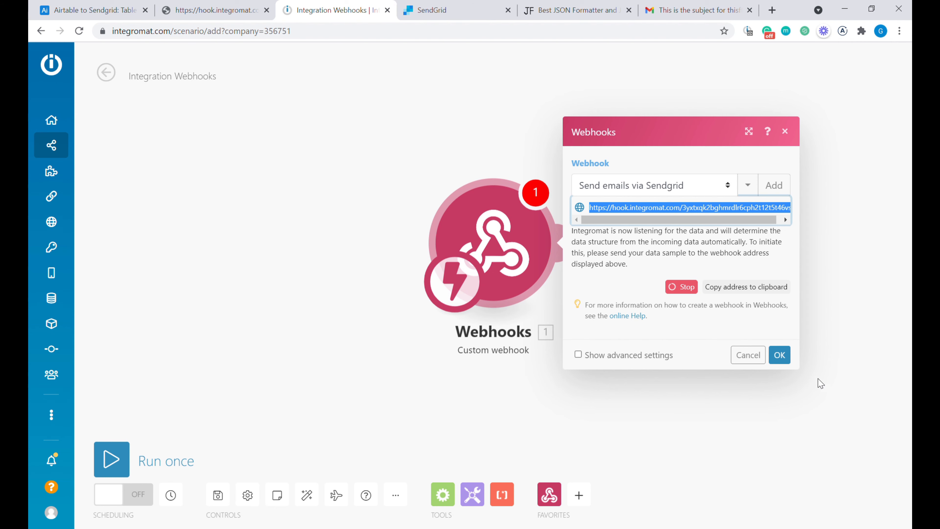
- Confirm the webhook, run the scenario once, trigger row 2's Send Email button, and inspect the received recordId
click(780, 354)
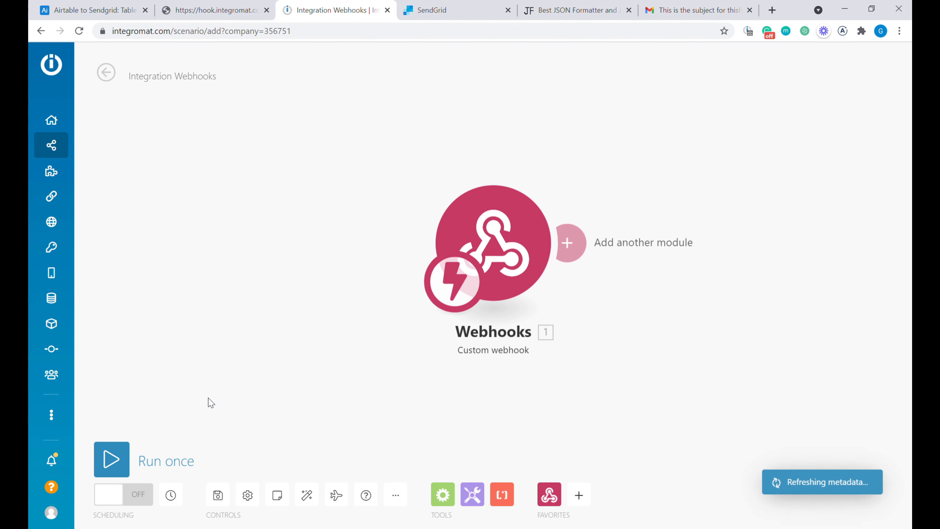
click(126, 458)
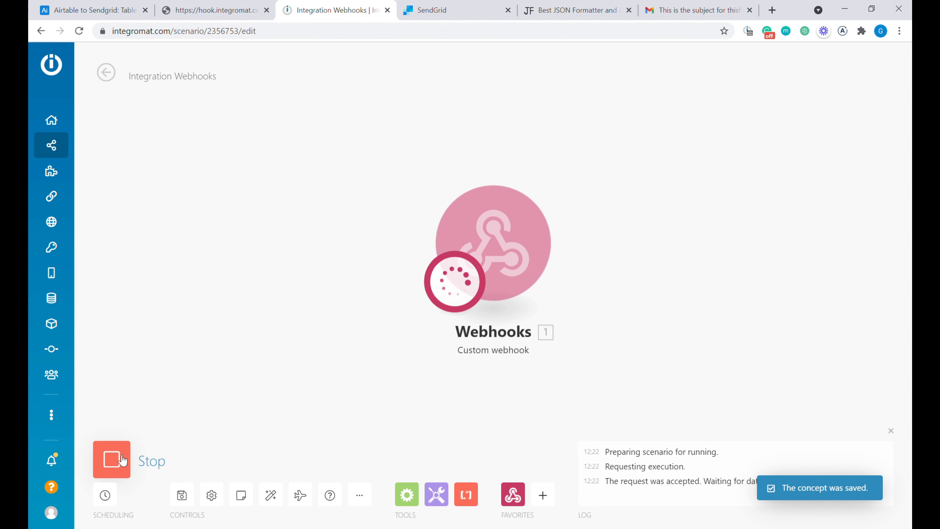
click(89, 10)
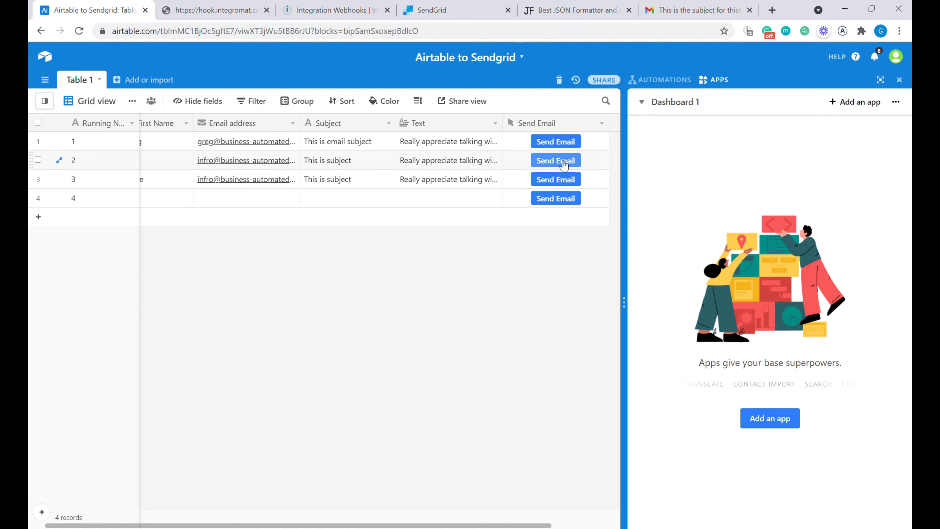
click(564, 161)
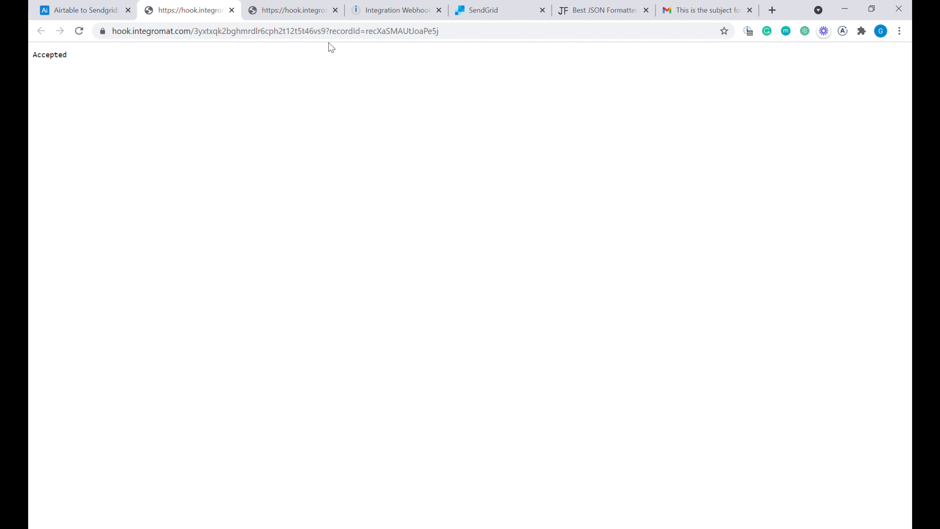
click(400, 28)
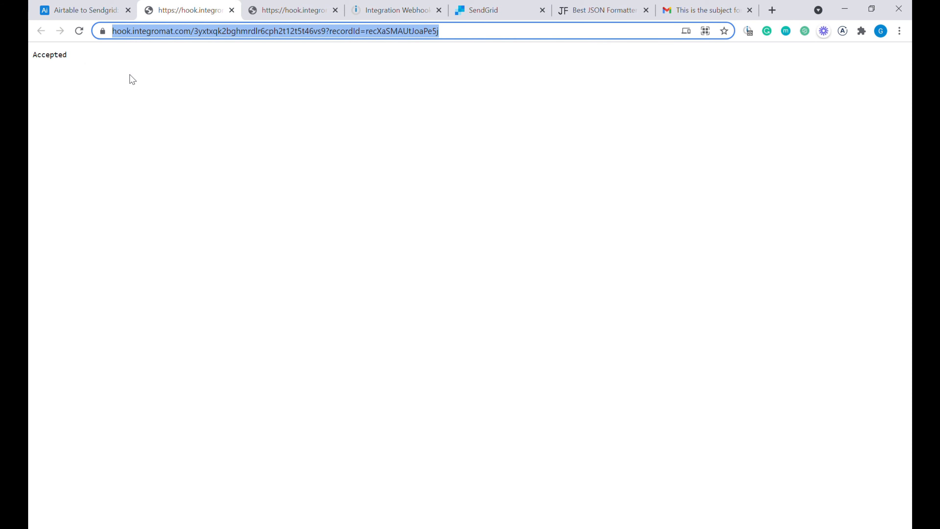
click(385, 5)
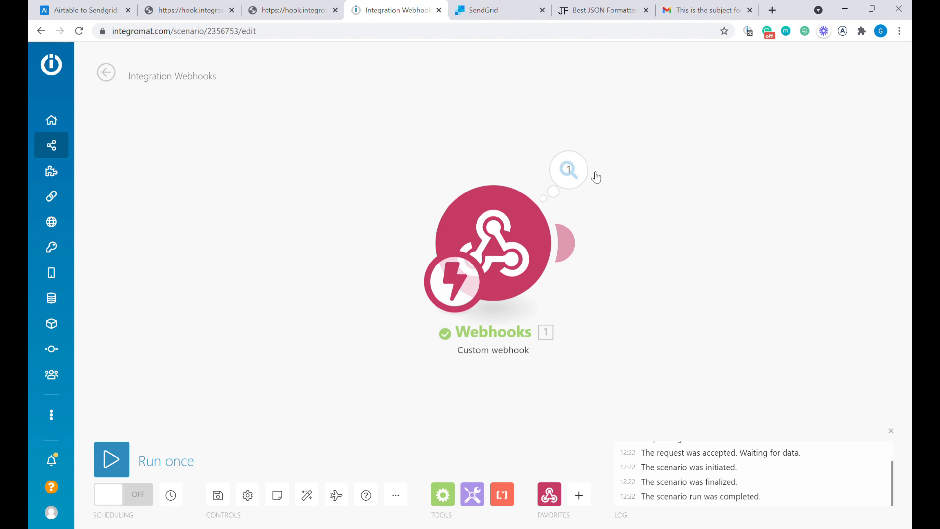
click(575, 176)
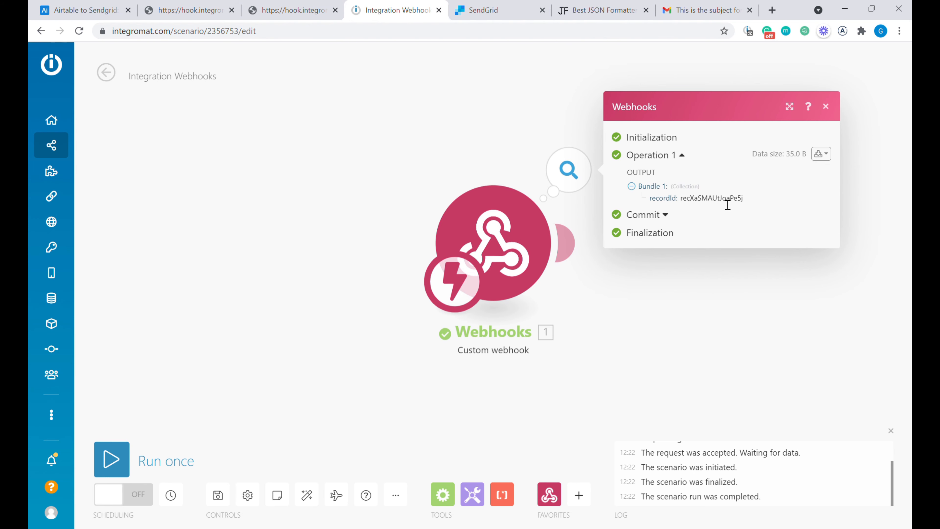
click(79, 10)
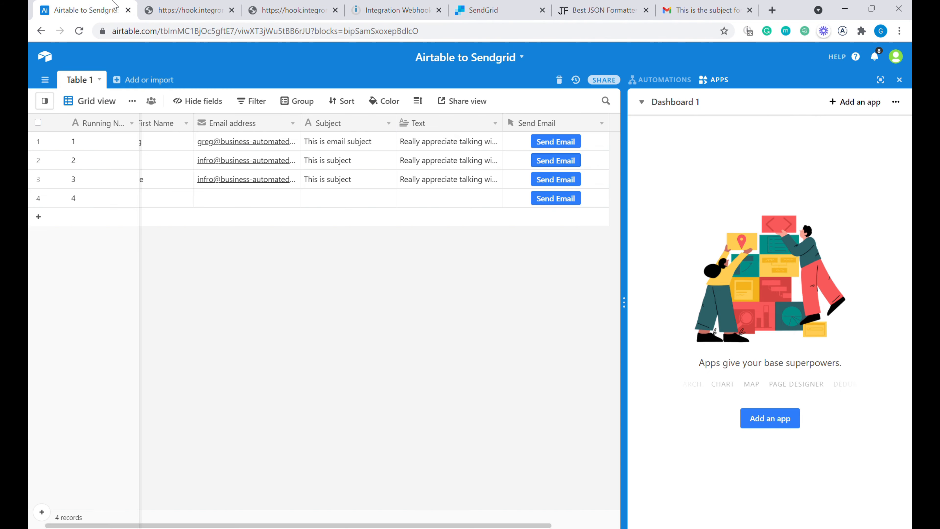
click(344, 146)
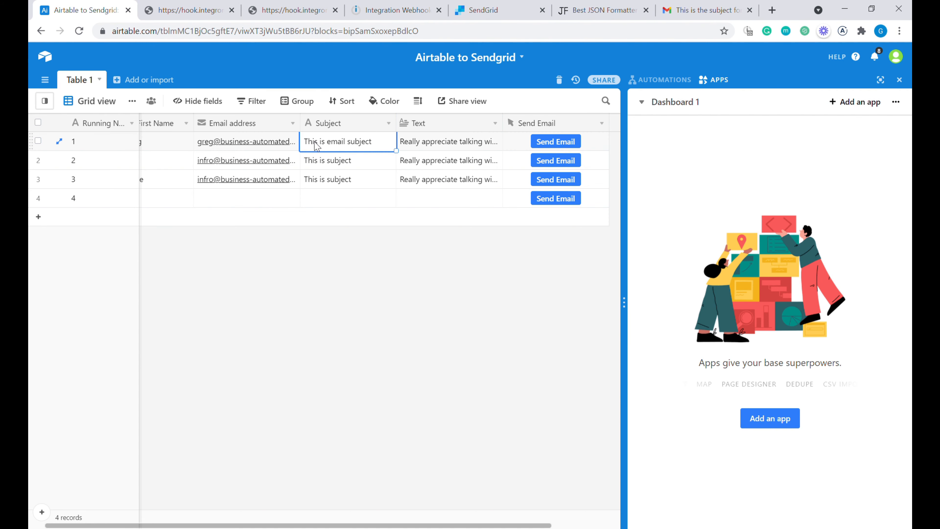
click(160, 145)
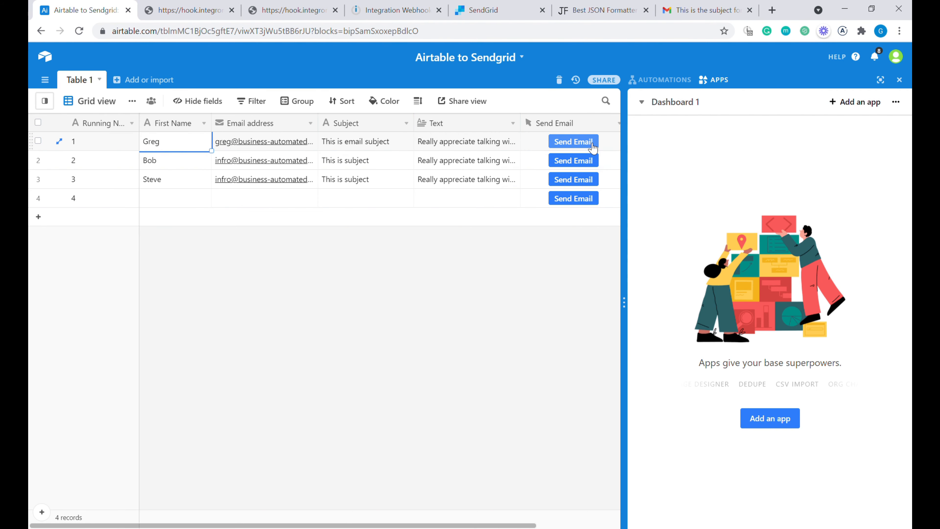
click(466, 147)
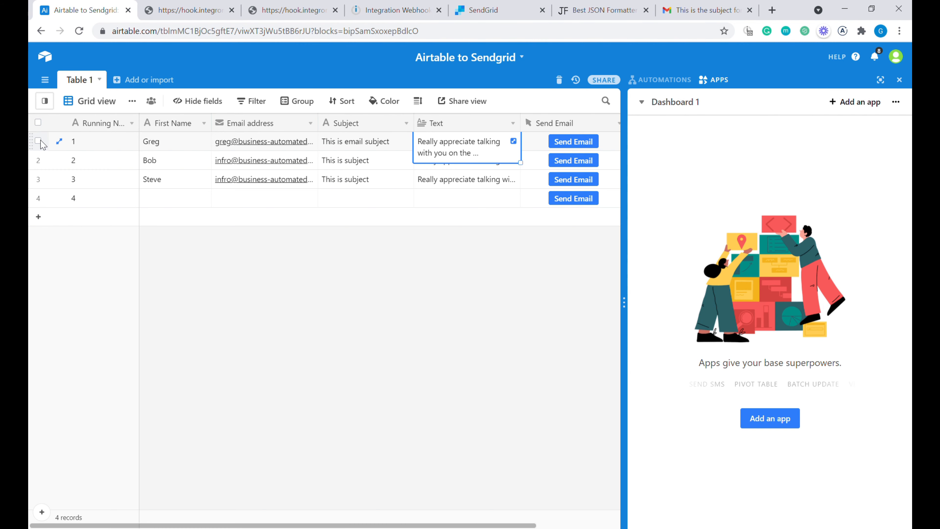
click(371, 11)
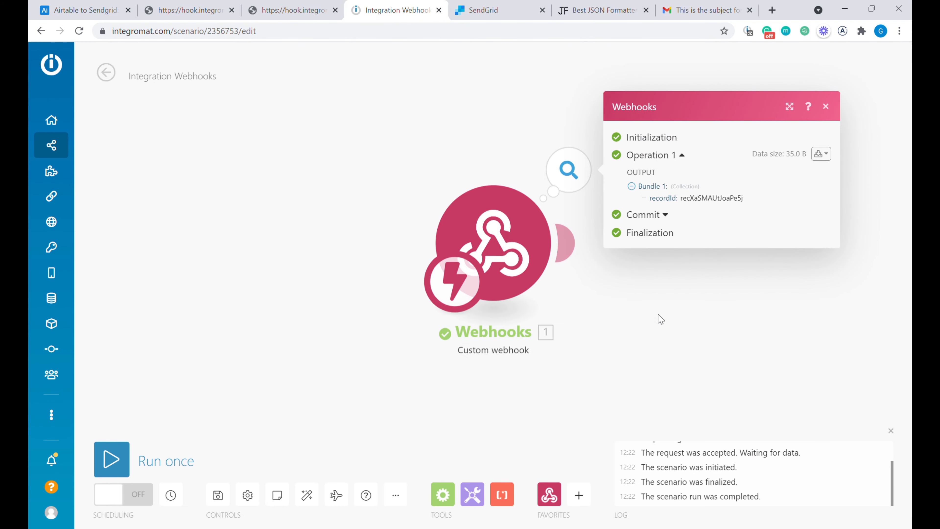
drag(657, 320, 499, 325)
- Add an Airtable Get a Record module after the webhook, keeping the existing connection
click(463, 289)
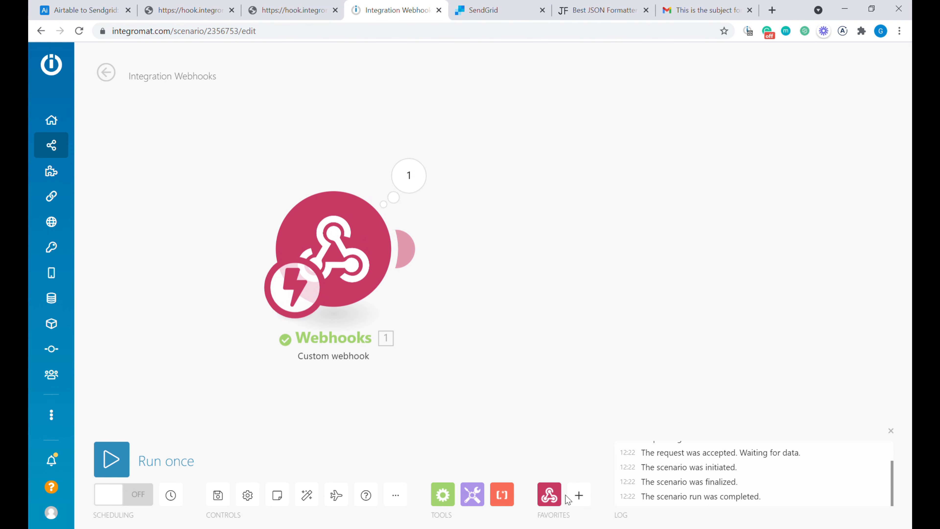
click(579, 495)
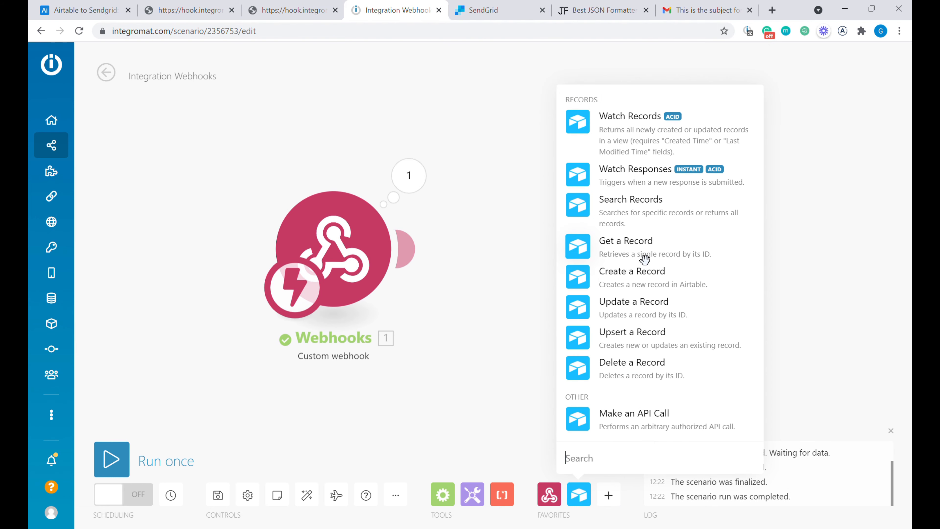
click(641, 256)
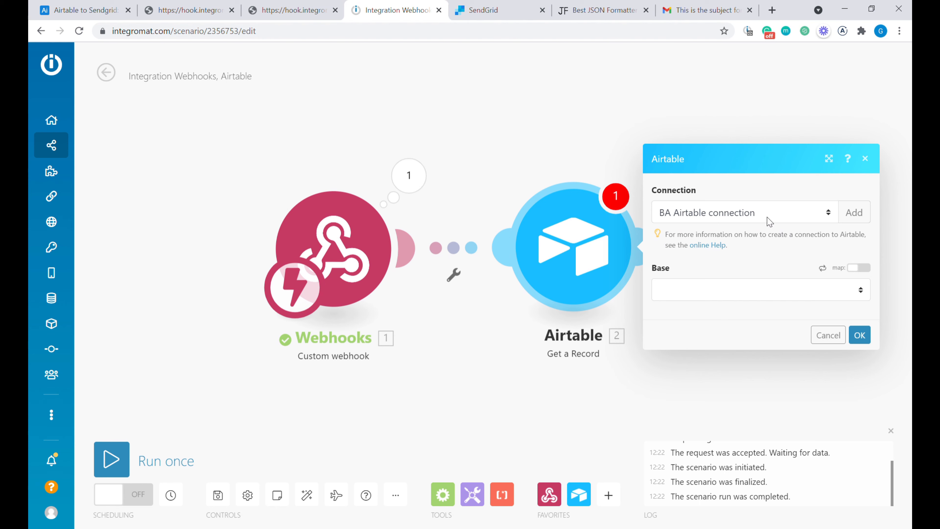
click(854, 212)
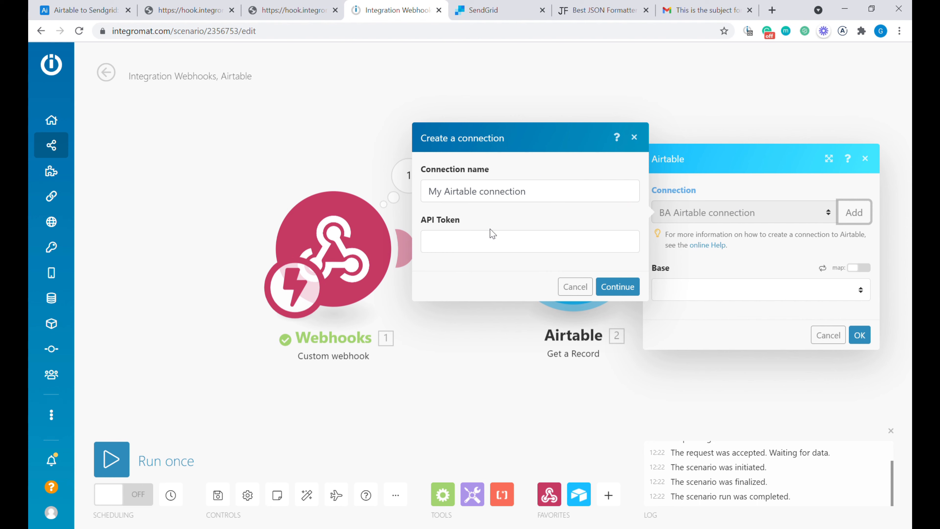
click(575, 287)
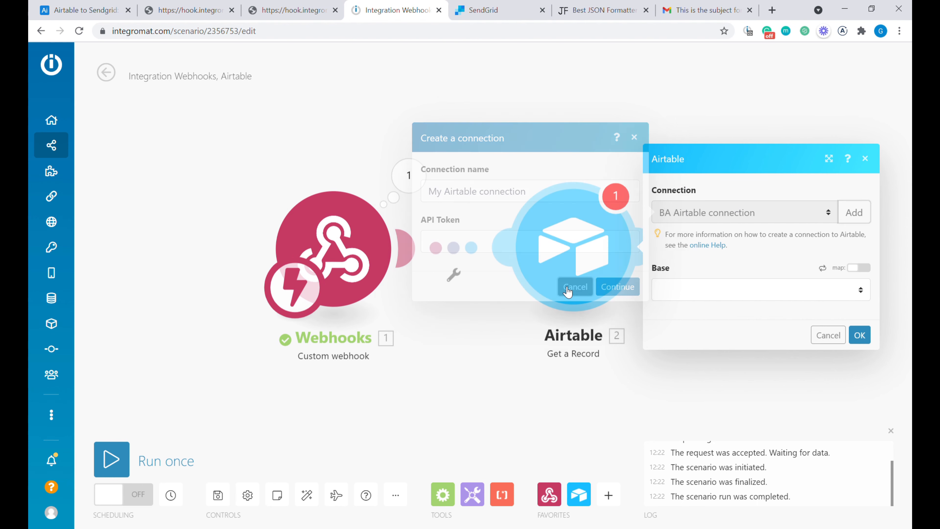
- Set Base to Airtable to Sendgrid, Table to Table 1, and Record ID to the webhook's recordId
click(702, 288)
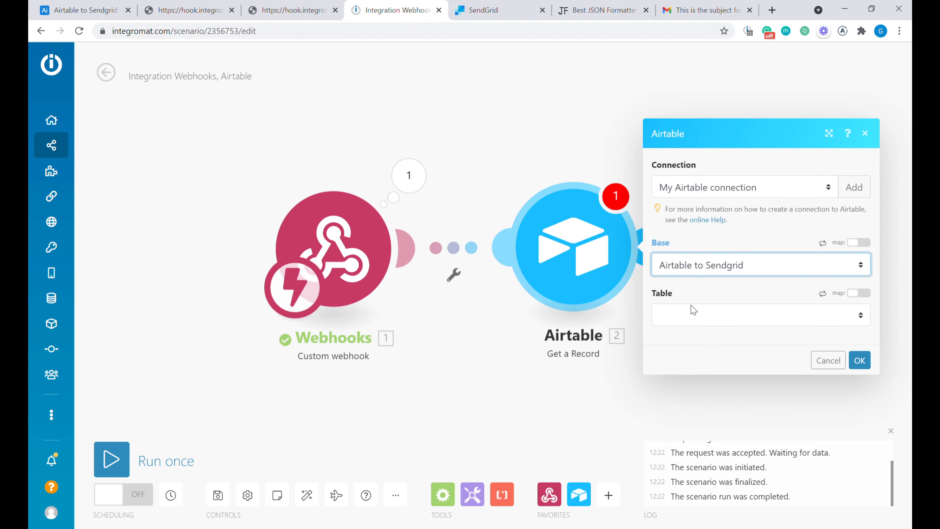
click(699, 318)
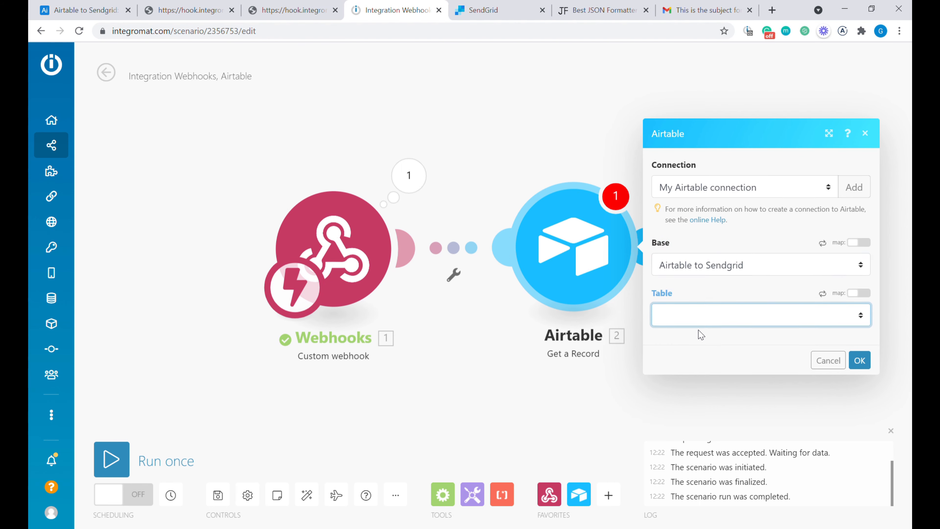
click(697, 350)
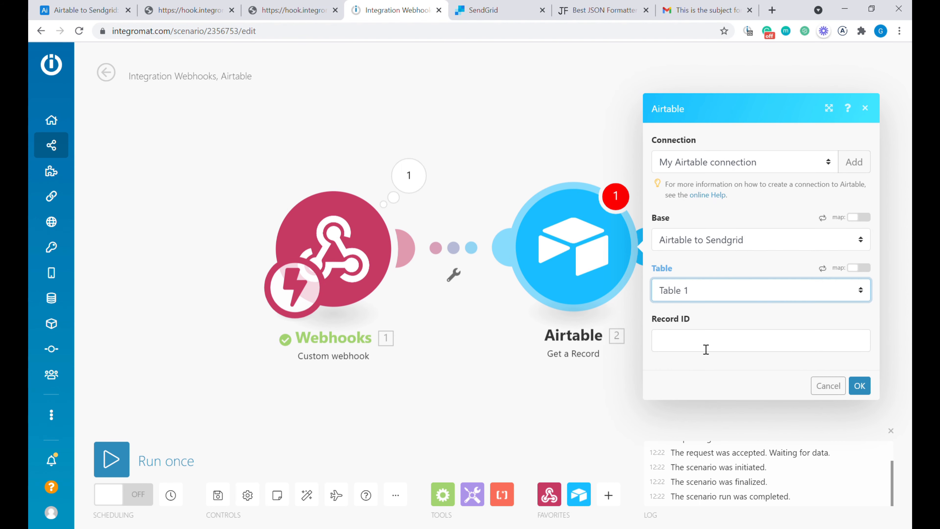
click(691, 344)
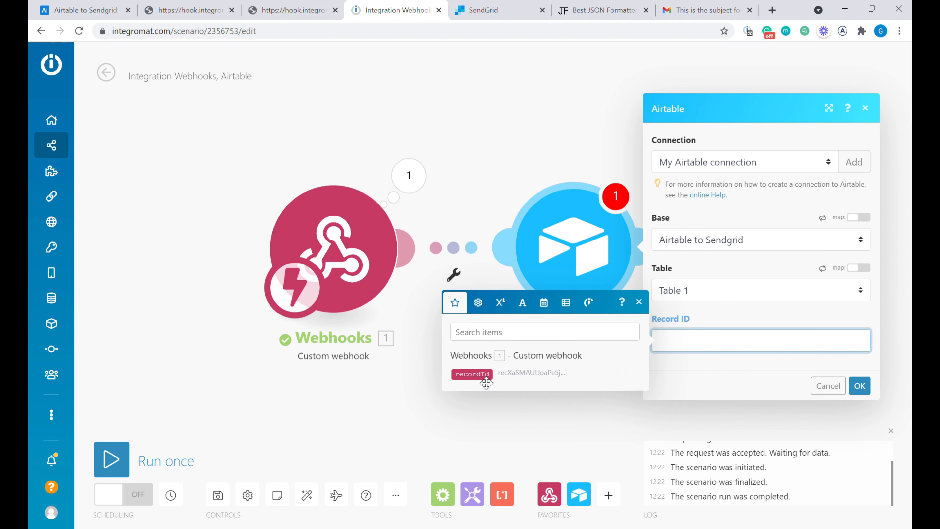
click(481, 375)
click(865, 394)
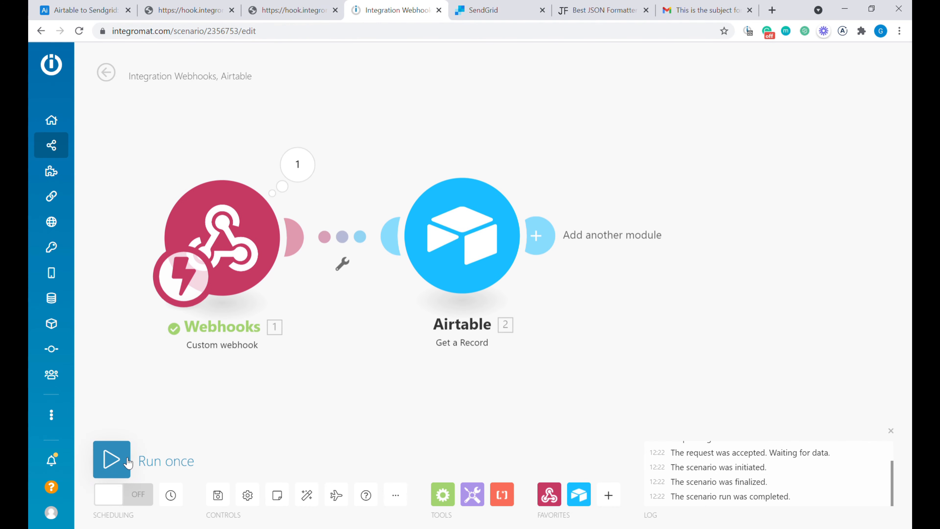
- Rerun the scenario from row 2's Send Email button and check the webhook and Get a Record outputs
mouse_move(171, 461)
click(119, 463)
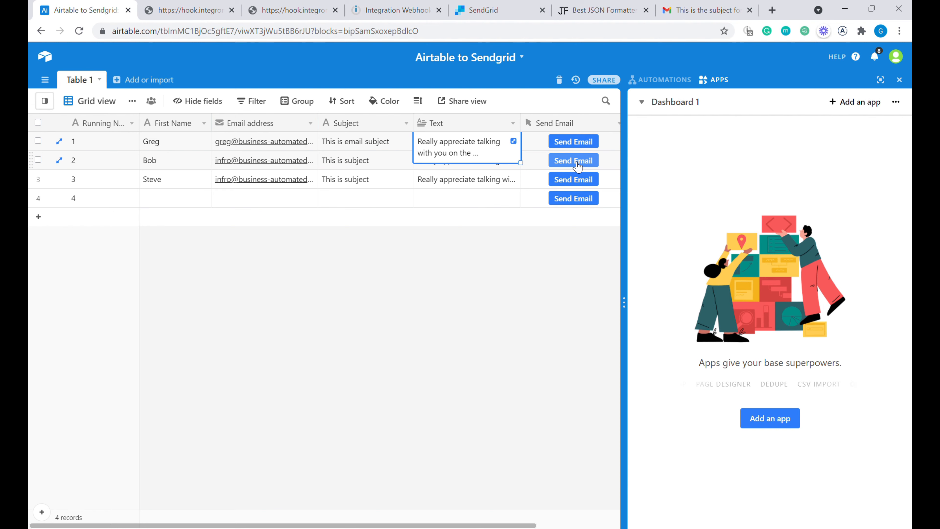
click(572, 161)
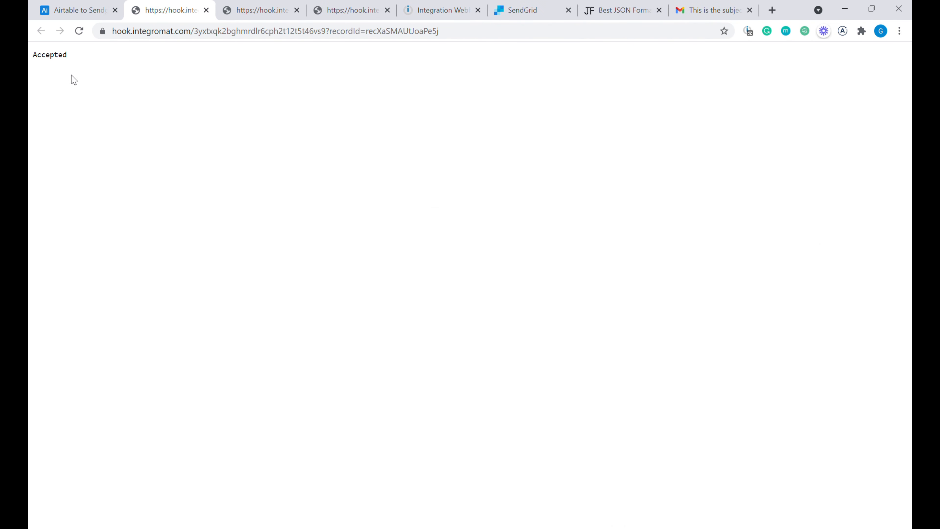
click(206, 10)
click(206, 10)
click(205, 11)
click(185, 11)
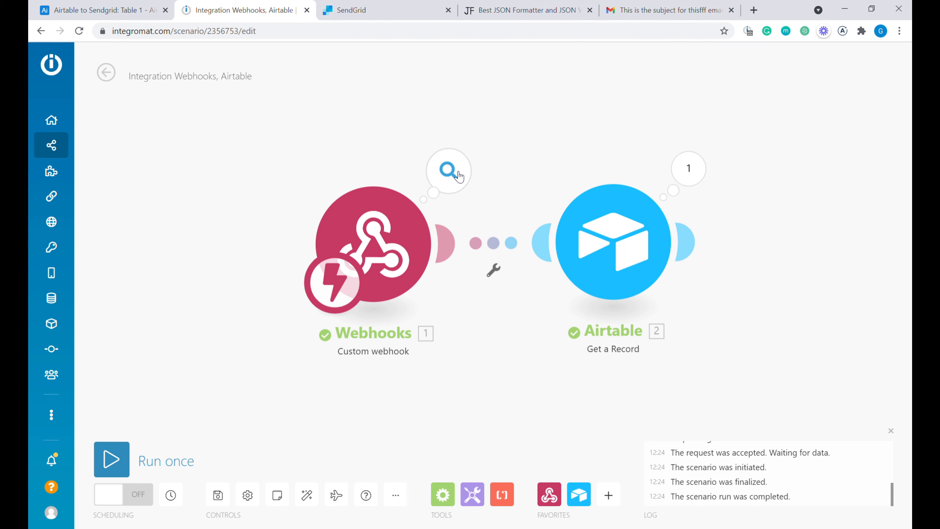
click(458, 175)
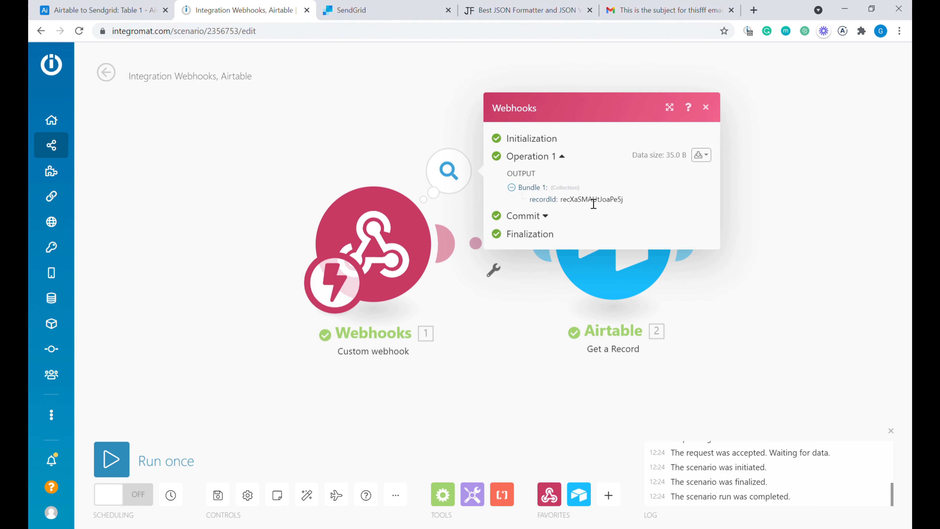
click(791, 191)
click(690, 163)
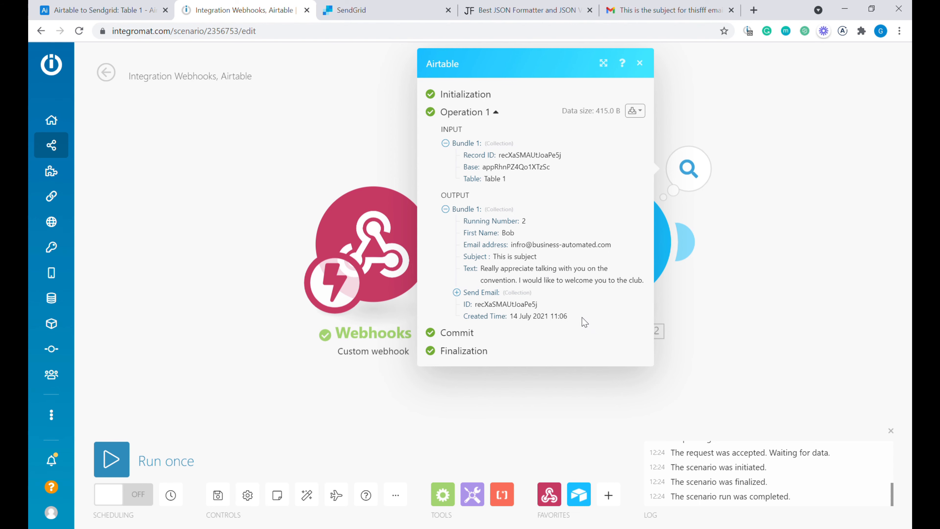
- Add a SendGrid Make an API Call module after the Airtable step and start a new SendGrid connection
click(760, 260)
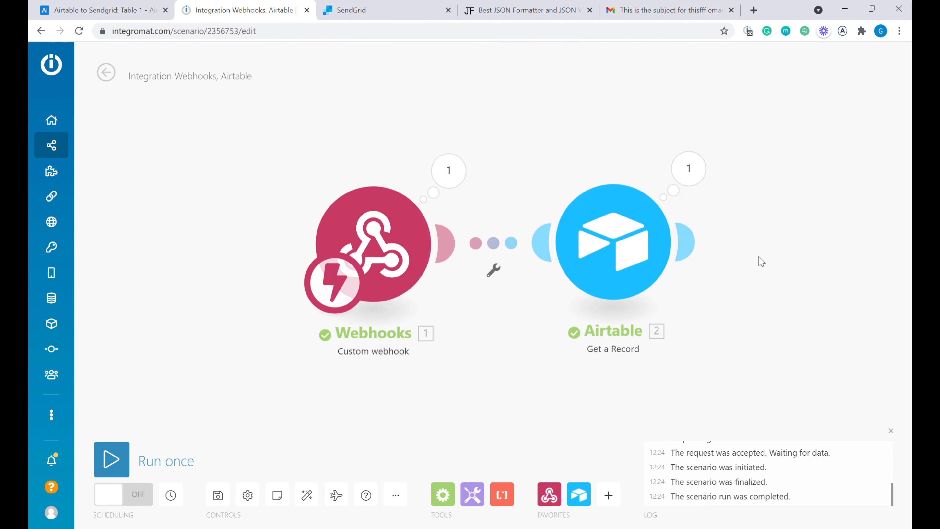
drag(797, 242, 529, 226)
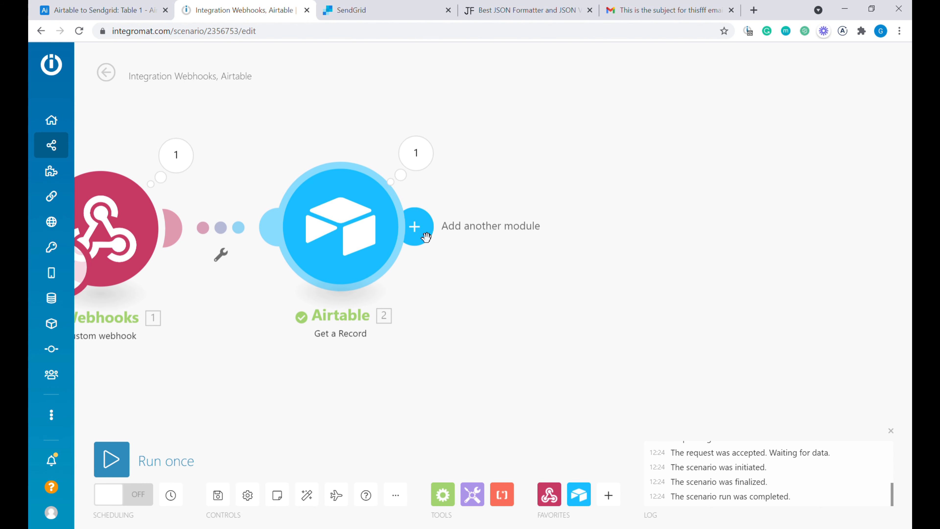
click(422, 234)
text(sendgrid)
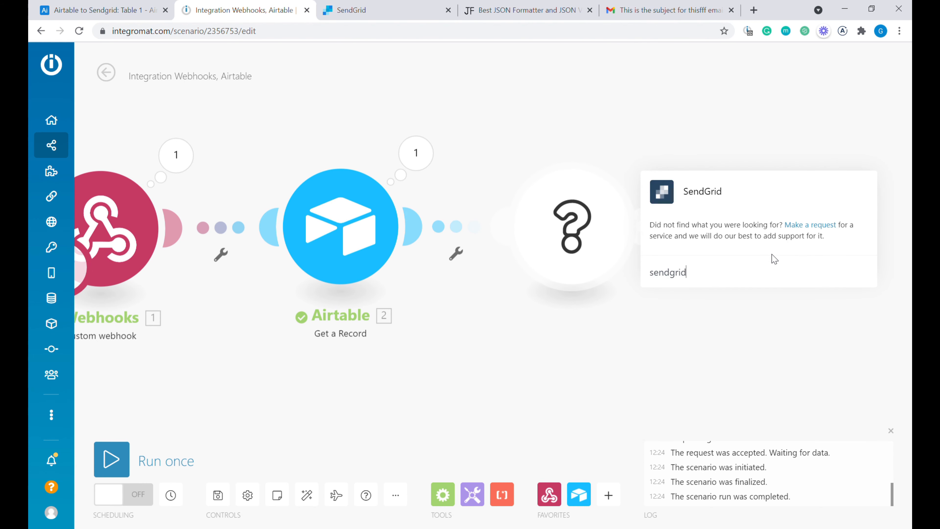
click(720, 192)
scroll(716, 185, down, 5)
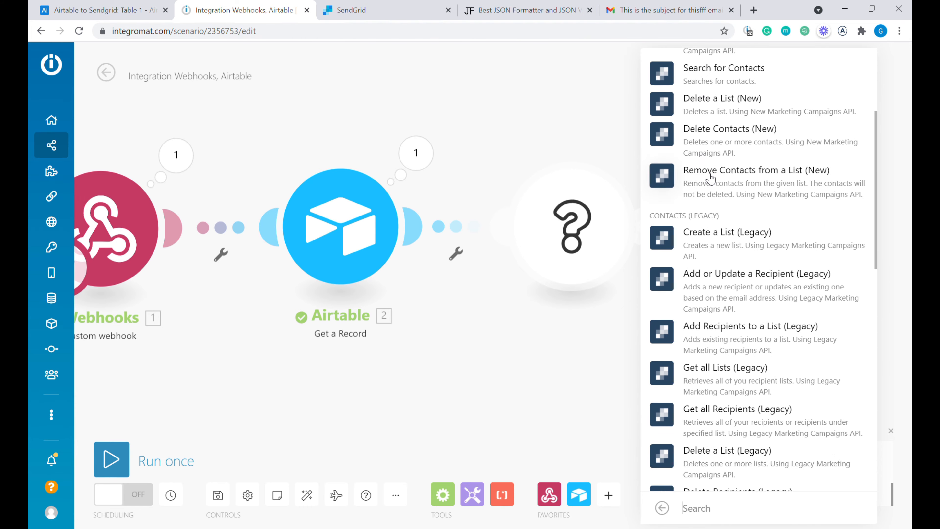
scroll(711, 177, down, 7)
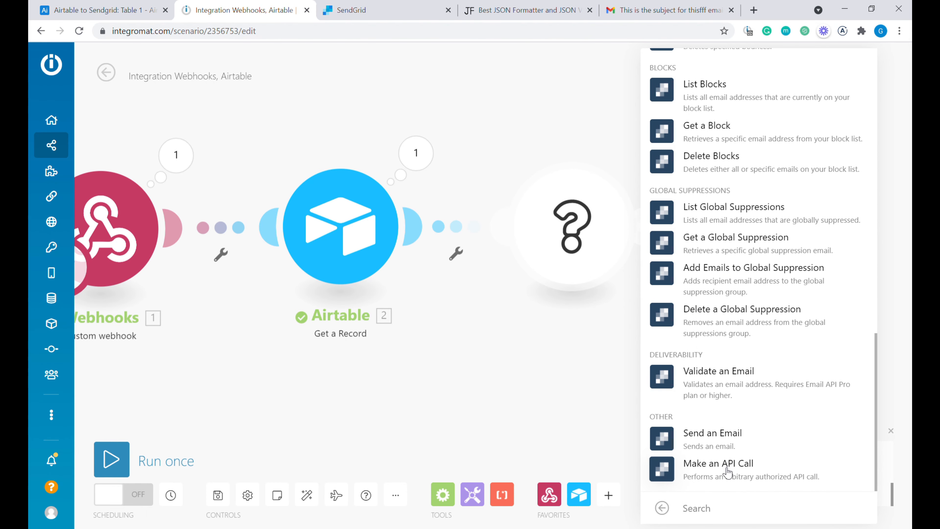
click(767, 474)
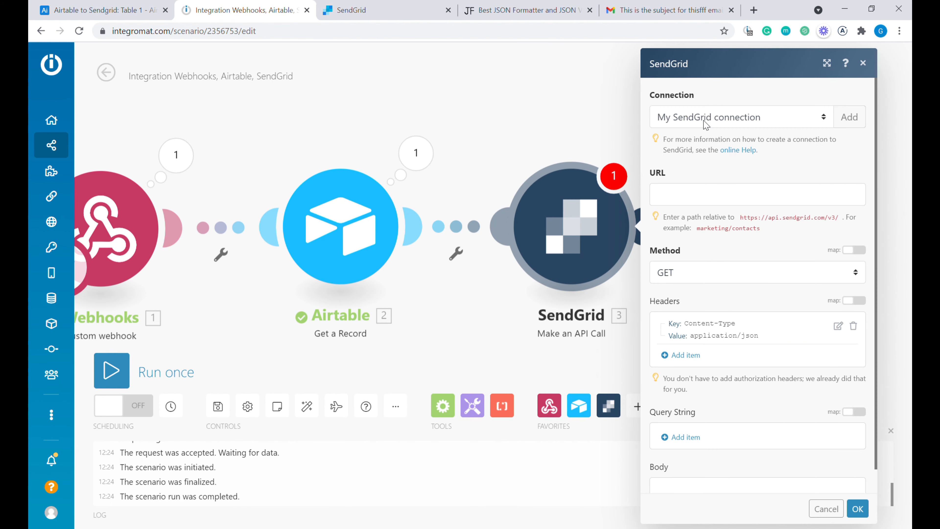
click(850, 117)
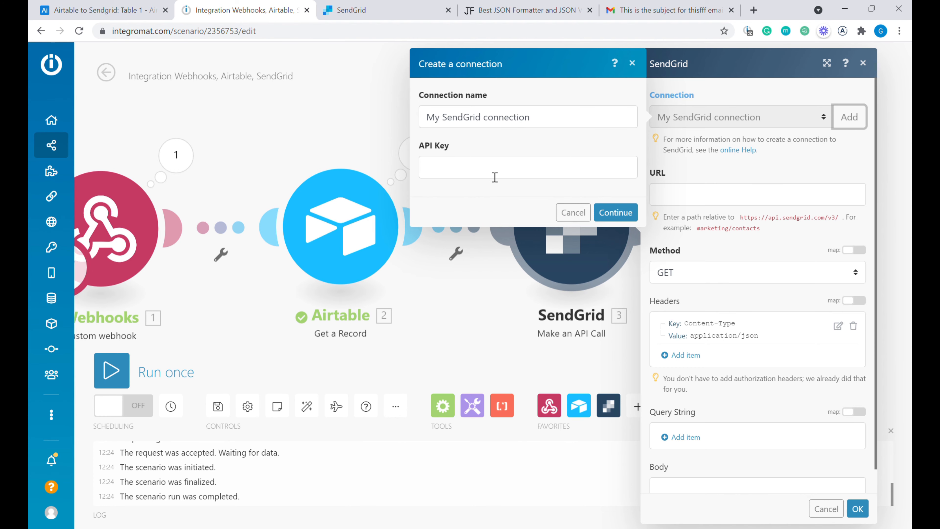
click(410, 13)
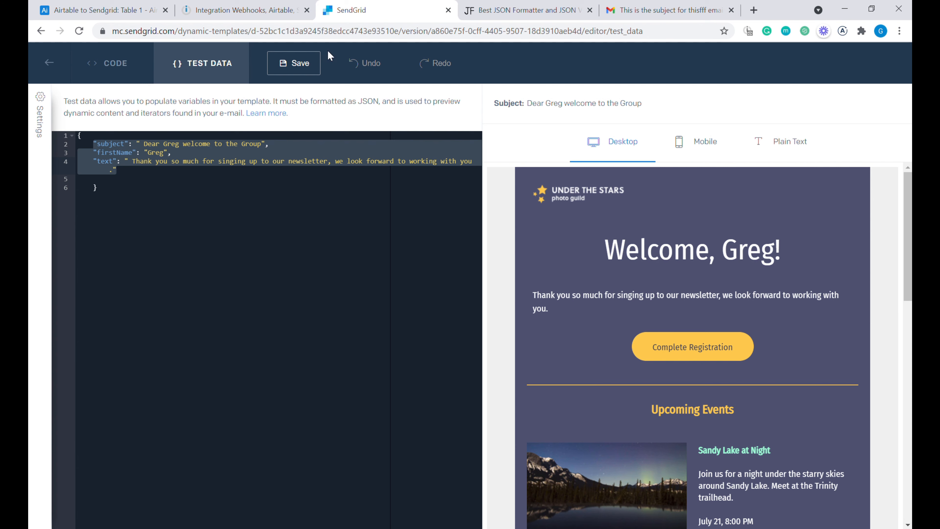
- Save the template's test data and leave the editor for the dynamic templates list
click(297, 69)
click(47, 66)
click(528, 121)
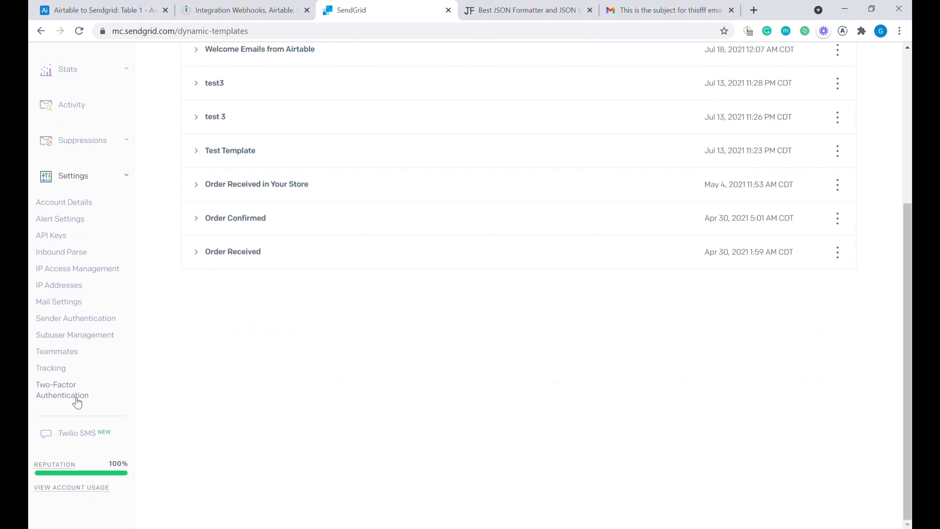
- Open SendGrid's API Keys settings and start creating a new API key
click(58, 238)
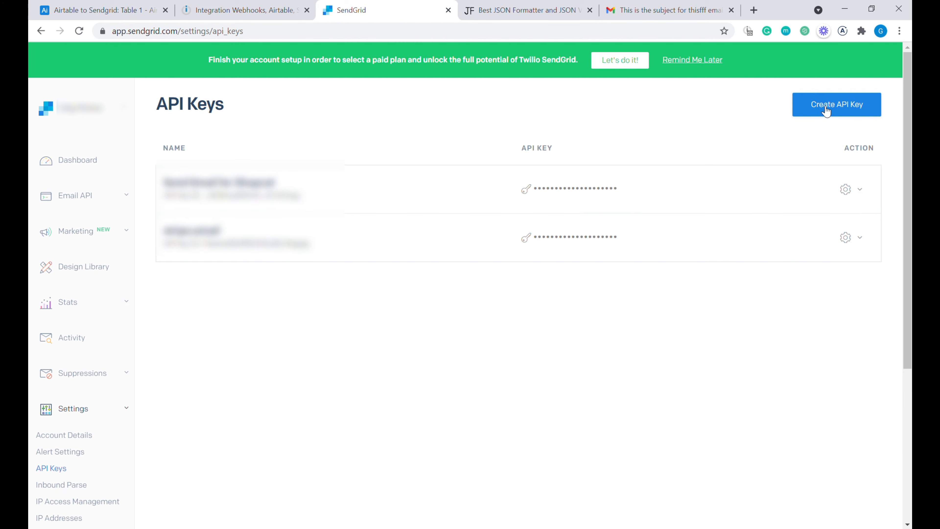
click(821, 104)
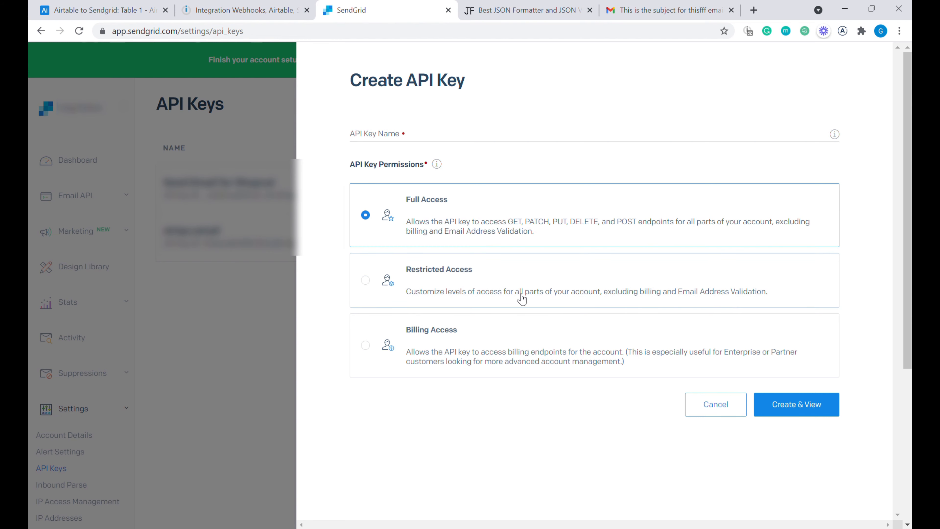
click(248, 4)
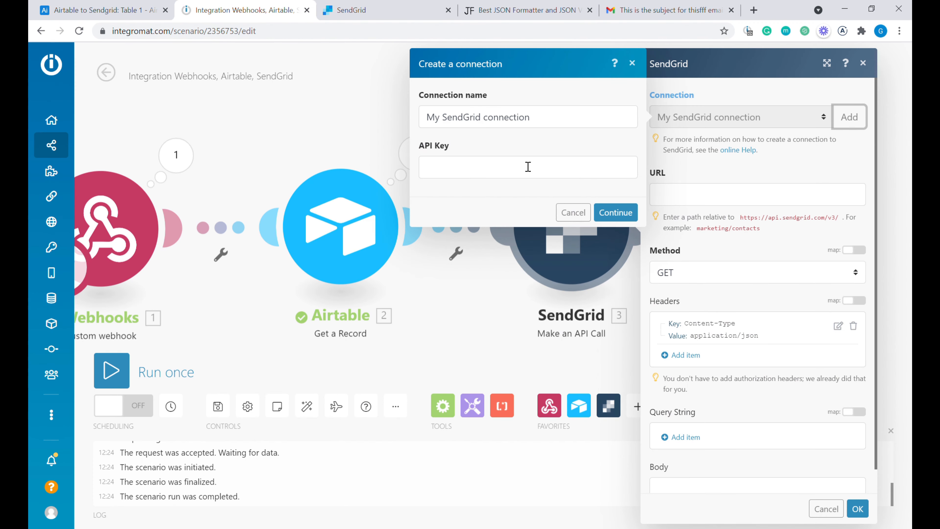
- Set the SendGrid API call URL to mail/send with method POST
click(574, 212)
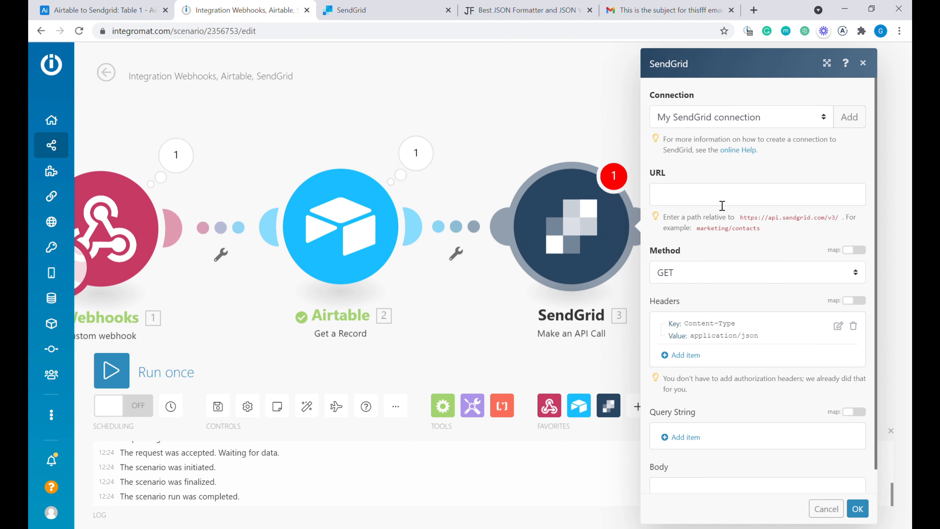
click(693, 201)
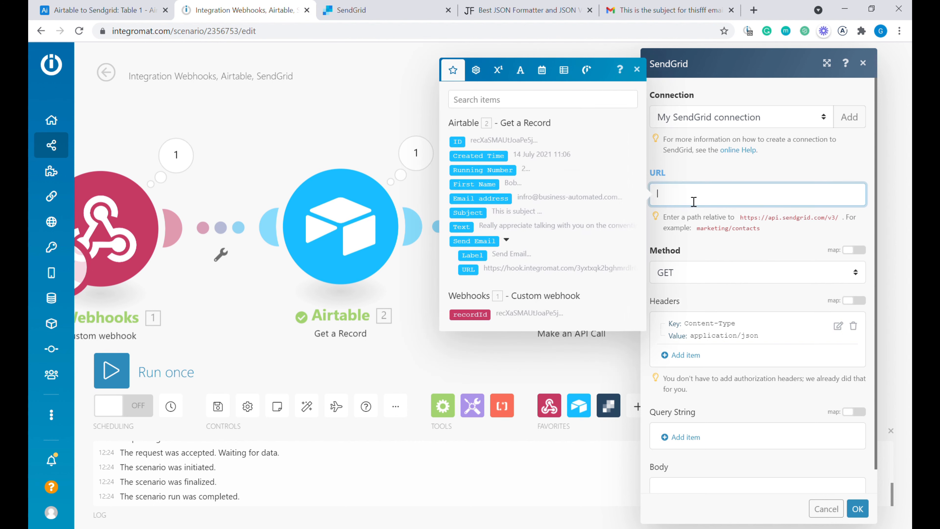
text(mail/send)
scroll(711, 239, down, 2)
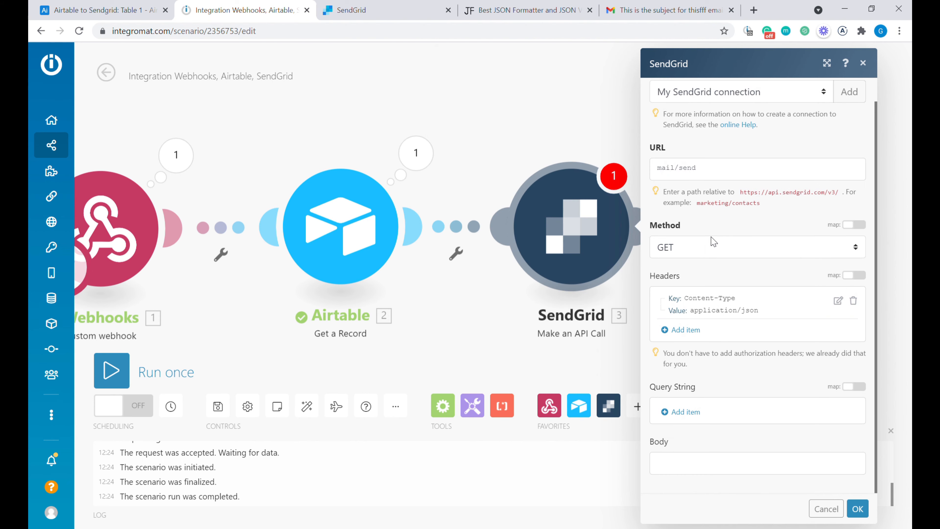
click(697, 252)
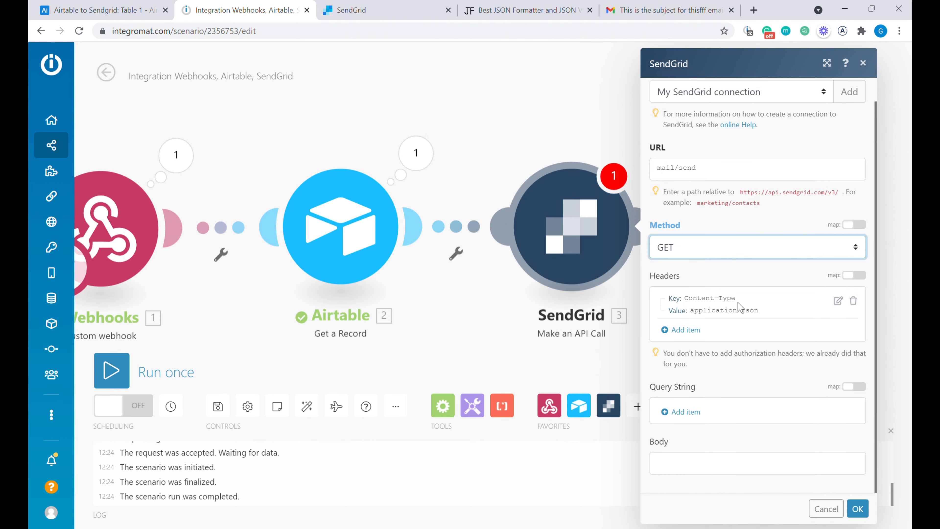
click(705, 276)
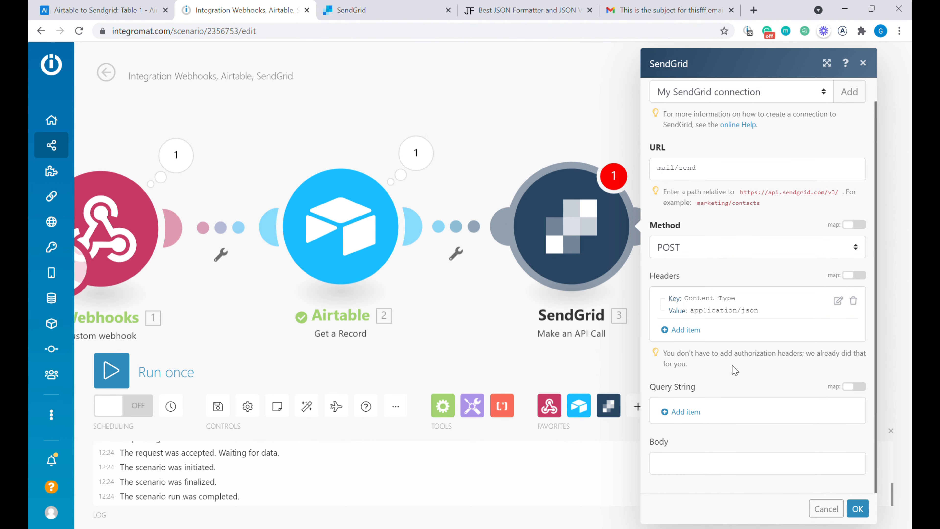
- Paste the JSON mail body with template data and unsubscribe groups into the Body field
click(683, 464)
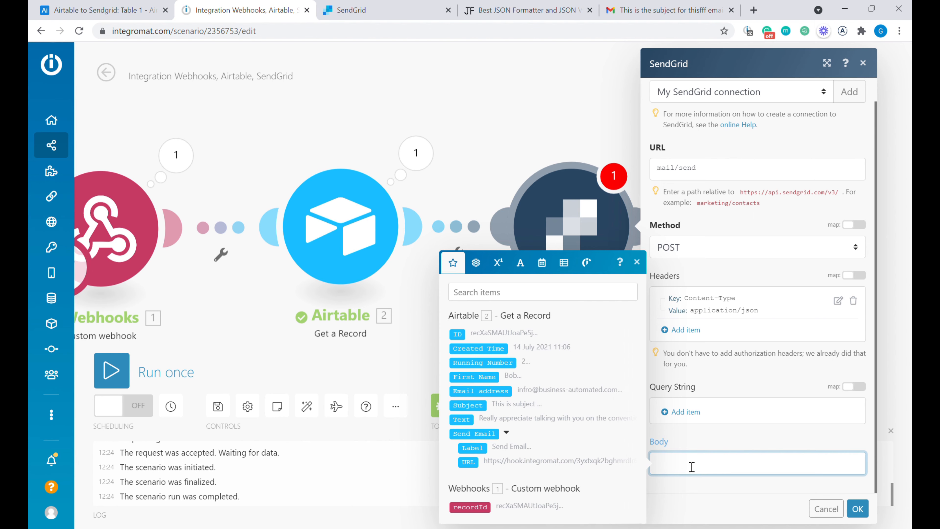
key(ctrl+v)
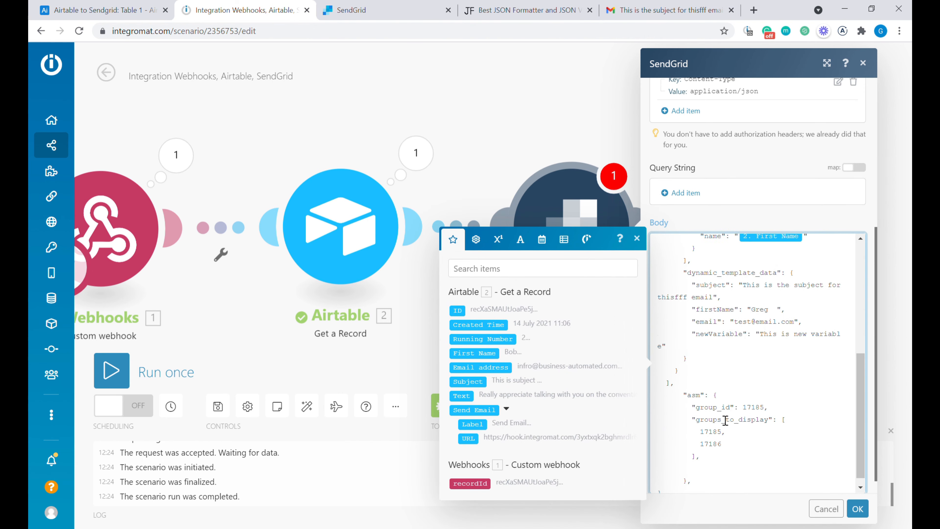
scroll(724, 318, up, 10)
scroll(756, 351, up, 5)
scroll(756, 351, down, 5)
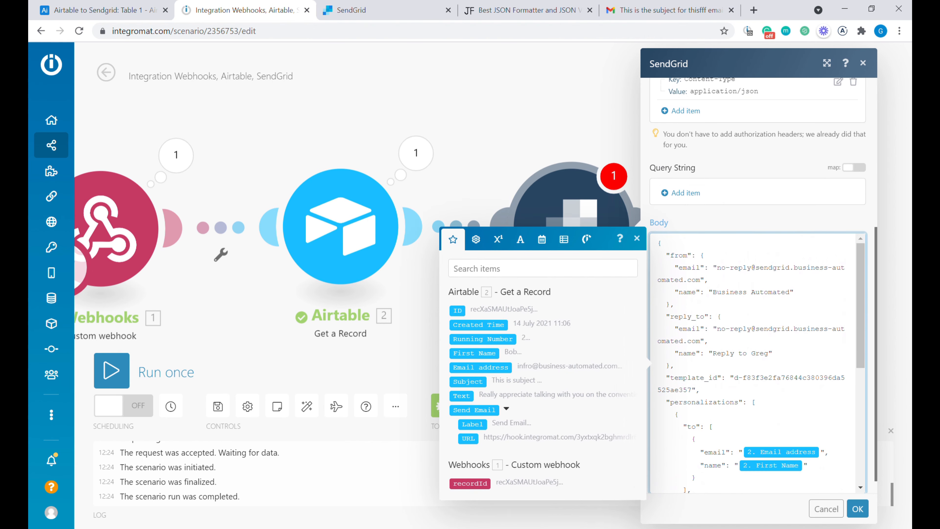
scroll(771, 307, down, 5)
scroll(777, 307, down, 3)
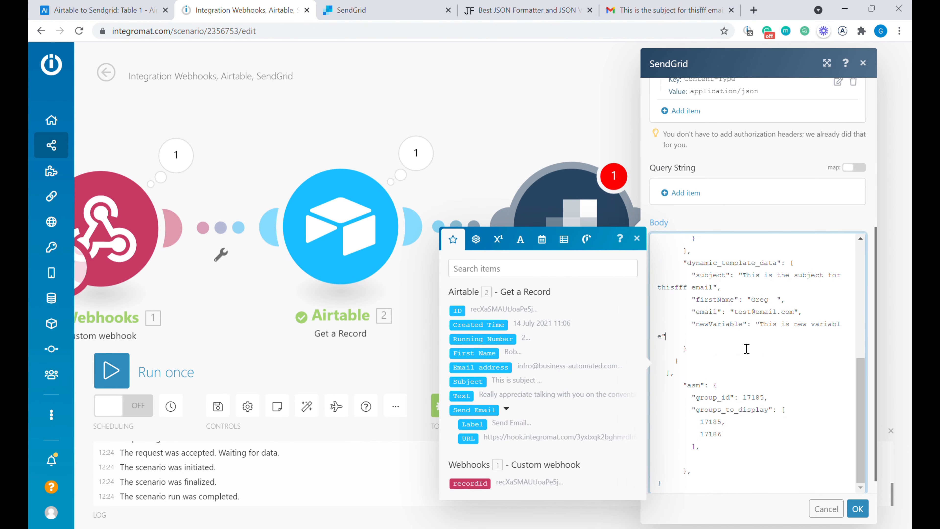
key(ctrl+a)
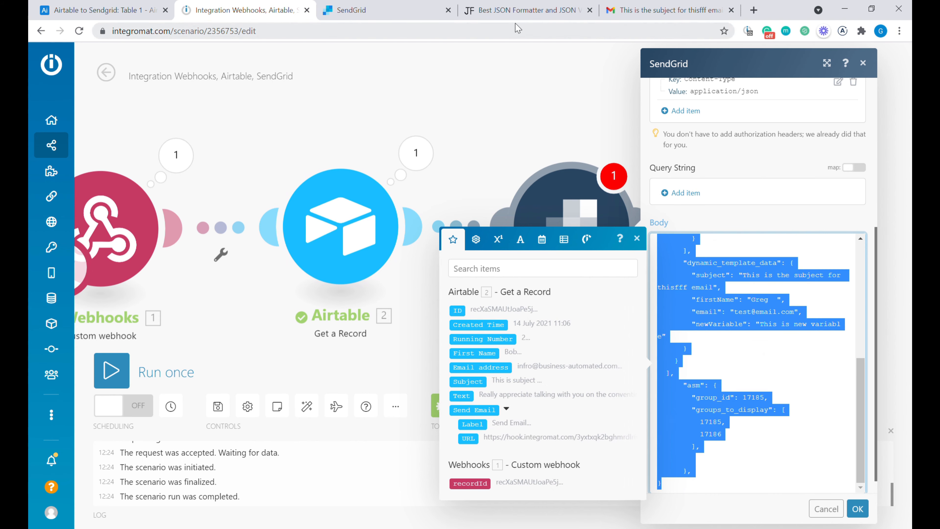
- Paste the SendGrid request body into the JSON Formatter's input editor
click(514, 15)
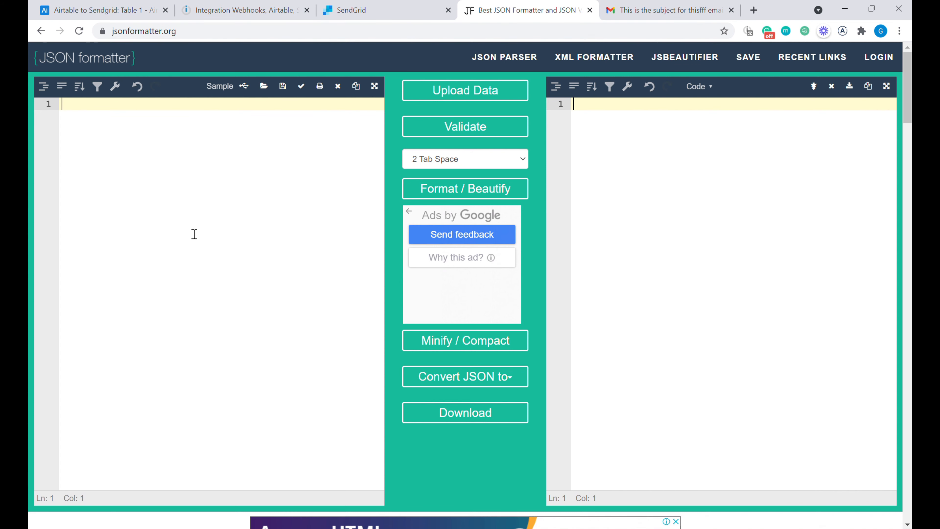
click(96, 124)
key(ctrl+v)
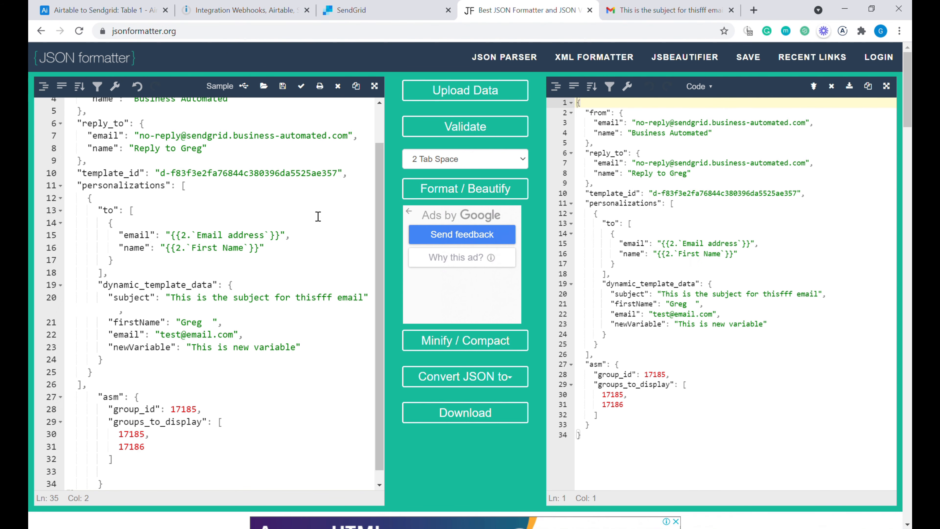
scroll(309, 248, up, 2)
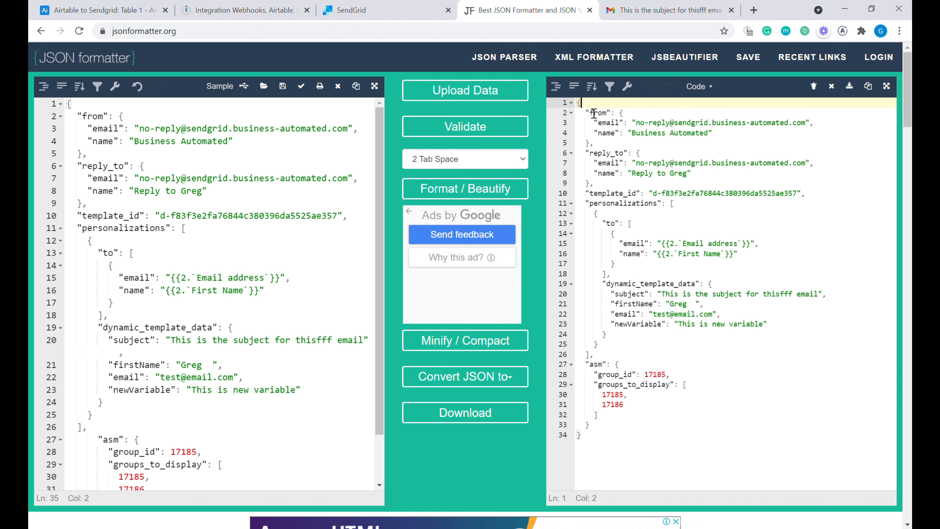
- Replace the reply_to email on line 7 with the business's info address
drag(594, 110, 752, 138)
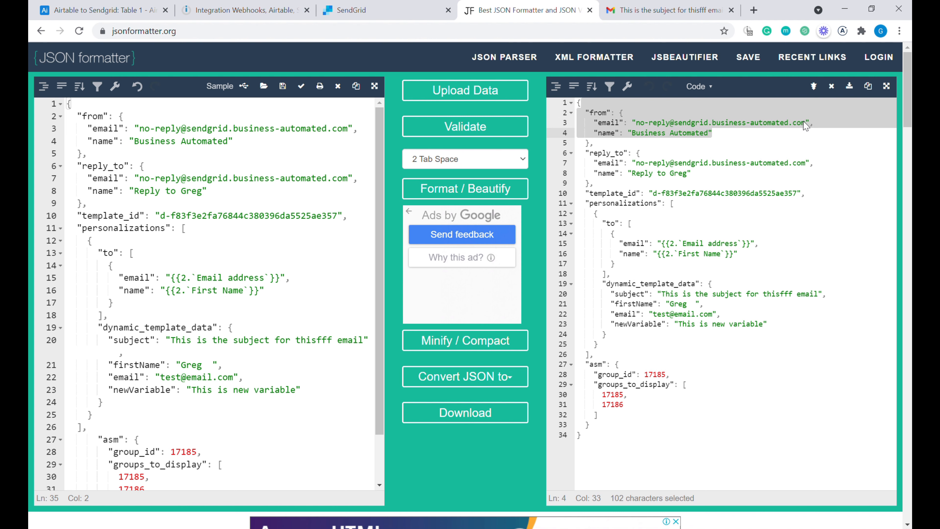
key(ctrl+shift+Tab)
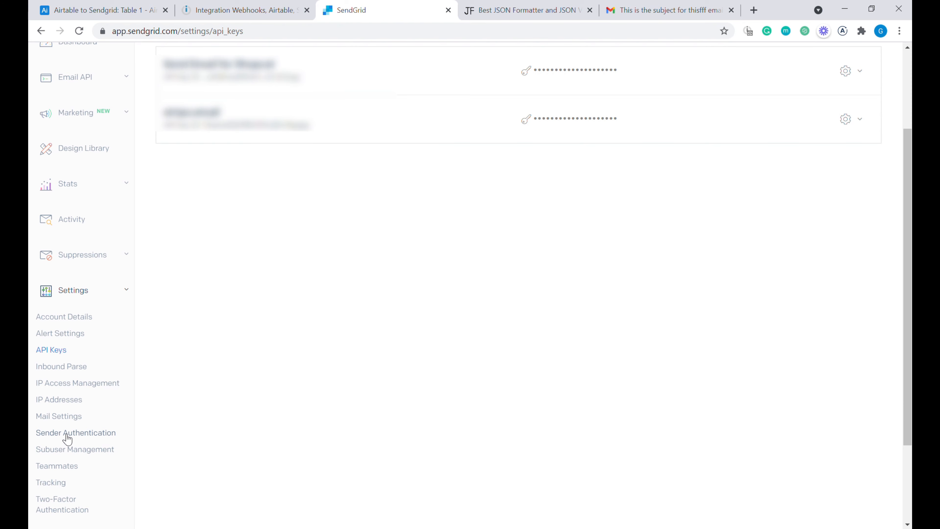
key(ctrl+Tab)
drag(139, 128, 355, 137)
drag(140, 178, 353, 190)
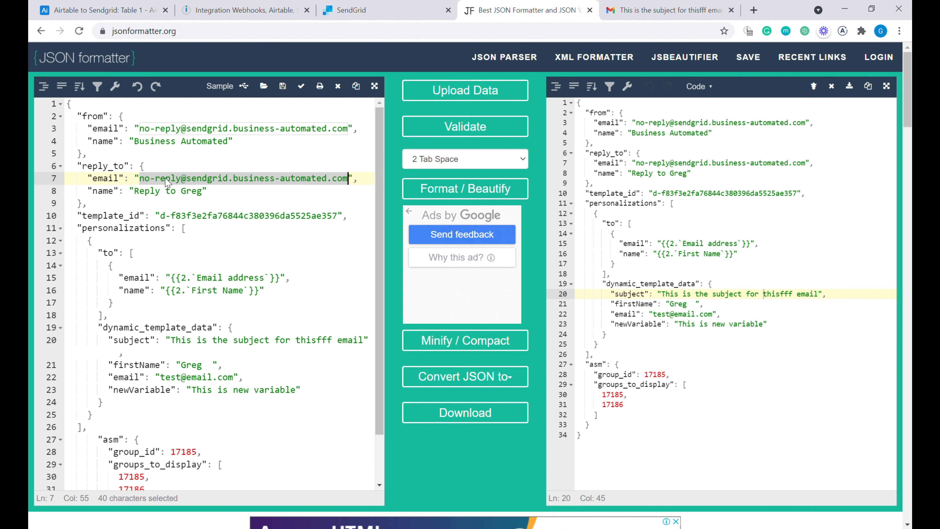
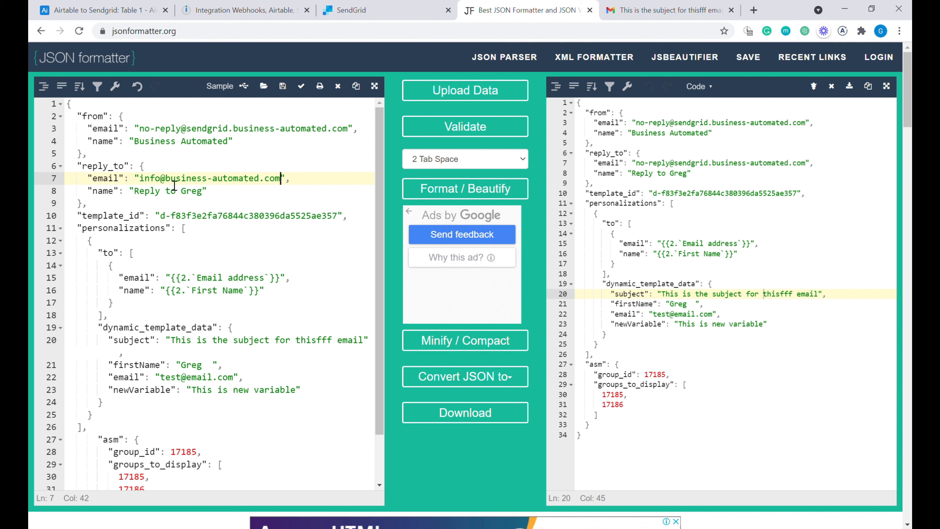
drag(161, 217, 345, 222)
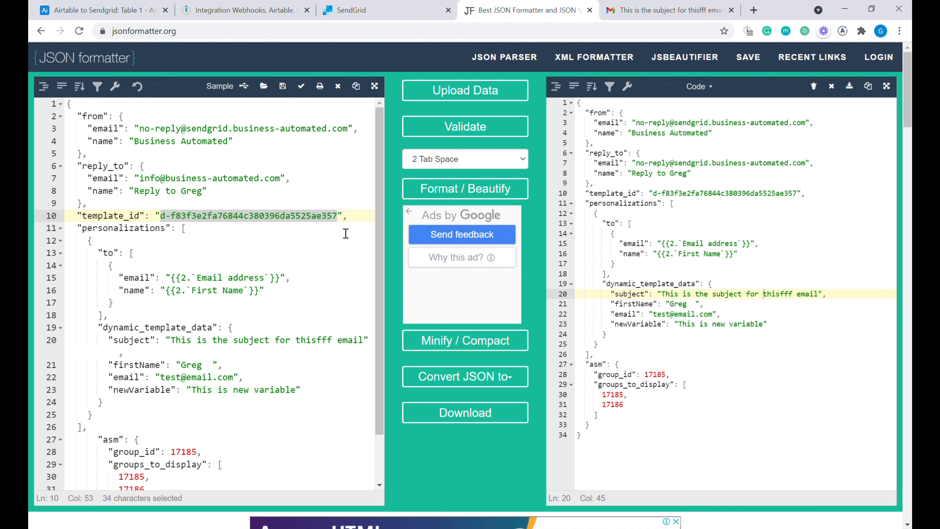
- Copy the Welcome Emails from Airtable template ID from SendGrid and paste it into template_id
click(389, 13)
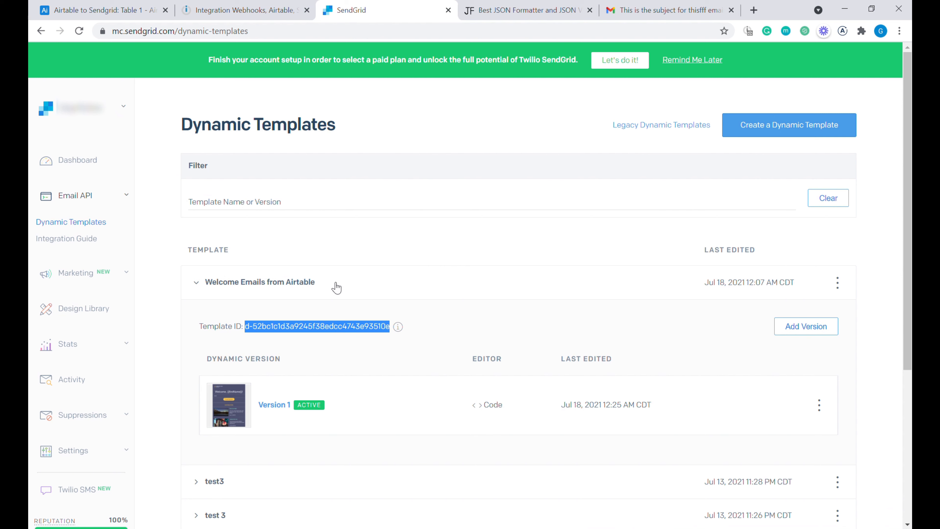
click(295, 334)
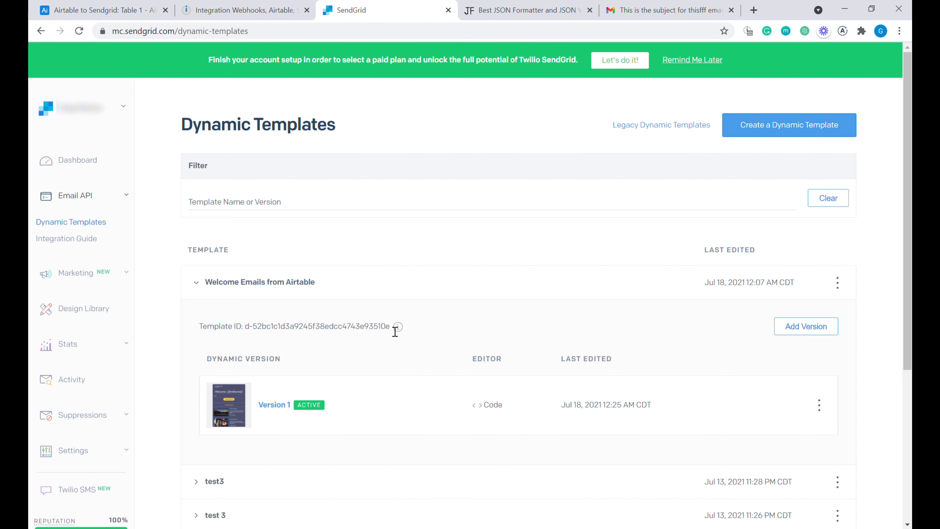
drag(391, 328, 248, 330)
key(ctrl+c)
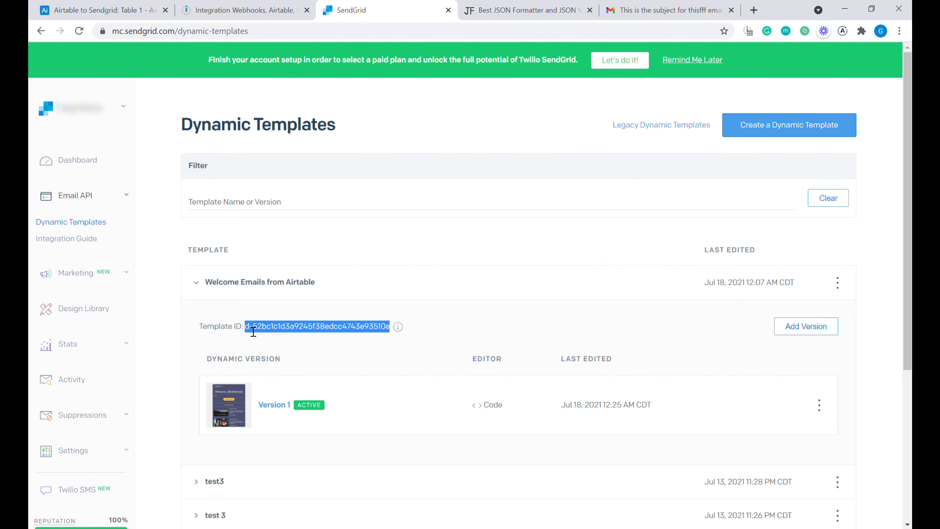
key(ctrl+Tab)
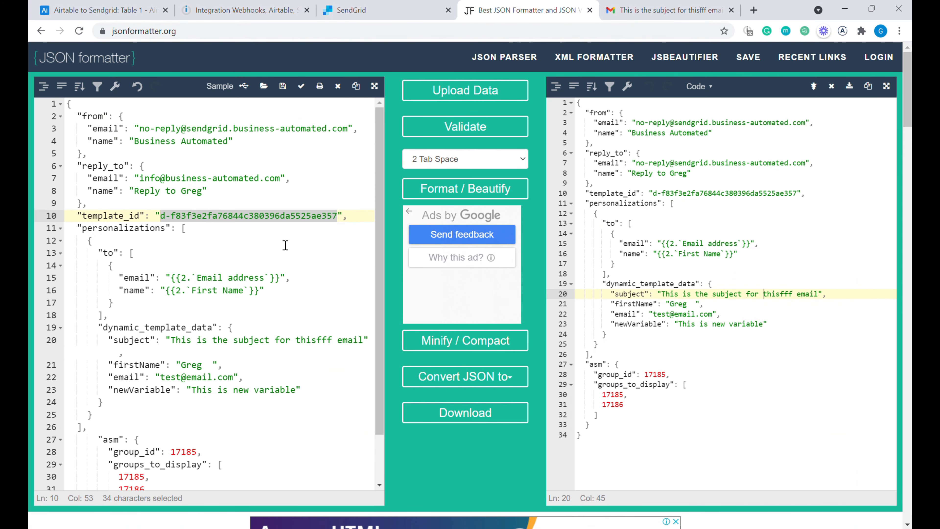
key(ctrl+v)
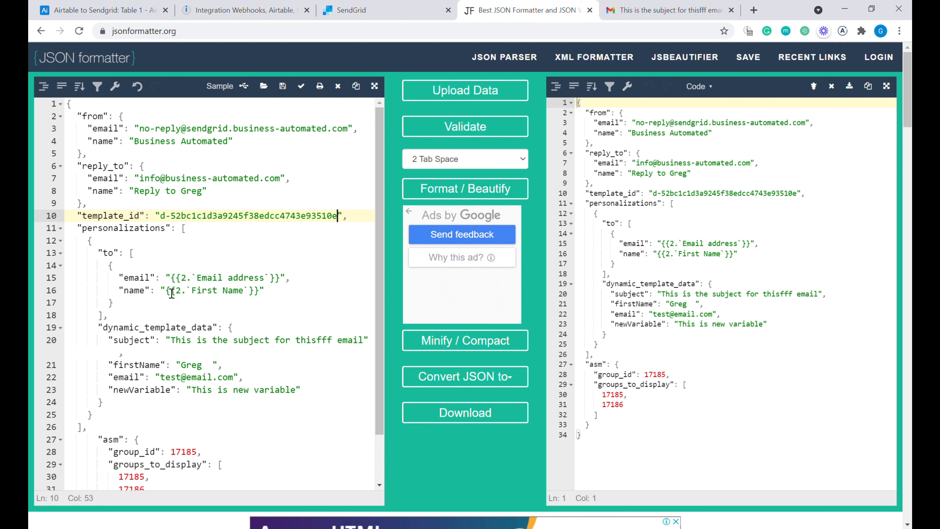
- Replace the recipient email and name placeholders with a test email address and first name
click(180, 283)
drag(180, 283, 284, 285)
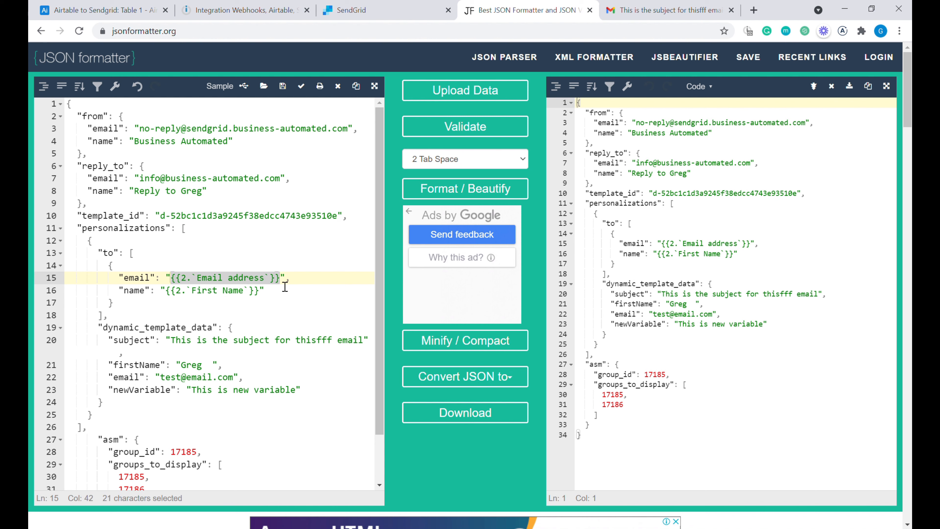
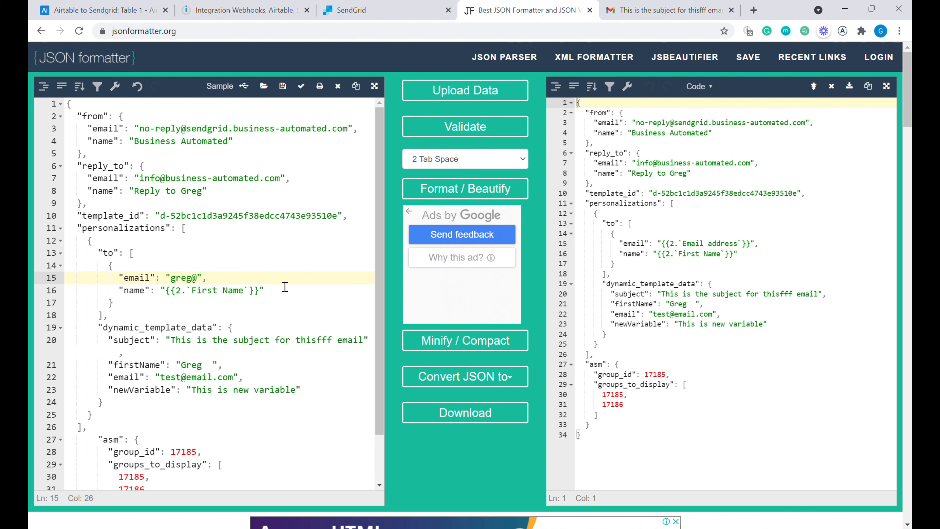
drag(264, 292, 167, 293)
text(Greg)
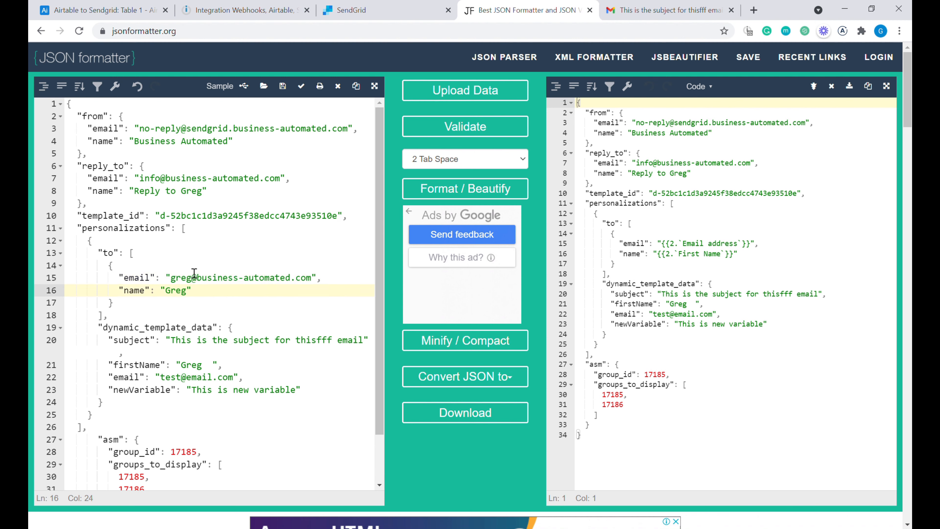
scroll(191, 289, down, 1)
click(220, 295)
drag(221, 296, 362, 296)
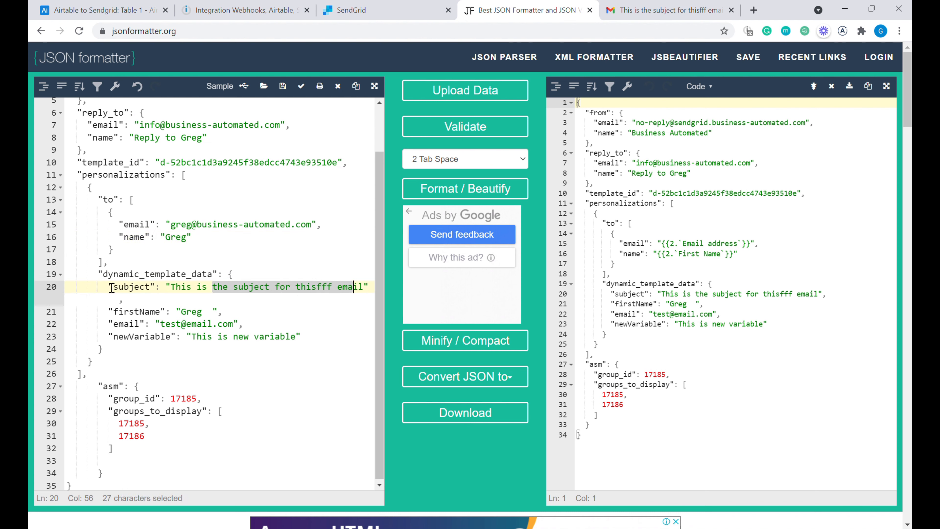
drag(98, 277, 327, 341)
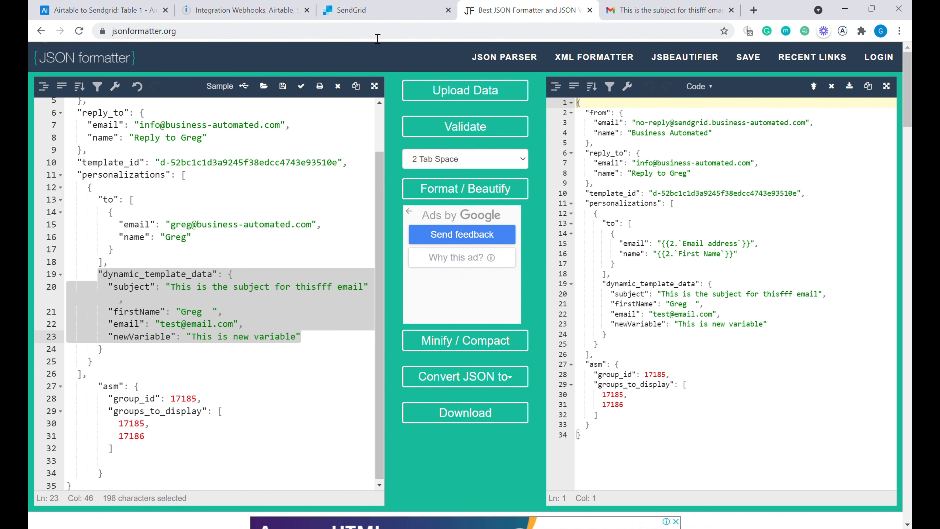
click(376, 11)
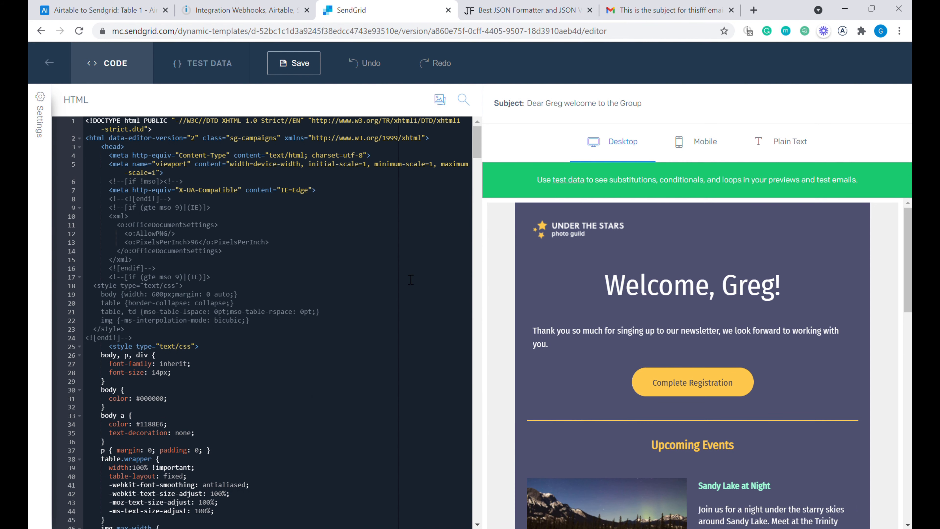
- Select the welcome template's test-data JSON with its subject, firstName and text fields
click(212, 66)
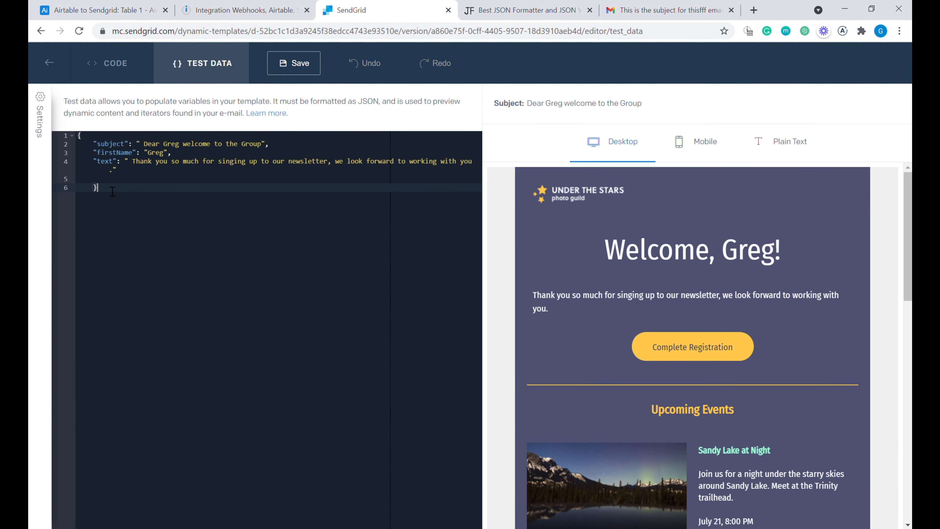
drag(111, 190, 78, 136)
key(ctrl+c)
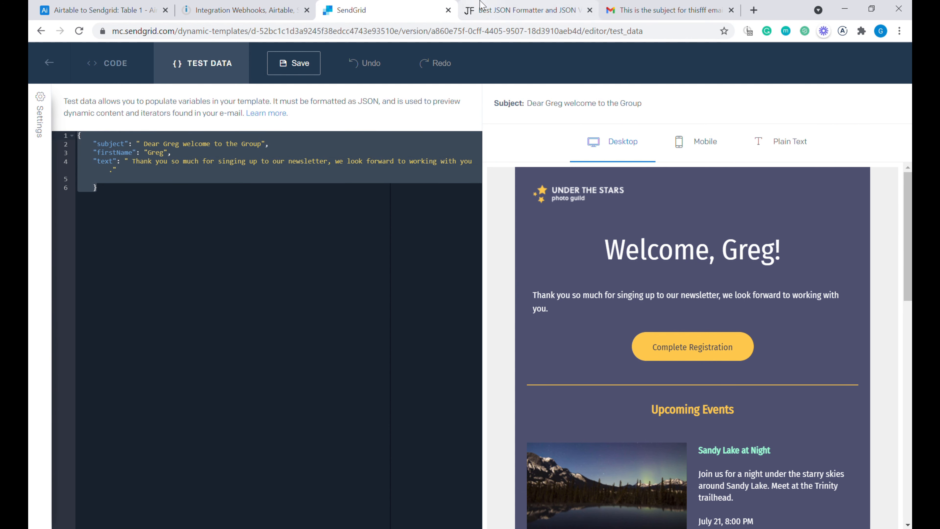
click(482, 10)
click(153, 295)
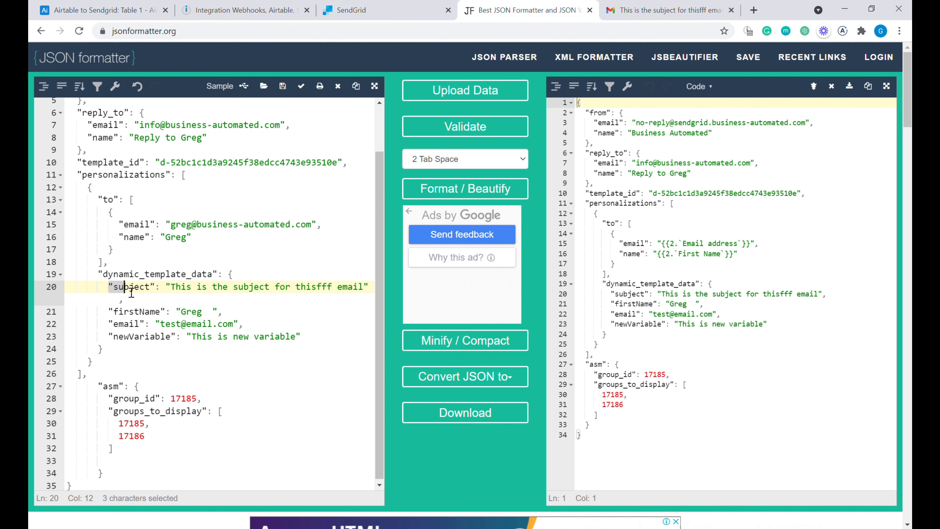
- Paste the template test data over the dynamic_template_data block and indent its lines
click(225, 276)
shift+click(121, 352)
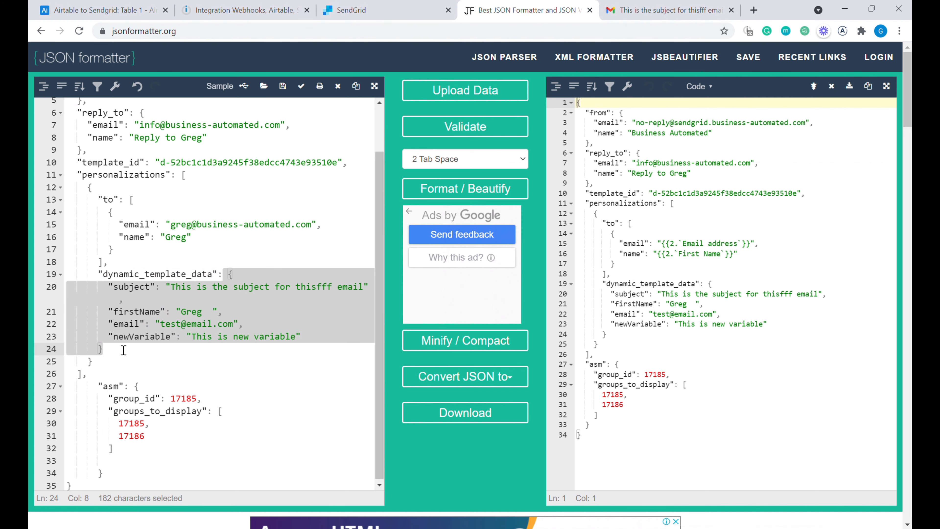
key(ctrl+v)
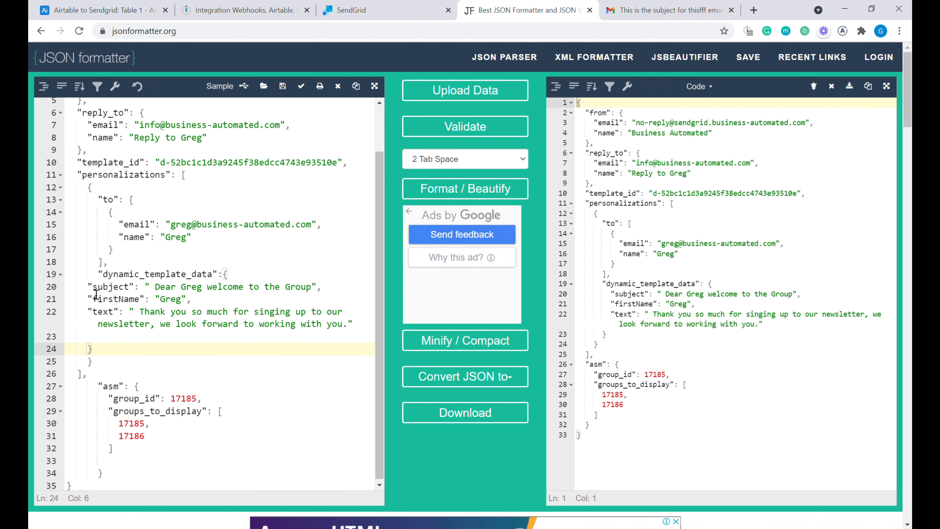
click(88, 288)
key(Tab)
key(Tab)
click(88, 300)
key(Tab)
key(Tab)
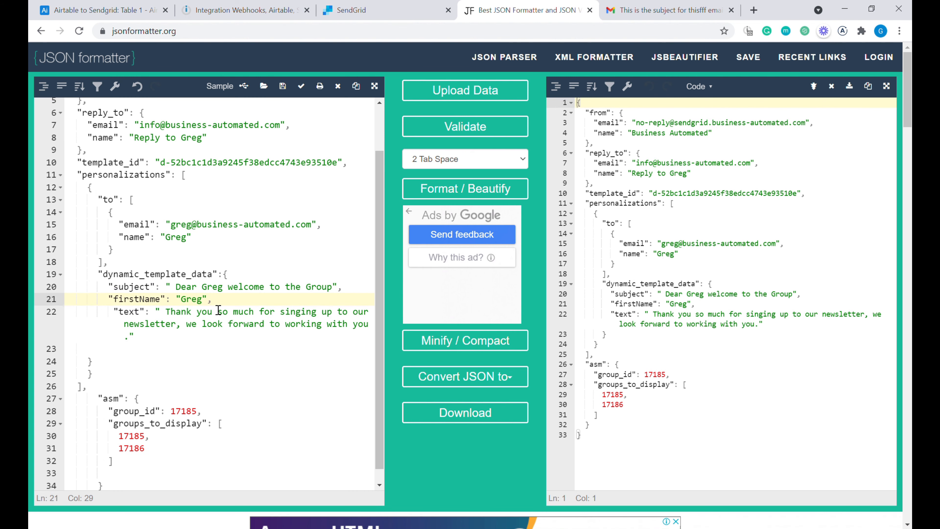
scroll(219, 315, down, 2)
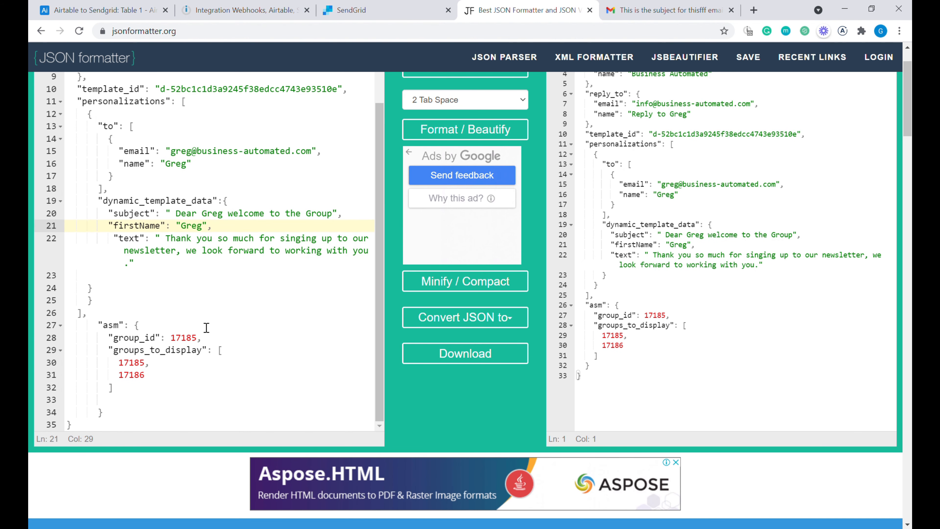
- Delete the asm unsubscribe group block and the trailing comma after personalizations
click(101, 329)
drag(102, 330, 187, 400)
click(155, 405)
drag(107, 413, 71, 330)
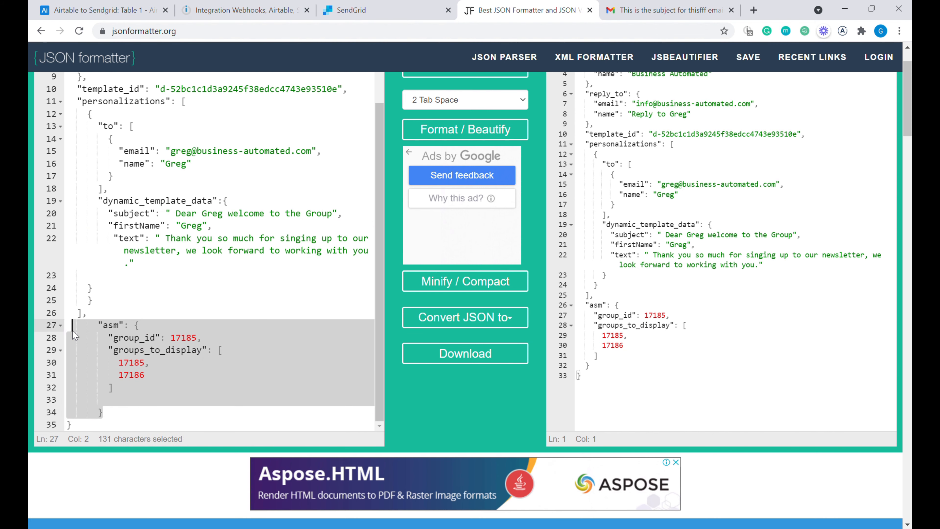
key(BackSpace)
key(BackSpace)
key(BackSpace)
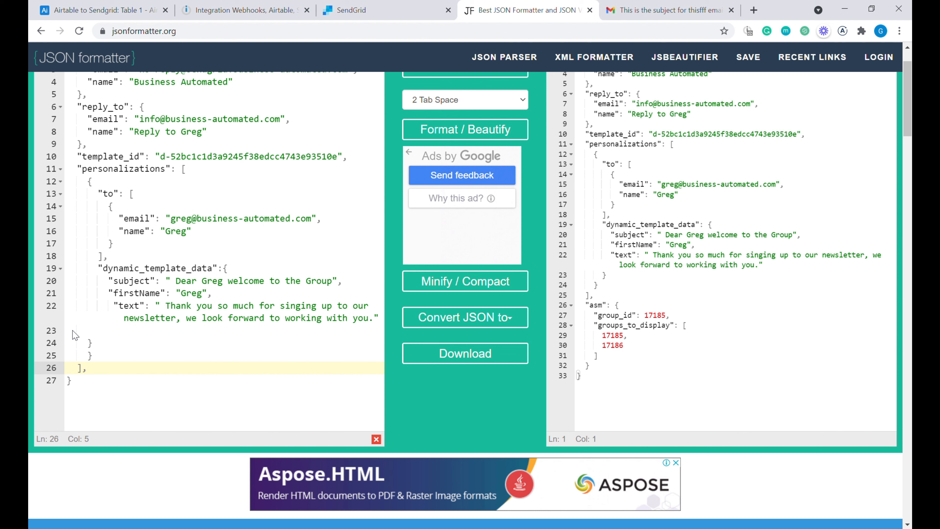
key(BackSpace)
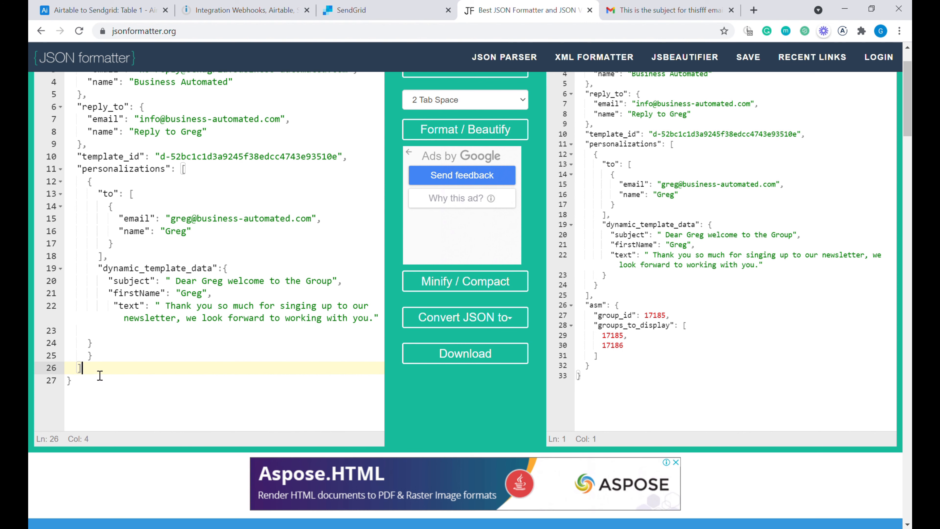
- Reformat the edited JSON and select all of it for copying
scroll(149, 383, up, 2)
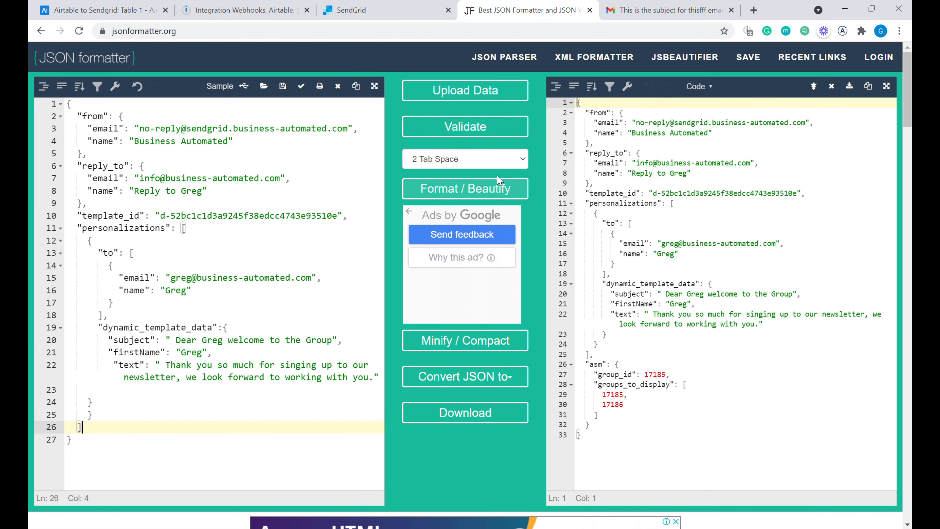
click(483, 191)
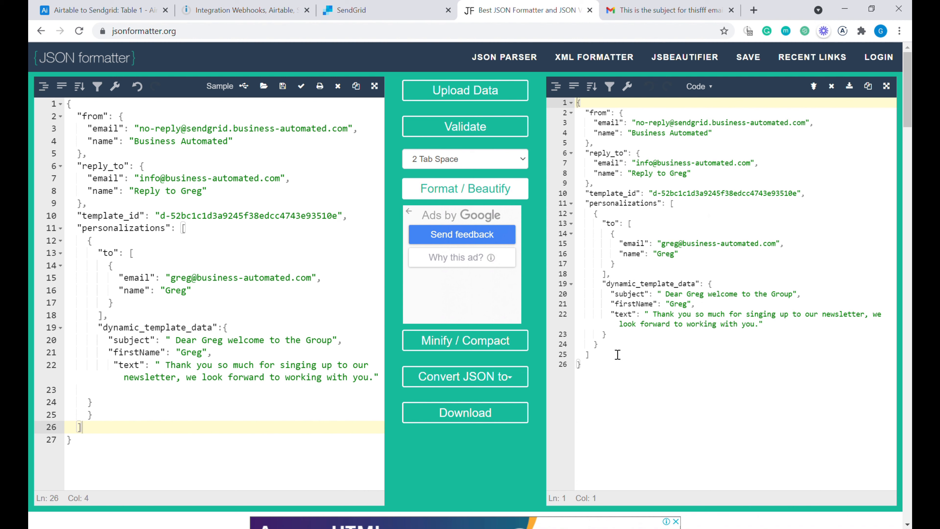
drag(158, 418, 115, 224)
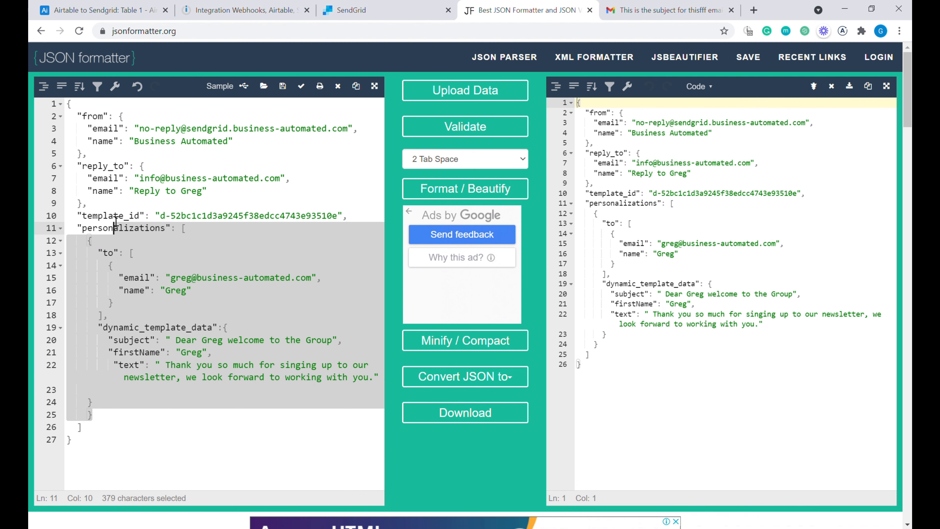
click(775, 297)
click(122, 306)
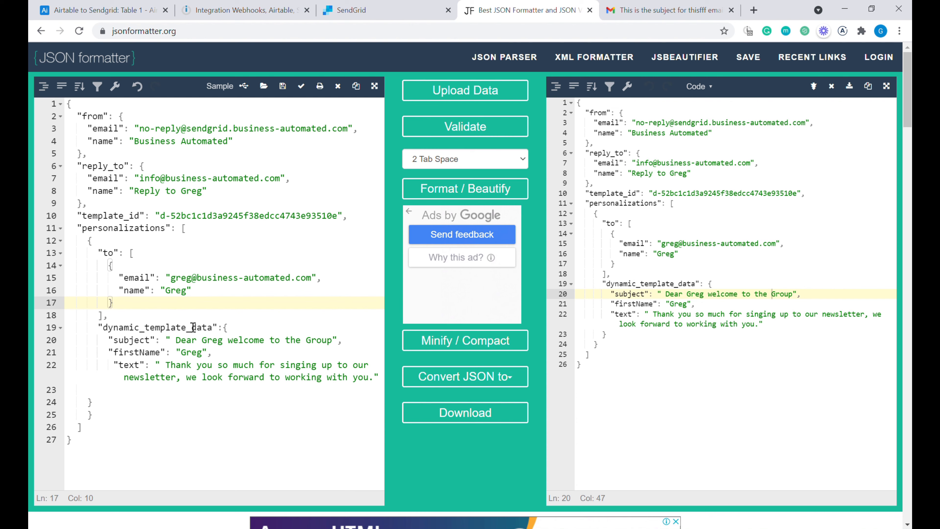
key(ctrl+a)
key(ctrl+c)
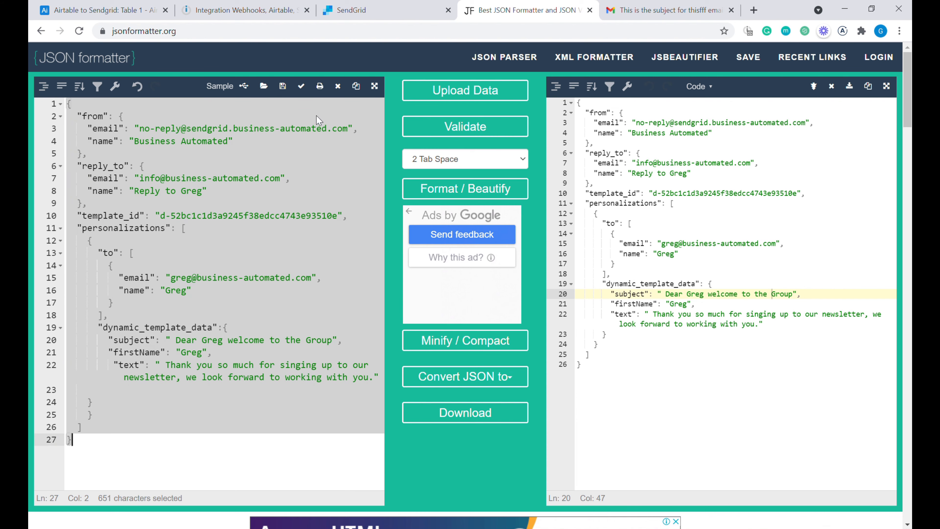
click(250, 7)
- Replace the SendGrid module's request body with the edited JSON
key(ctrl+a)
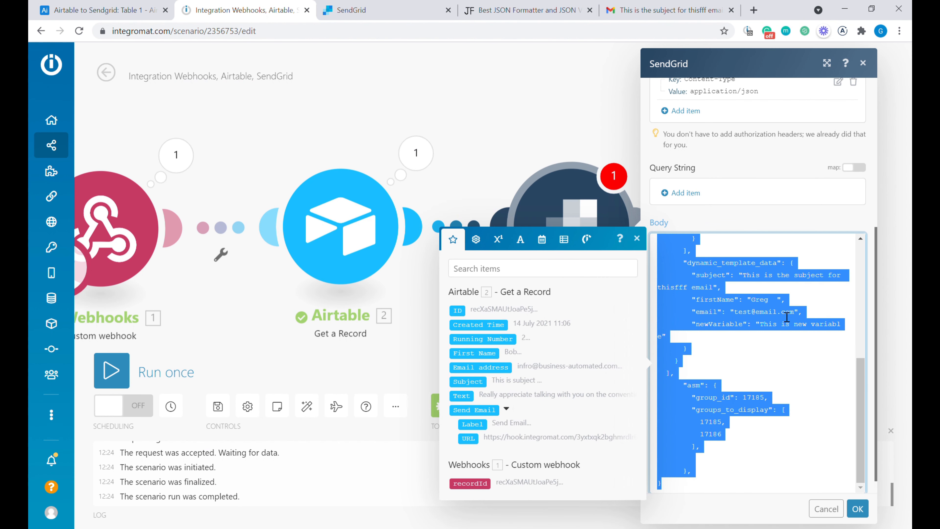
key(ctrl+v)
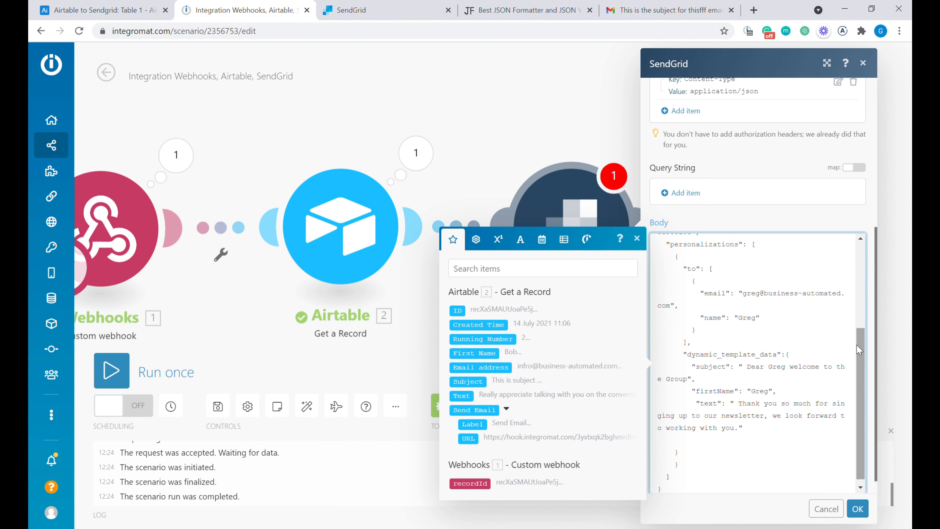
scroll(745, 332, up, 3)
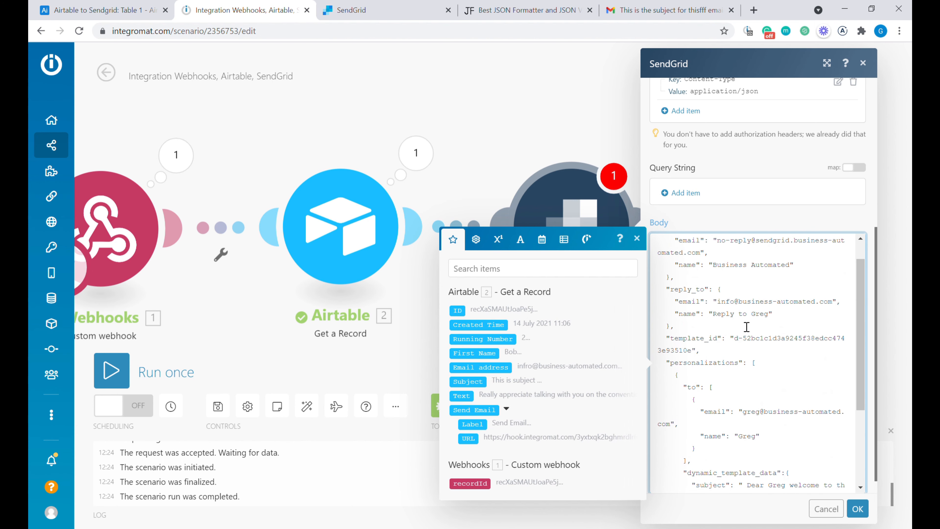
scroll(746, 326, down, 3)
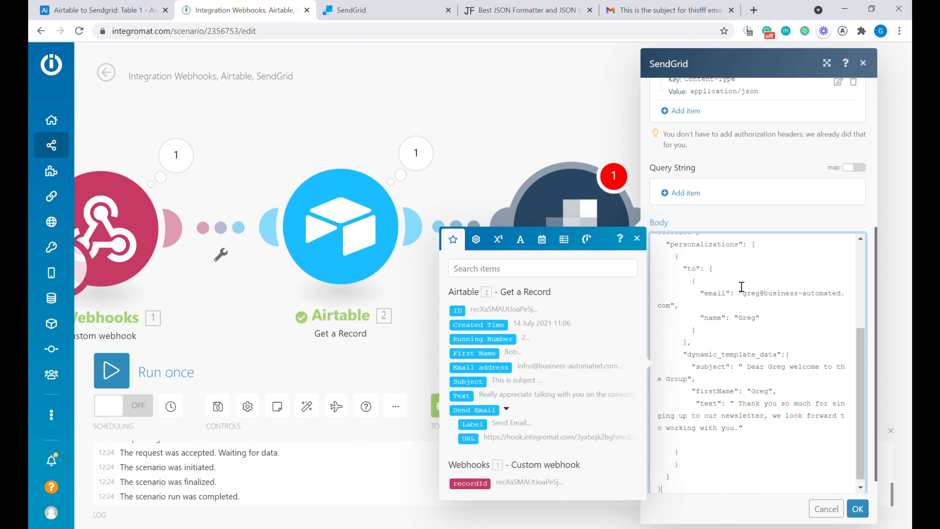
- Map Airtable's Email address and First Name into the recipient email and name
drag(743, 294, 676, 312)
key(BackSpace)
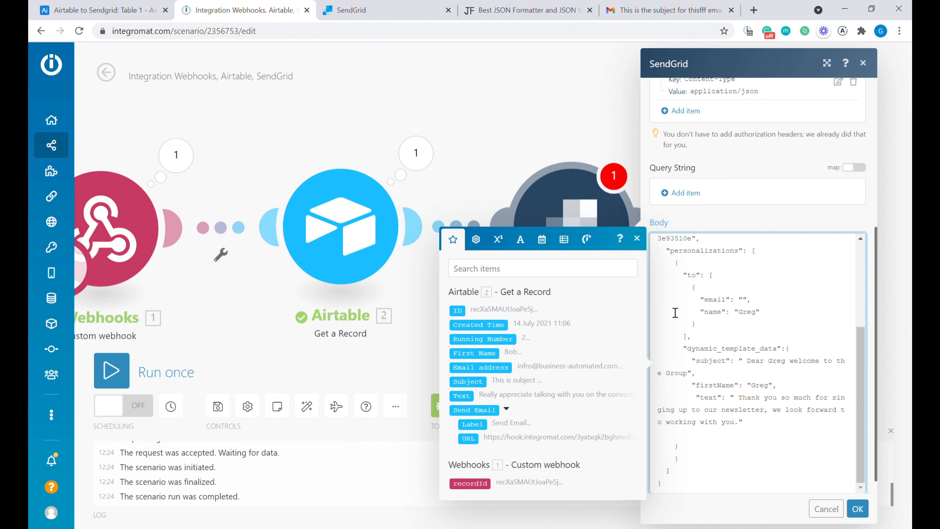
click(496, 372)
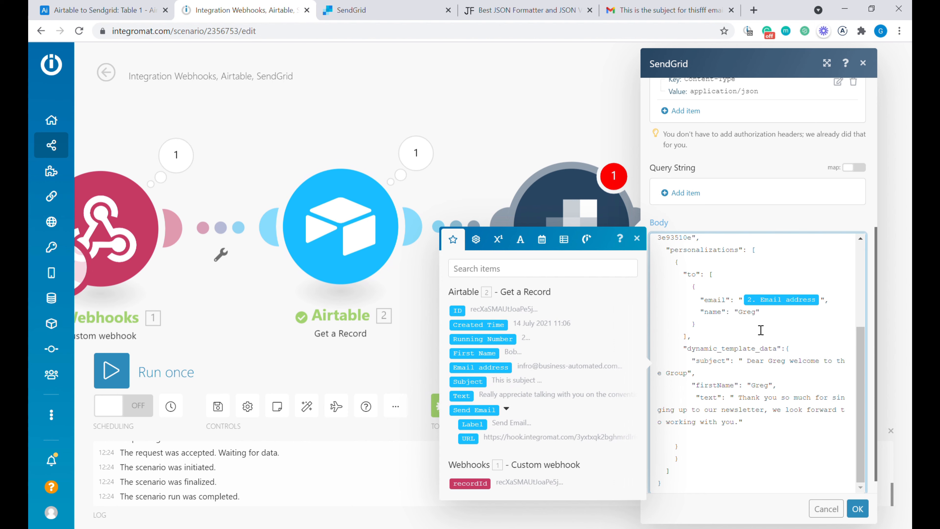
double_click(746, 313)
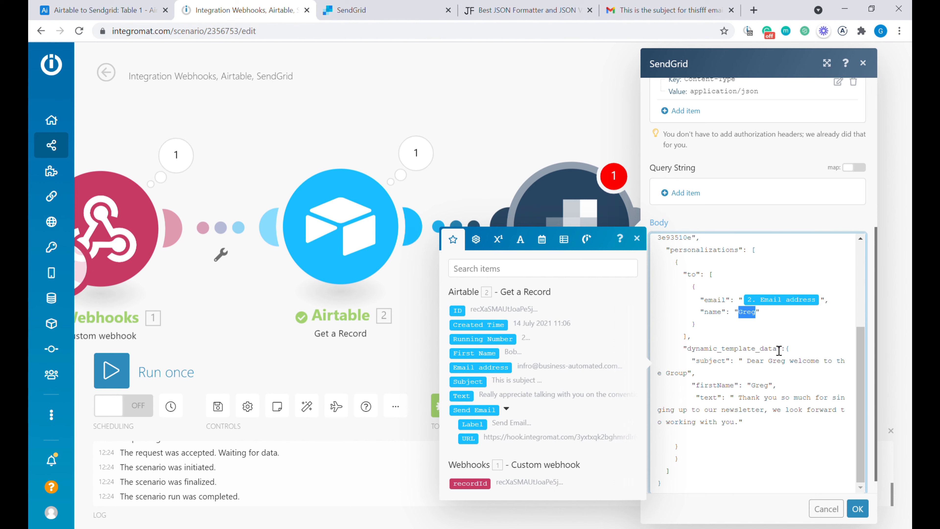
click(475, 355)
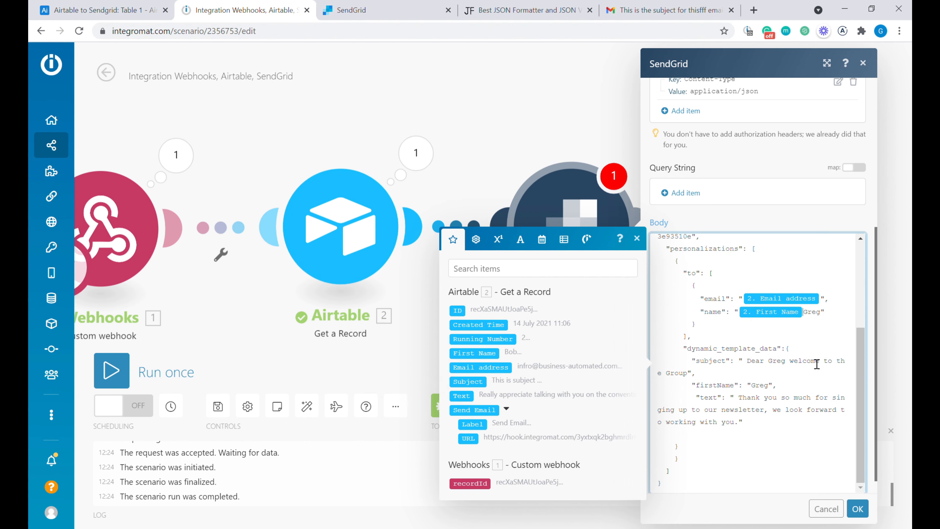
key(Delete)
key(Delete)
key(Delete)
key(Delete)
- Map Subject, First Name and Text into the template data, save, and run once
drag(749, 366, 689, 374)
key(BackSpace)
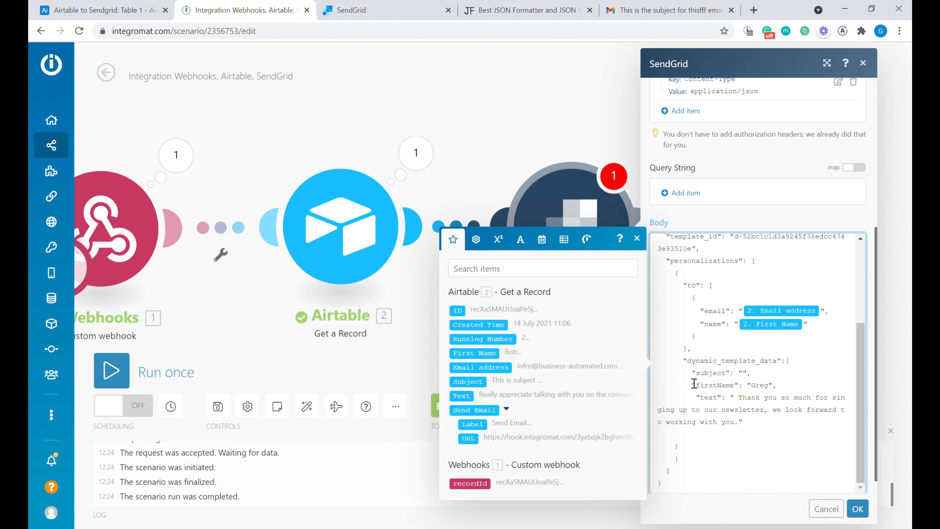
click(472, 382)
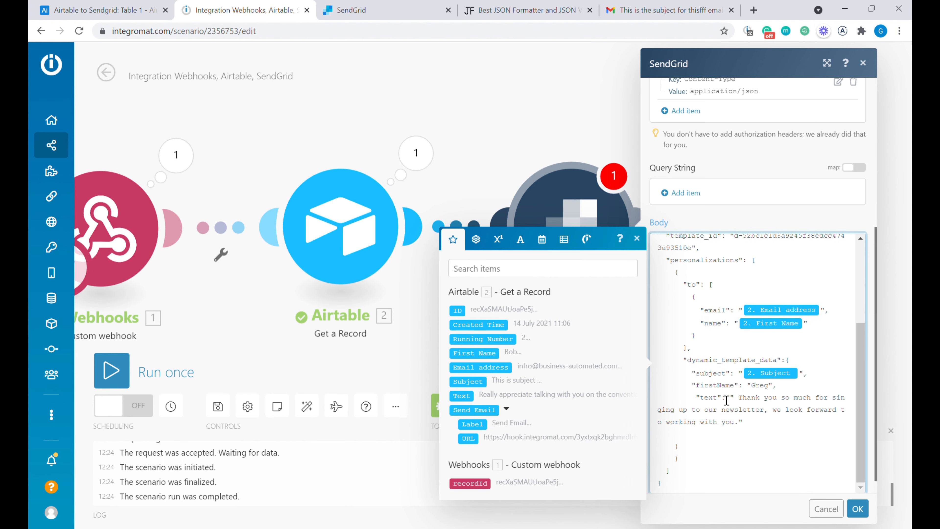
double_click(763, 389)
key(BackSpace)
click(478, 352)
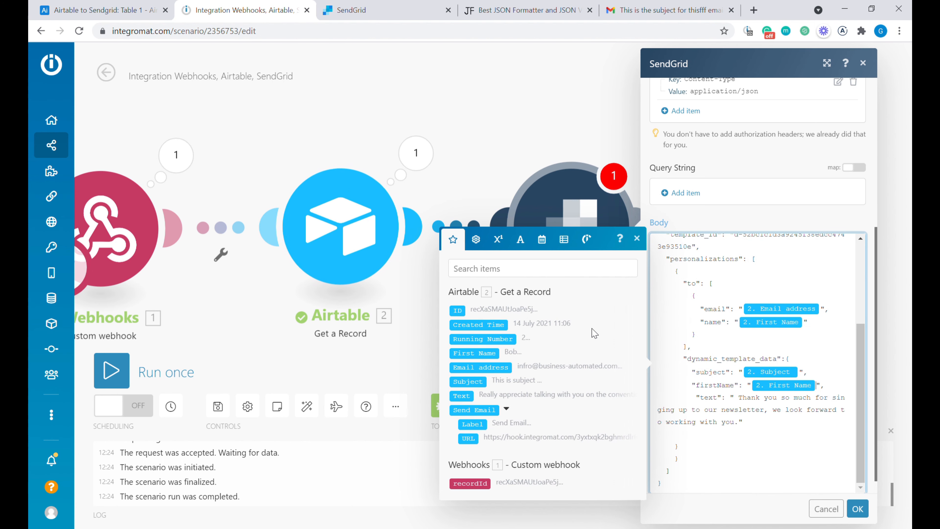
drag(735, 399, 746, 434)
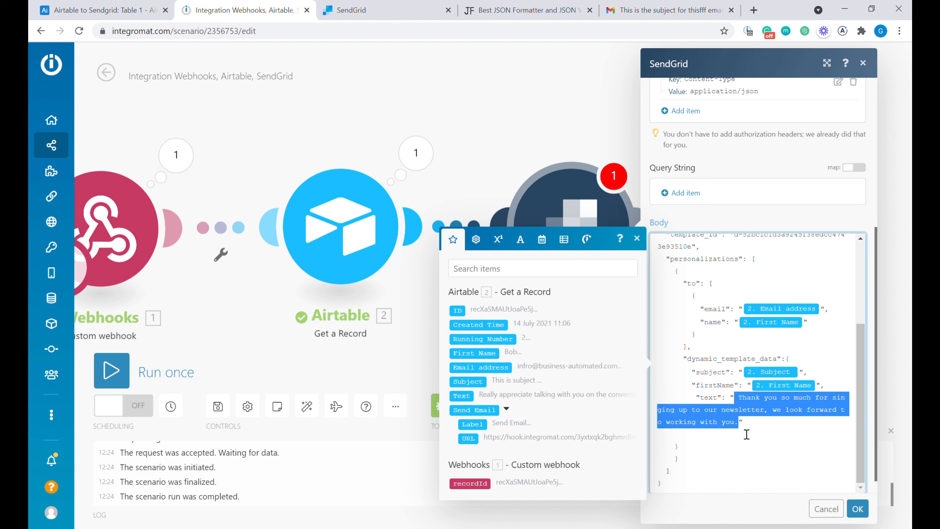
key(BackSpace)
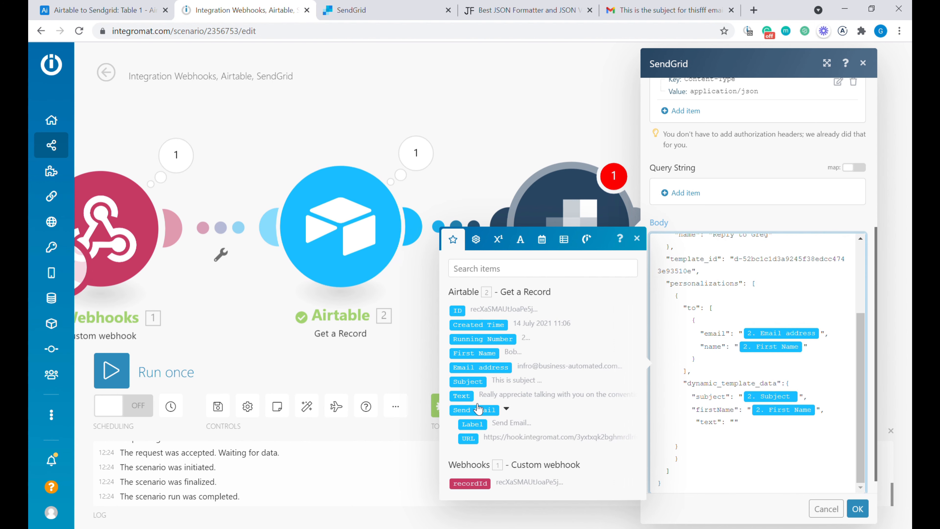
click(470, 397)
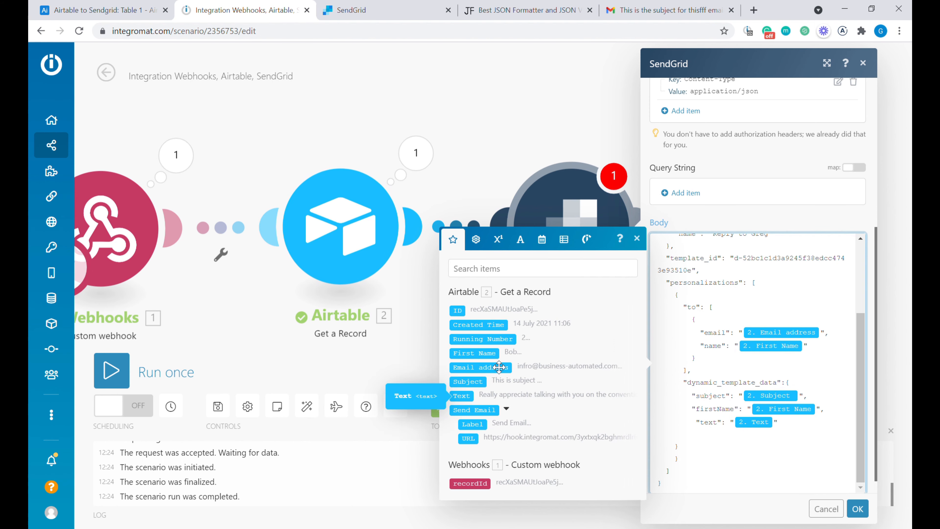
click(858, 509)
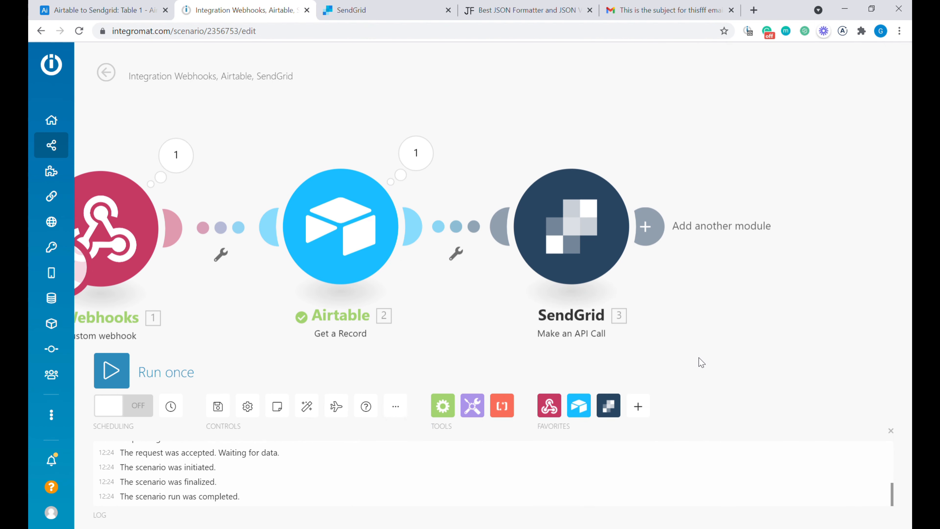
click(111, 370)
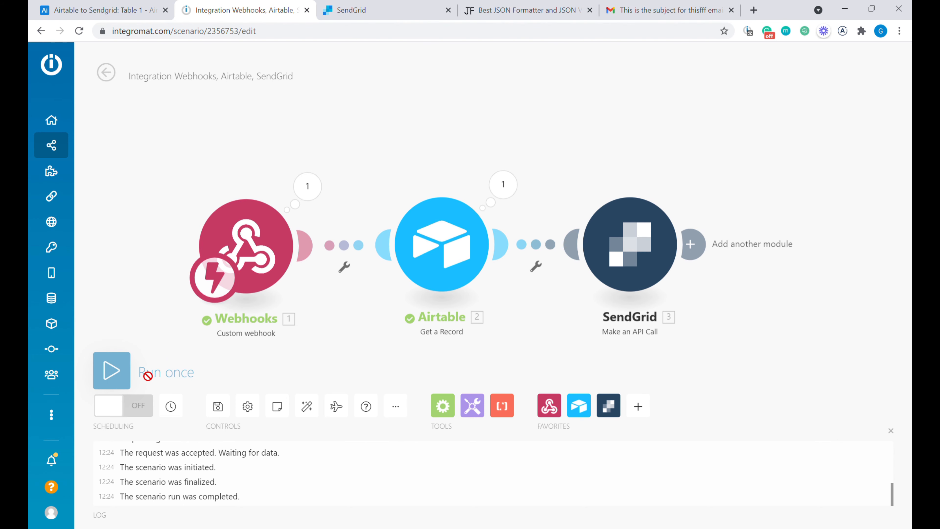
- Review row 2's email, subject and message in Airtable, then trigger its Send Email button
click(147, 11)
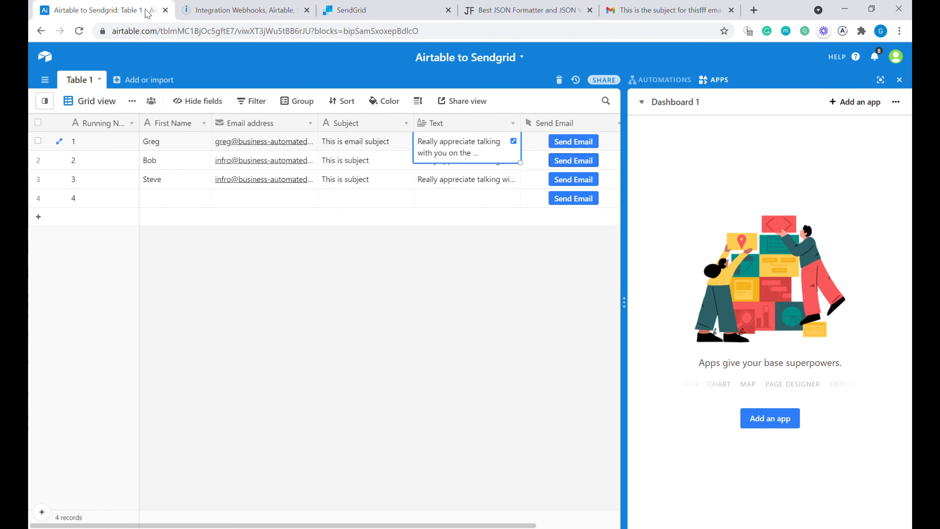
click(369, 160)
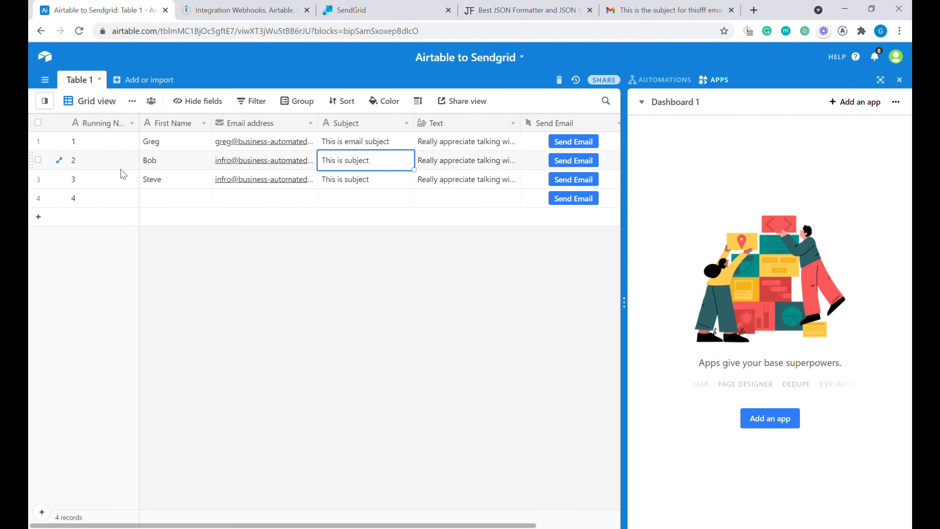
click(174, 165)
click(285, 166)
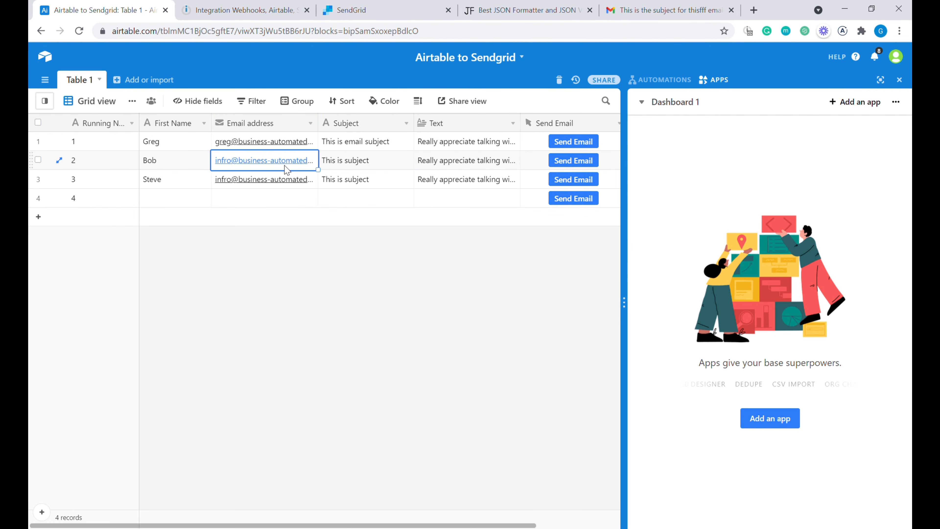
click(397, 169)
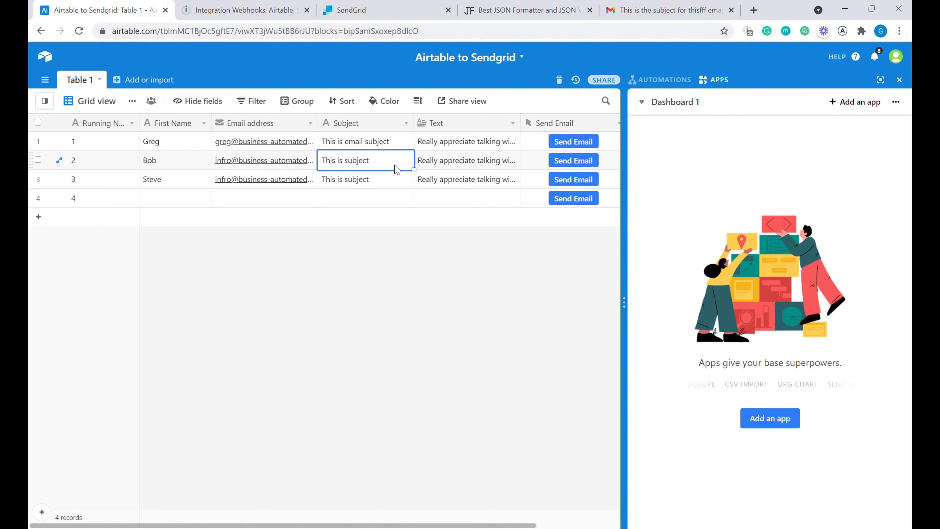
click(498, 169)
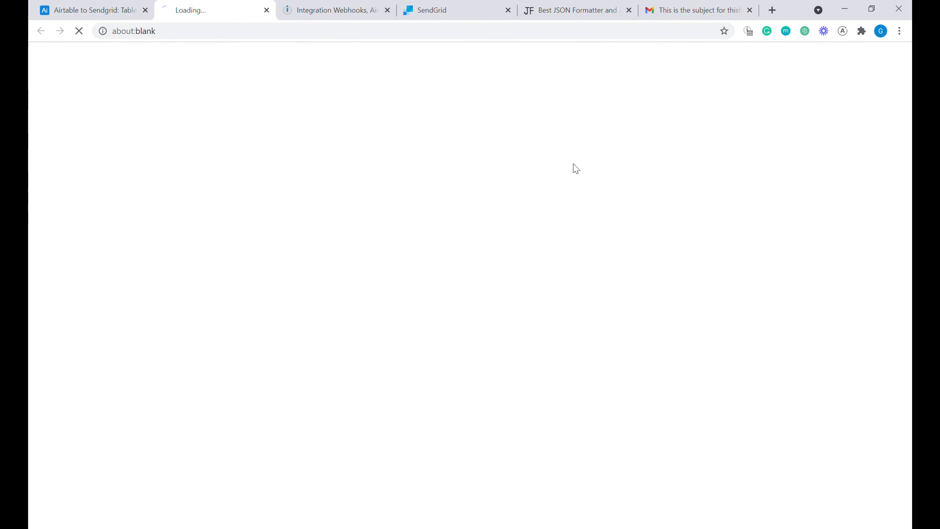
click(578, 166)
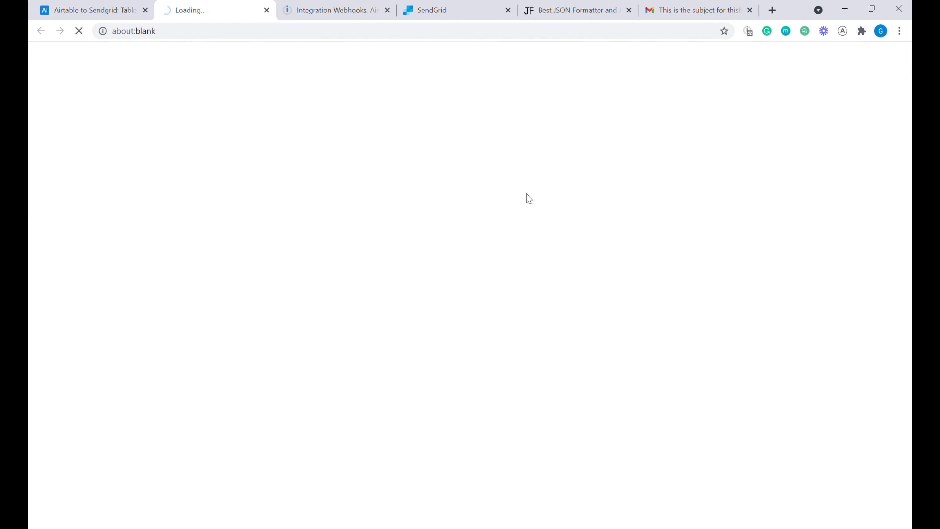
click(334, 10)
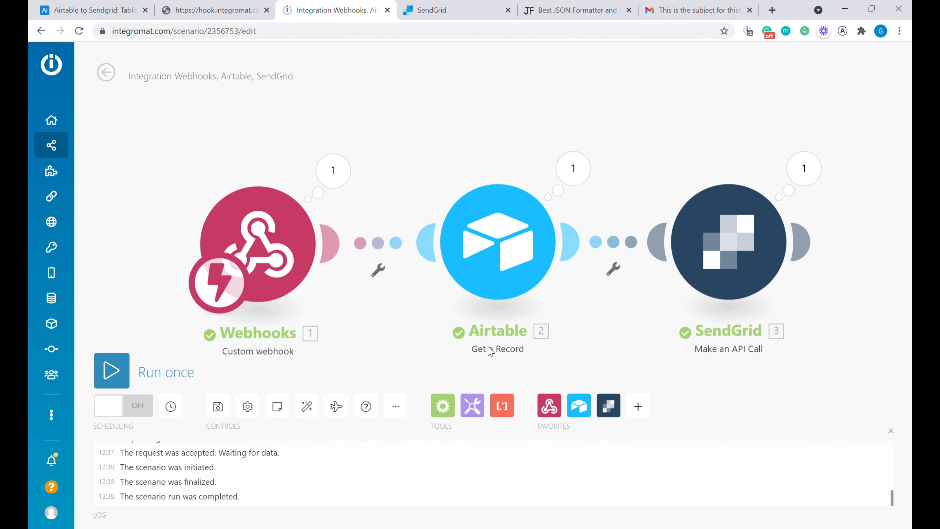
- Inspect the SendGrid call's operation output showing status 202
click(819, 174)
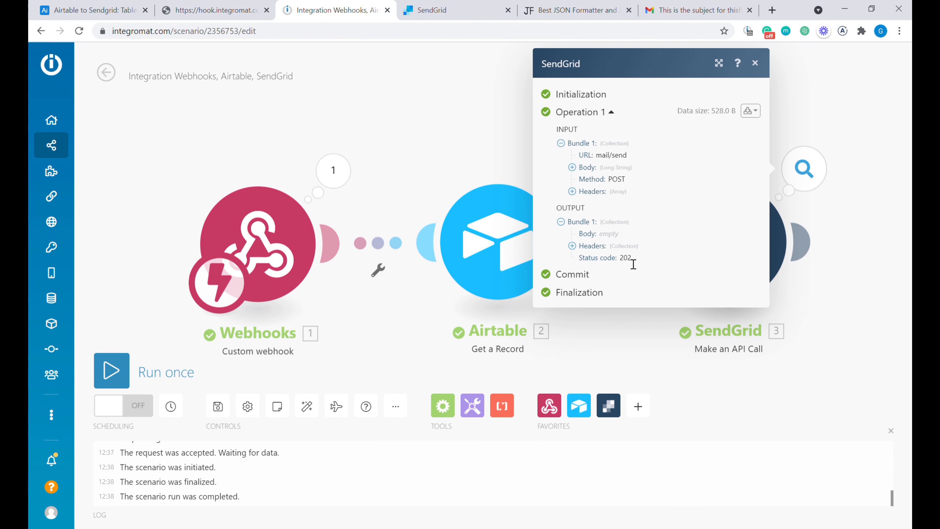
click(698, 11)
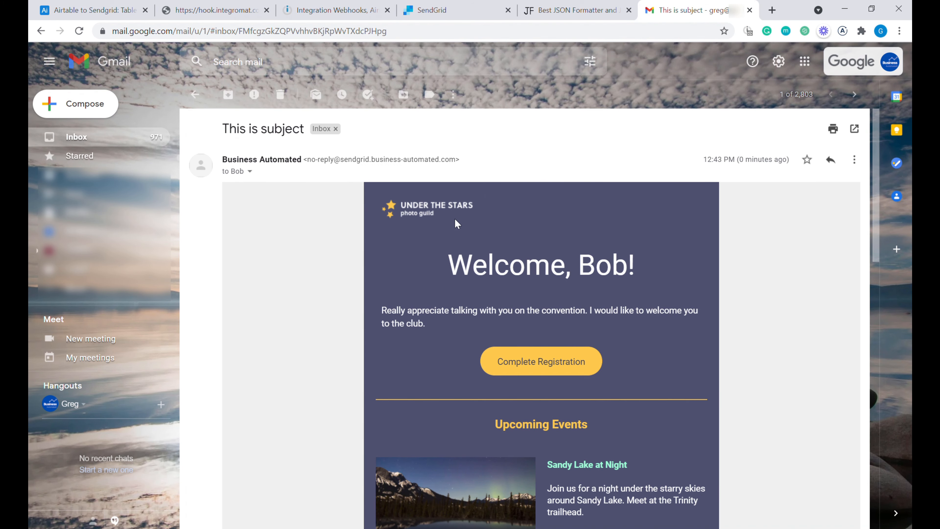
- Scroll the received welcome email down to its footer's Unsubscribe links
scroll(538, 211, down, 15)
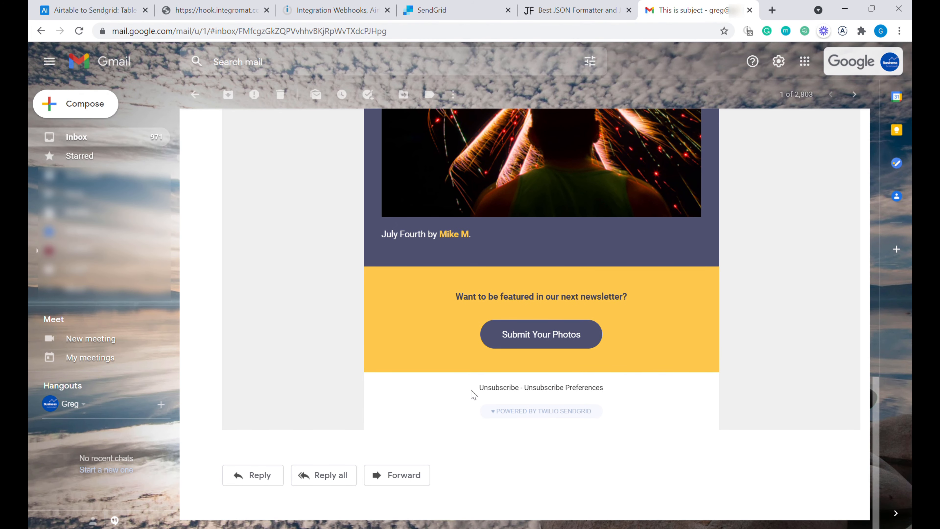
drag(472, 390, 538, 392)
click(610, 389)
click(589, 392)
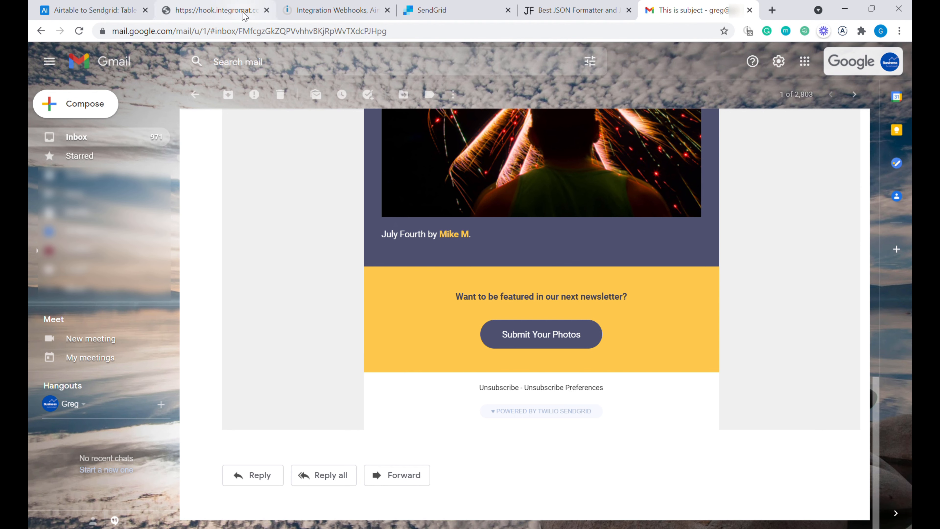
- Open SendGrid's Unsubscribe Groups list under Suppressions
click(481, 5)
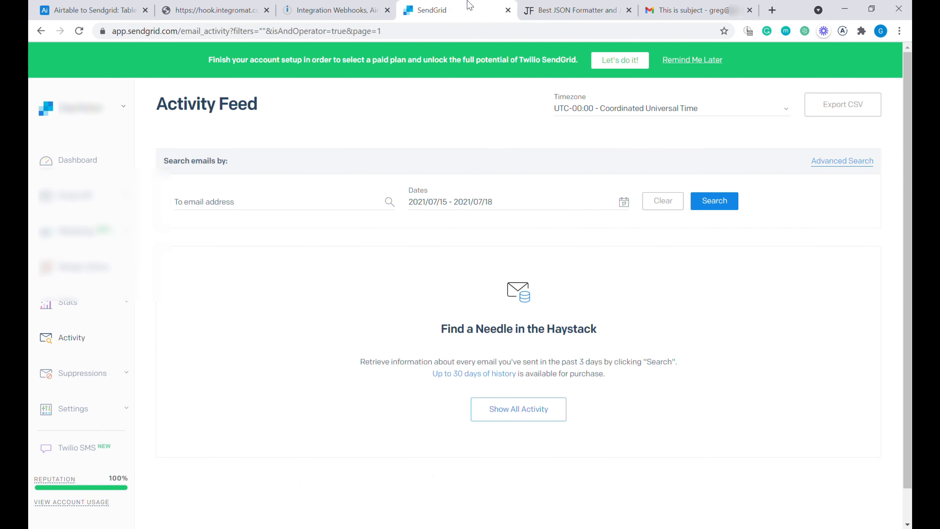
click(93, 419)
scroll(95, 350, down, 3)
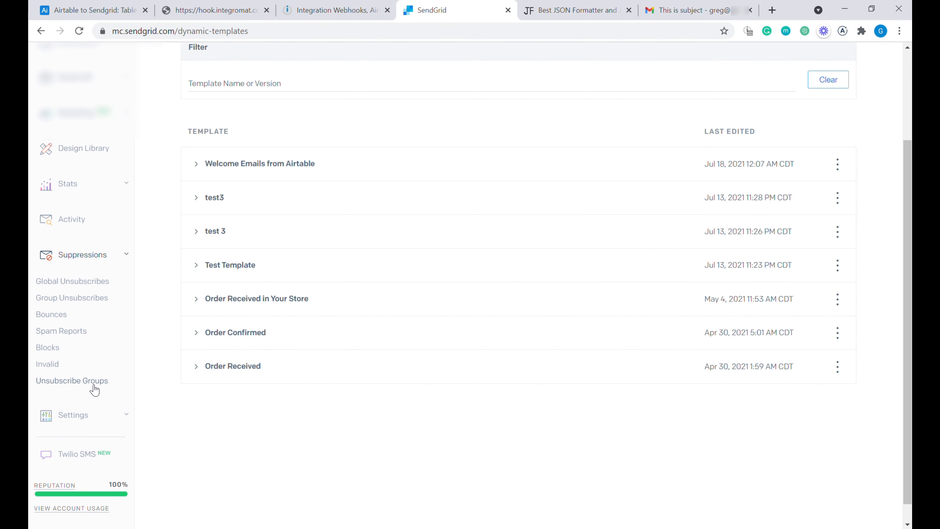
click(94, 385)
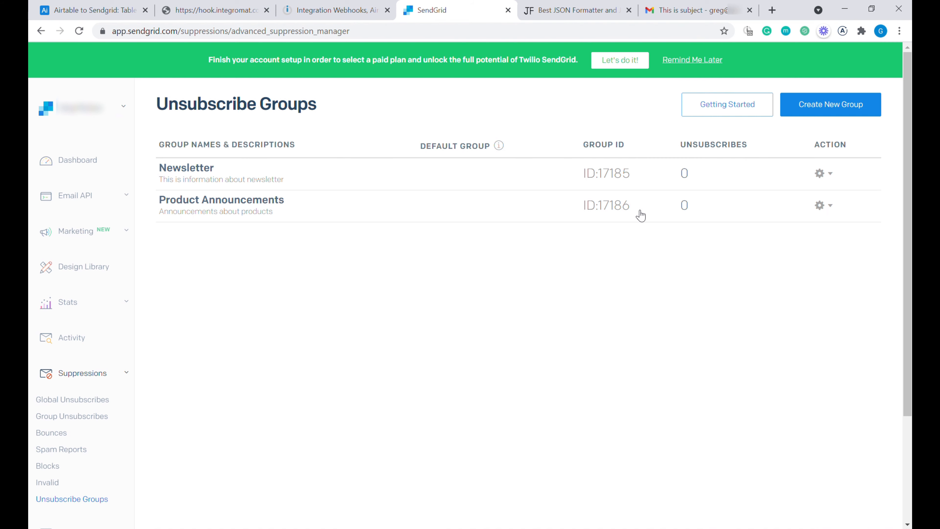
- Check the Product Announcements group ID 17186 and cancel the new group form
drag(634, 212, 608, 212)
click(621, 202)
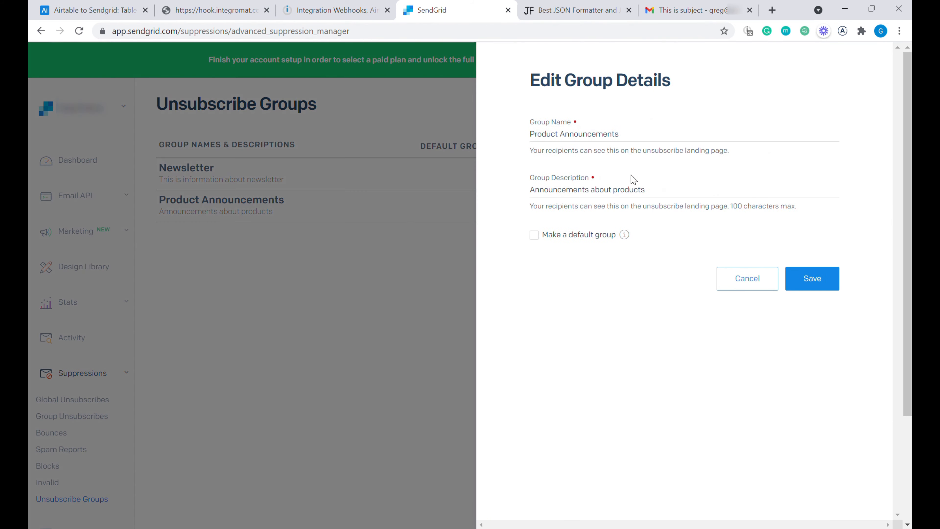
click(762, 268)
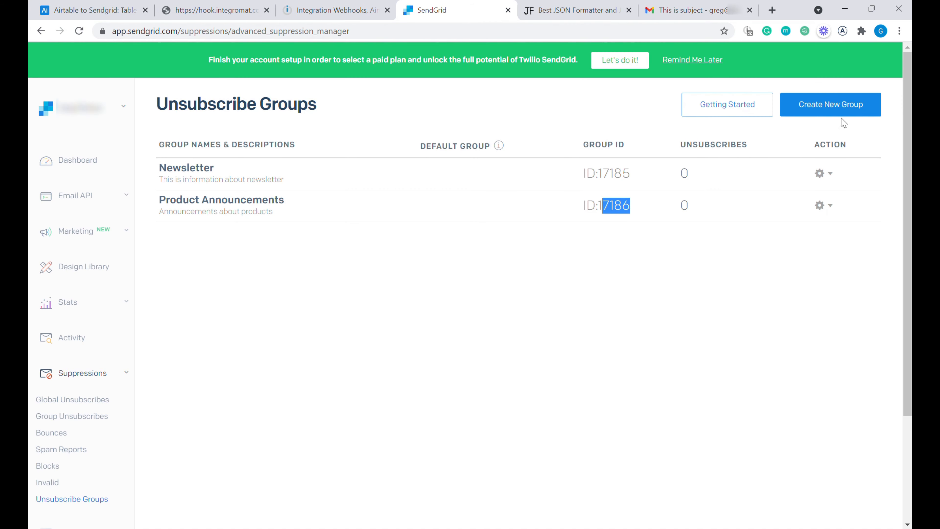
click(841, 113)
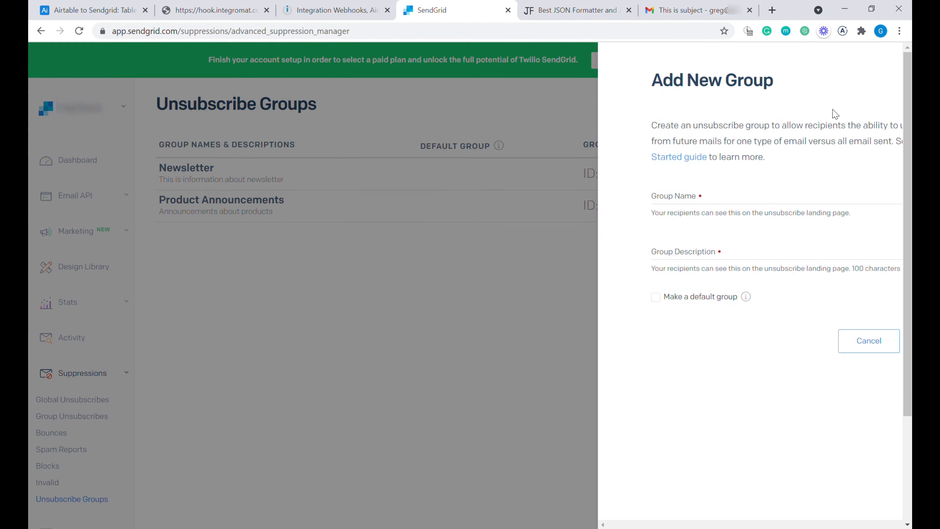
click(550, 200)
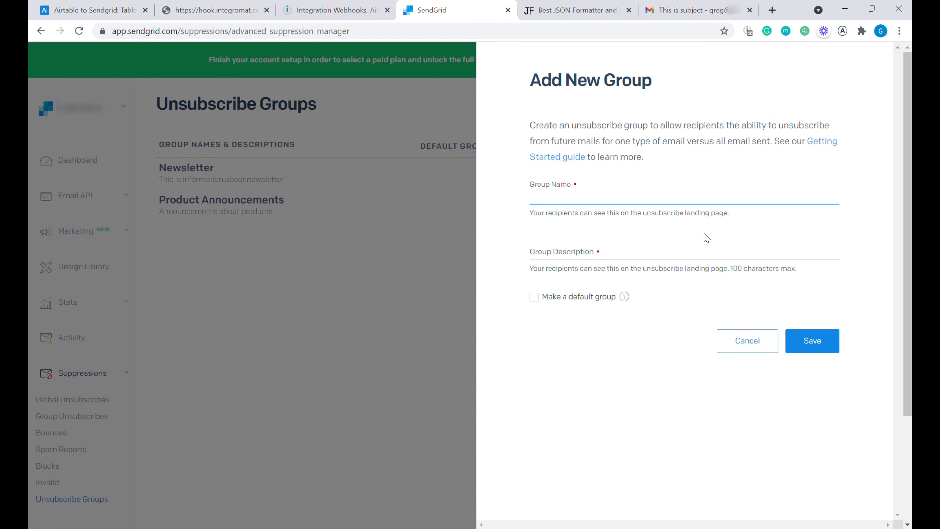
click(752, 343)
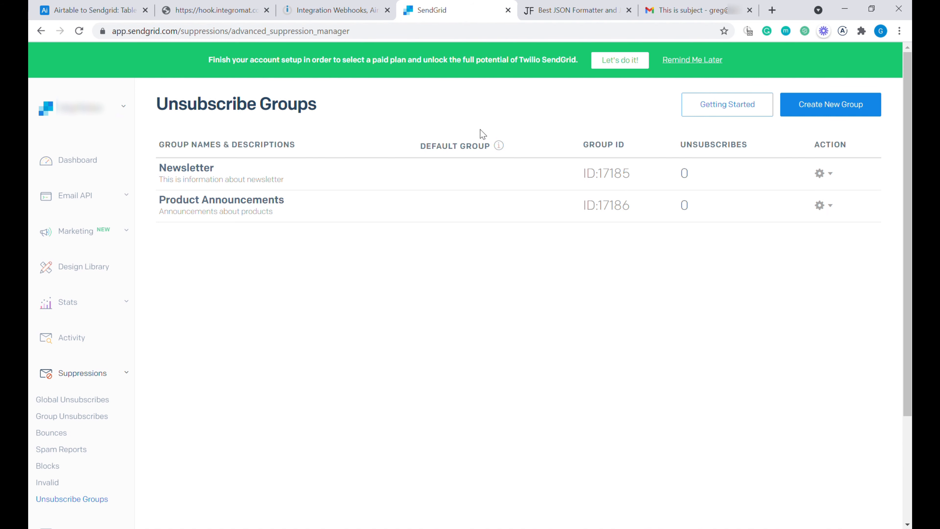
click(336, 6)
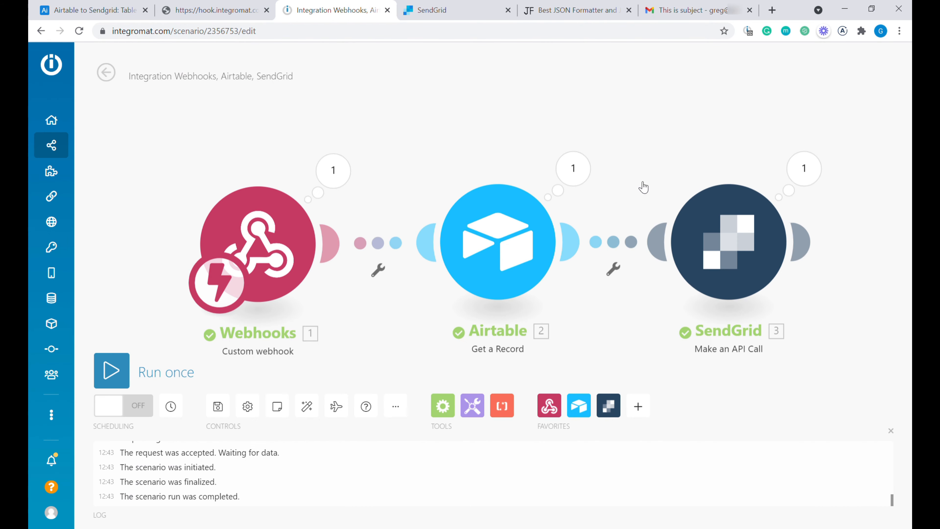
- Copy the entire request body JSON from the SendGrid API call module's Body field
click(729, 238)
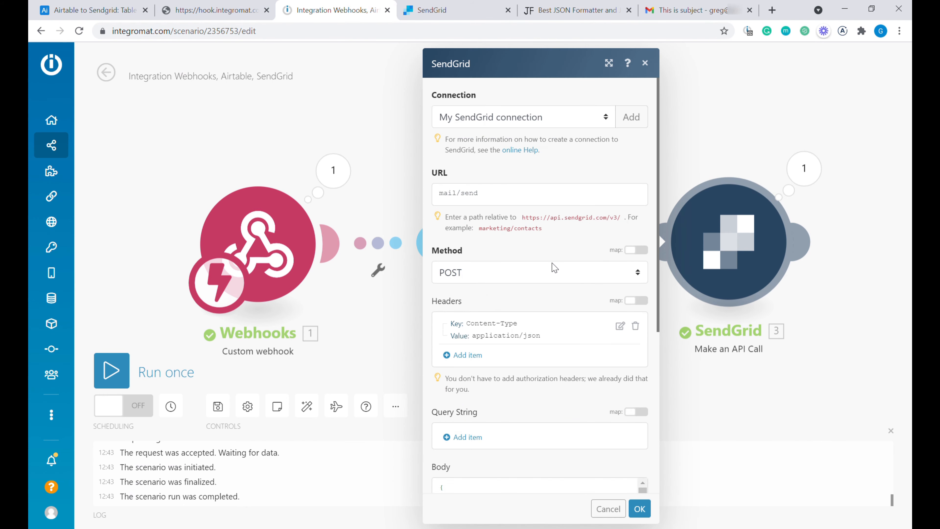
scroll(505, 312, down, 5)
click(505, 311)
scroll(517, 351, down, 3)
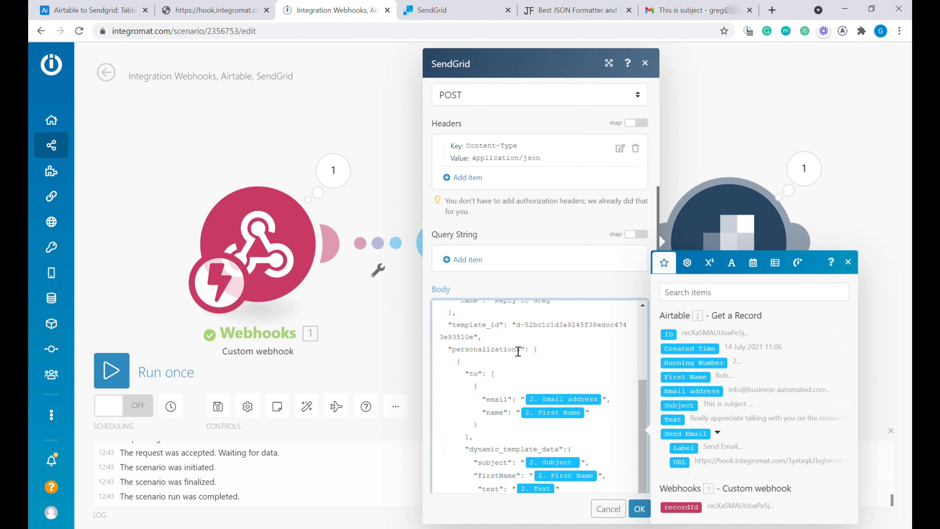
key(ctrl+a)
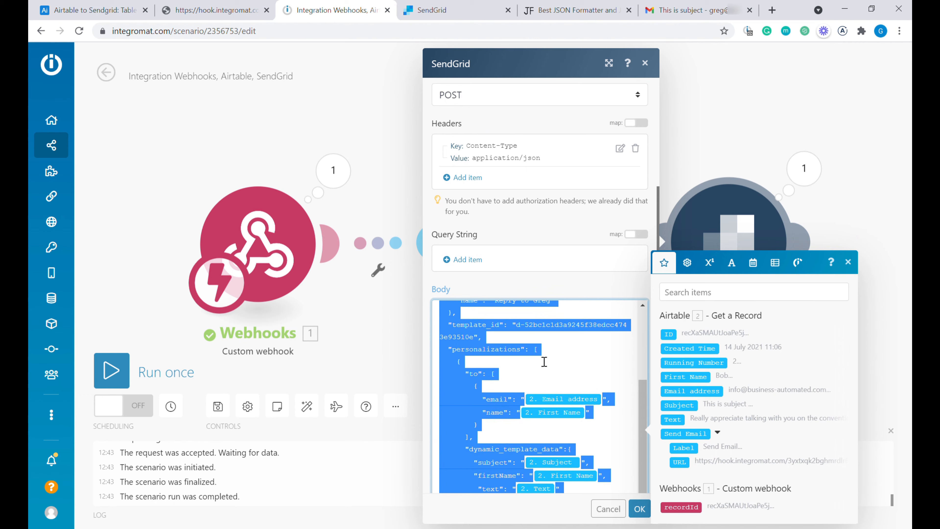
click(574, 10)
- Paste the request body into JSON Formatter and insert the asm block after the personalizations array
click(239, 248)
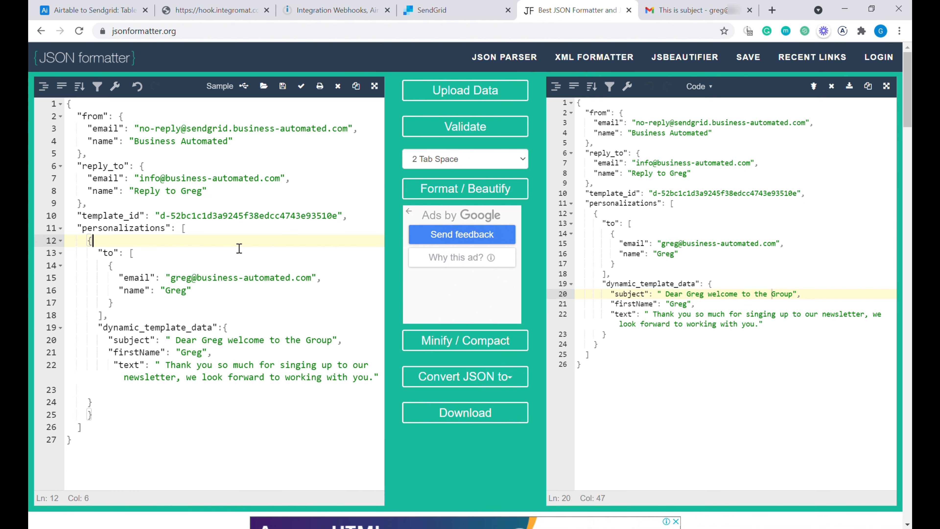
key(ctrl+a)
key(ctrl+v)
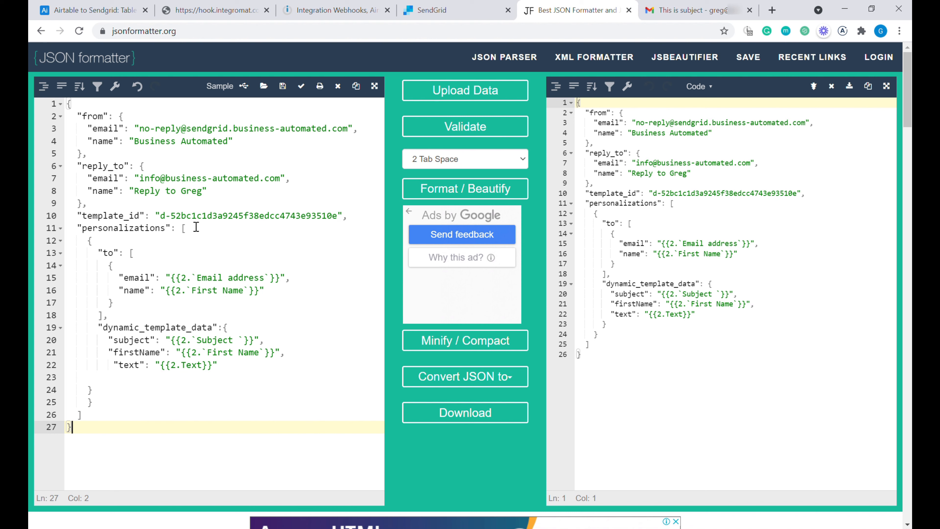
click(99, 417)
text(,)
key(Return)
key(Return)
key(Return)
key(Up)
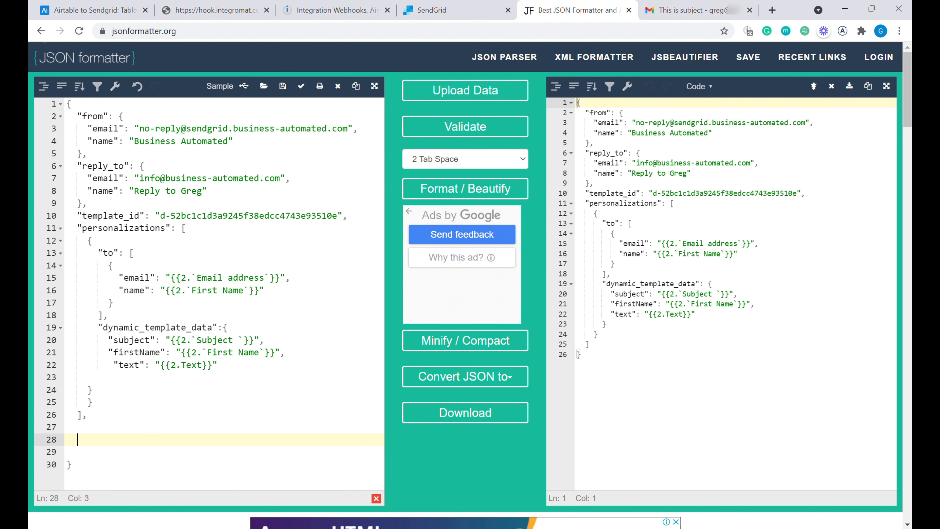
text("asm": {         "group_id": 17185,         "groups_to_display": [           17185,           17186         ]        })
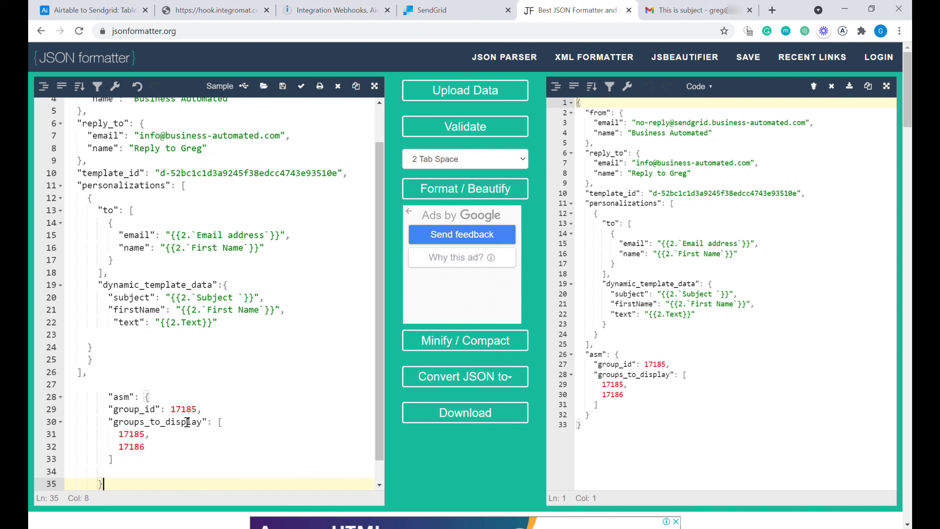
- Verify group_id 17185 and display groups 17185 and 17186 against SendGrid, then copy the JSON
click(193, 410)
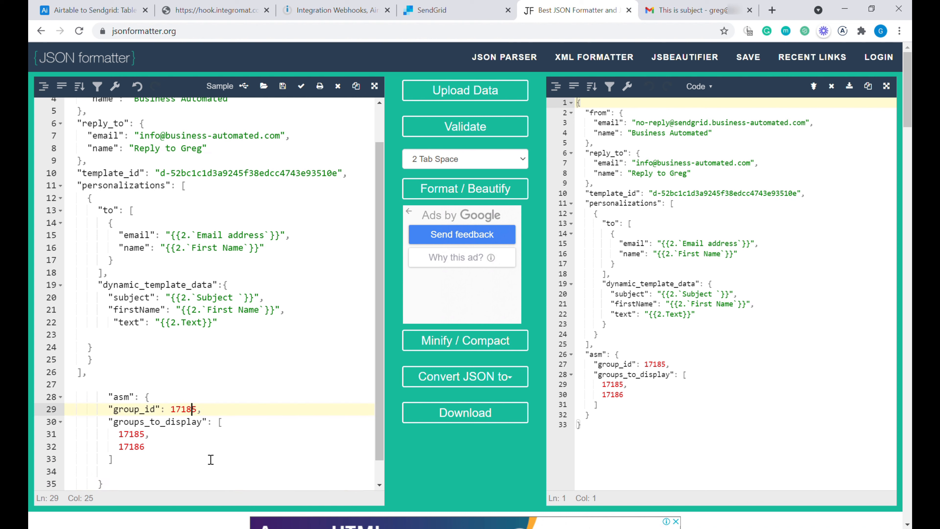
double_click(188, 414)
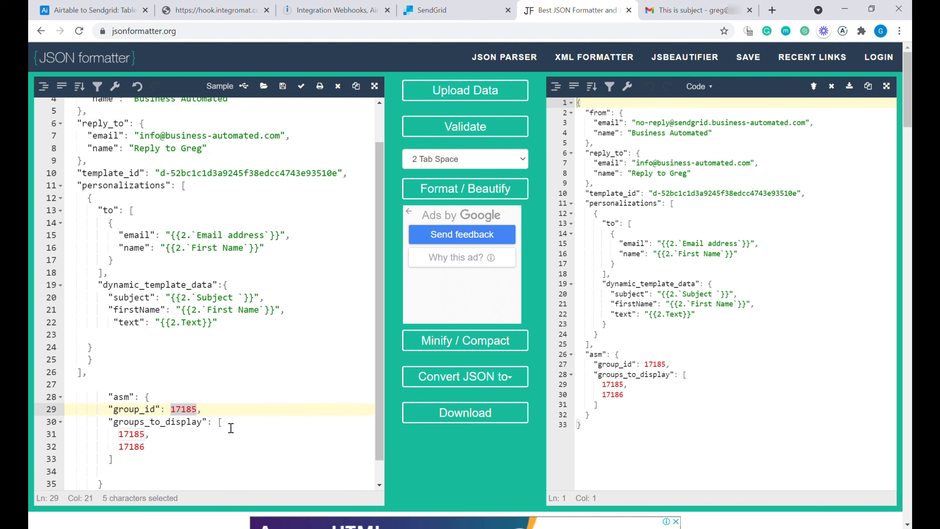
click(183, 410)
click(130, 440)
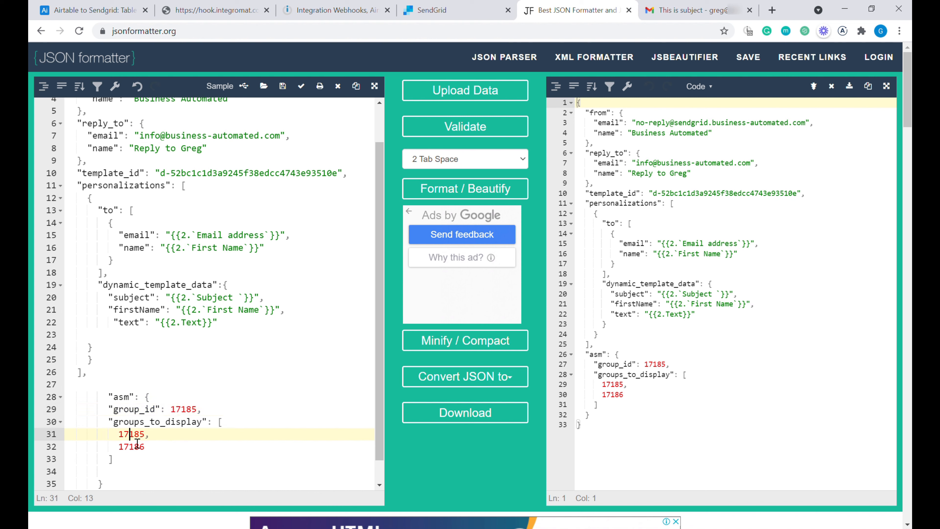
click(135, 447)
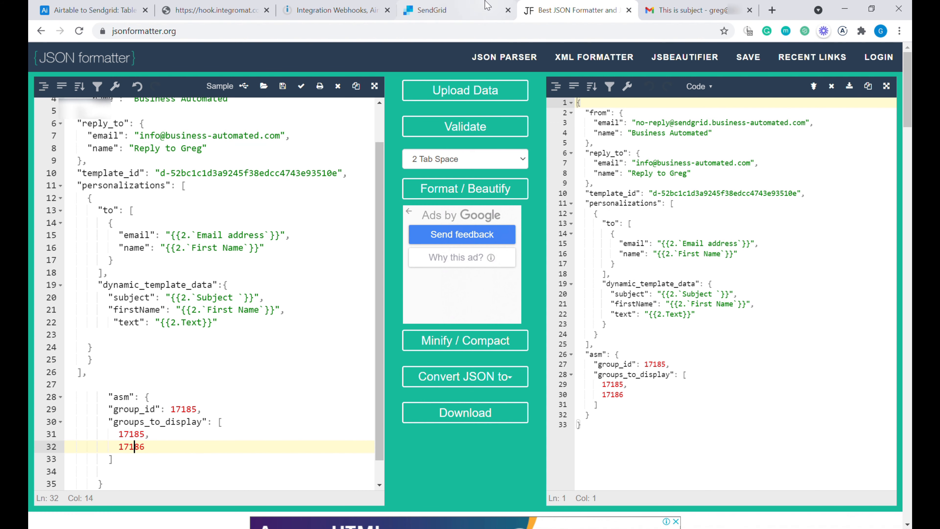
click(460, 10)
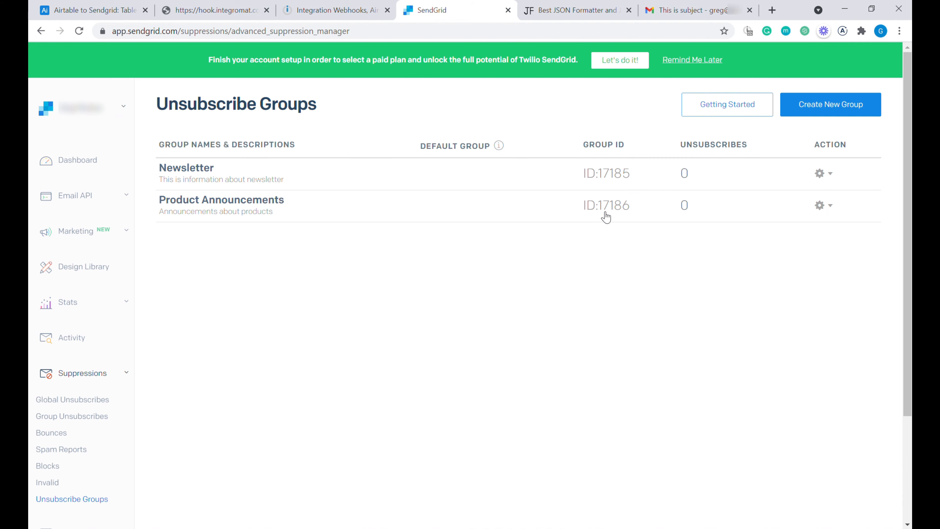
click(576, 8)
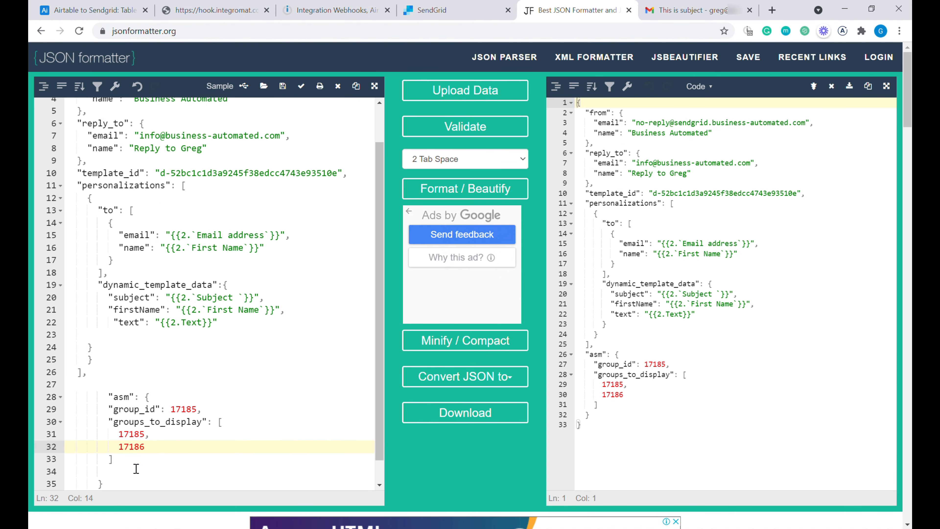
drag(136, 463, 119, 434)
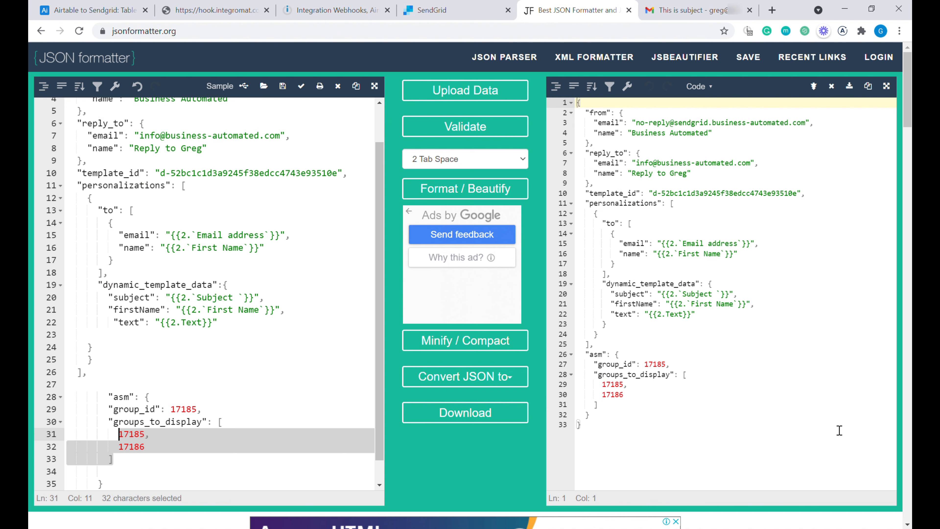
click(249, 237)
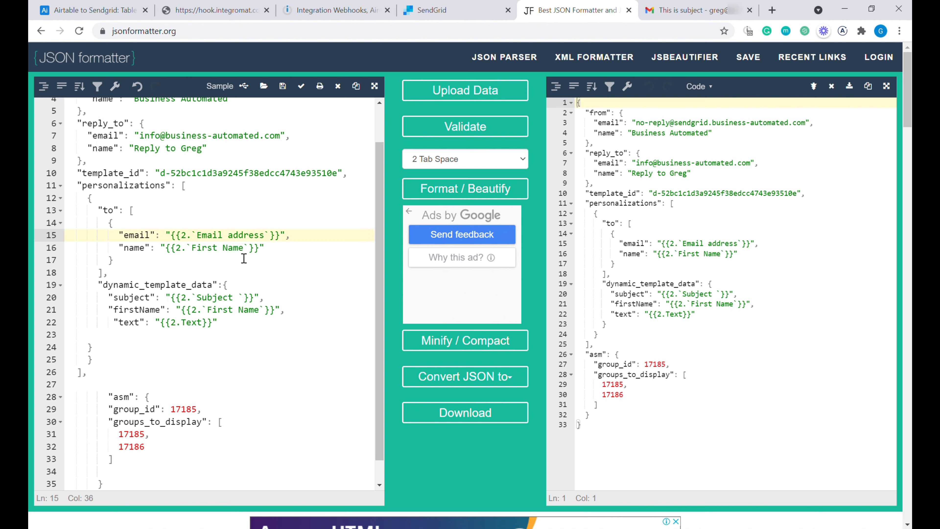
key(ctrl+a)
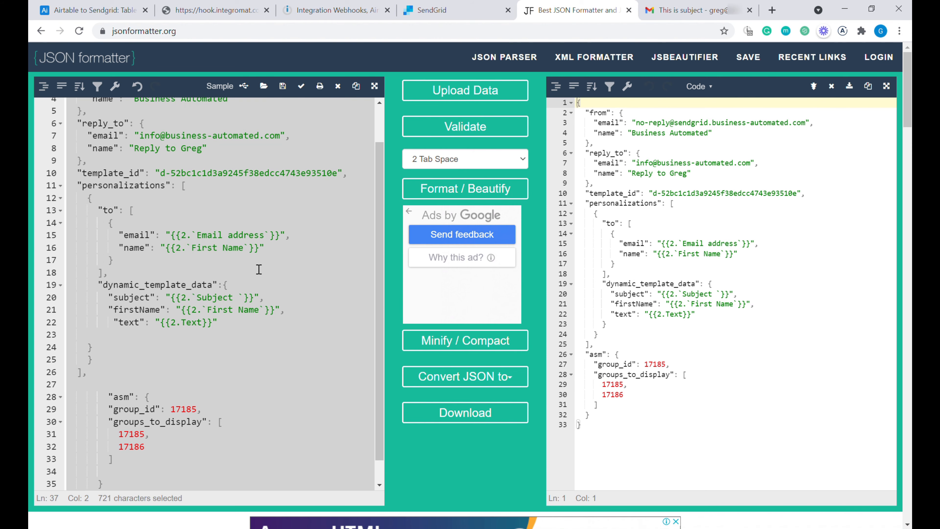
click(336, 11)
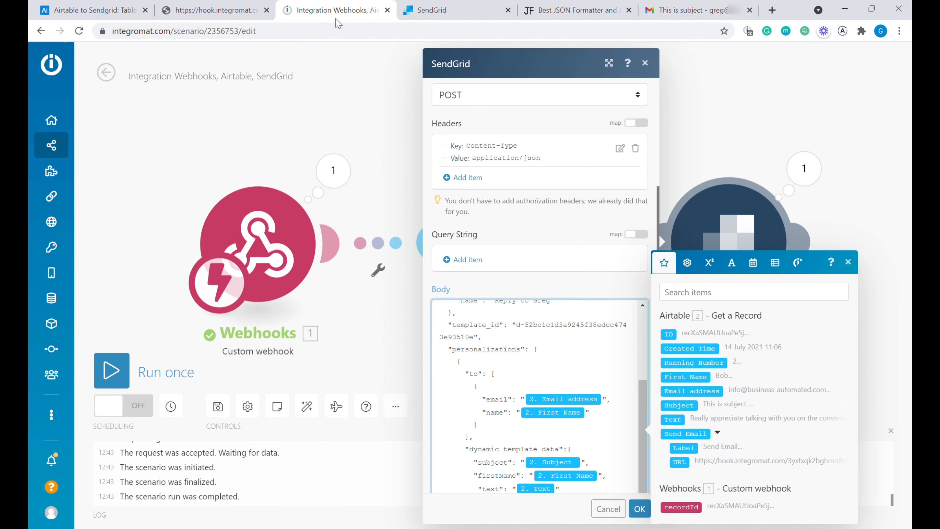
- Replace the SendGrid Body with the asm-enabled JSON, save the module, and run the scenario once
key(ctrl+a)
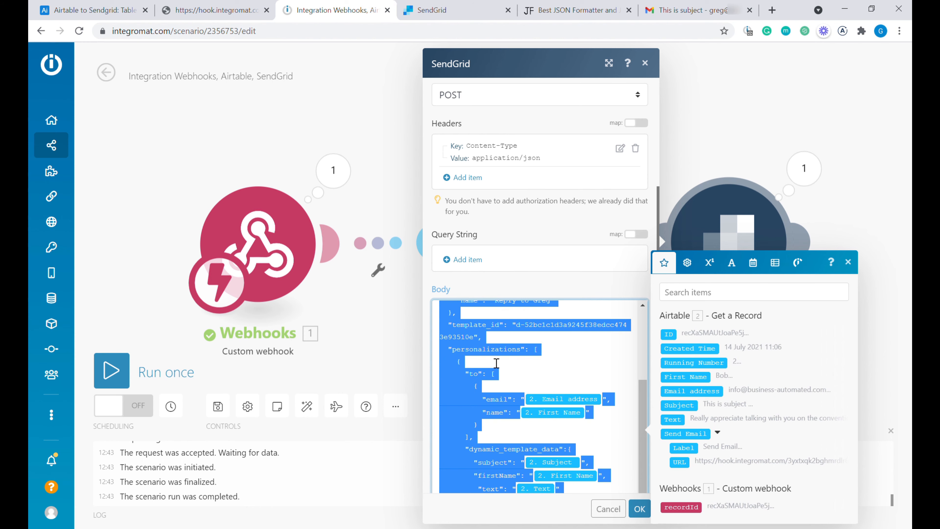
key(ctrl+v)
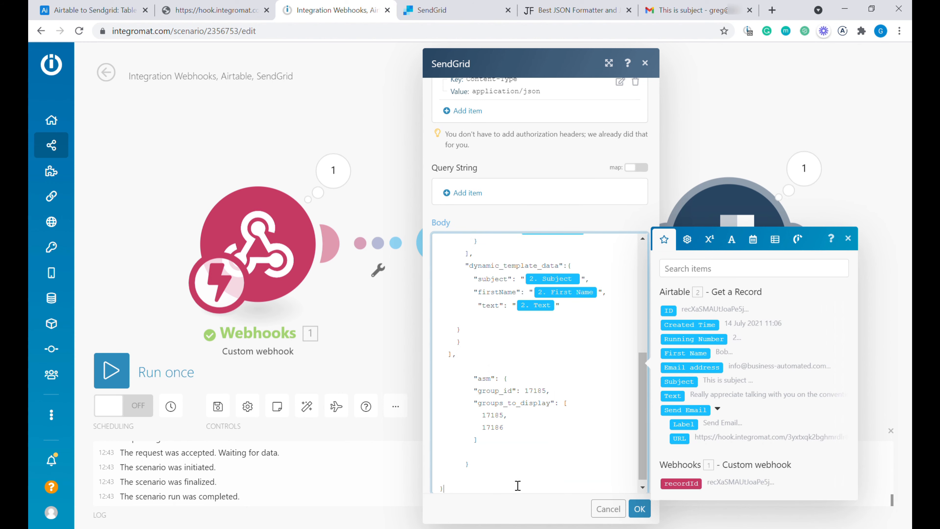
click(640, 509)
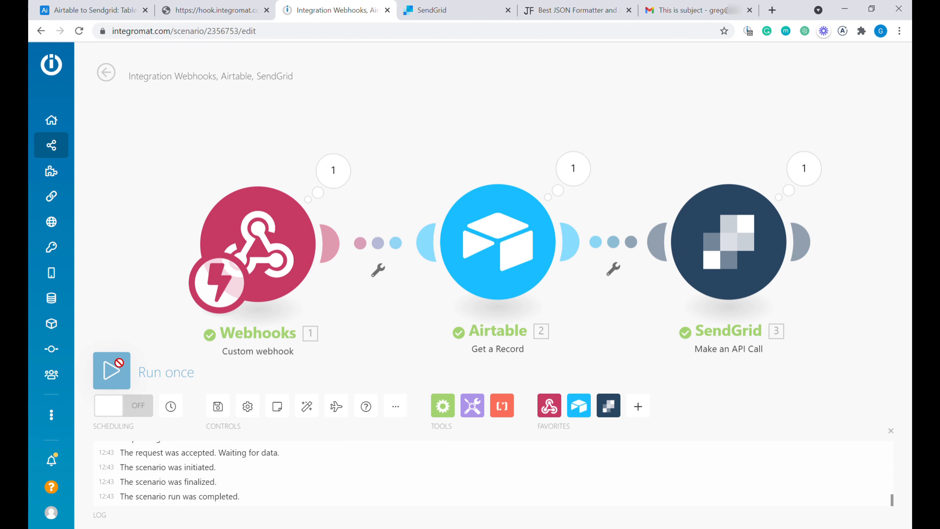
click(108, 370)
- Convert the Subject field to the formula "Hello, " & {First Name} & " welcome to the club"
click(119, 8)
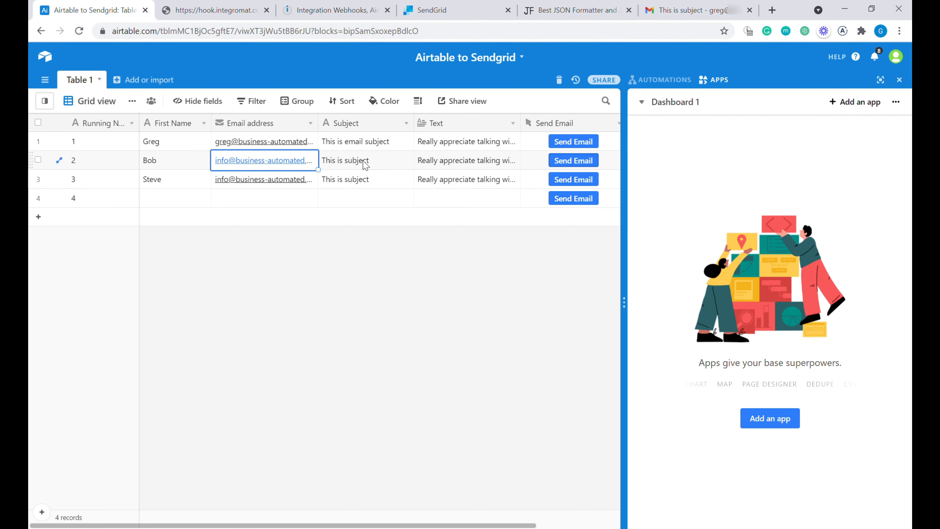
click(372, 145)
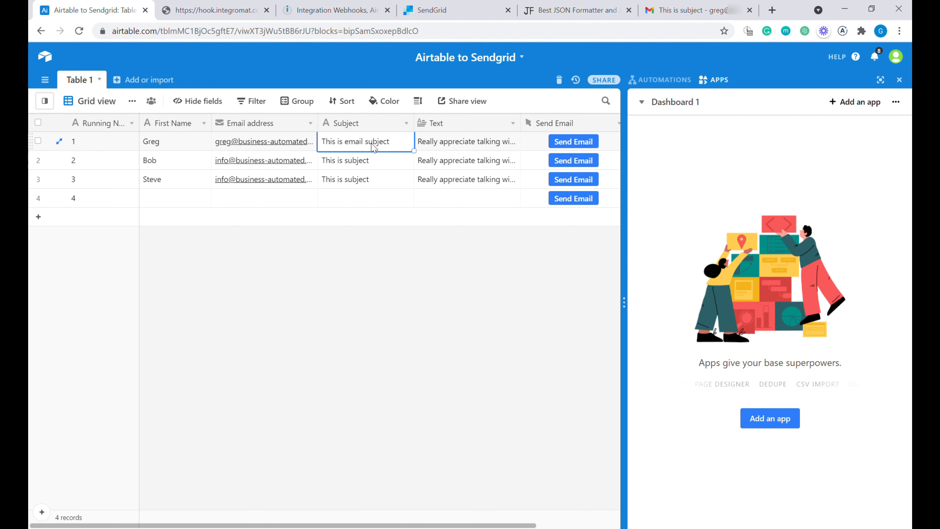
click(406, 123)
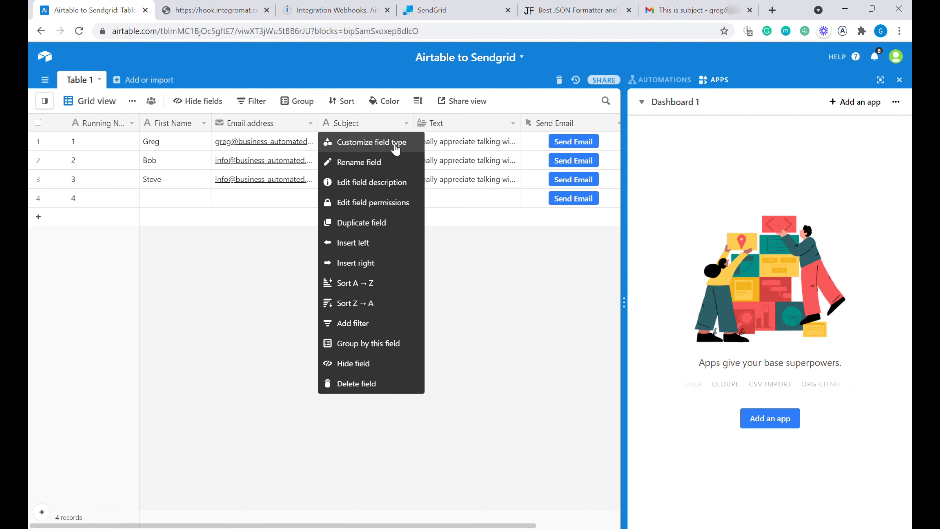
click(389, 143)
click(364, 180)
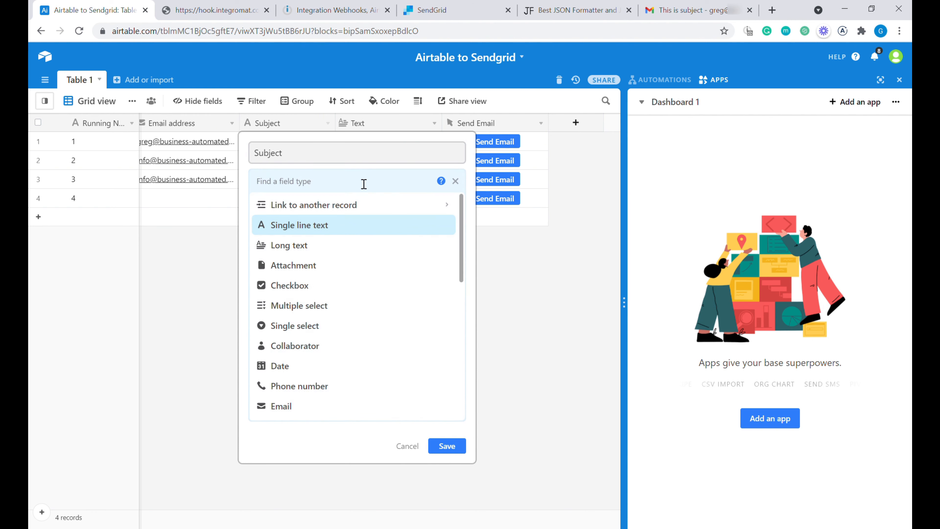
text(form)
key(Return)
text("Hello, " )
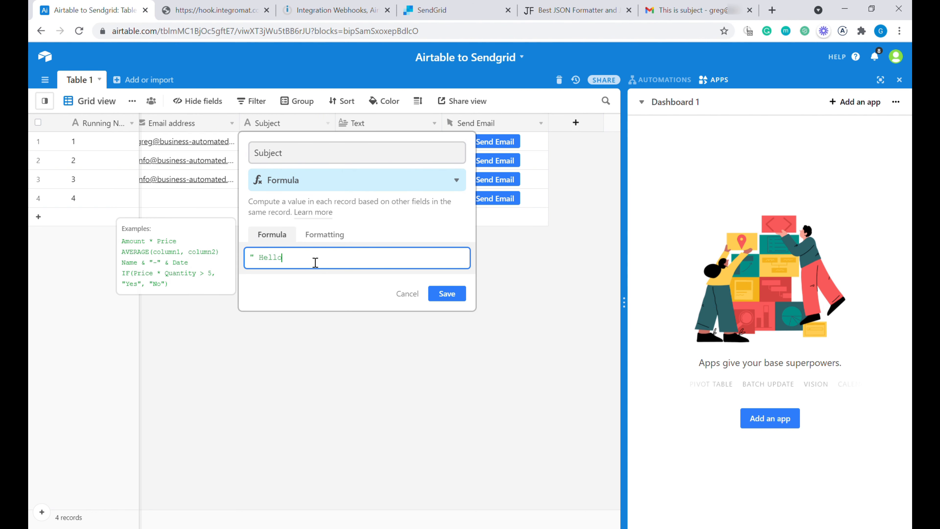
text(& {First Name} & " weld)
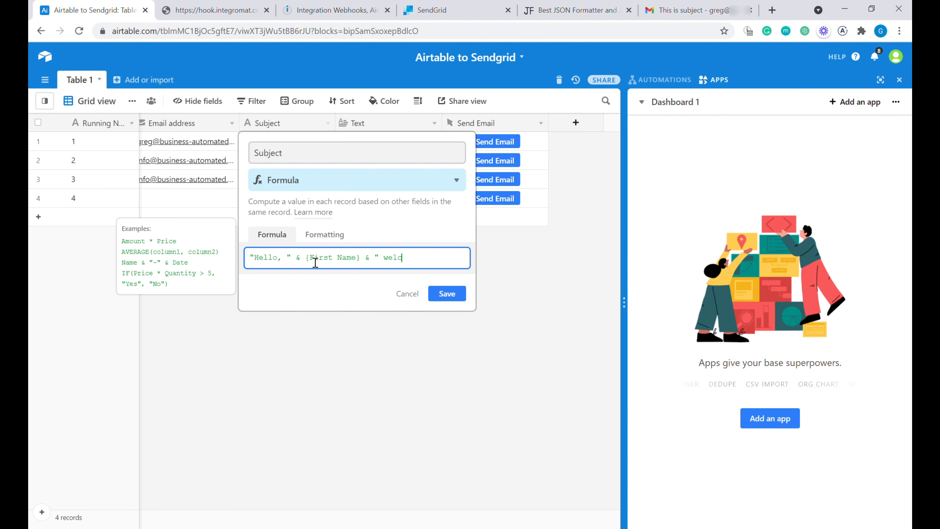
text(me to the club)
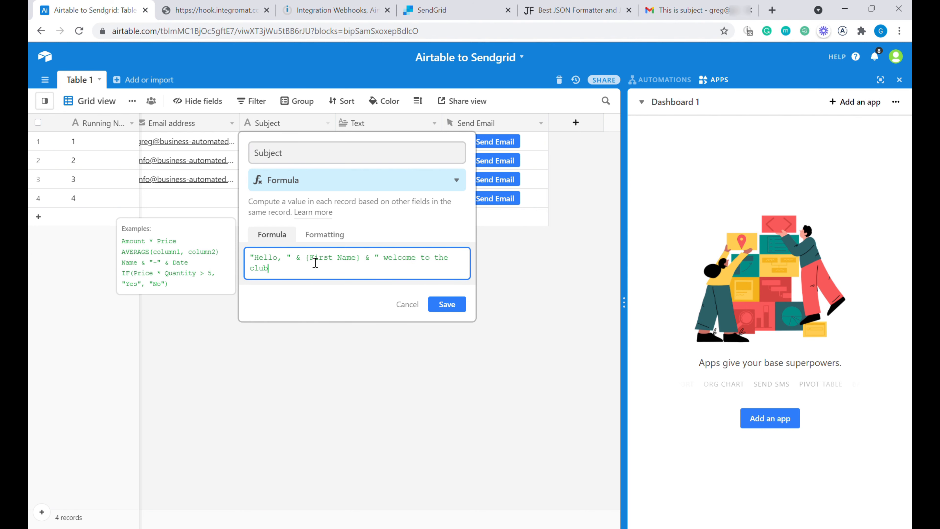
text(")
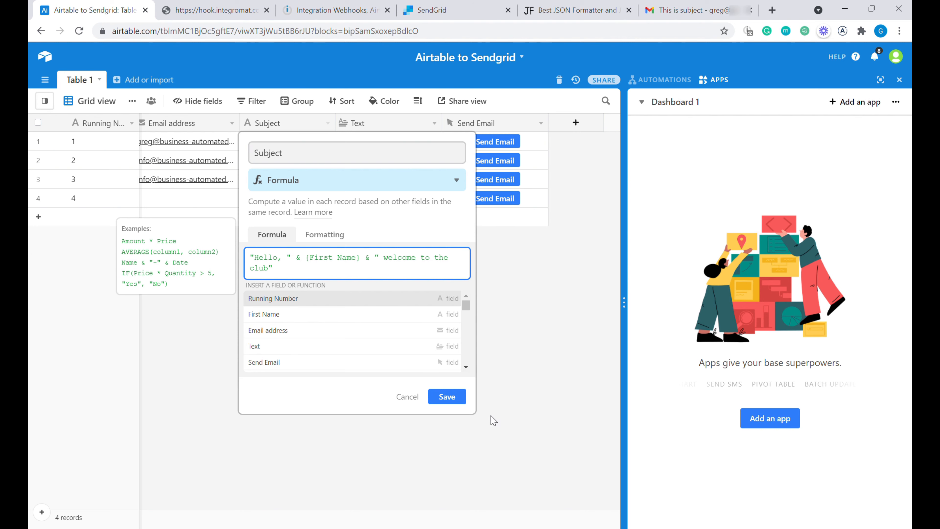
click(440, 404)
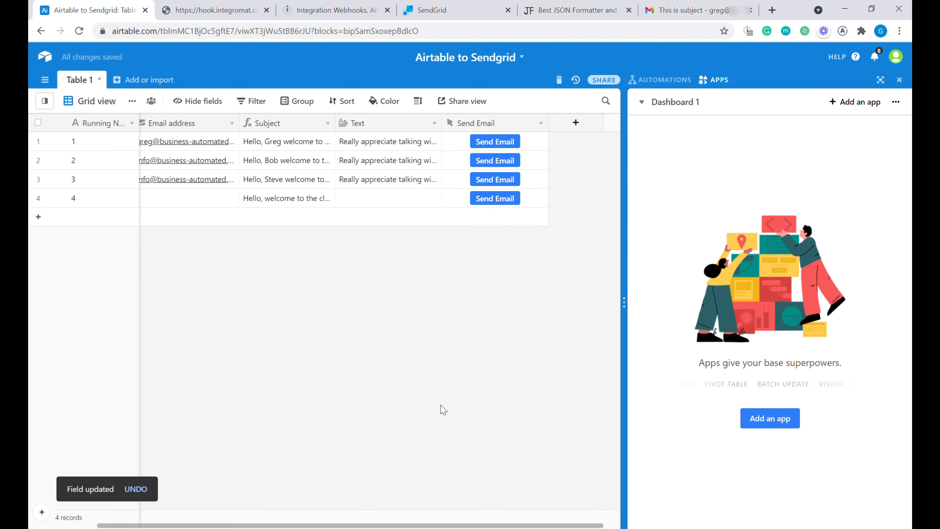
- Click Send Email on row 1, then check the run in the Integromat scenario
click(501, 149)
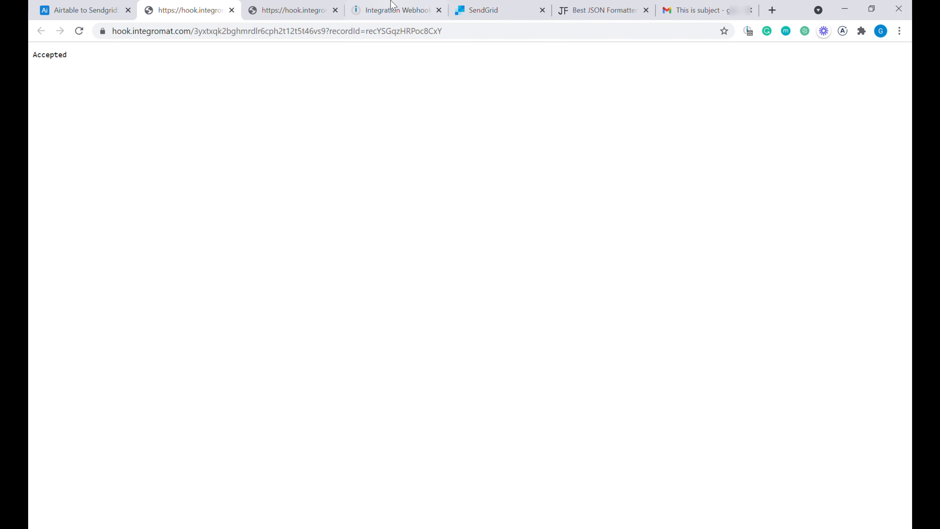
click(396, 5)
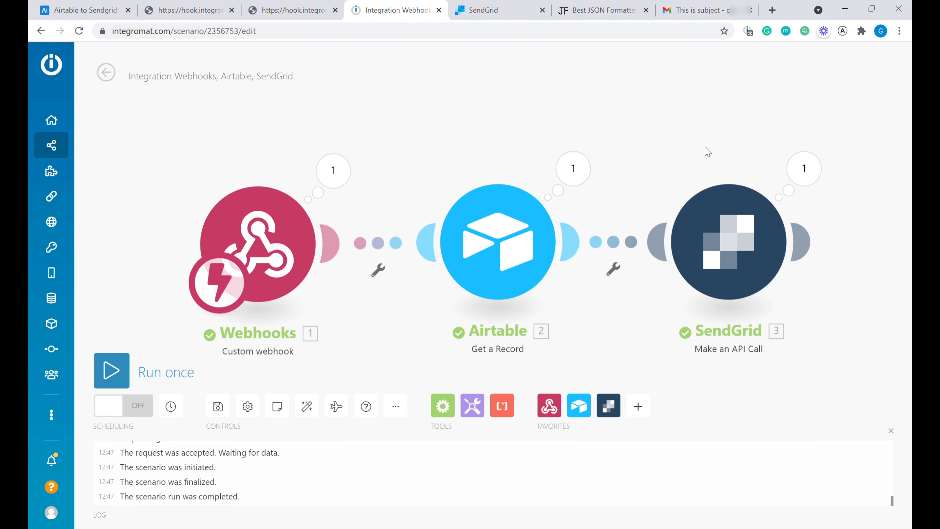
- Check the welcome email and its Unsubscribe Preferences page in Gmail, then close the leftover tabs
click(692, 11)
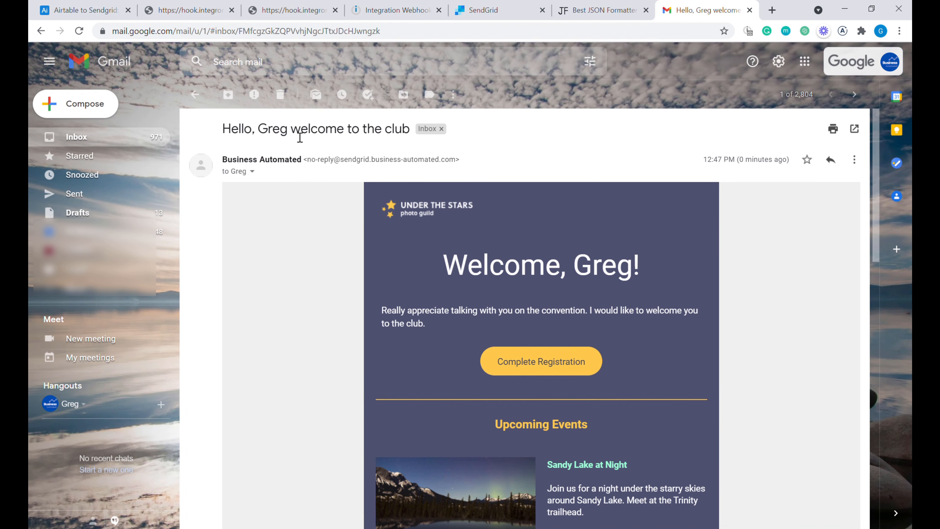
scroll(735, 255, down, 15)
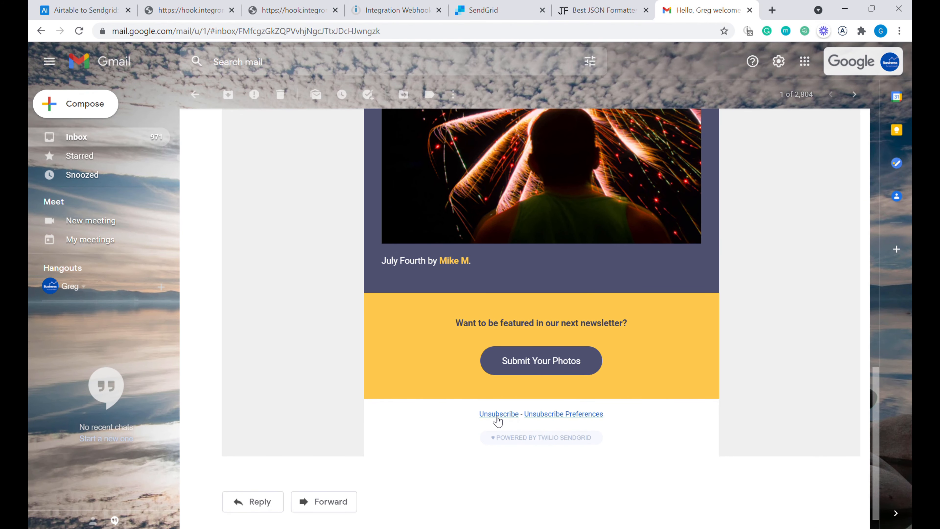
click(588, 416)
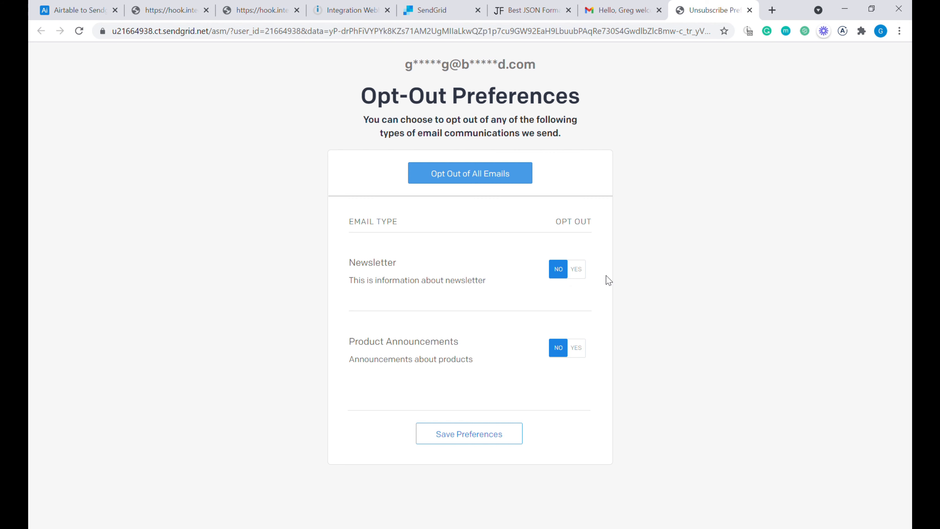
click(750, 10)
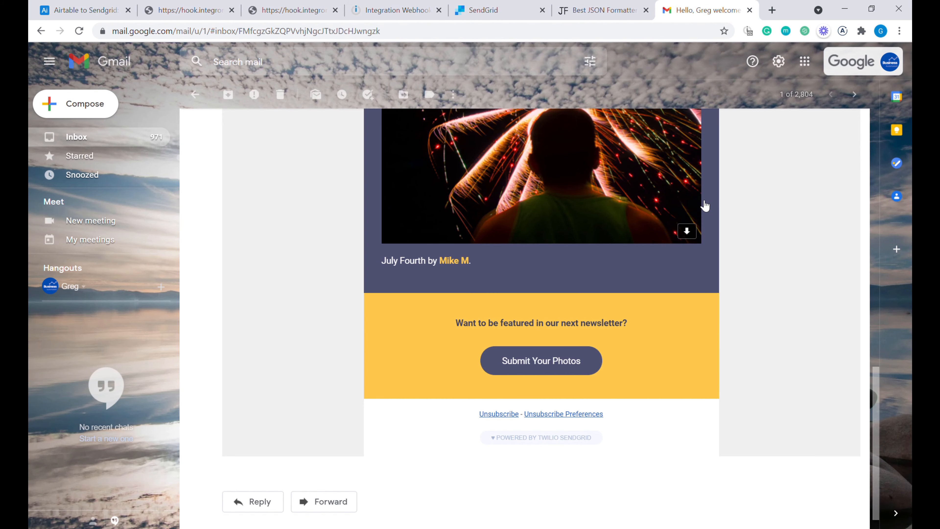
click(193, 10)
click(232, 10)
click(232, 10)
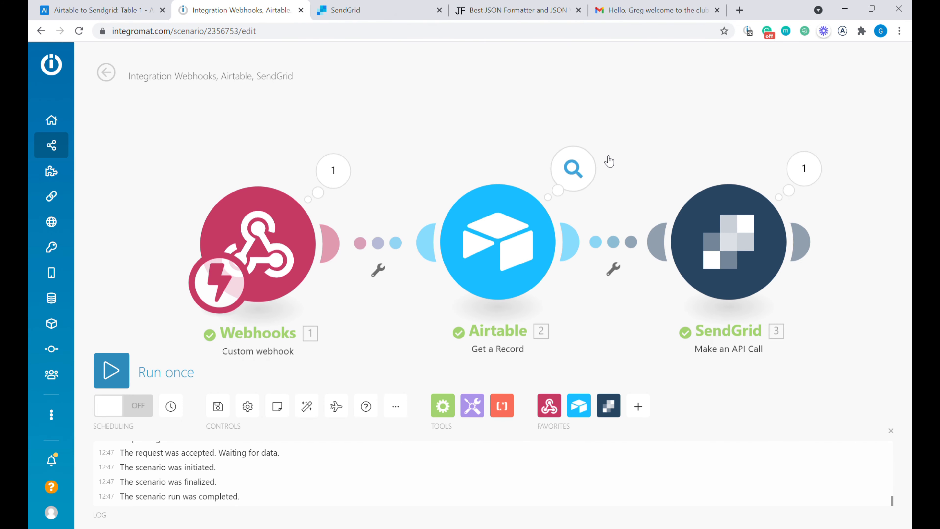
- Add a Webhook response after SendGrid returning status 200 with body 'Email succesfully sent!'
drag(674, 194, 526, 177)
scroll(527, 177, down, 3)
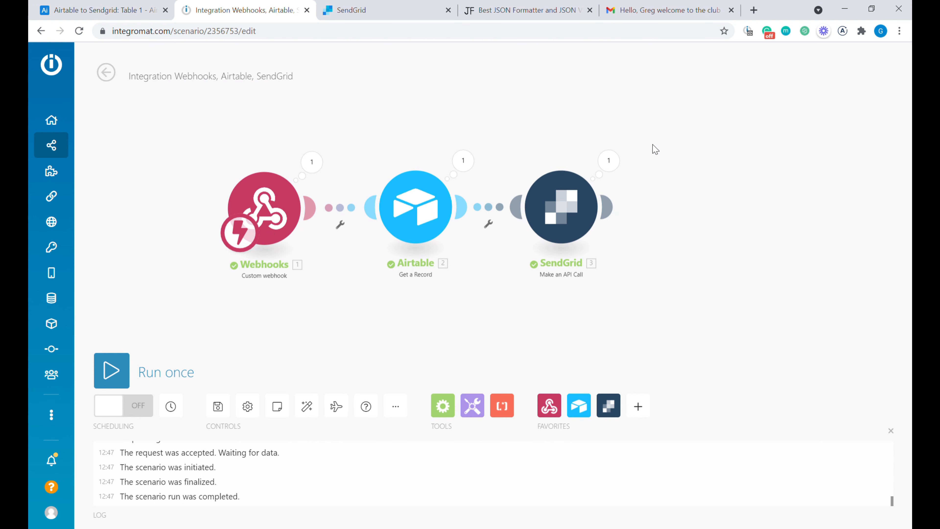
click(560, 406)
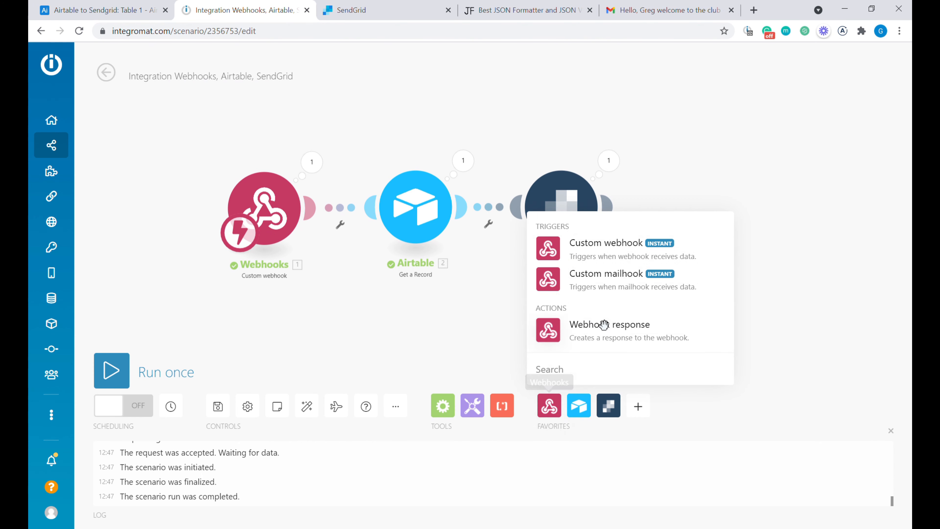
click(626, 328)
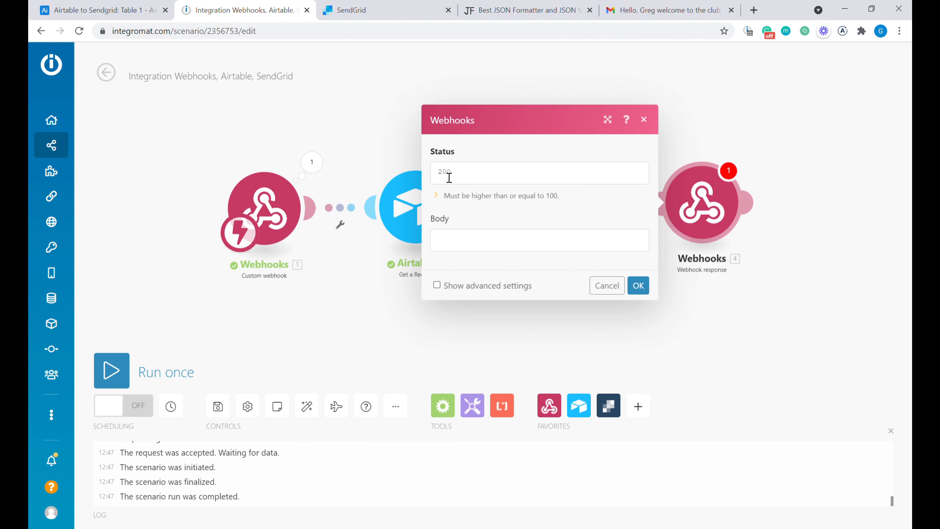
drag(445, 178, 463, 178)
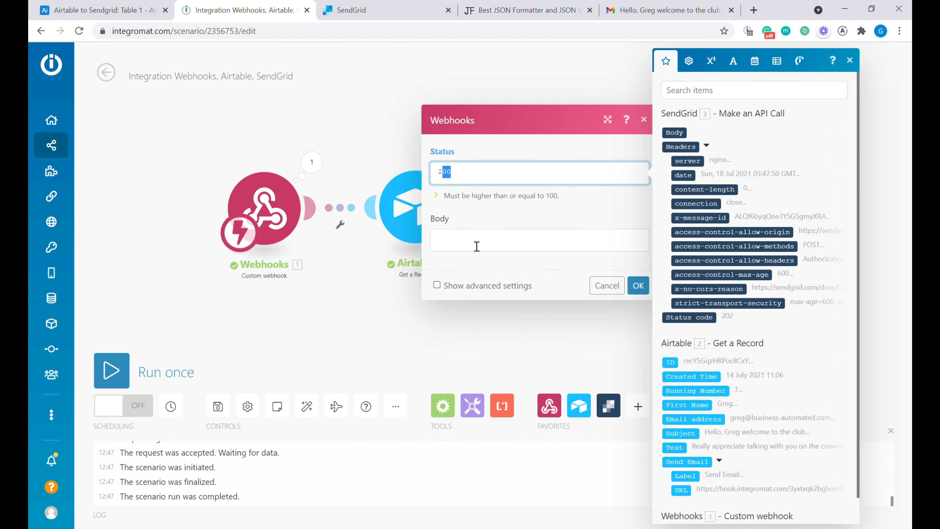
click(555, 254)
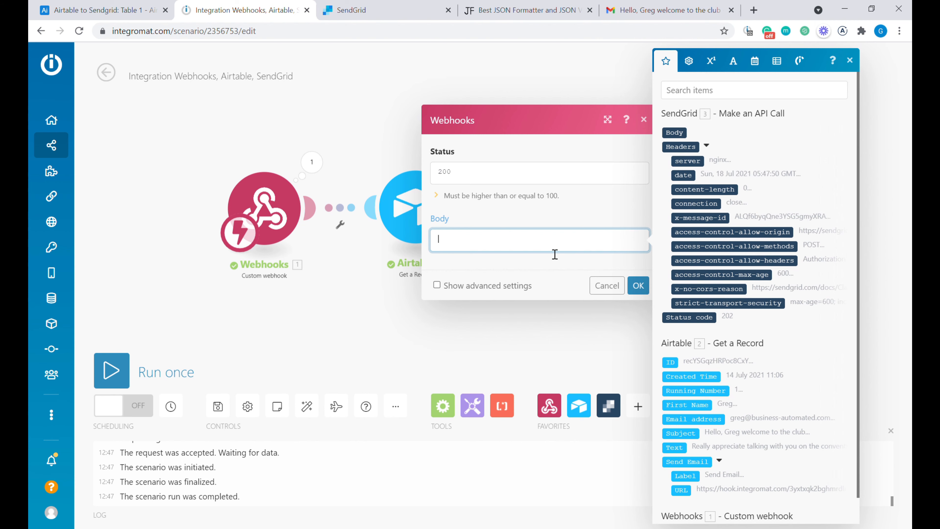
text(Email succesfully sent)
click(639, 285)
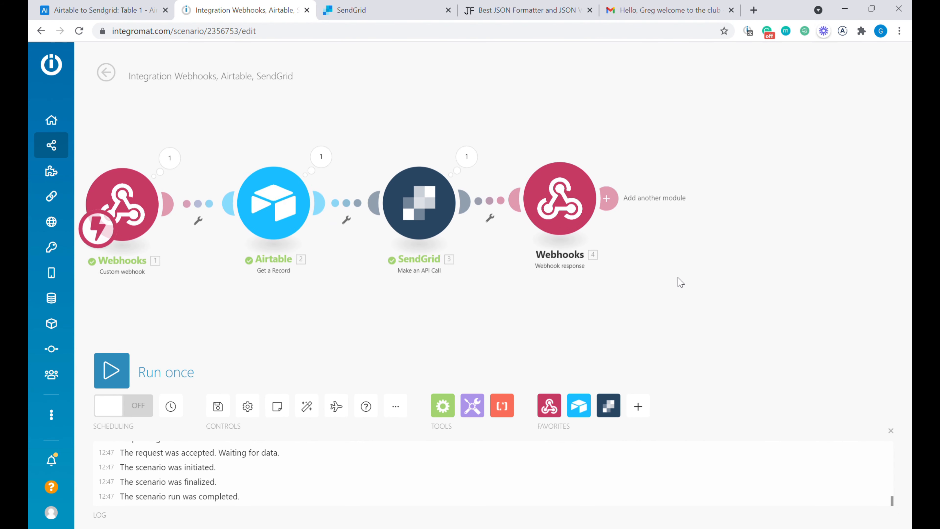
- Create a single-select Status column in Airtable with a green 'Email sent' option
click(117, 11)
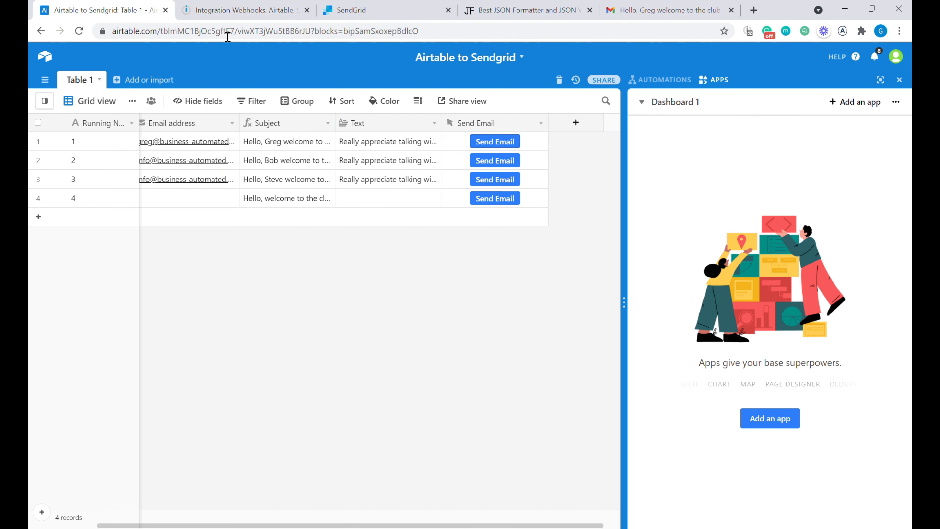
click(581, 125)
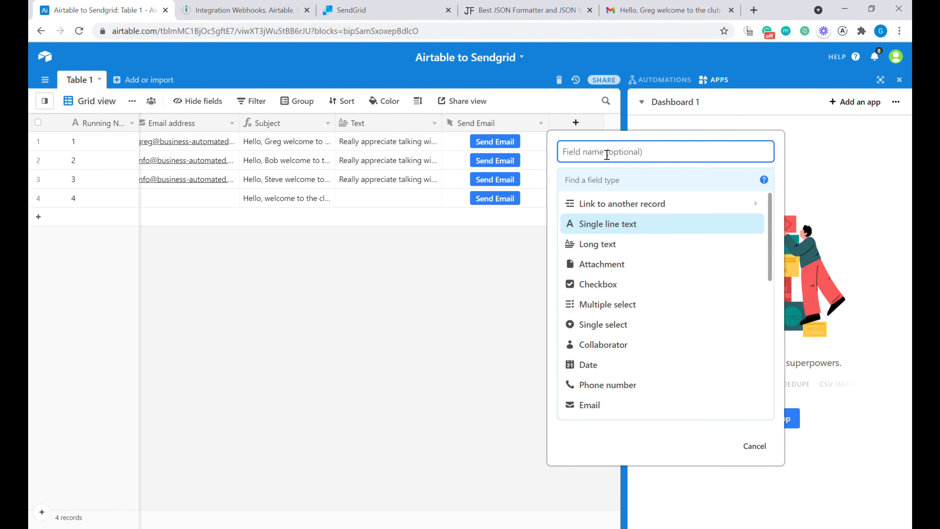
text(Status)
click(625, 181)
text(sing)
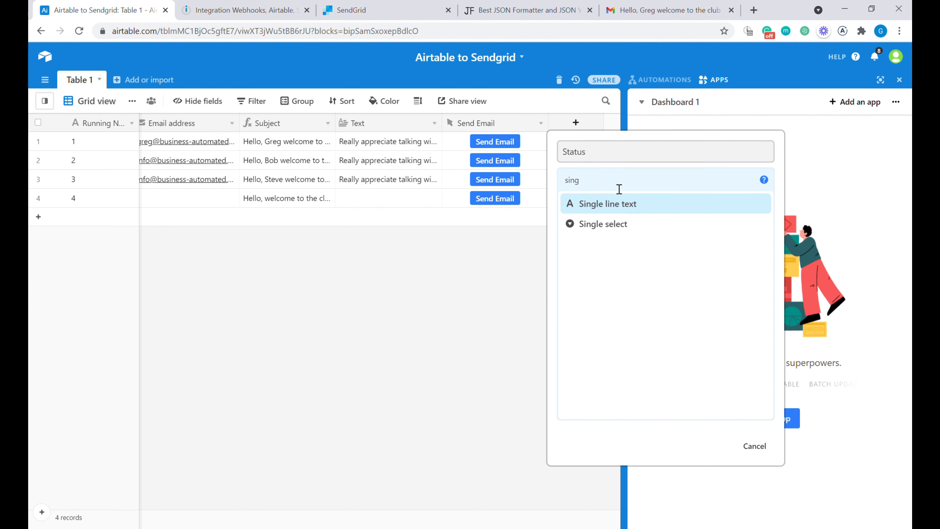
click(632, 223)
click(643, 278)
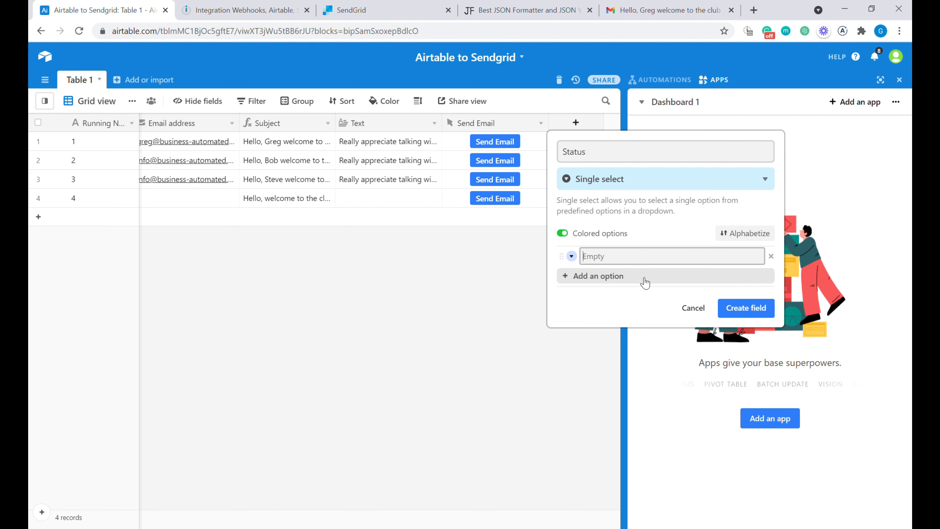
text(Email sent)
click(572, 256)
click(702, 301)
click(744, 307)
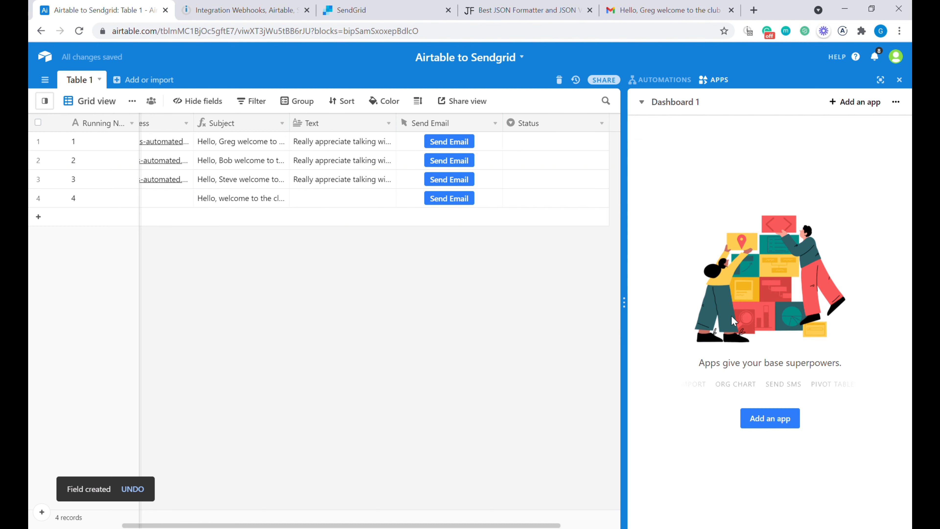
key(ctrl+Tab)
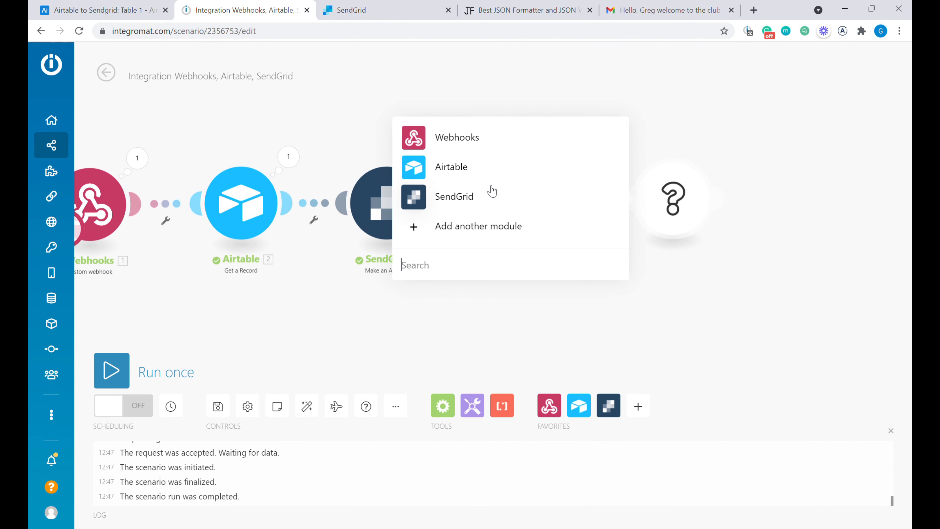
- Add an Airtable Update a Record step on Table 1, mapping Record ID and setting Status to Email Sent
click(463, 162)
click(504, 184)
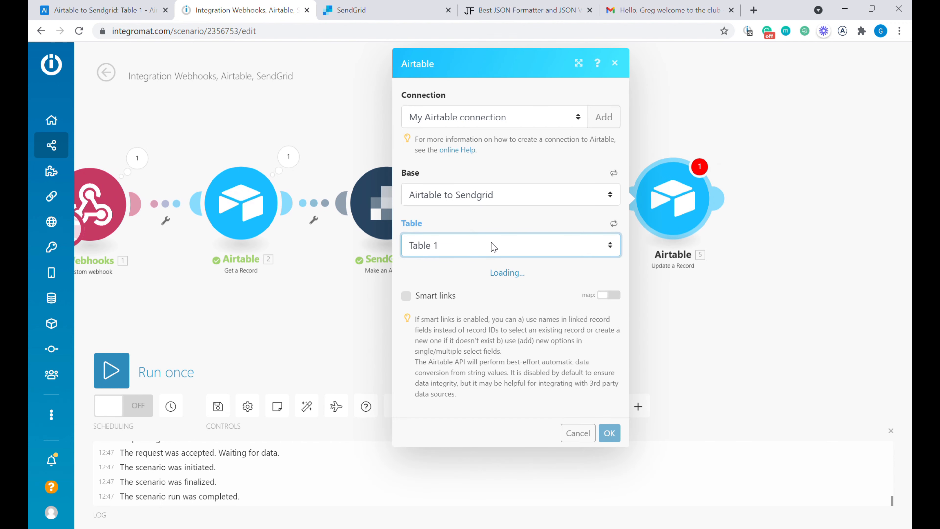
click(448, 302)
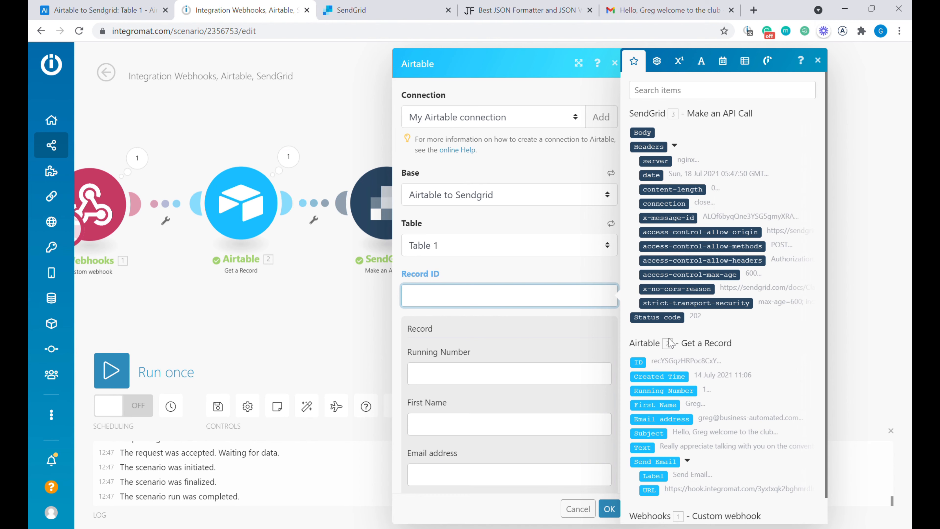
drag(648, 366, 525, 302)
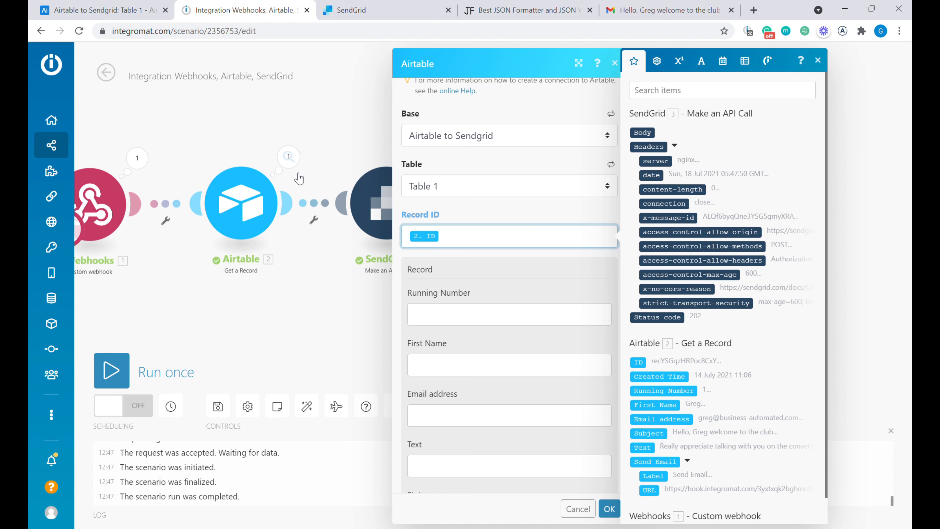
scroll(481, 300, down, 5)
click(439, 334)
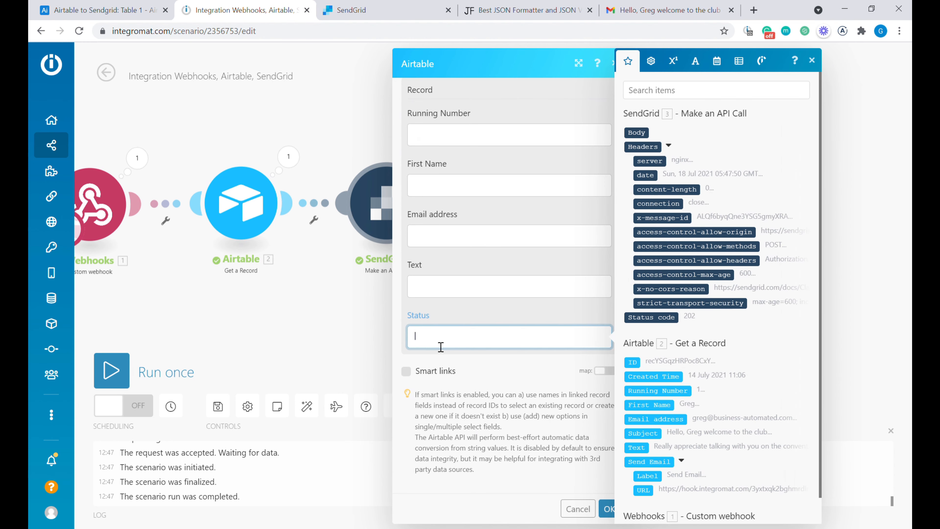
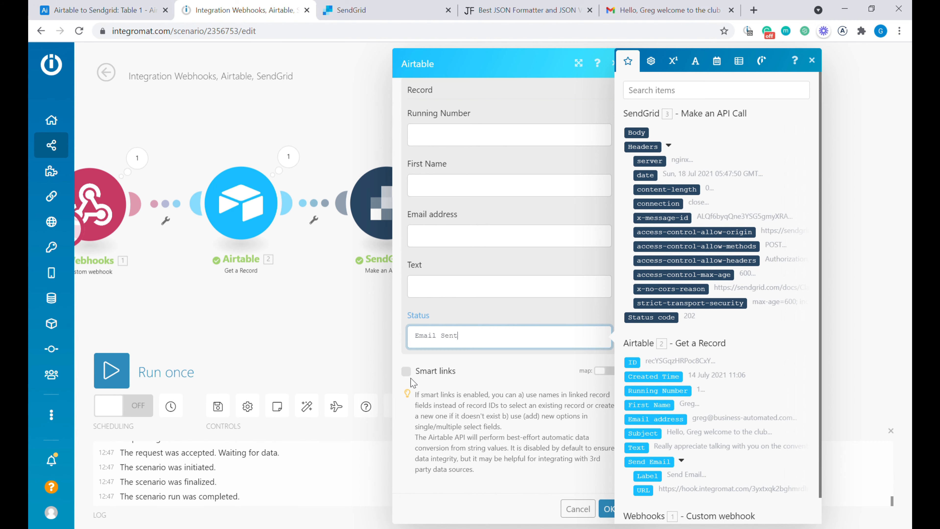
- Enable smart links and set the Status value to 'Email Sent Succesfully!', then save the module
click(409, 373)
click(469, 344)
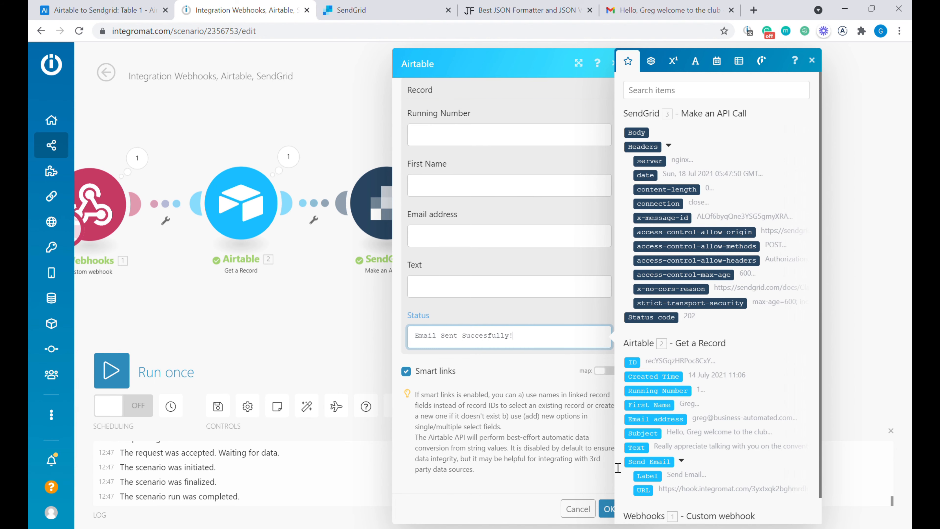
click(609, 509)
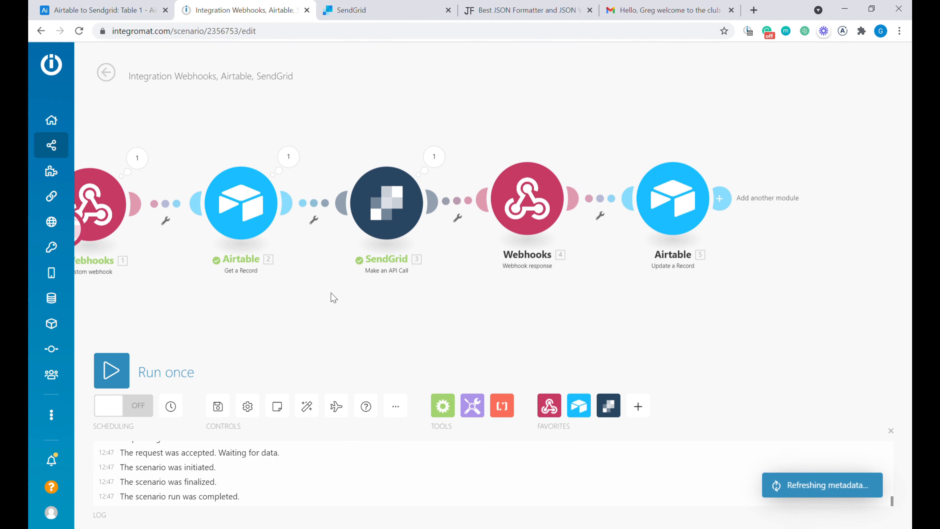
- Run the scenario once and trigger row 2's Send Email, confirming its Status reads 'Email Sent Succesfully!'
click(143, 369)
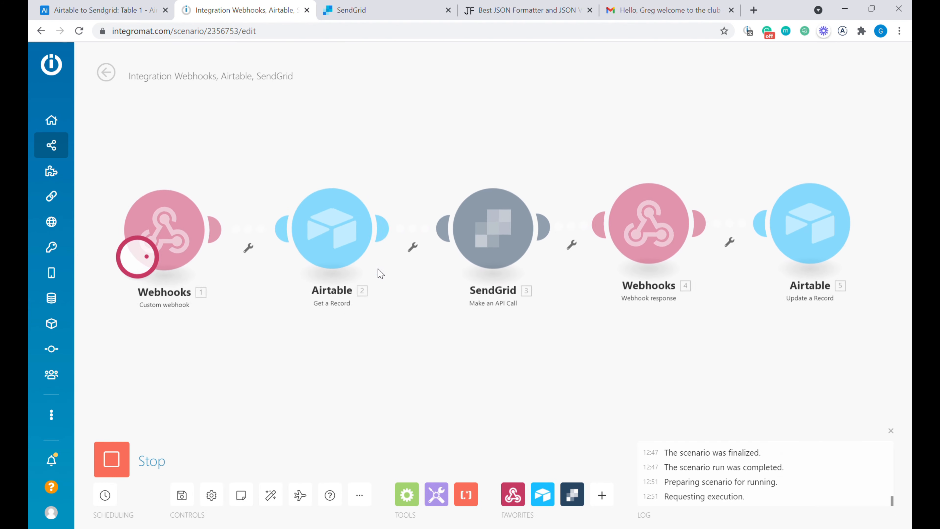
click(137, 8)
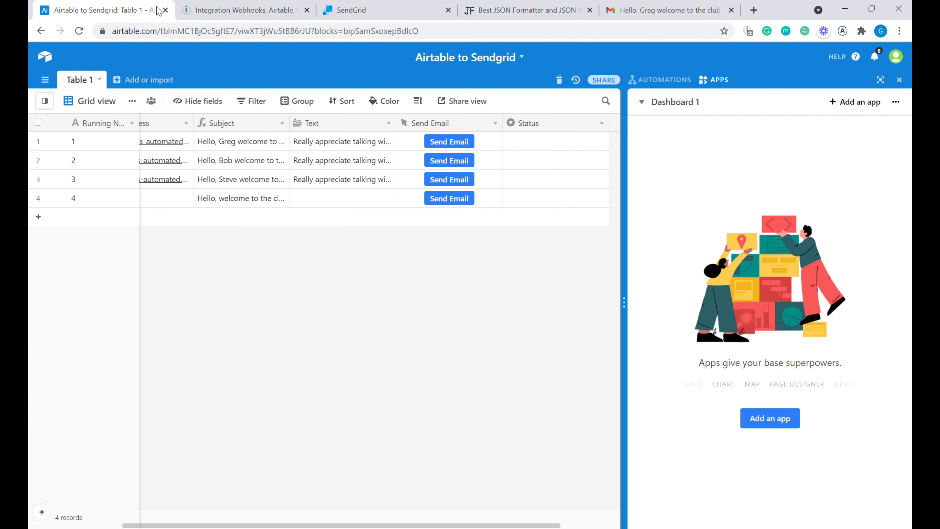
click(456, 160)
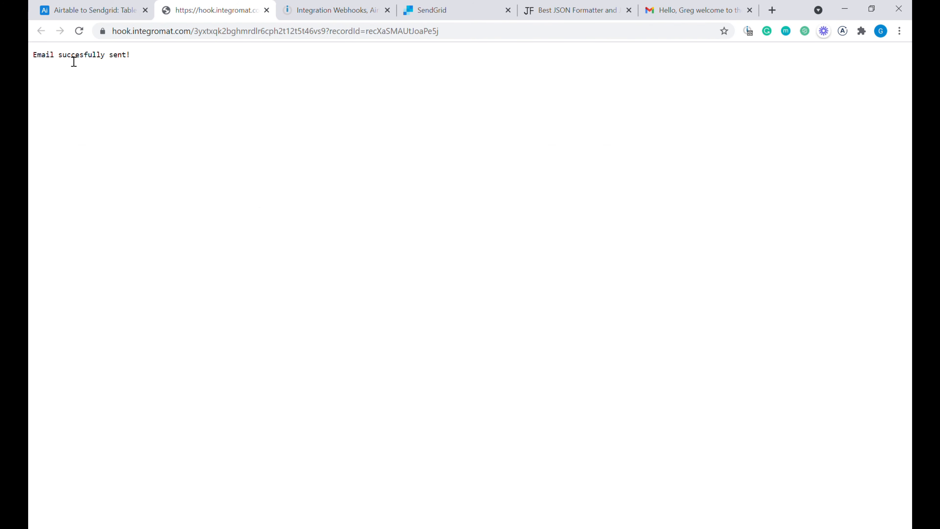
click(334, 10)
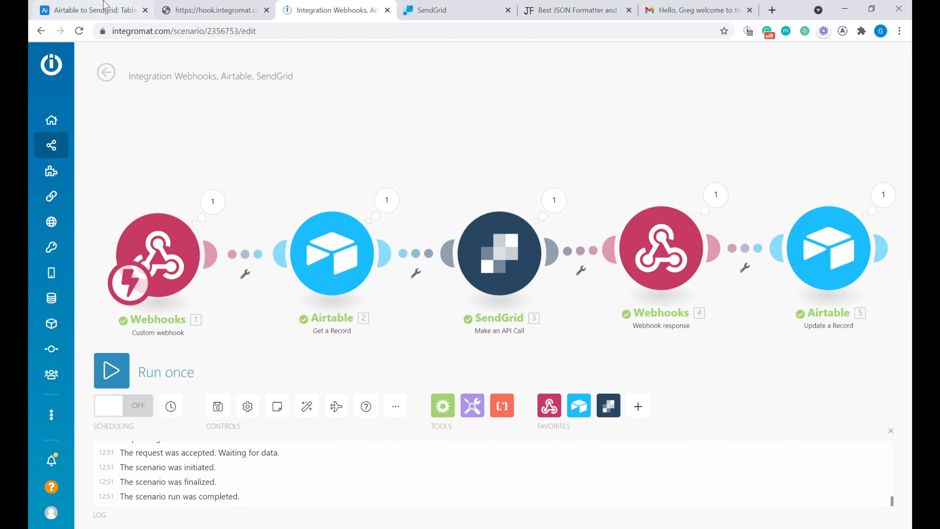
click(93, 10)
click(557, 162)
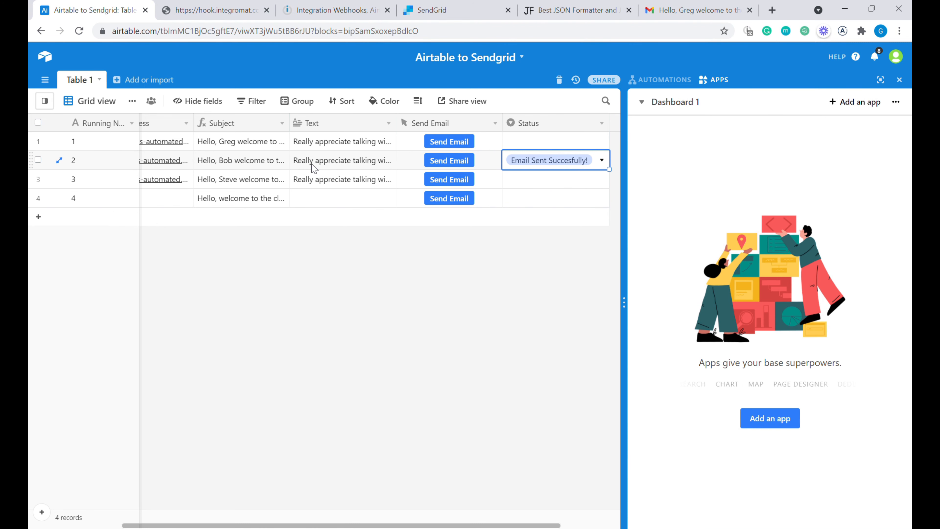
click(373, 166)
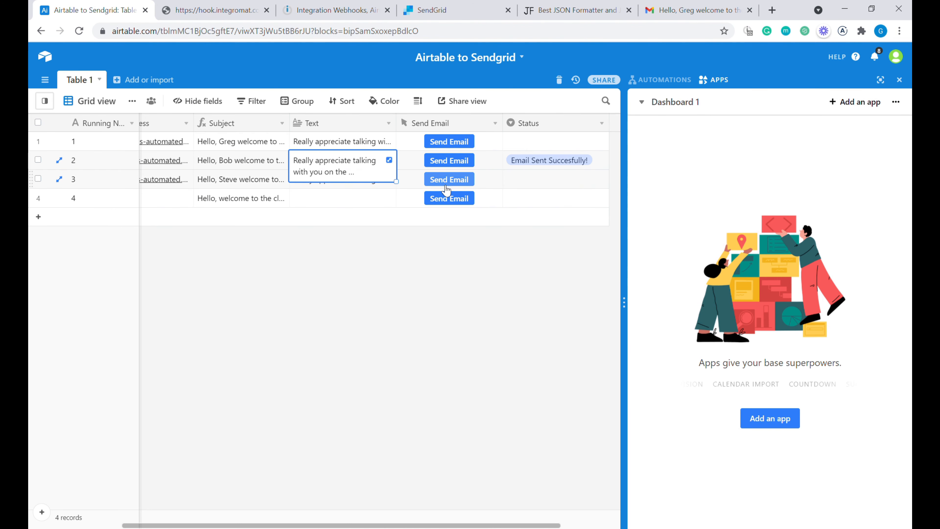
click(400, 185)
click(231, 183)
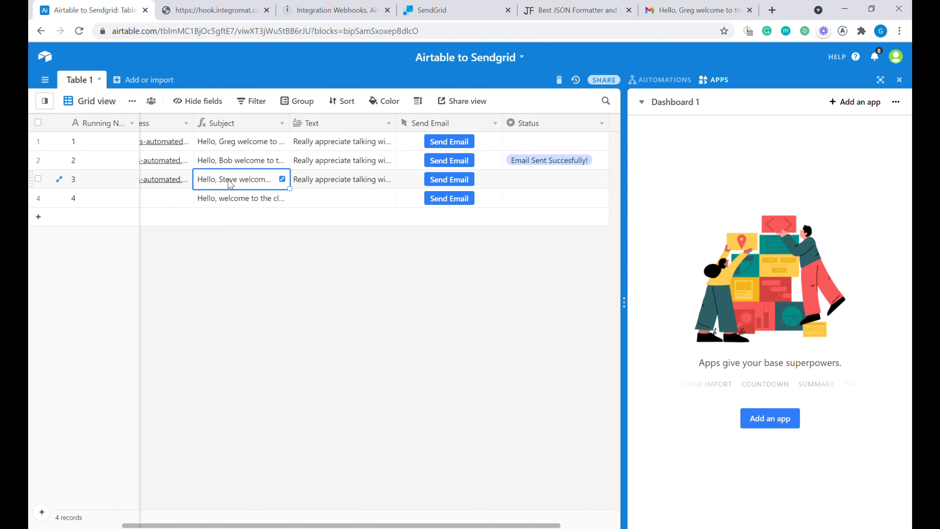
key(Left)
key(Right)
key(Right)
key(Right)
key(Right)
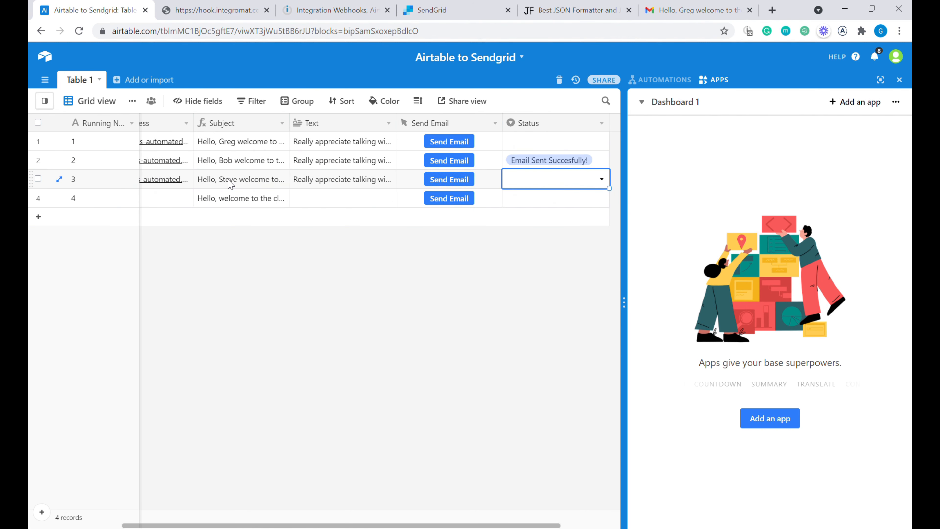
key(Left)
key(Left)
key(Left)
key(Left)
key(Left)
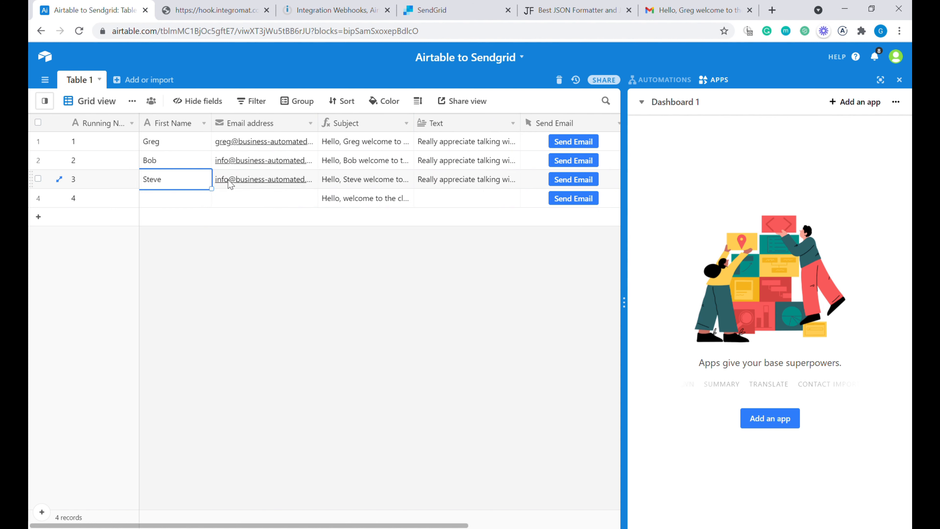
key(Right)
key(Right)
key(Right)
key(Right)
key(Right)
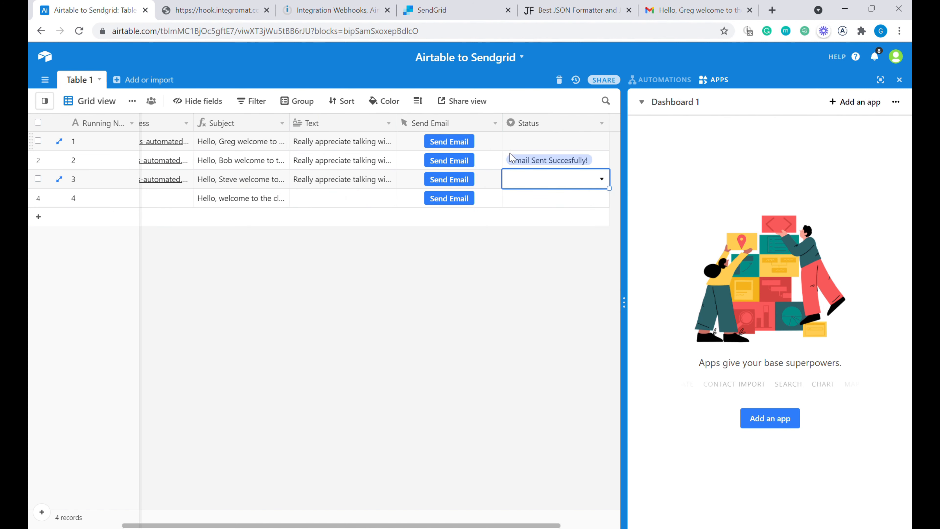
- Insert a single-select field 'Emails to be Sent' left of Send Email with option 'Send email'
right_click(435, 120)
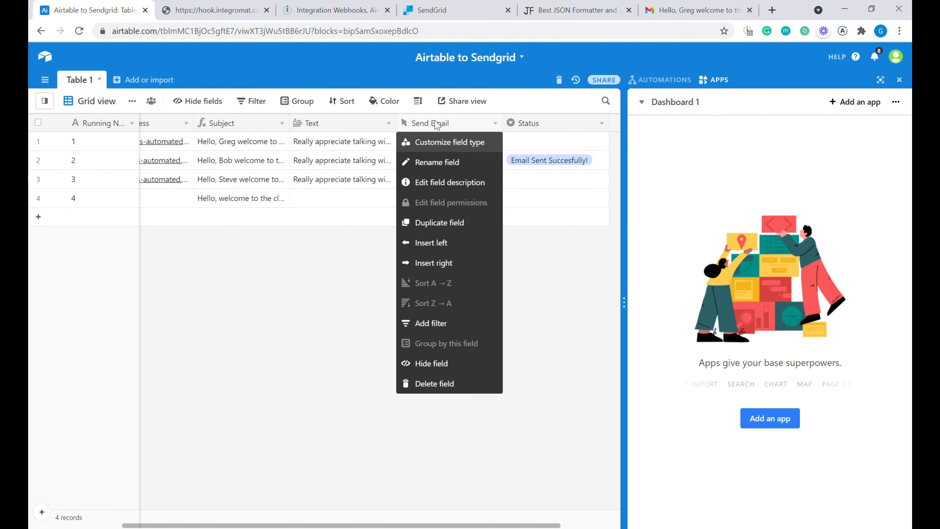
click(441, 245)
text(Emails to be Sent)
click(500, 184)
text(sing)
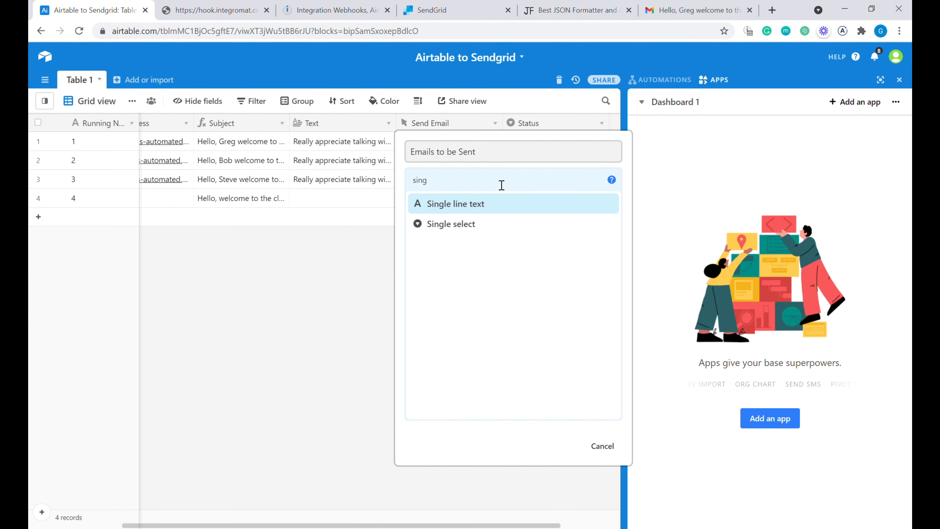
click(508, 222)
click(471, 277)
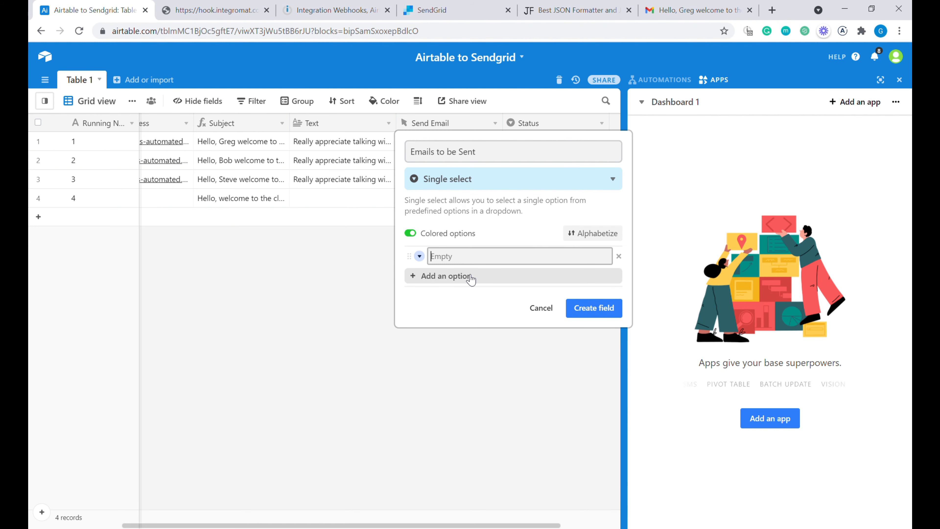
text(Send email)
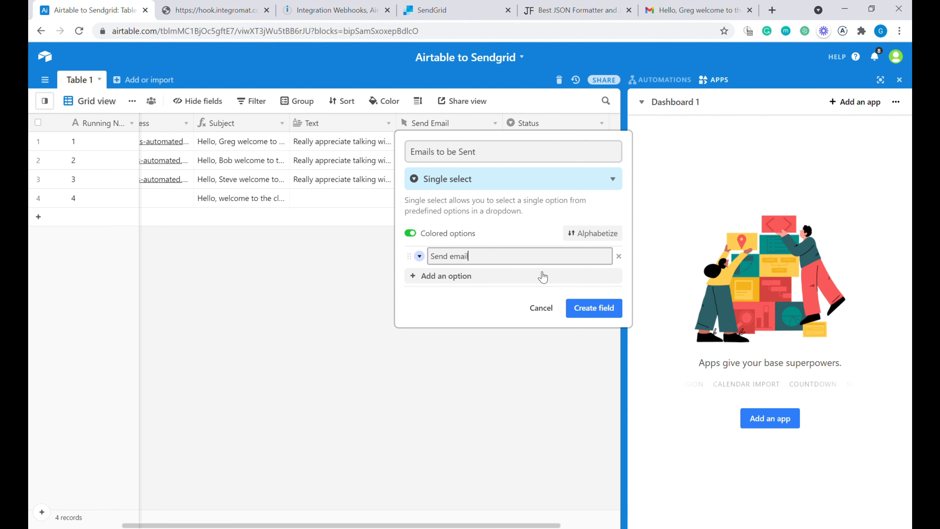
click(611, 311)
click(456, 143)
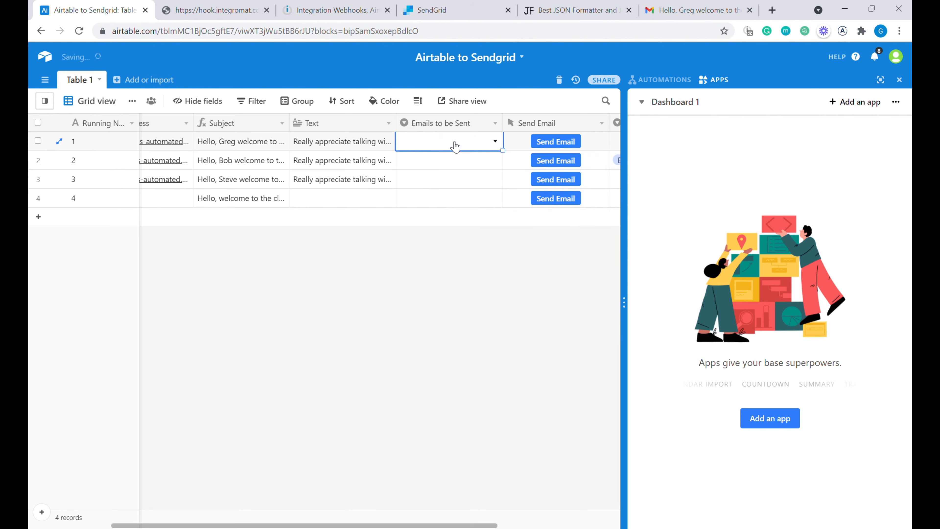
- Set rows 1 and 2 to 'Send email' and clear row 2's Status value
click(453, 142)
click(446, 200)
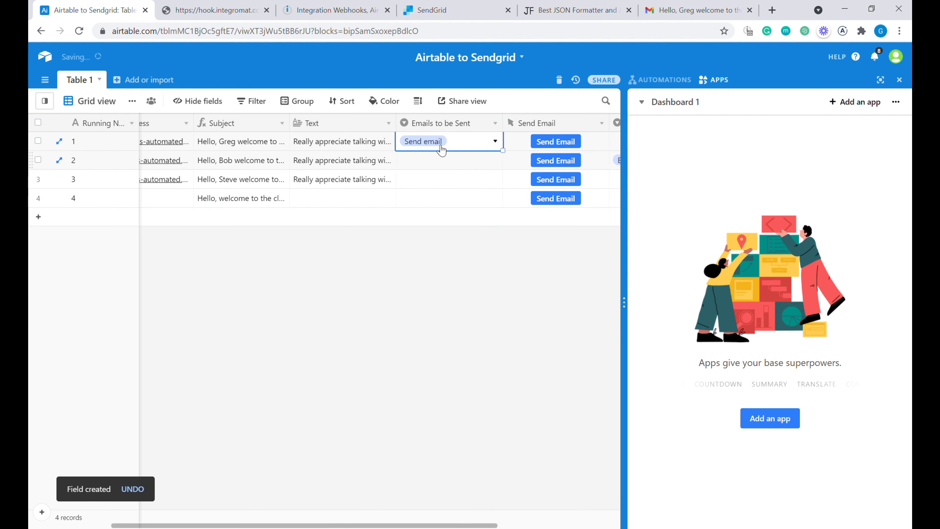
click(435, 164)
click(435, 164)
click(430, 218)
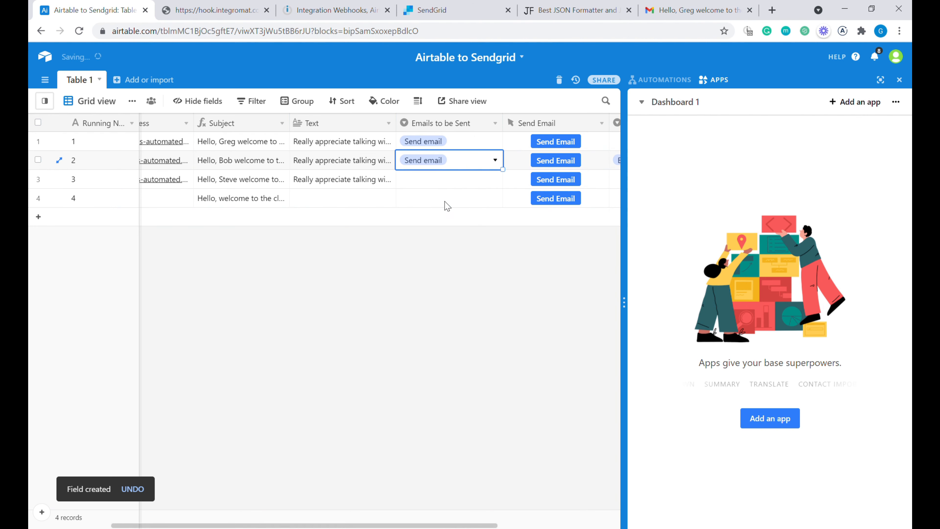
click(488, 169)
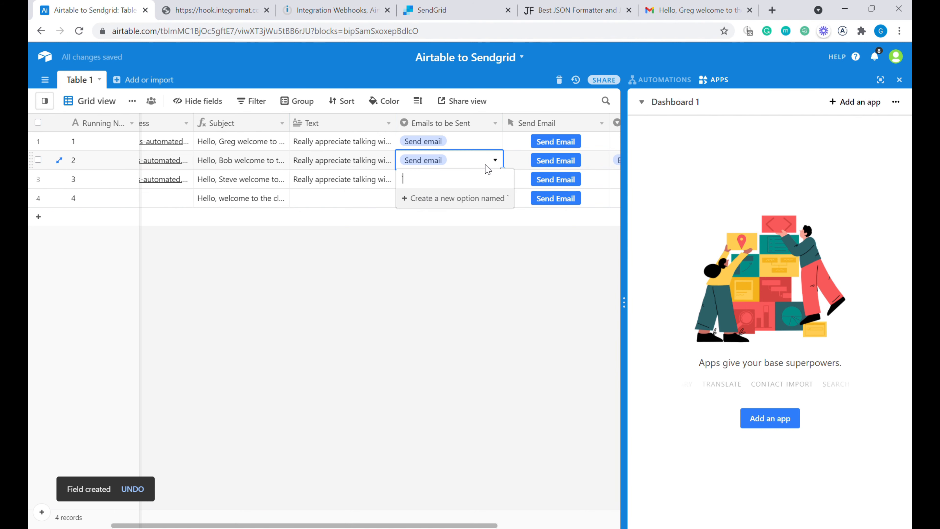
key(Escape)
key(Right)
key(Right)
key(Delete)
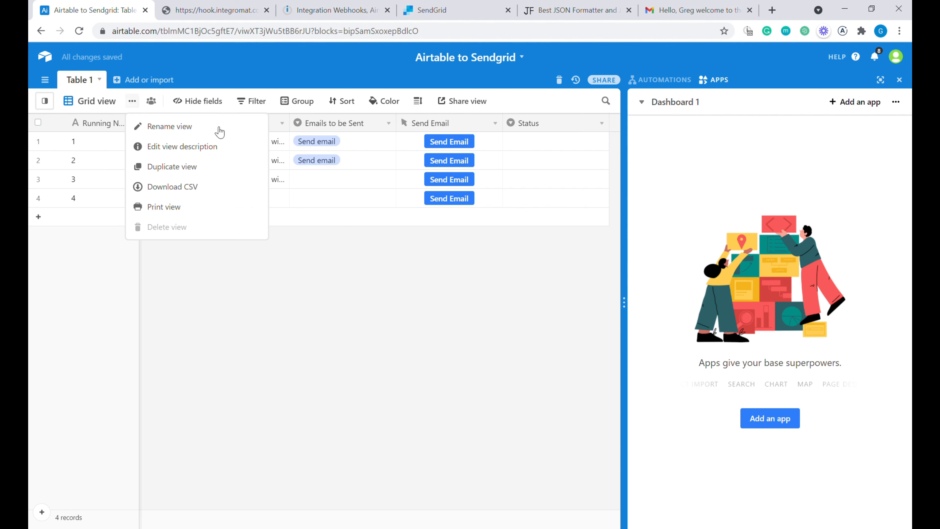
- Duplicate the grid view and filter it to records whose Emails to be Sent is 'Send email'
click(203, 172)
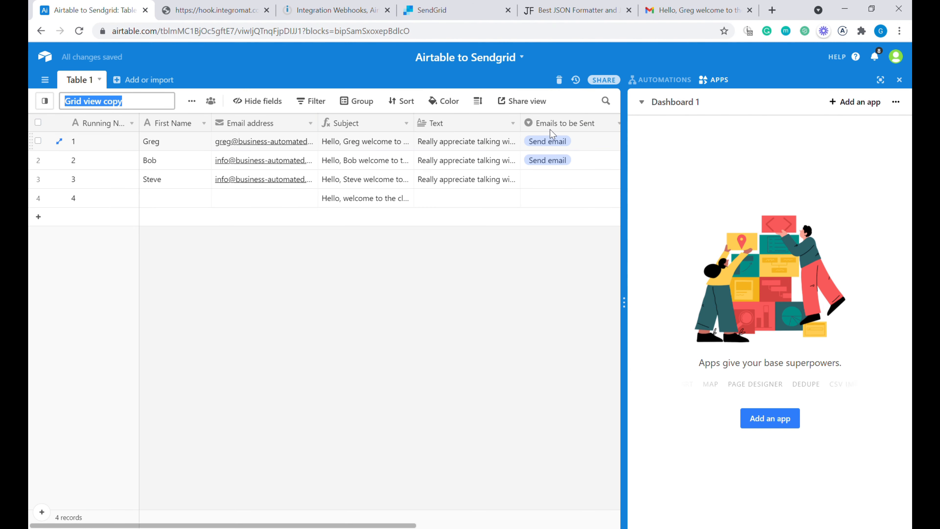
right_click(556, 127)
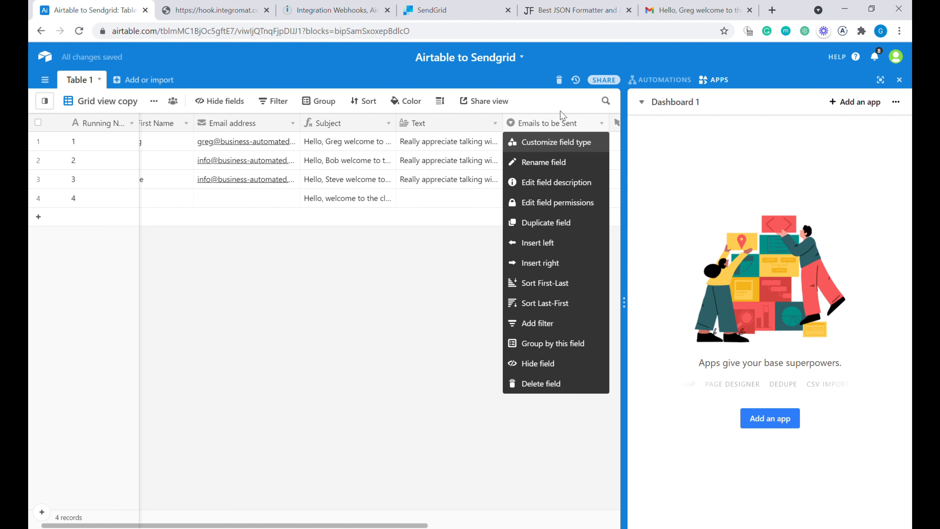
click(554, 328)
click(430, 128)
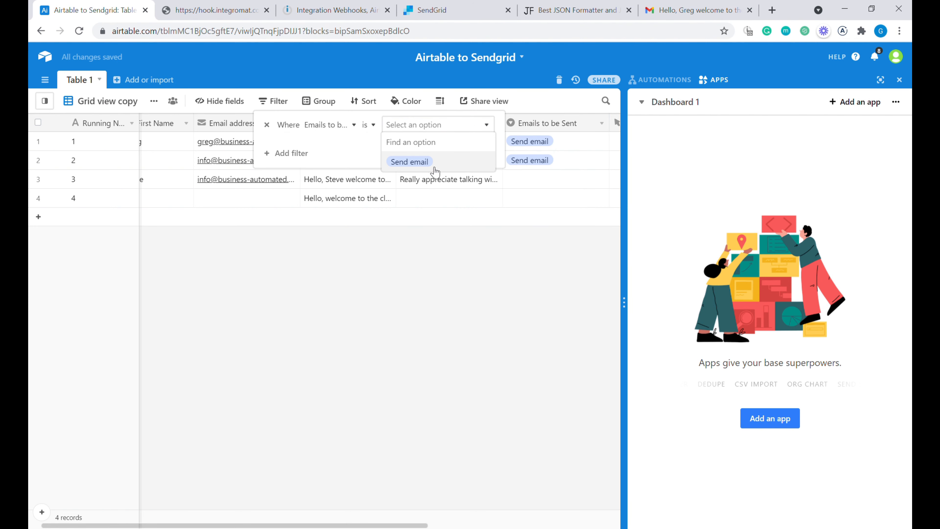
click(409, 162)
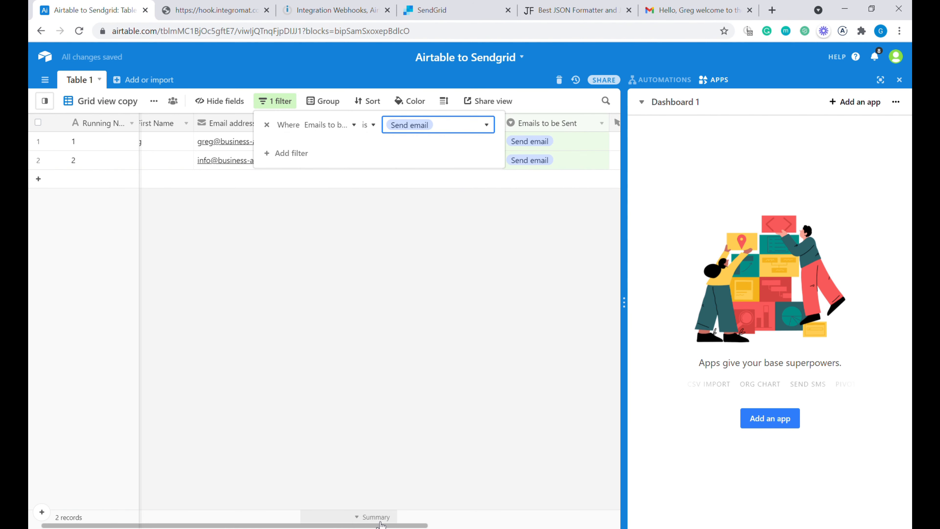
drag(382, 526, 561, 527)
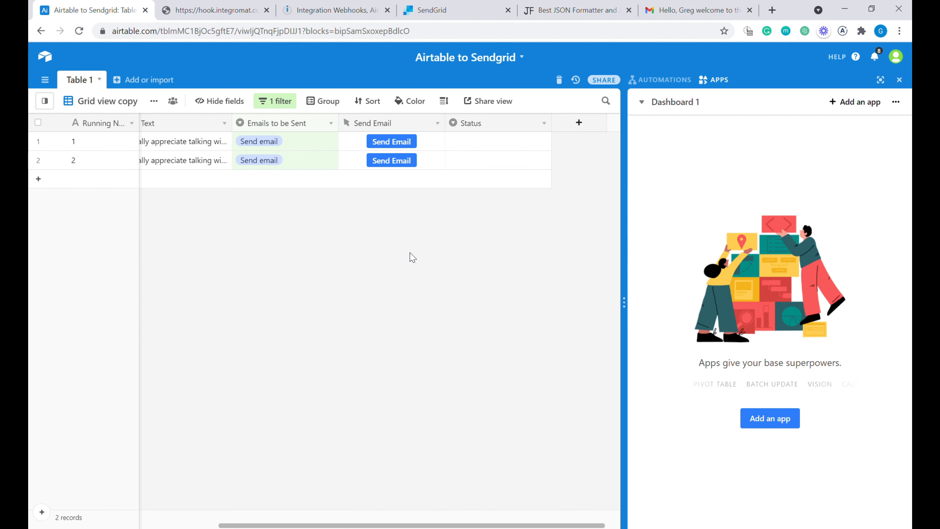
- Add a second filter condition keeping only records whose Status is empty
right_click(488, 123)
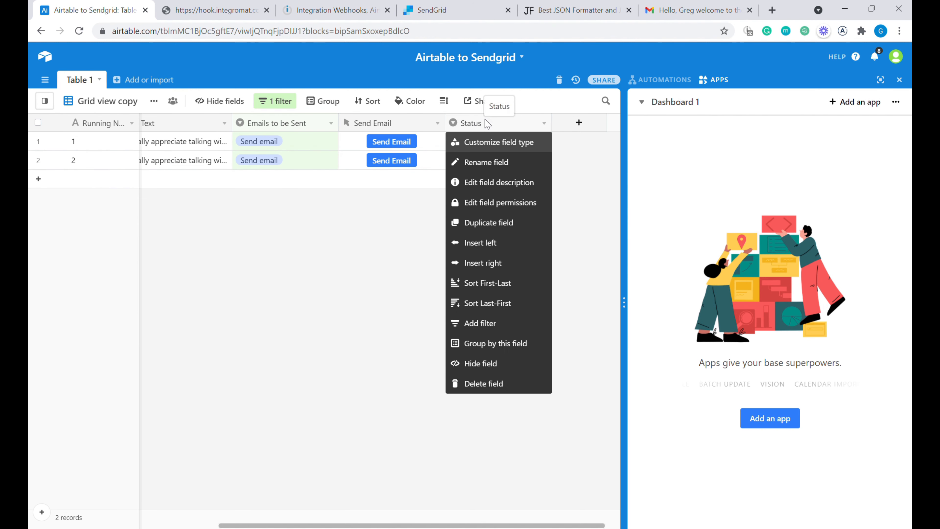
click(506, 328)
click(374, 149)
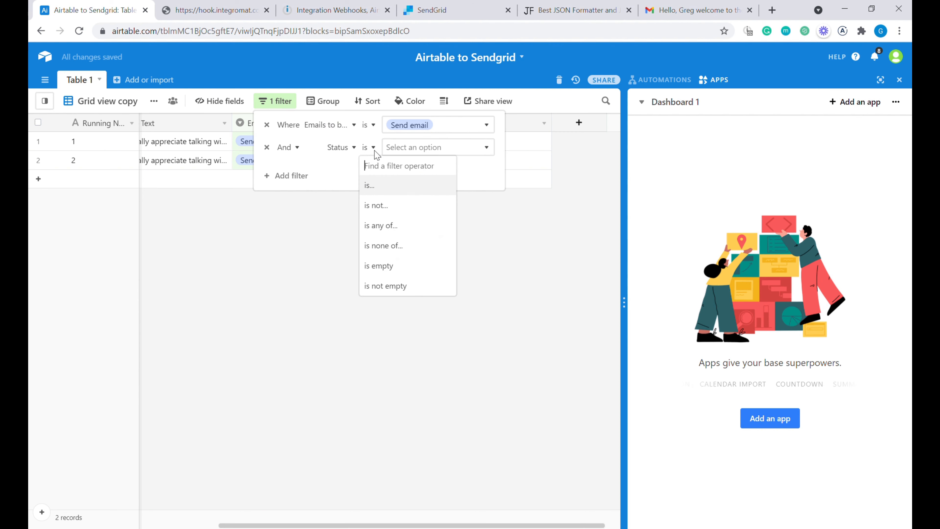
click(407, 266)
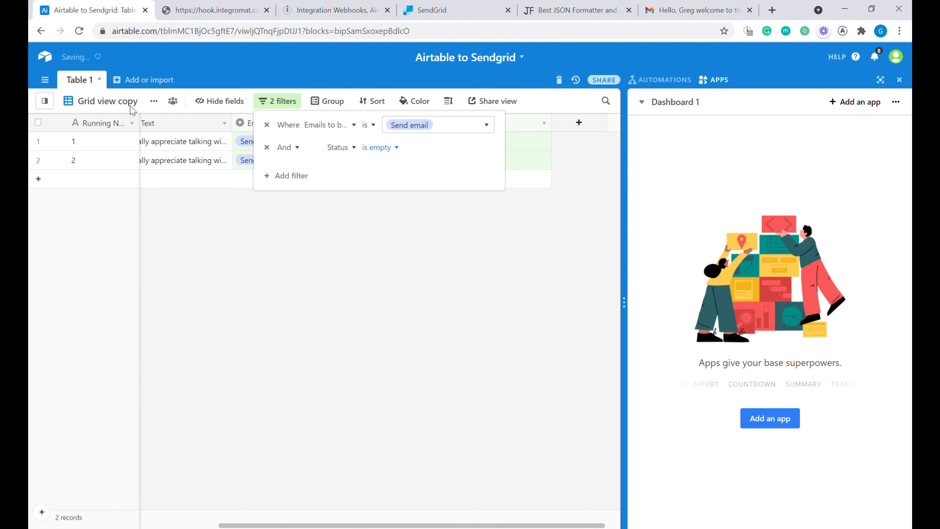
click(333, 239)
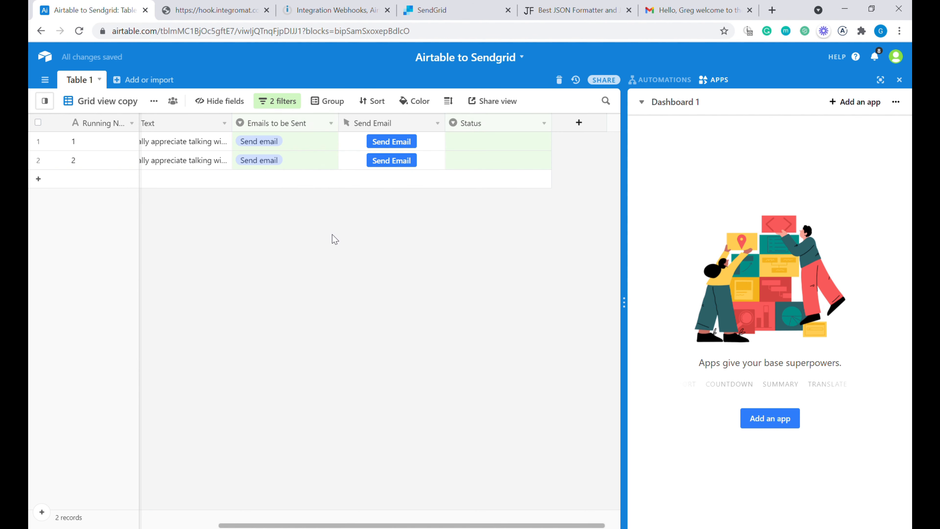
- Rename the view to 'Emails to be sent' and return to the Integromat scenario
click(153, 100)
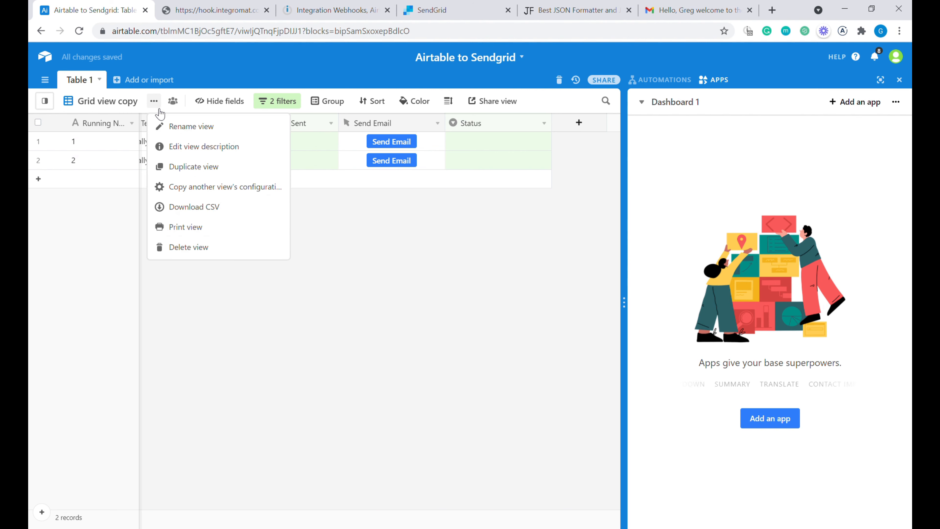
click(214, 132)
text(Emails to be sent)
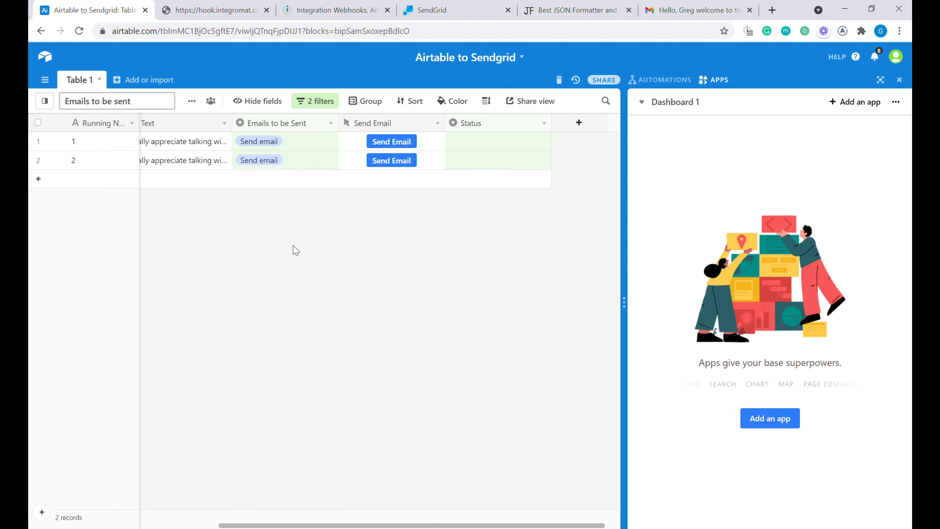
key(Return)
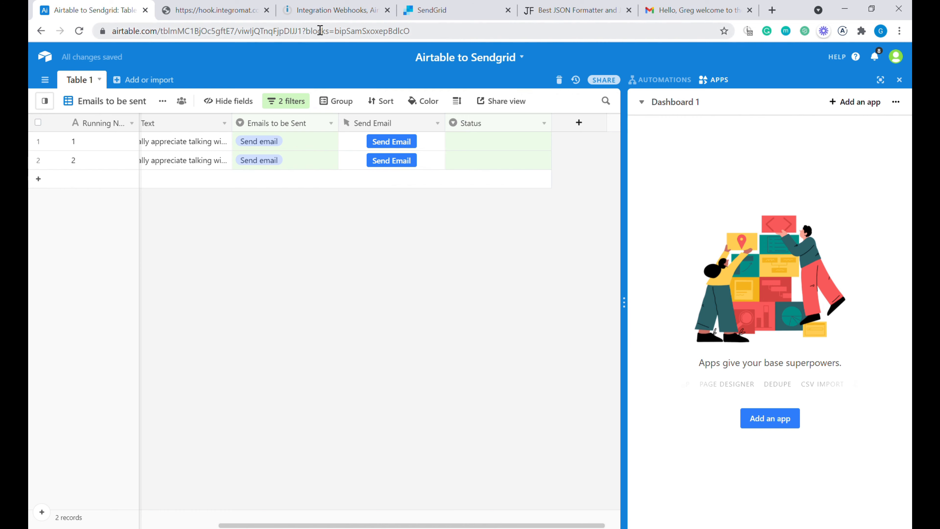
click(321, 10)
drag(318, 197, 369, 159)
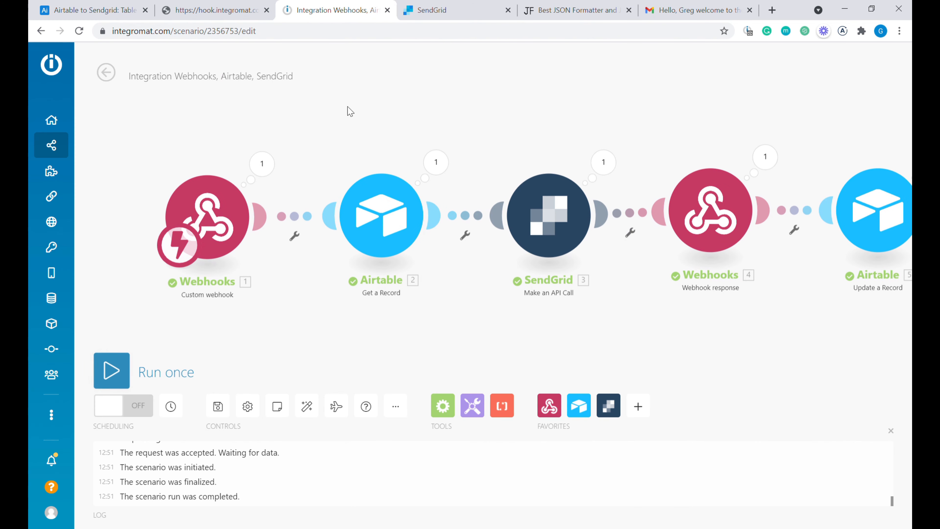
- Switch the scenario on with scheduling set to run immediately
drag(512, 301, 379, 301)
click(125, 406)
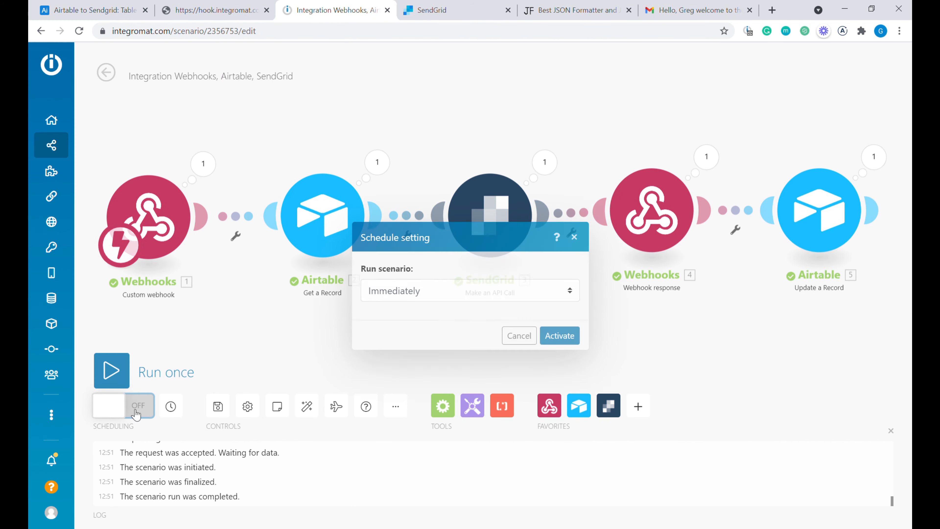
click(548, 329)
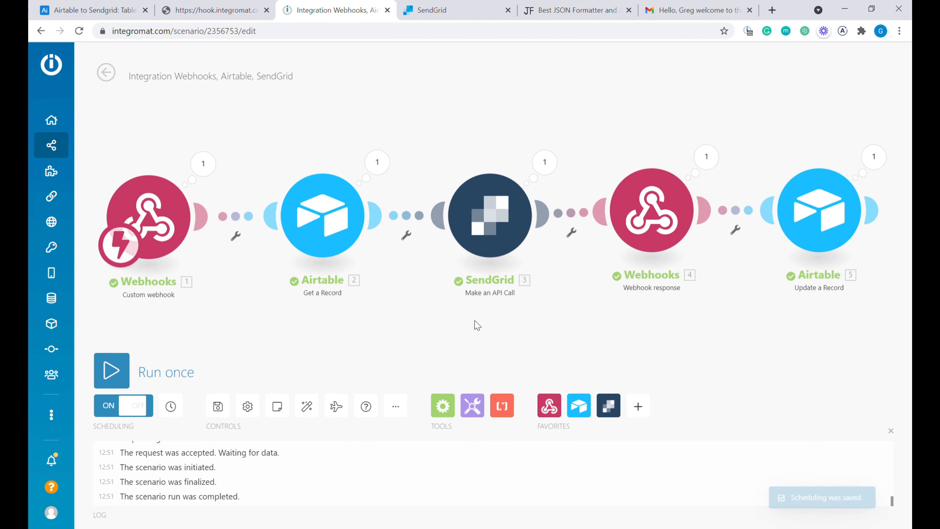
- Go back to the scenario overview showing the successful runs and open its Options menu
scroll(462, 303, down, 1)
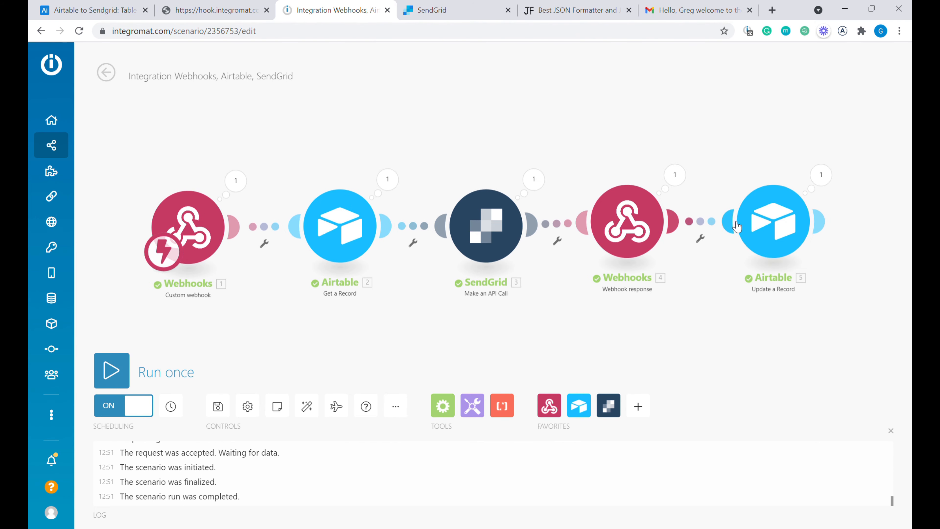
click(107, 73)
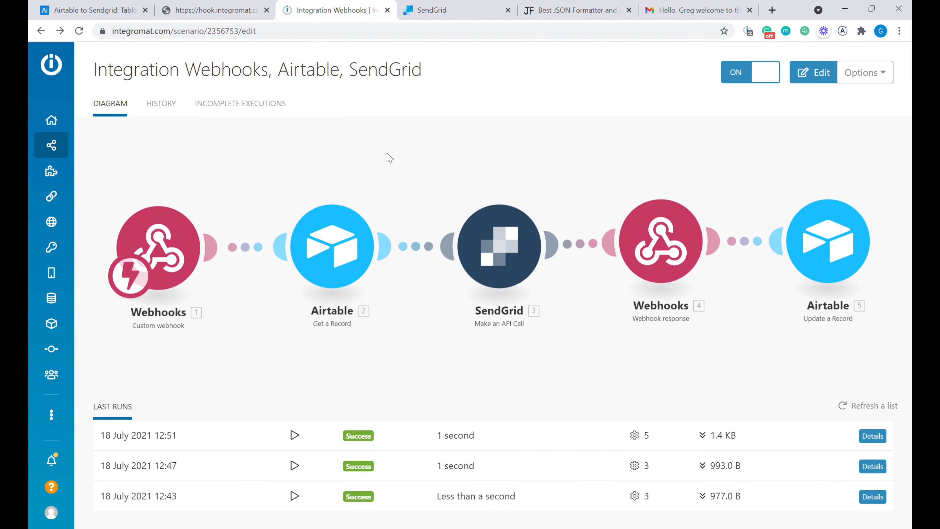
click(864, 73)
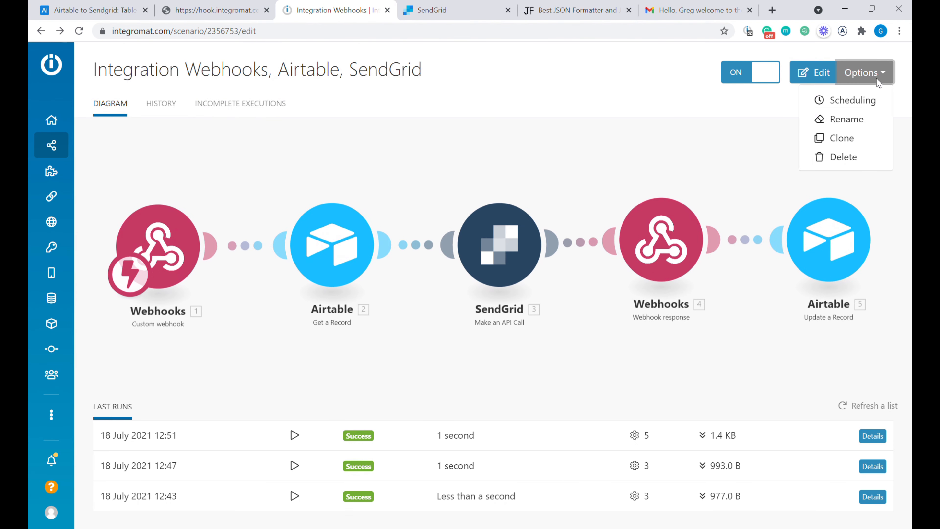
- Clone the scenario and unlink the Webhooks trigger from Get a Record in the copy
click(853, 141)
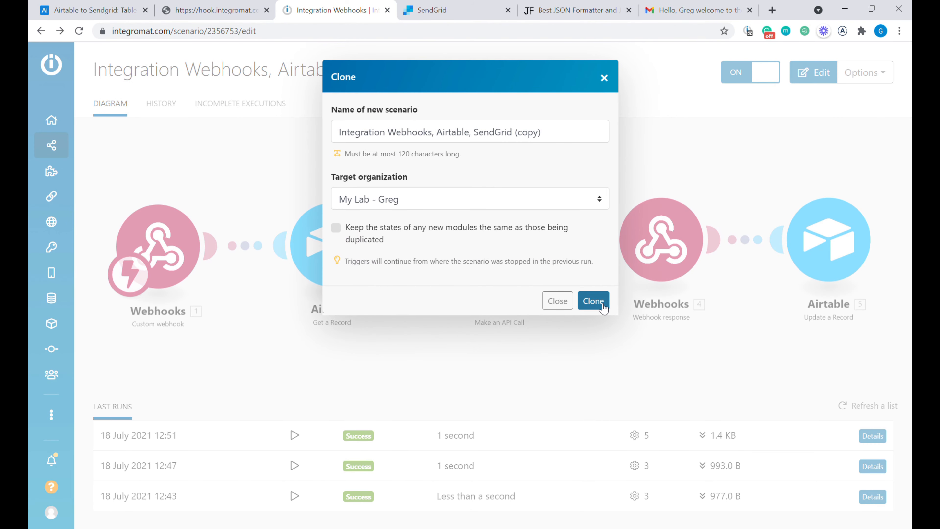
click(594, 300)
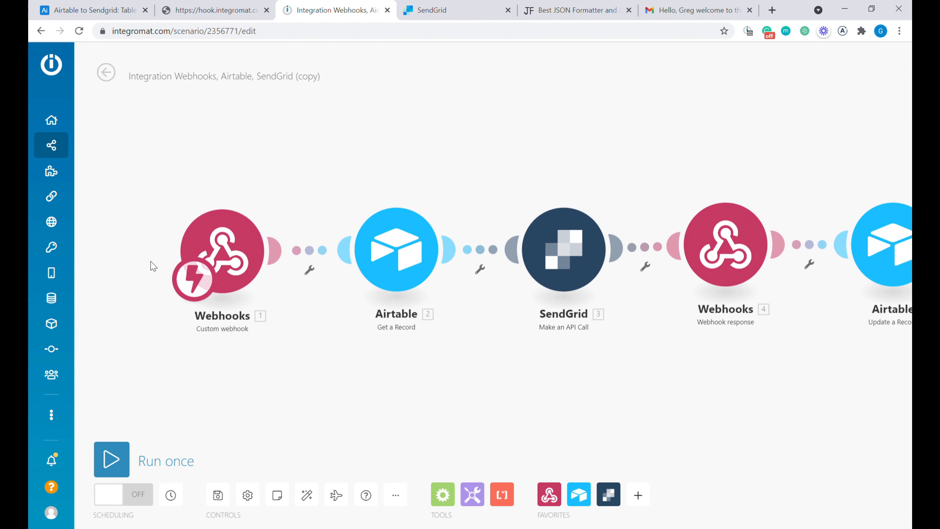
click(309, 269)
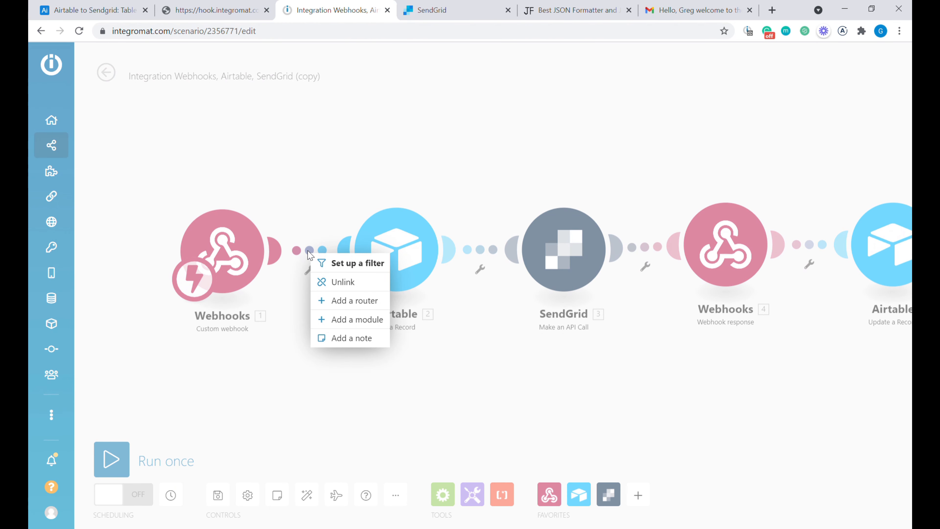
click(341, 283)
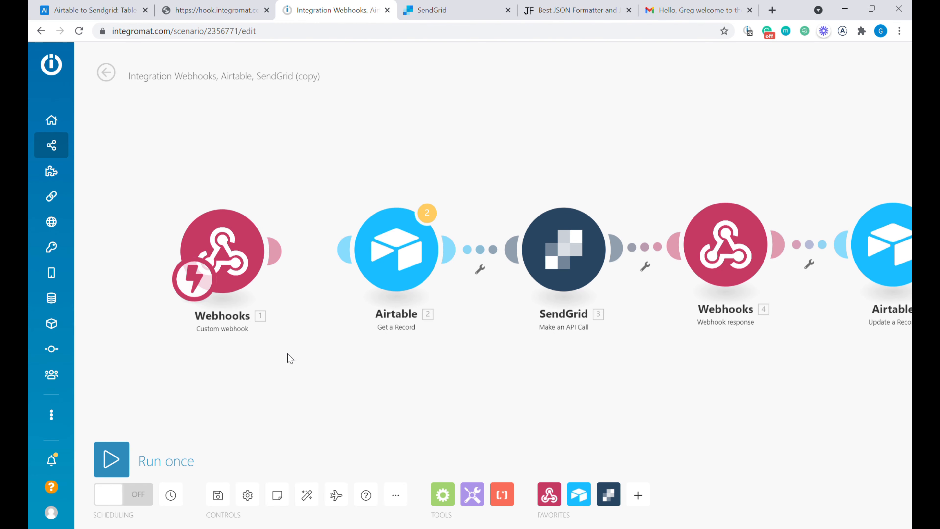
- Add an Airtable Search Records module, delete the Webhooks module, and connect Search Records to Get a Record
click(584, 499)
text(se)
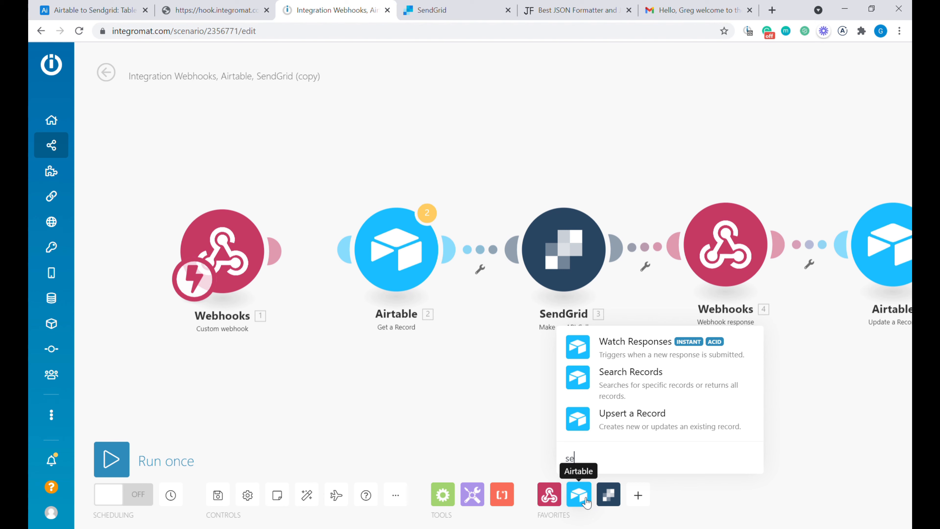
click(599, 385)
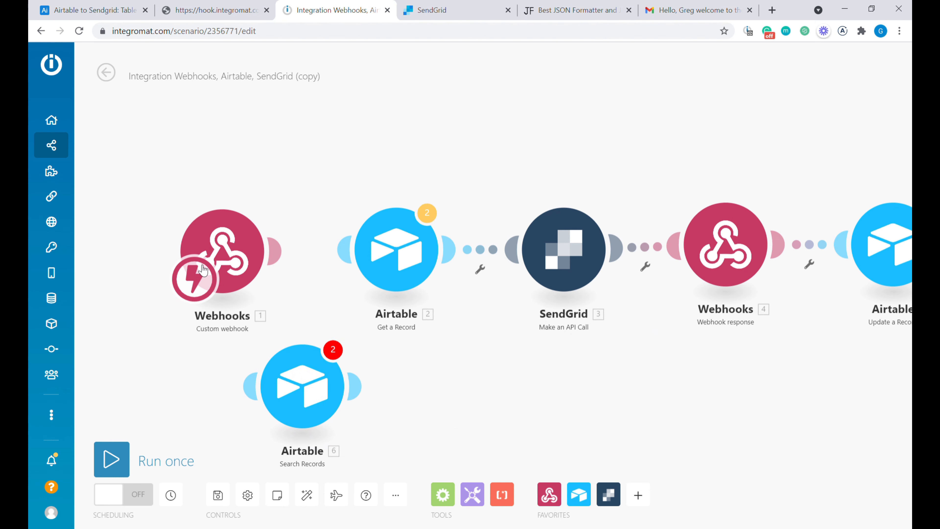
right_click(227, 225)
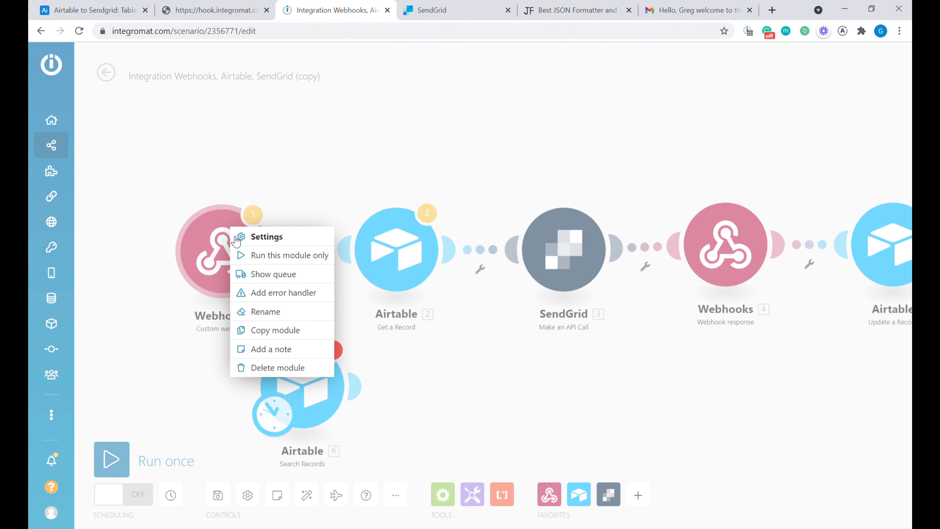
click(281, 366)
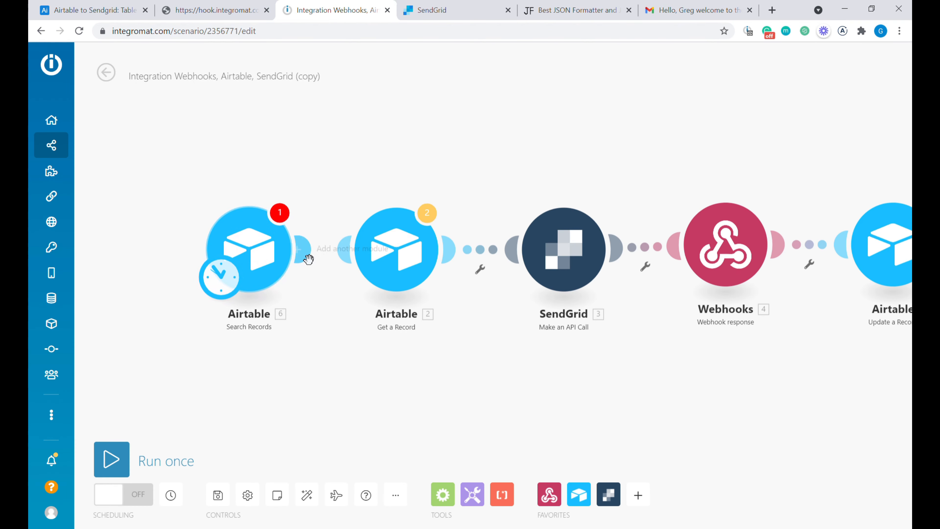
drag(318, 260, 348, 260)
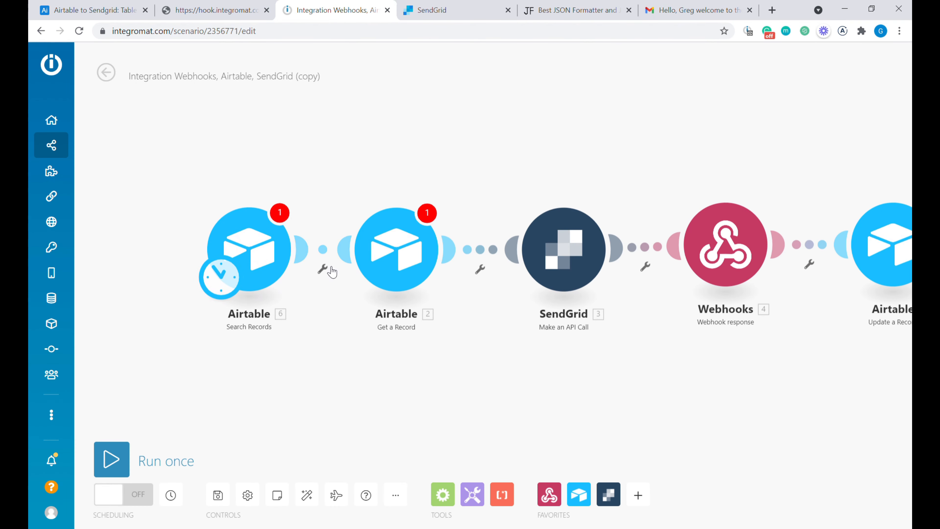
click(257, 243)
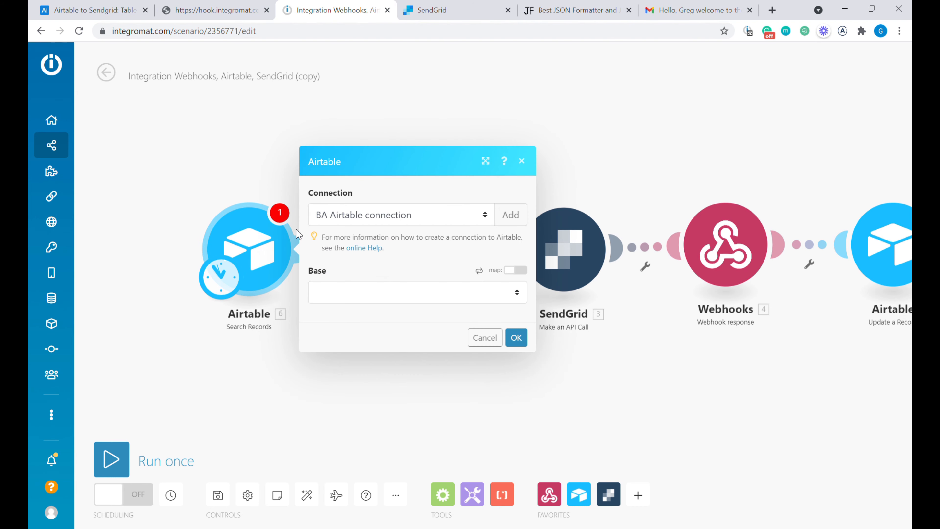
- Set Search Records to the Airtable connection, base 'Airtable to Sendgrid', Table 1, view 'Emails to be sent'
click(413, 215)
click(405, 247)
click(385, 292)
key(a)
key(a)
key(a)
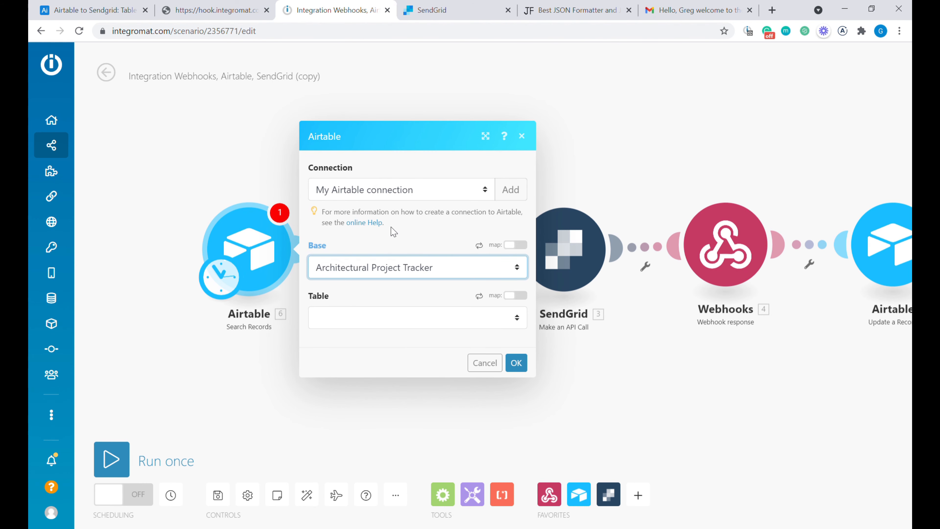
key(a)
click(446, 484)
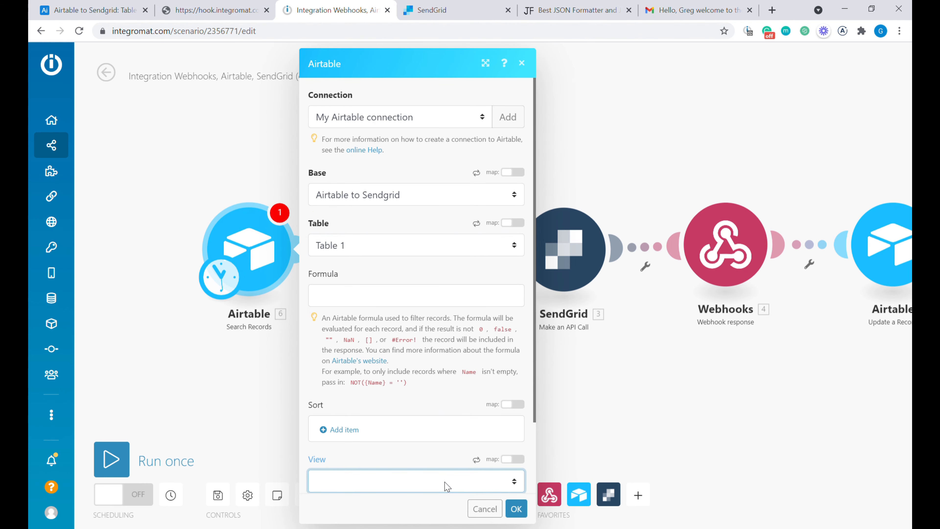
key(e)
click(517, 509)
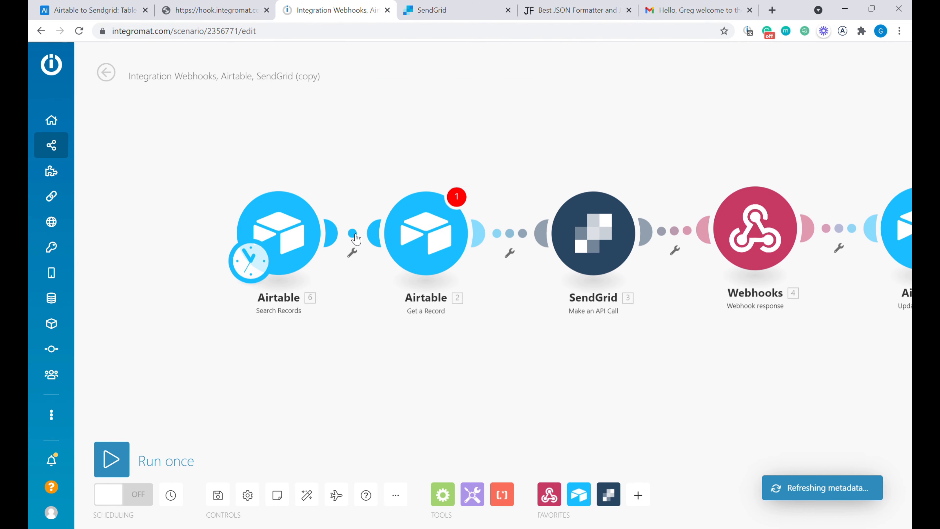
- Unlink Search Records from Get a Record and run the scenario once
click(349, 253)
click(410, 265)
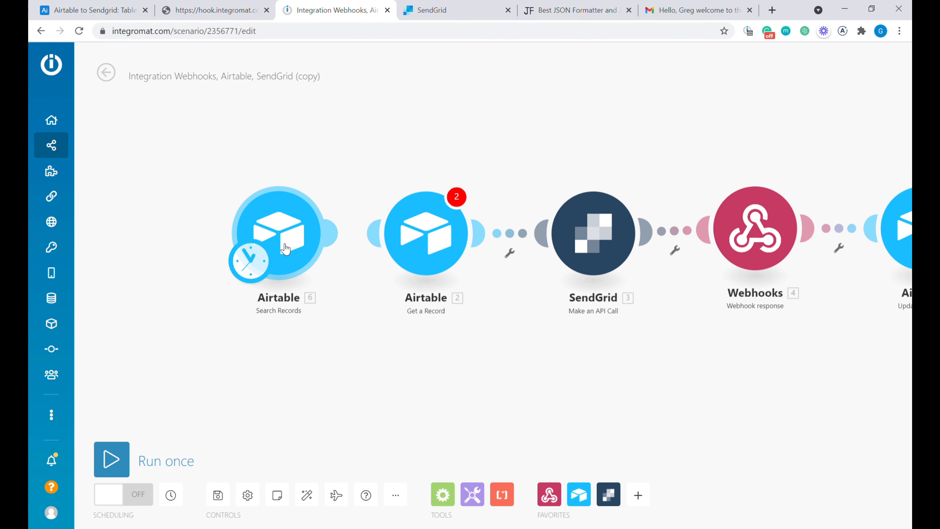
click(123, 470)
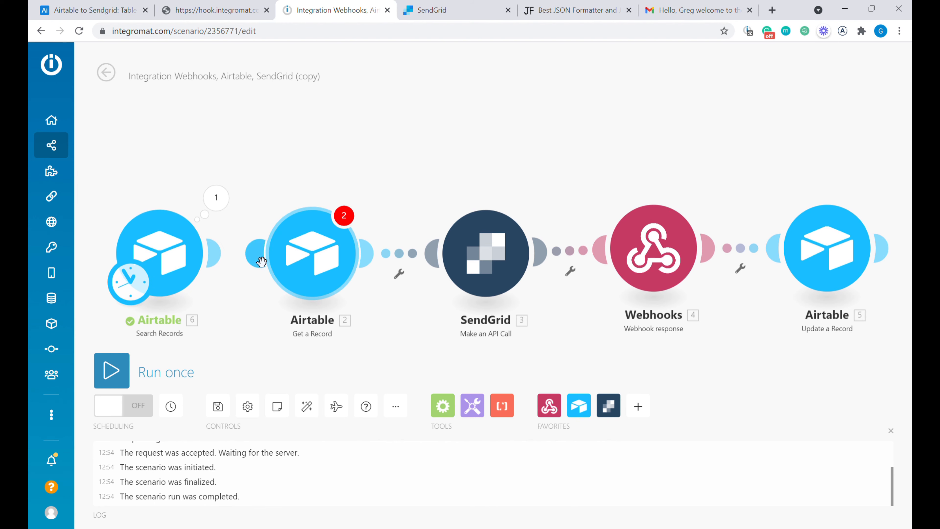
- Inspect the two returned bundles and compare them with the Send email rows in Airtable
mouse_move(222, 264)
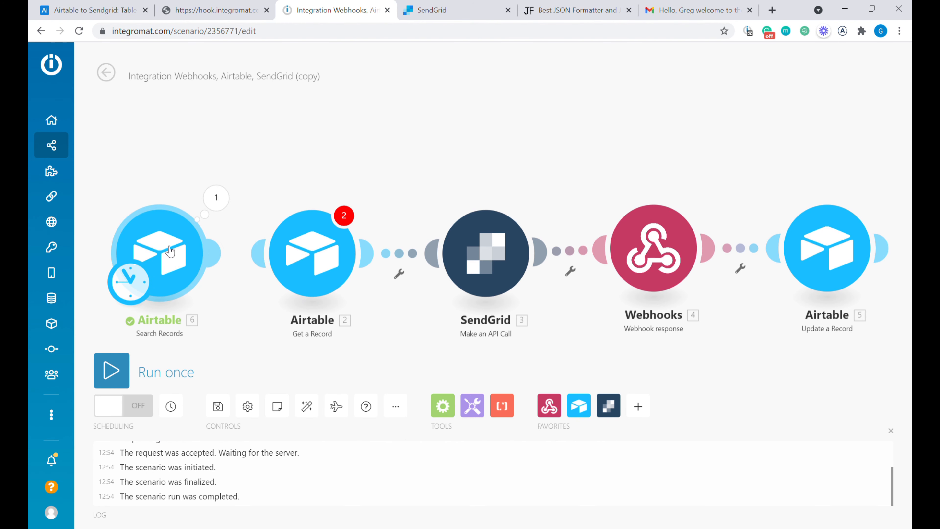
click(216, 198)
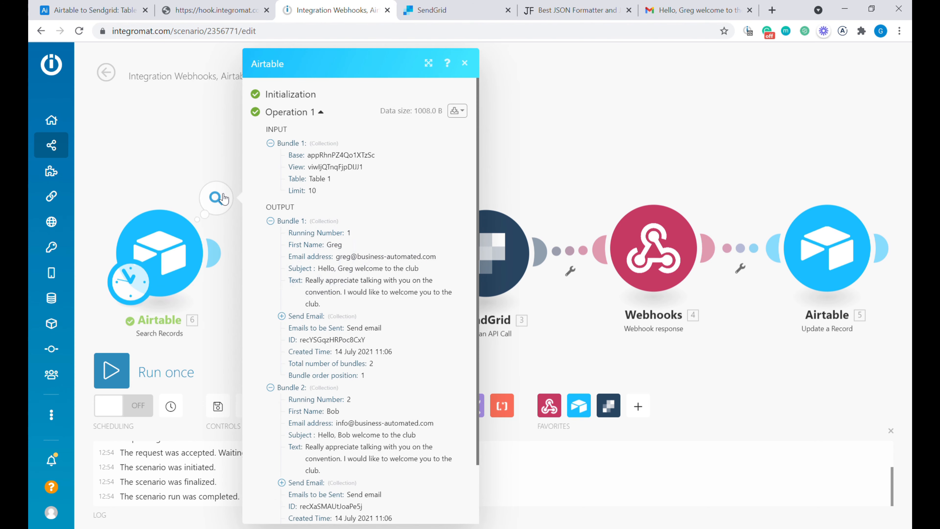
click(271, 221)
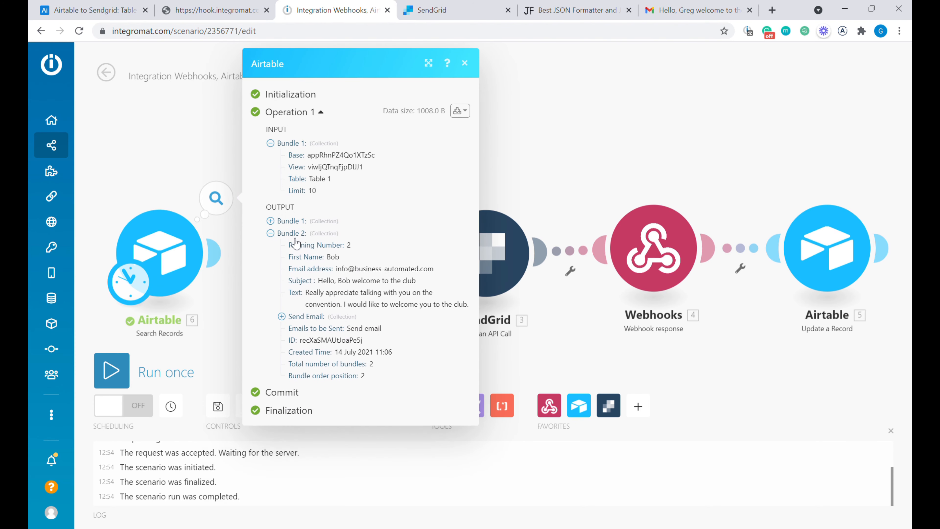
click(292, 234)
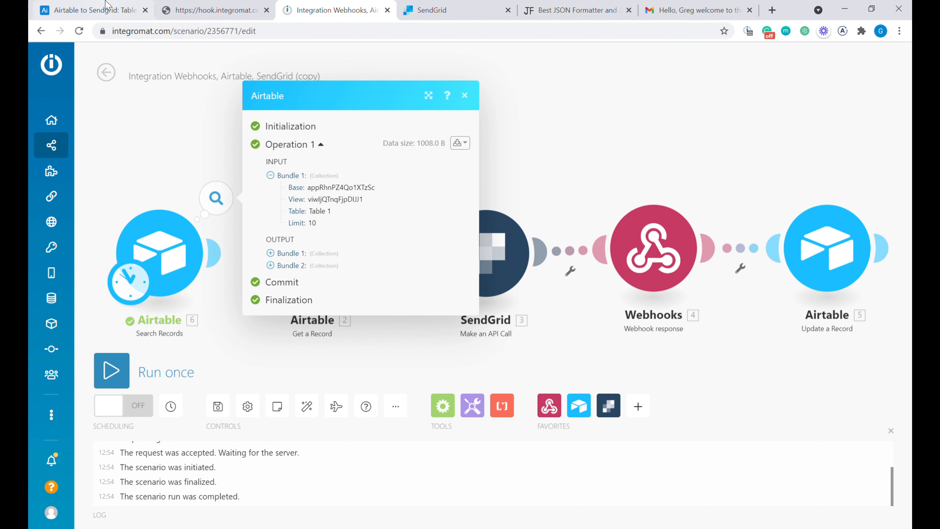
click(96, 10)
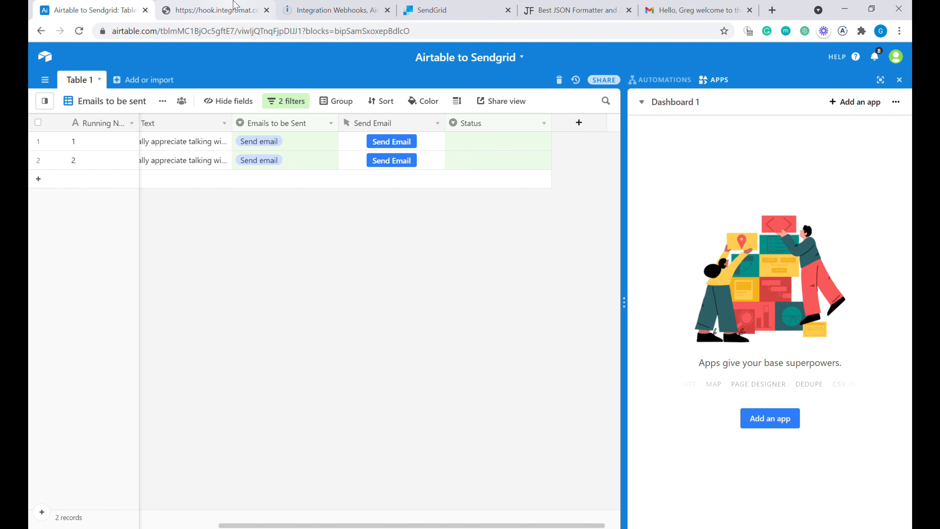
click(333, 5)
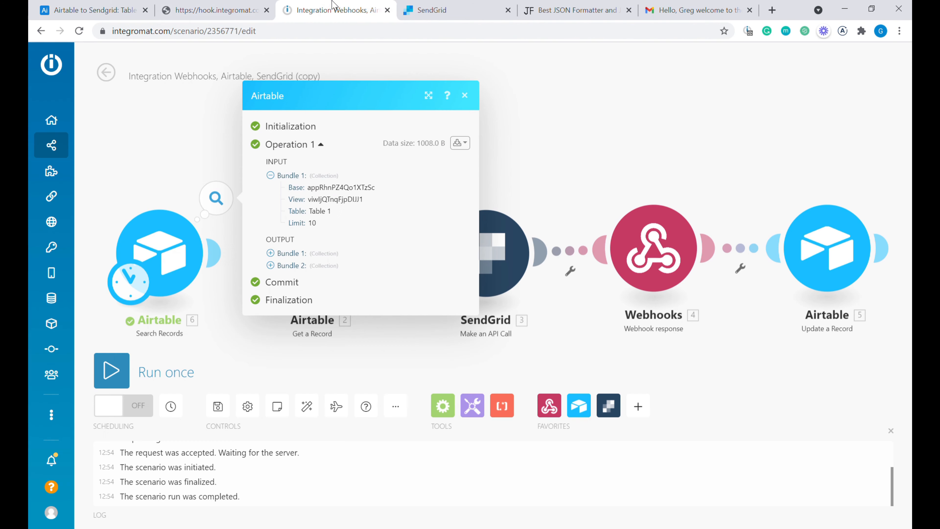
click(252, 360)
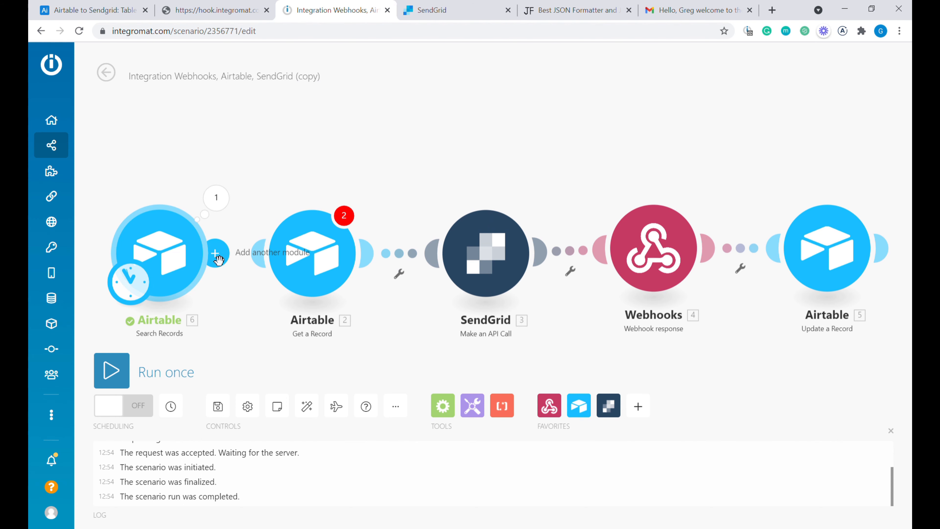
- Replace Get a Record's Record ID mapping 1.recordId with the search result's 6. ID
click(319, 264)
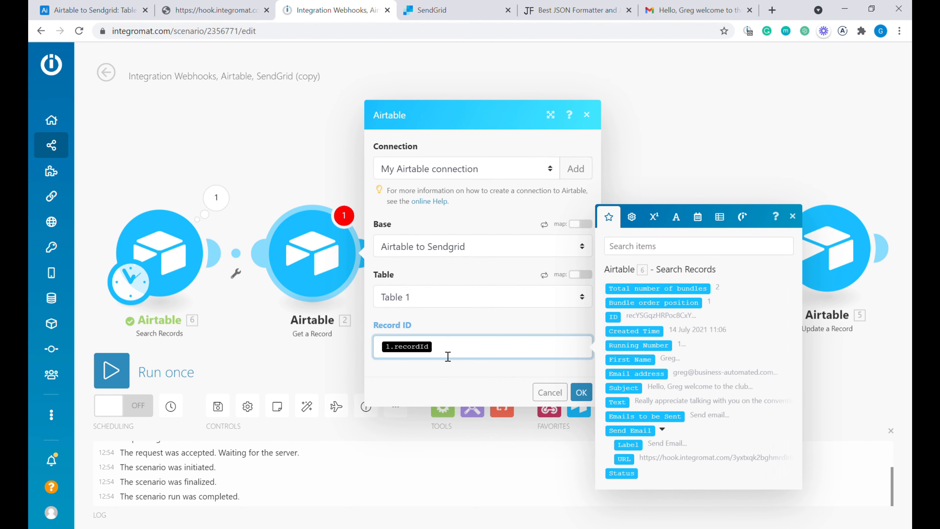
key(BackSpace)
click(613, 307)
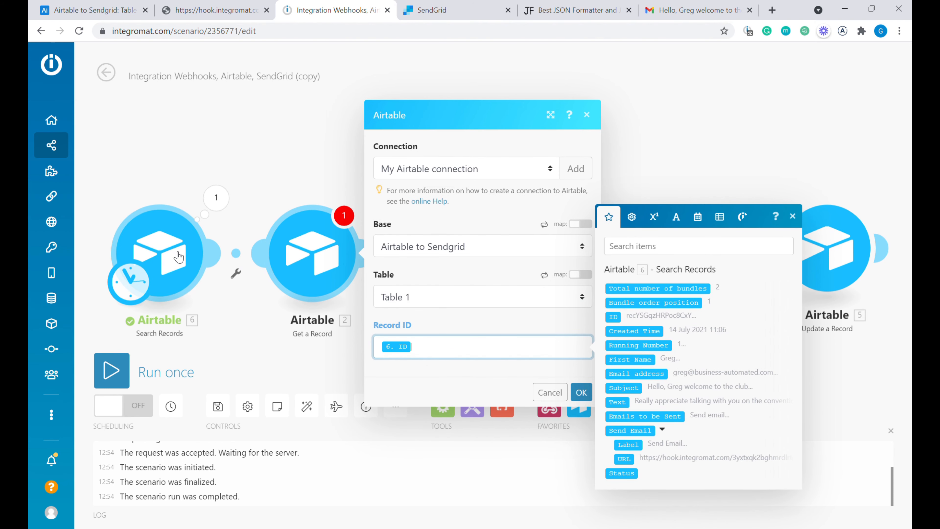
click(582, 395)
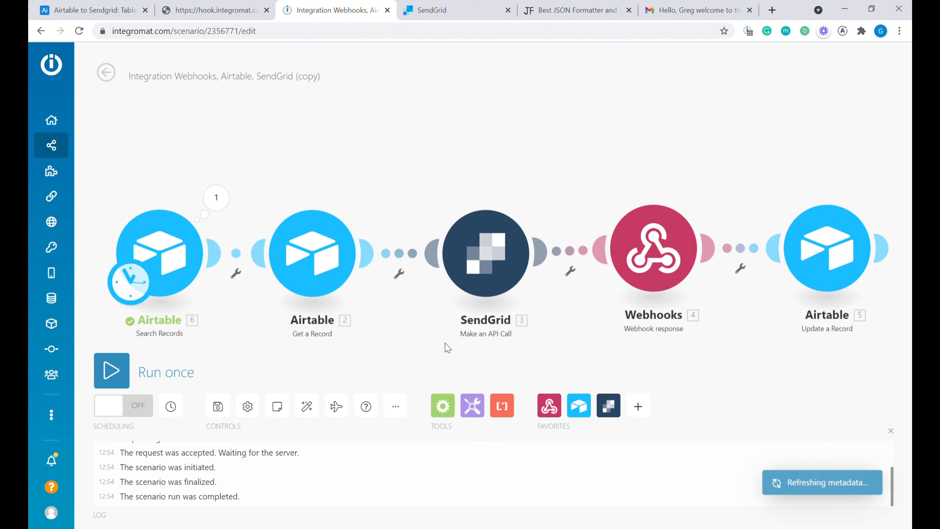
- Delete the Webhook response module and auto-align the remaining modules
scroll(461, 297, down, 2)
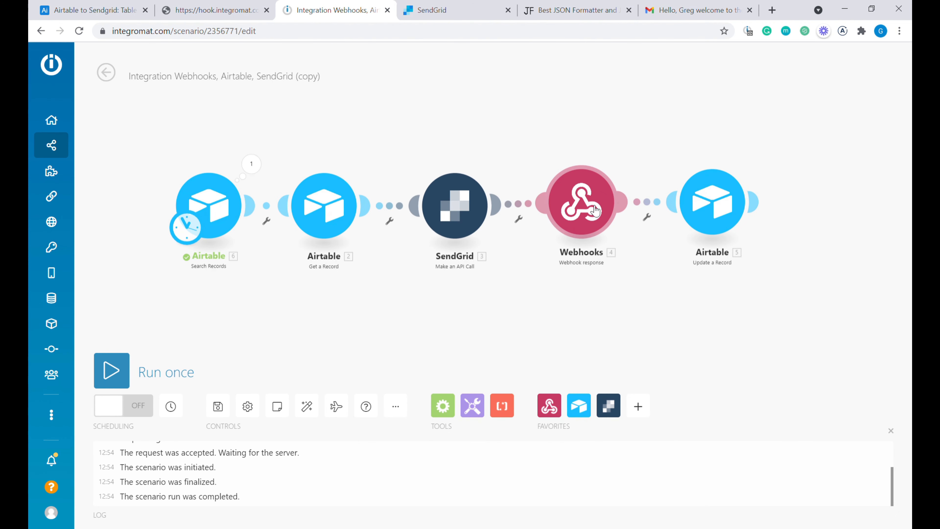
right_click(585, 199)
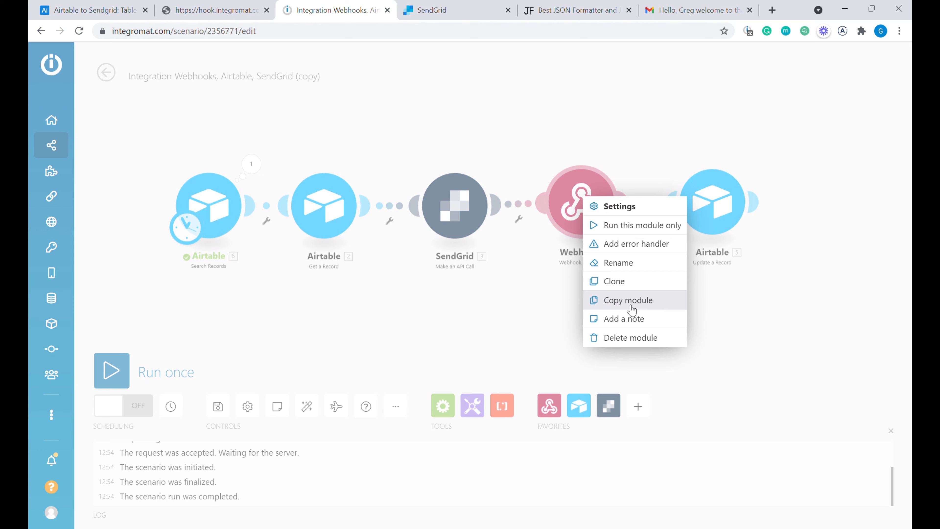
click(646, 338)
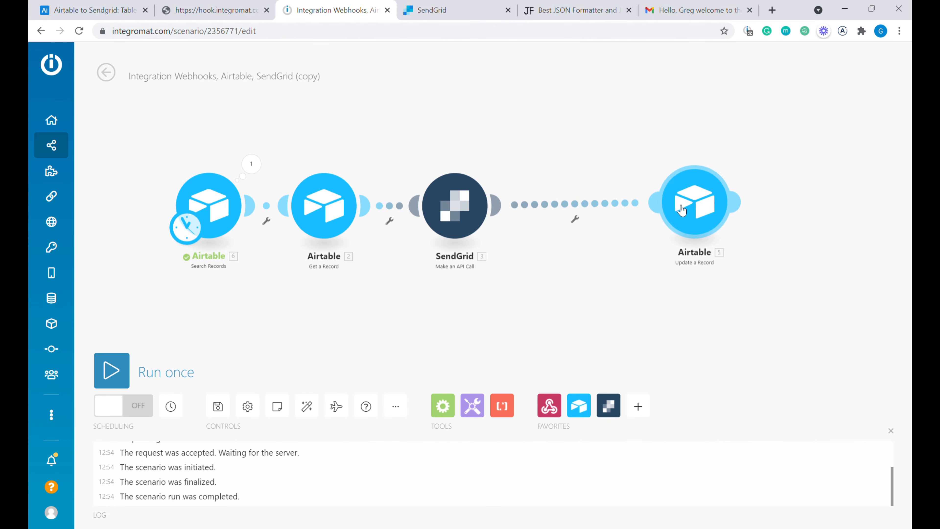
click(305, 404)
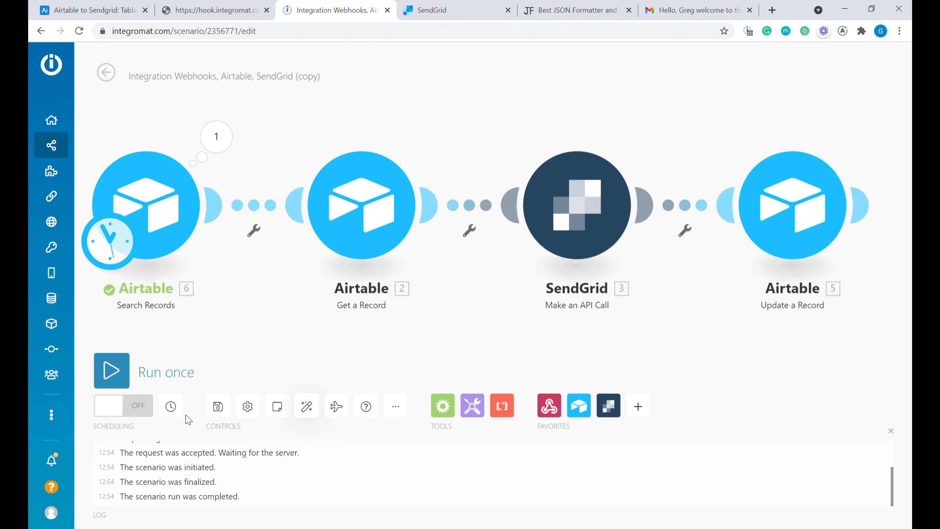
- Review the schedule without changes, run the scenario once through all four modules, and view Airtable
click(170, 406)
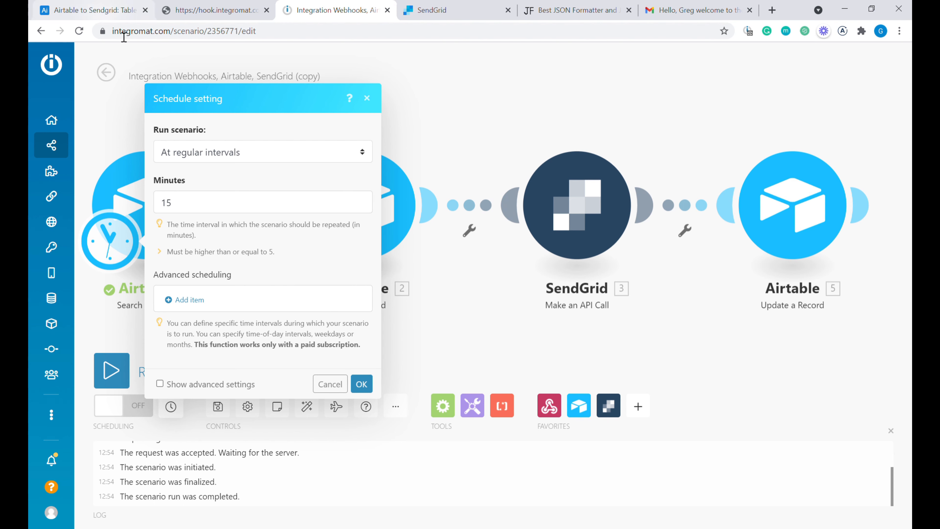
click(252, 162)
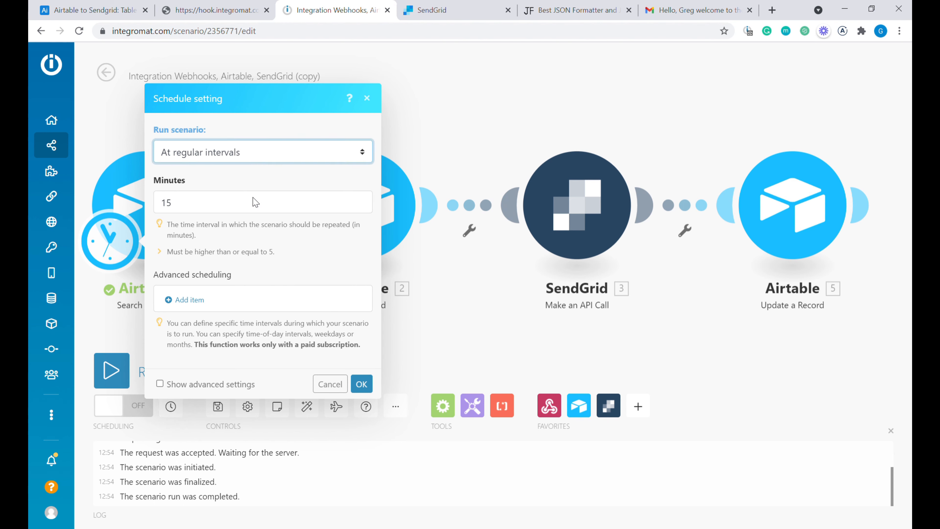
click(284, 133)
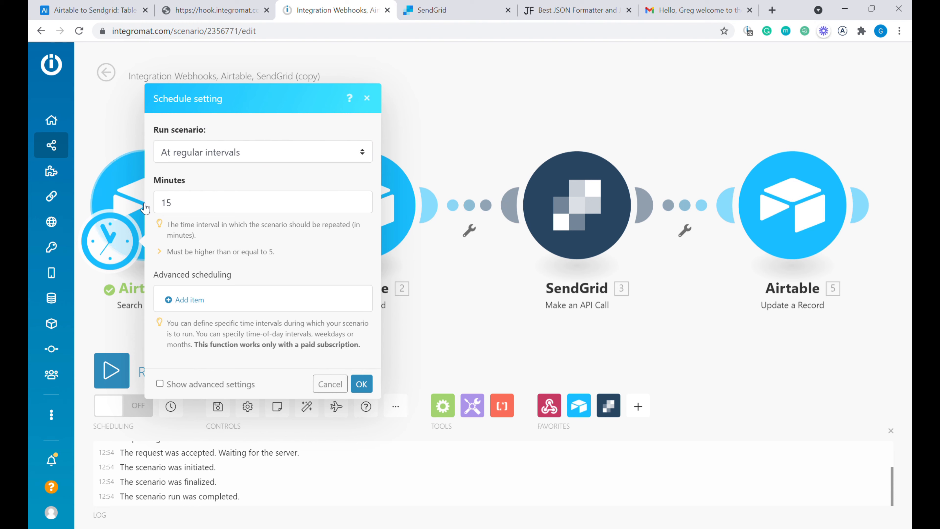
click(335, 385)
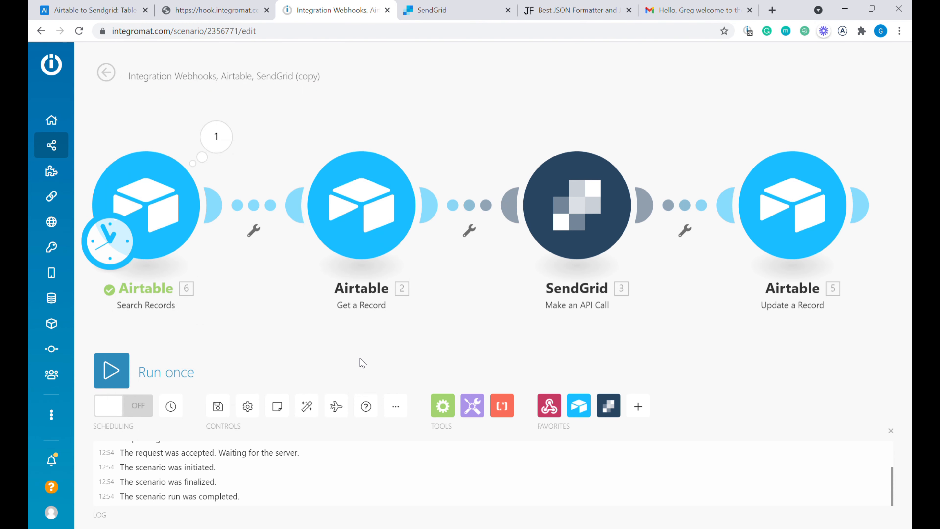
click(118, 371)
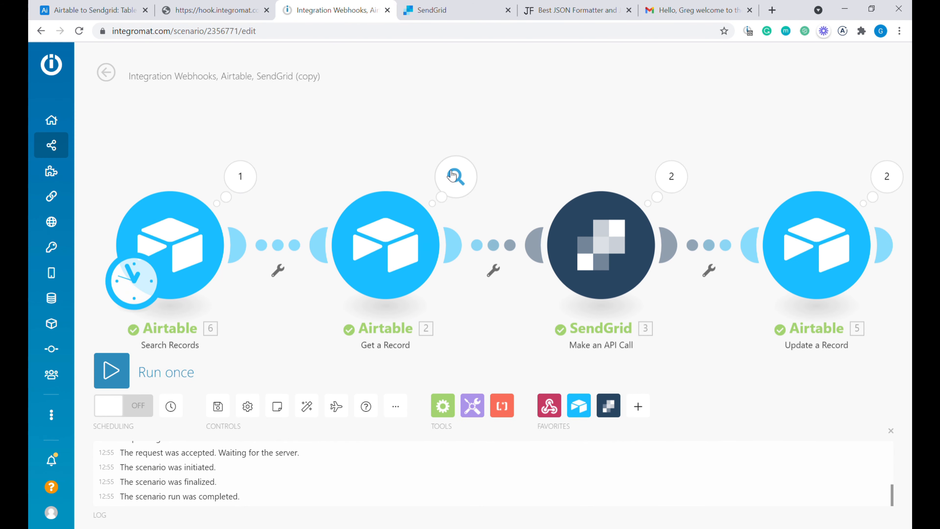
click(105, 8)
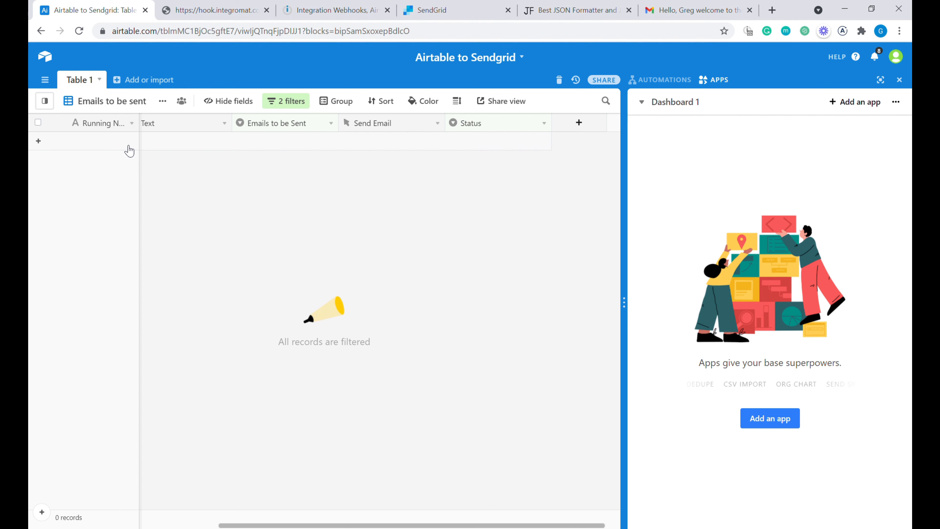
- Switch Airtable to Grid view and check that rows 1 and 2 read Email Sent Succesfully!
click(118, 104)
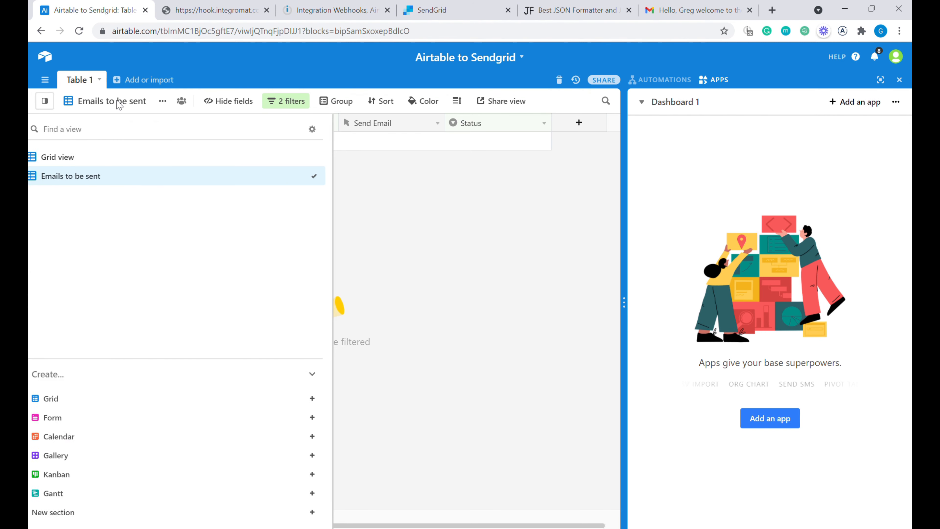
click(109, 158)
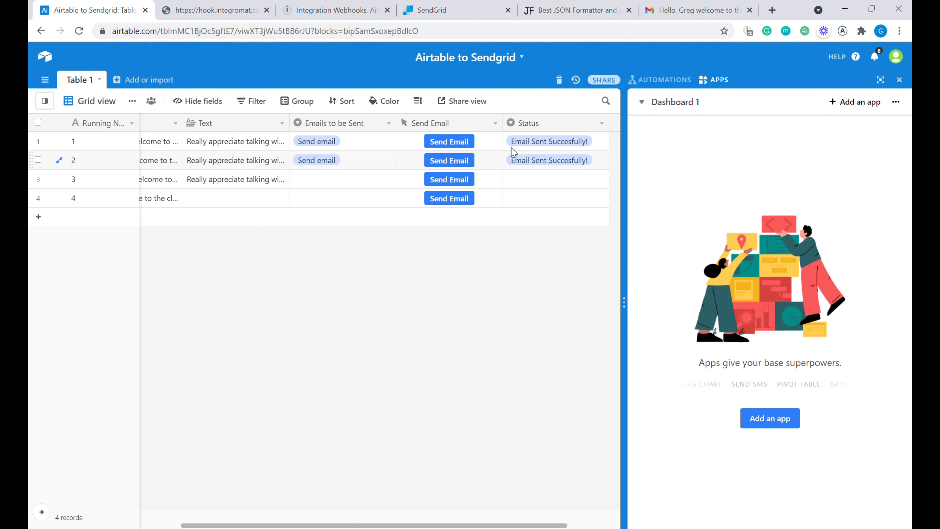
click(569, 148)
click(574, 167)
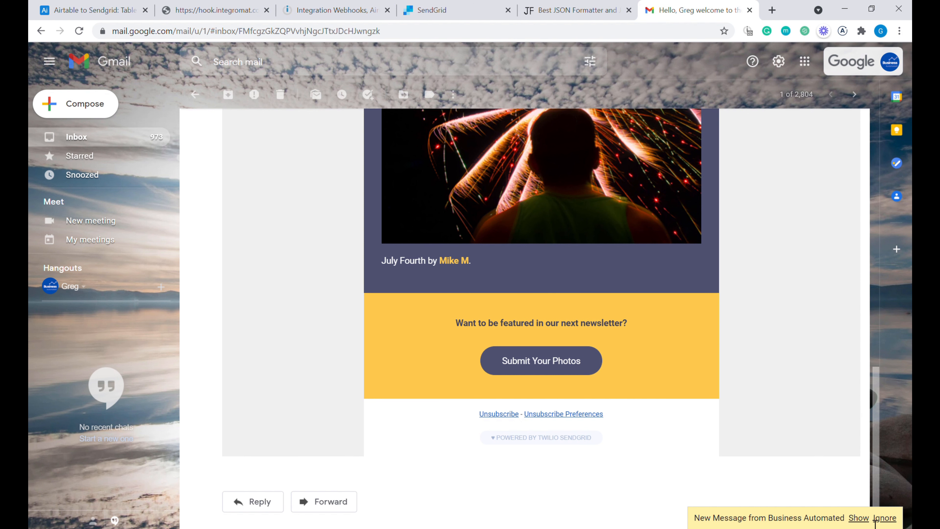
- Read the SendGrid welcome email to its footer, then view the webhook's Email succesfully sent! page
click(858, 518)
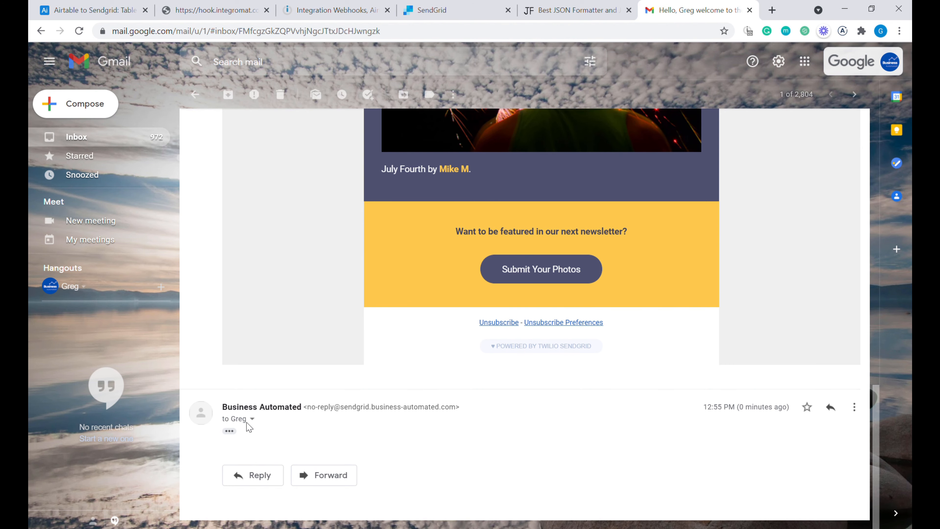
click(230, 431)
scroll(405, 326, down, 12)
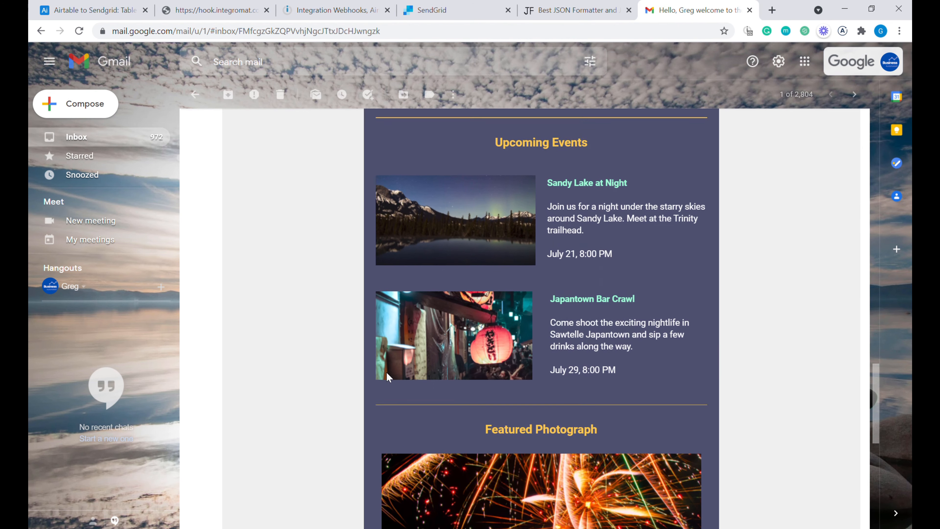
scroll(386, 376, down, 10)
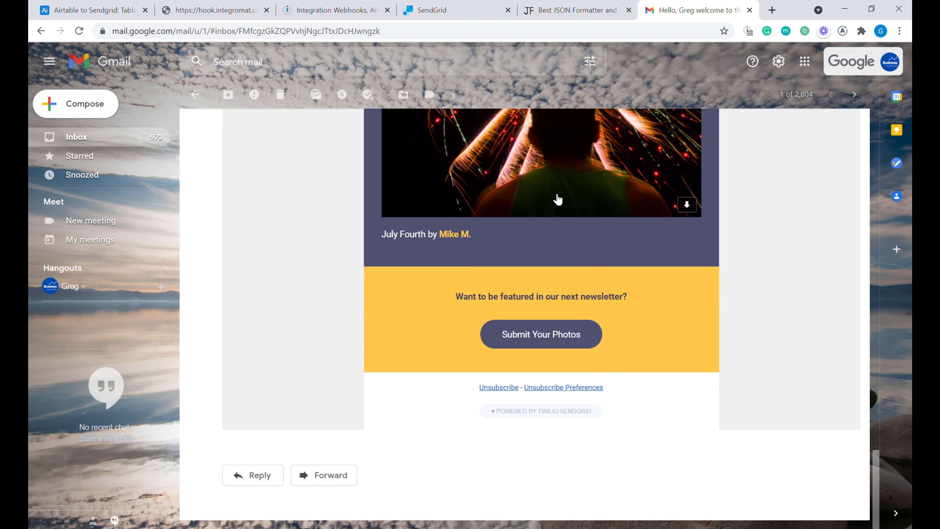
click(130, 6)
click(177, 9)
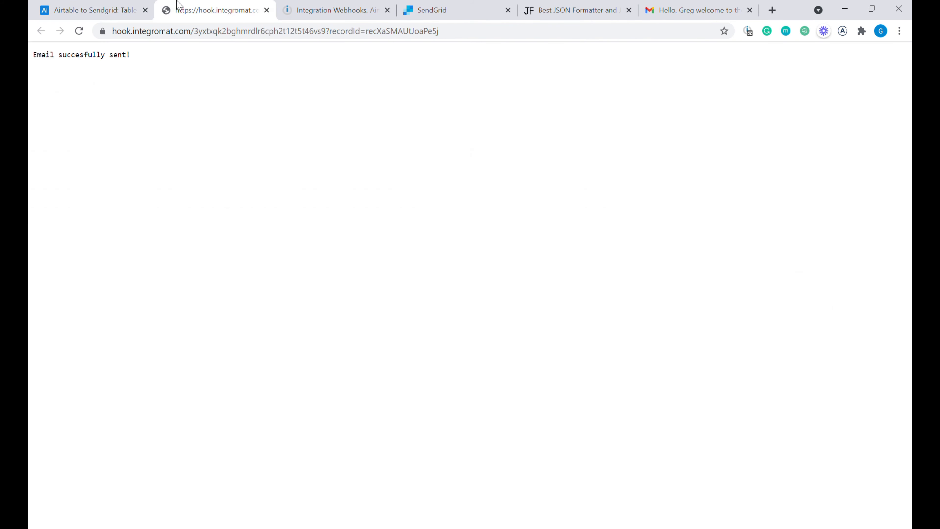
- Close the webhook page and start adding quote characters to row 2's Airtable message text
click(266, 10)
click(148, 10)
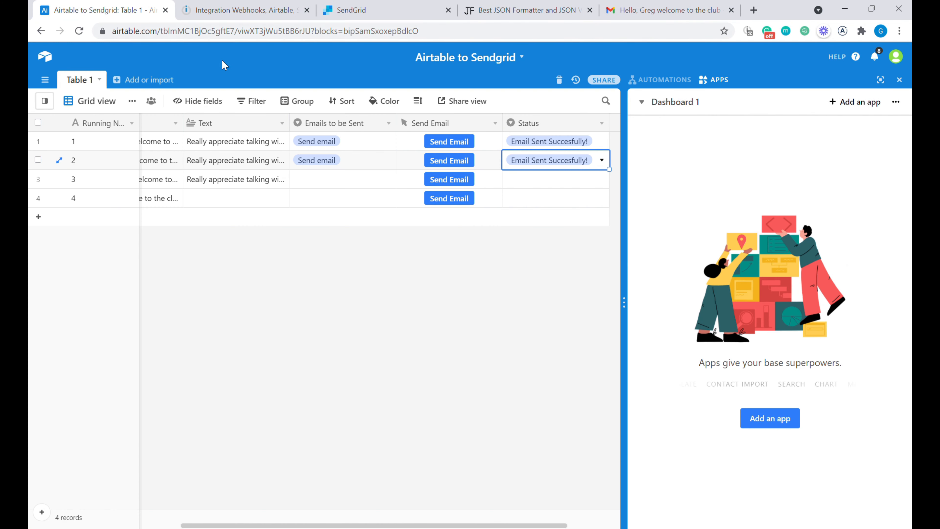
double_click(238, 161)
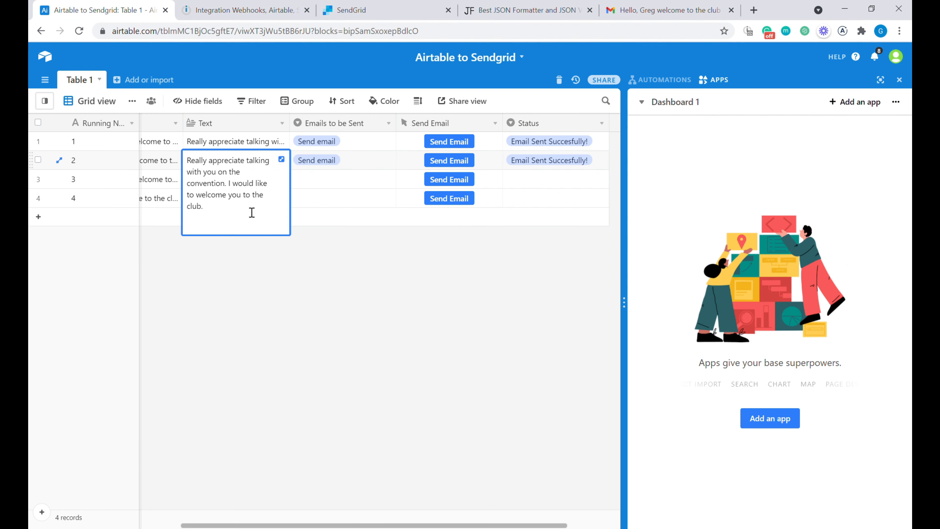
text("")
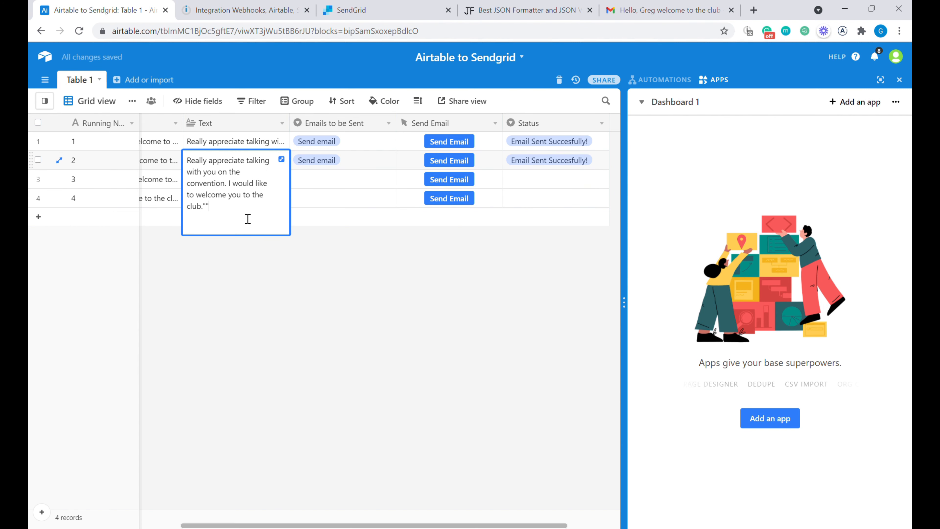
- Review the SendGrid API call settings in the Integromat scenario
click(237, 10)
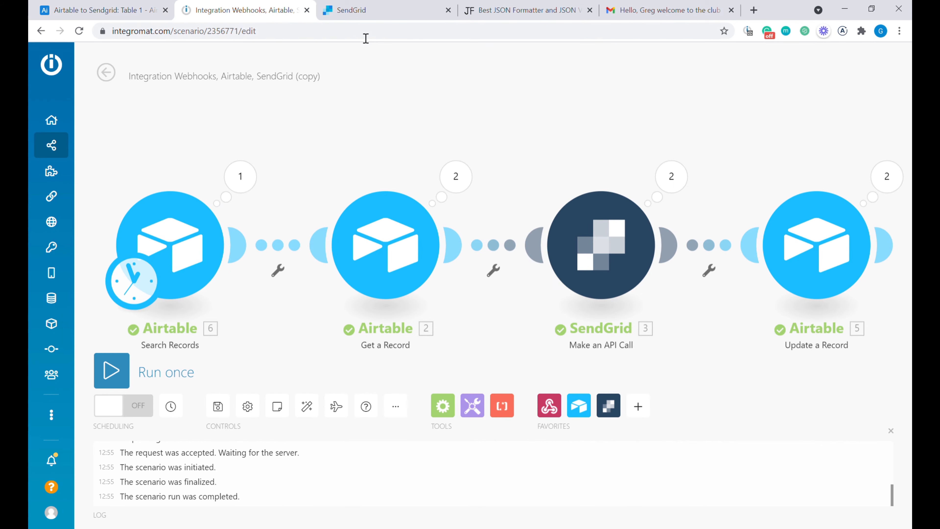
click(575, 249)
scroll(823, 388, down, 6)
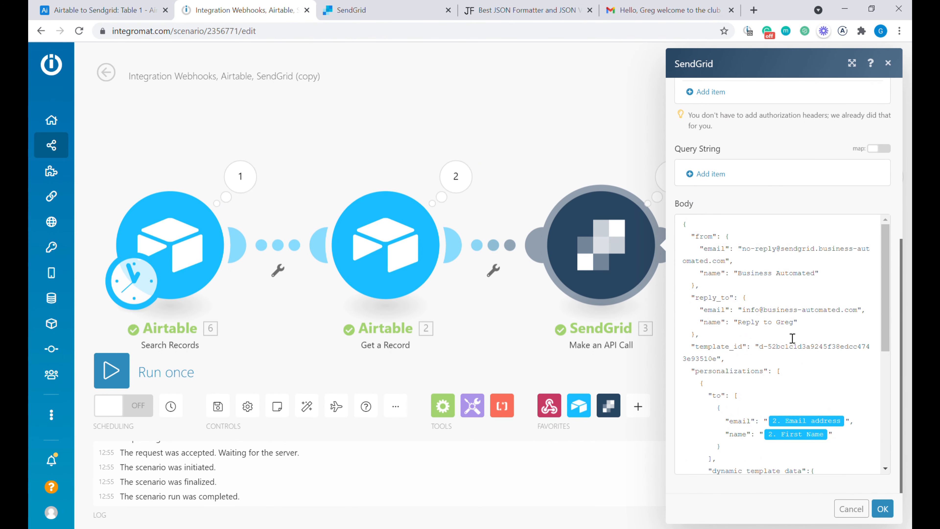
scroll(813, 385, down, 5)
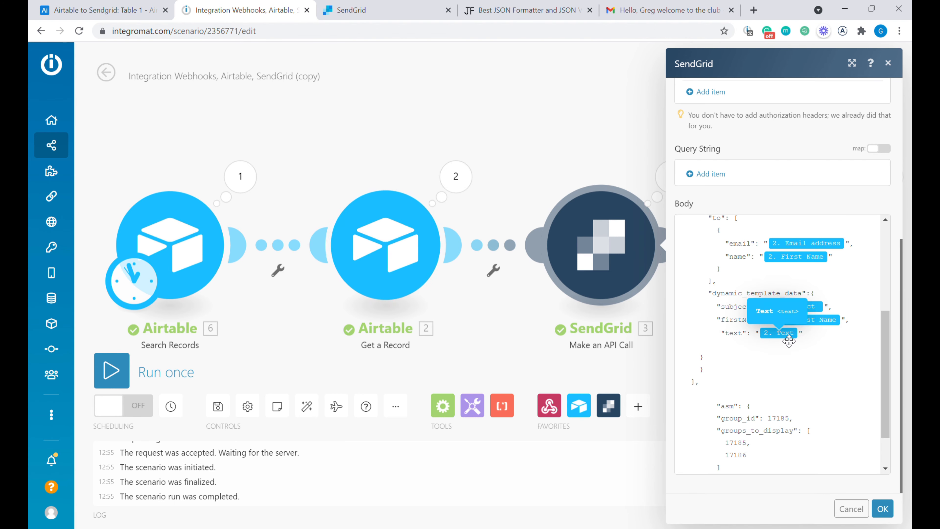
- Insert "Test""Test" at the start of row 2's message text in Airtable
click(100, 10)
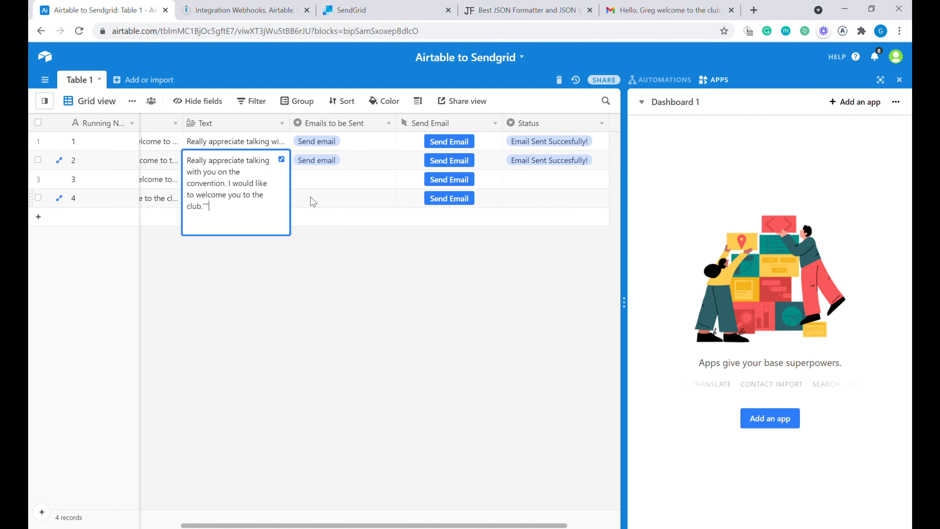
click(326, 203)
click(229, 163)
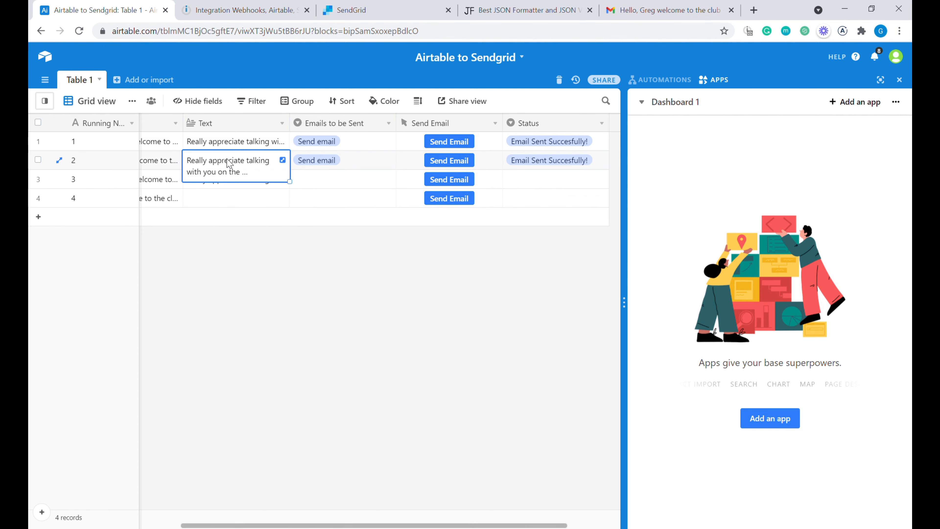
click(196, 165)
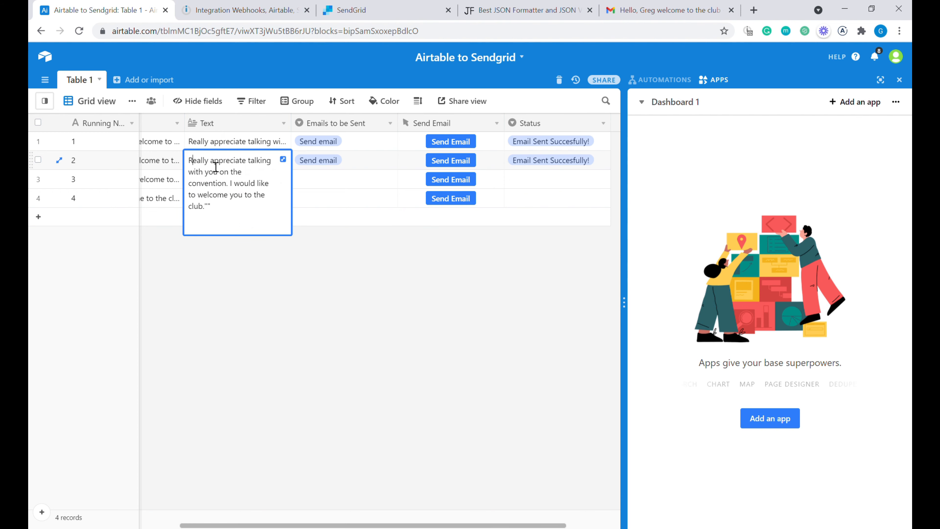
key(Left)
text("Test""Test")
click(354, 199)
- Clear row 2's Send email tag and Email Sent Succesfully! status
click(366, 165)
key(Delete)
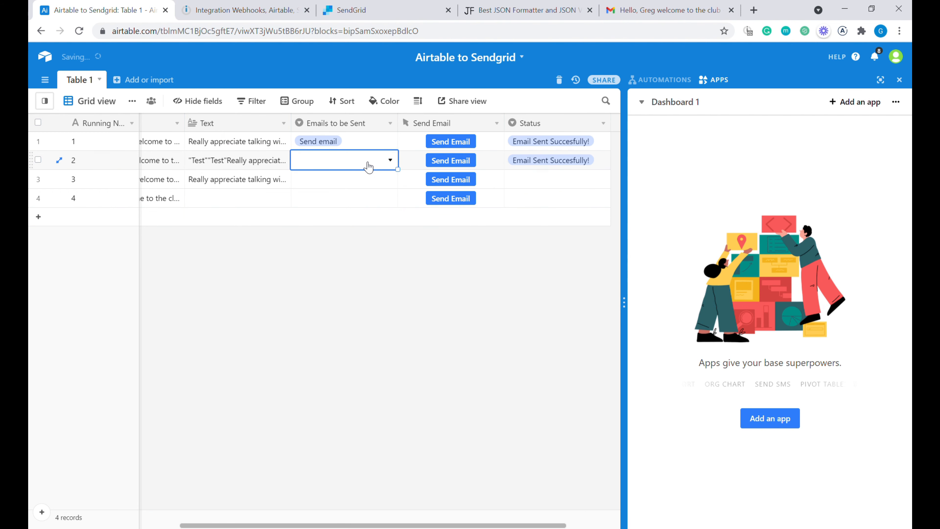
key(Right)
key(Right)
key(Delete)
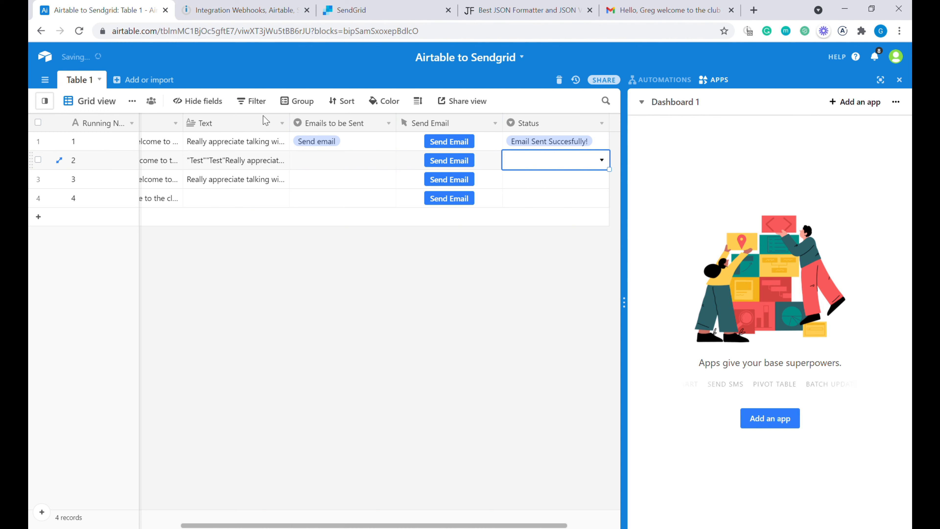
click(246, 11)
- Run the scenario once and inspect the Get a Record error and Search Records output
click(362, 313)
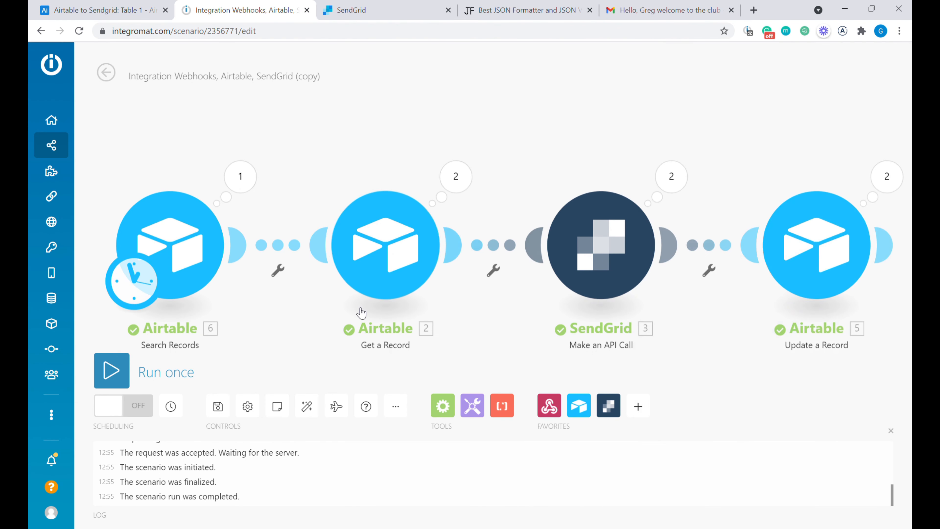
click(115, 370)
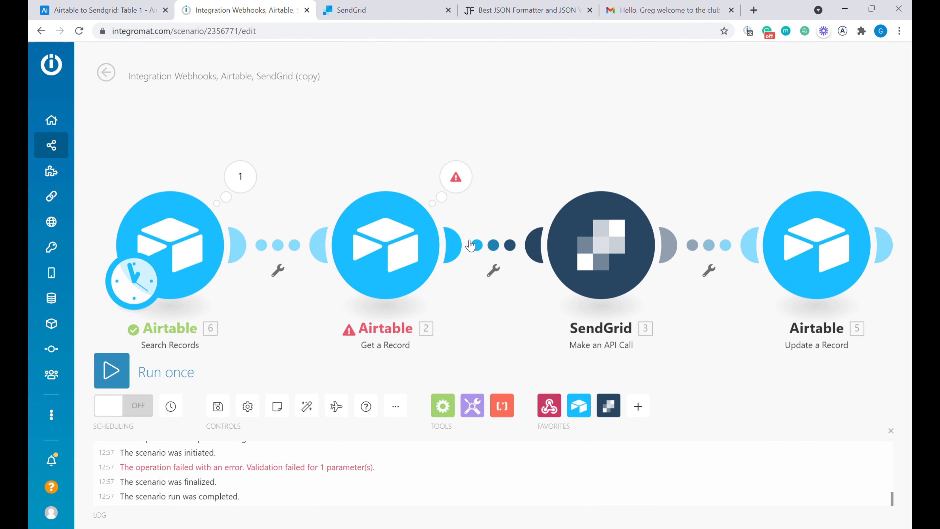
click(468, 176)
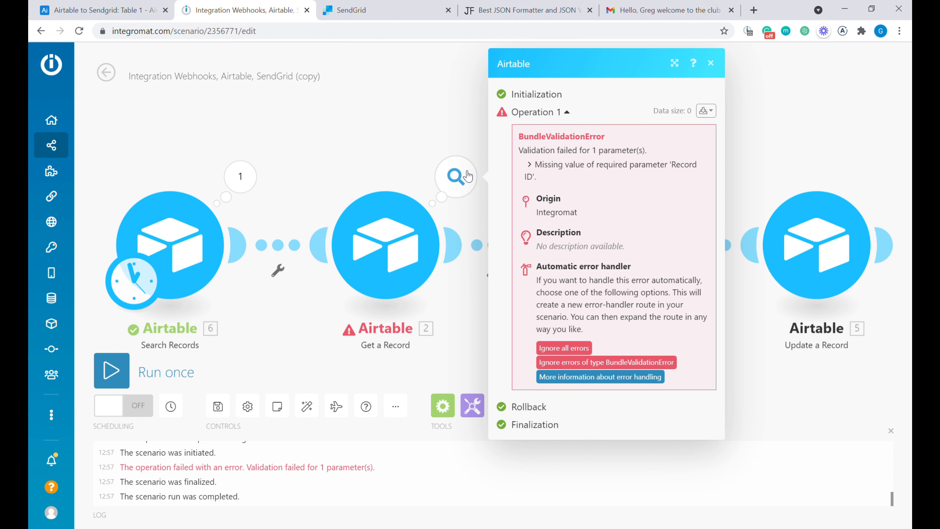
click(304, 173)
click(237, 177)
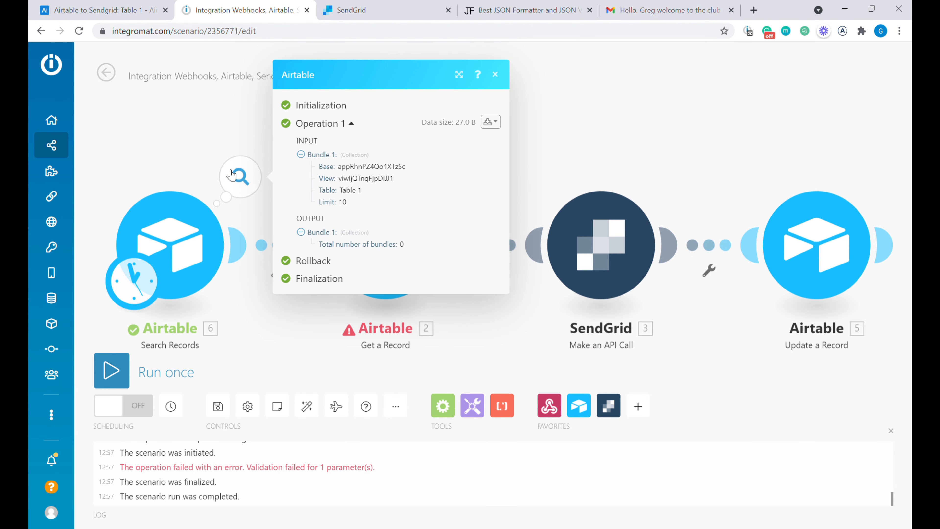
click(497, 79)
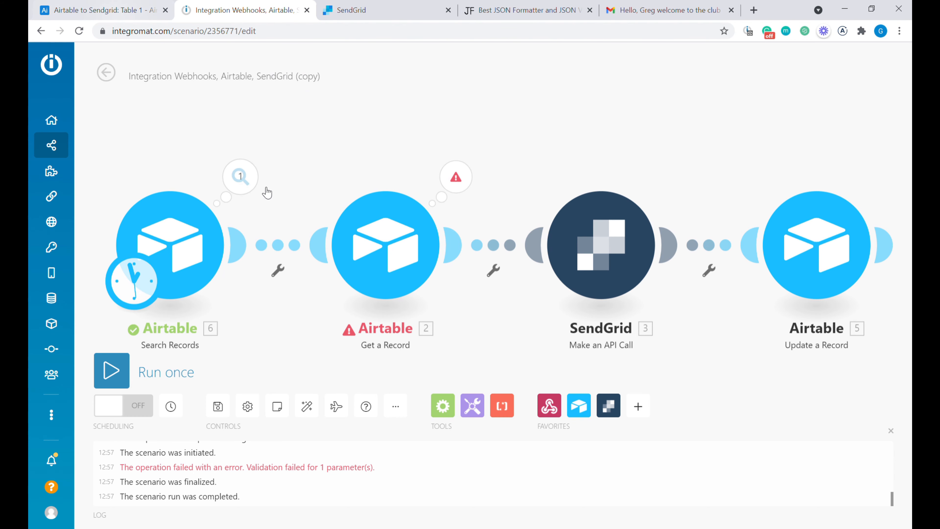
click(240, 177)
- Set and then clear row 2's Send email value in Airtable's Emails to be Sent column
click(104, 10)
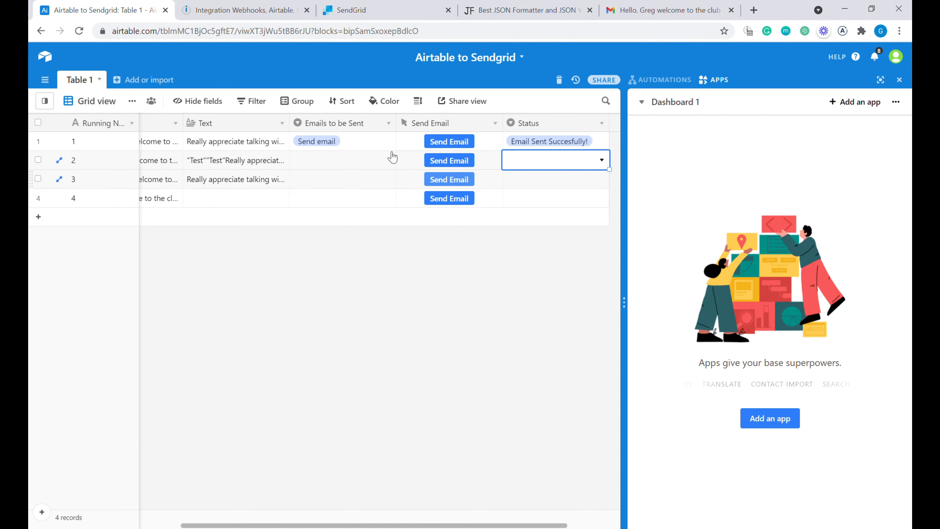
click(361, 165)
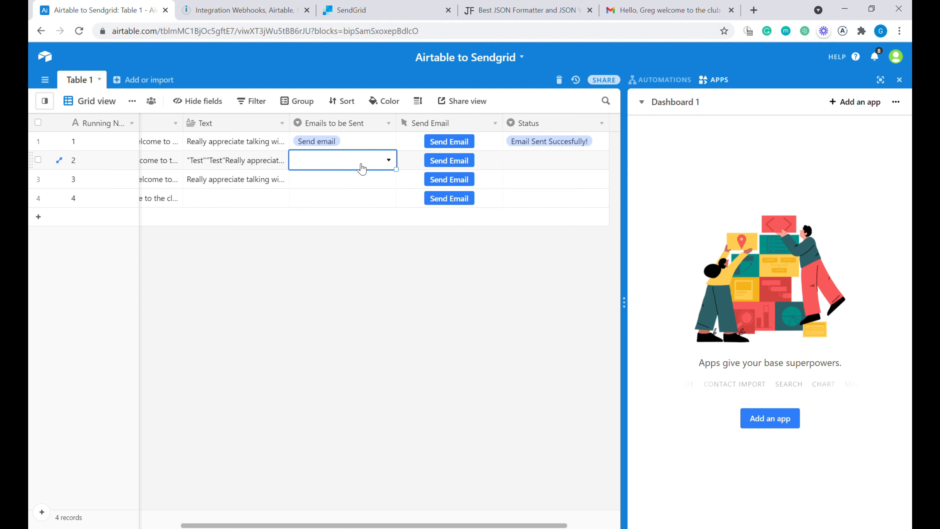
click(346, 169)
click(349, 225)
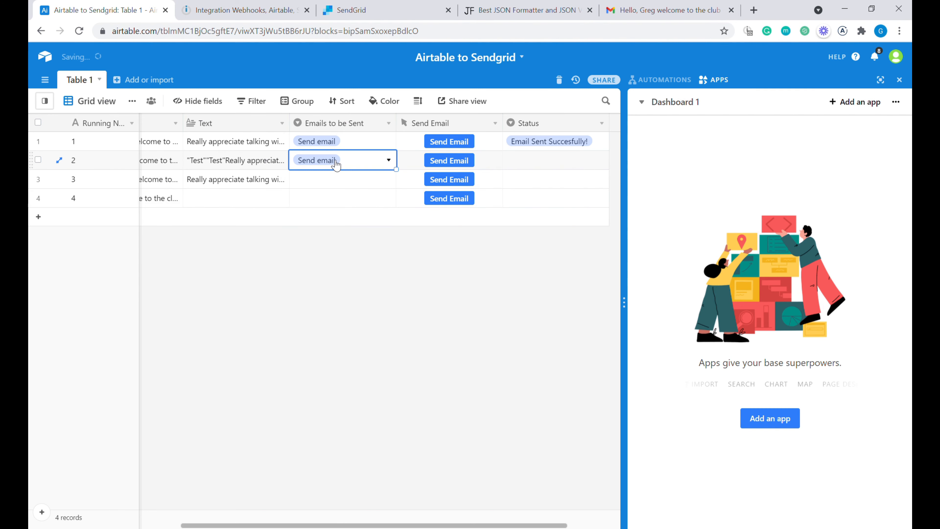
click(336, 163)
click(344, 201)
- Review the Get a Record error and start a filter between Search Records and Get a Record
click(244, 10)
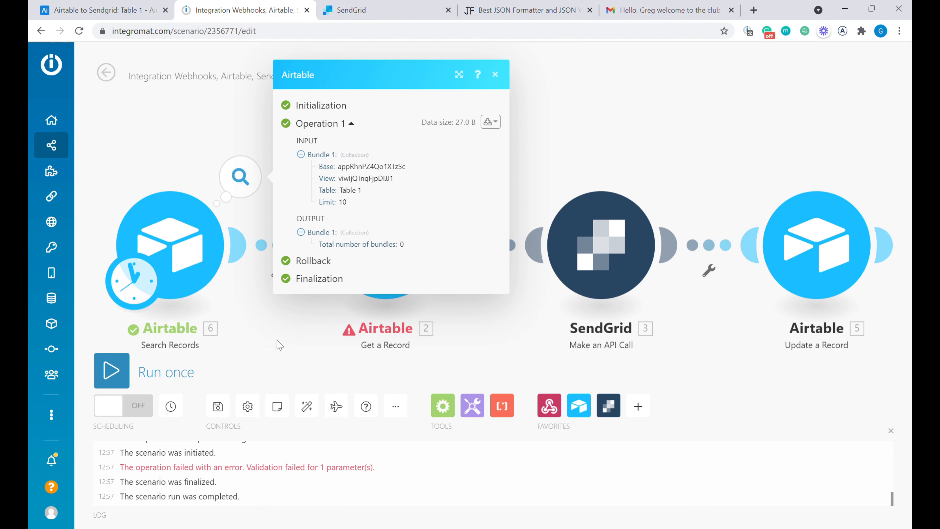
click(311, 315)
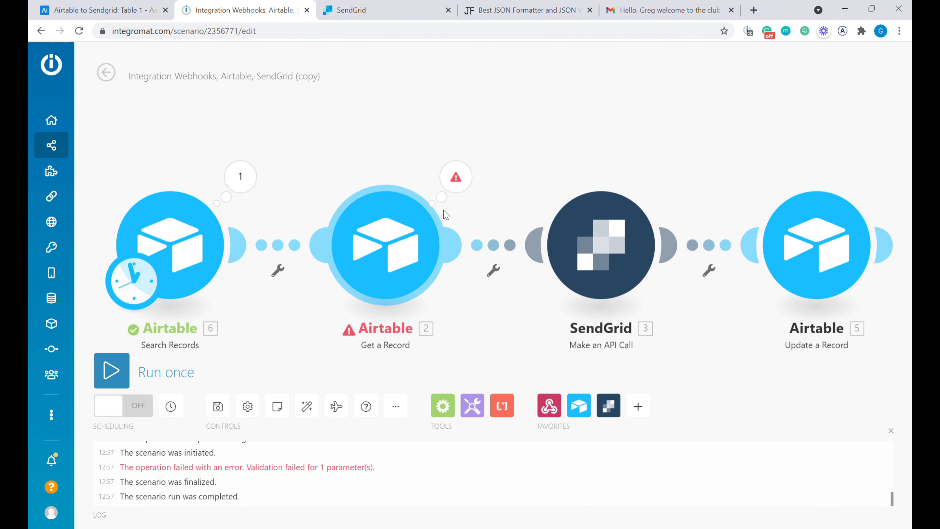
click(456, 177)
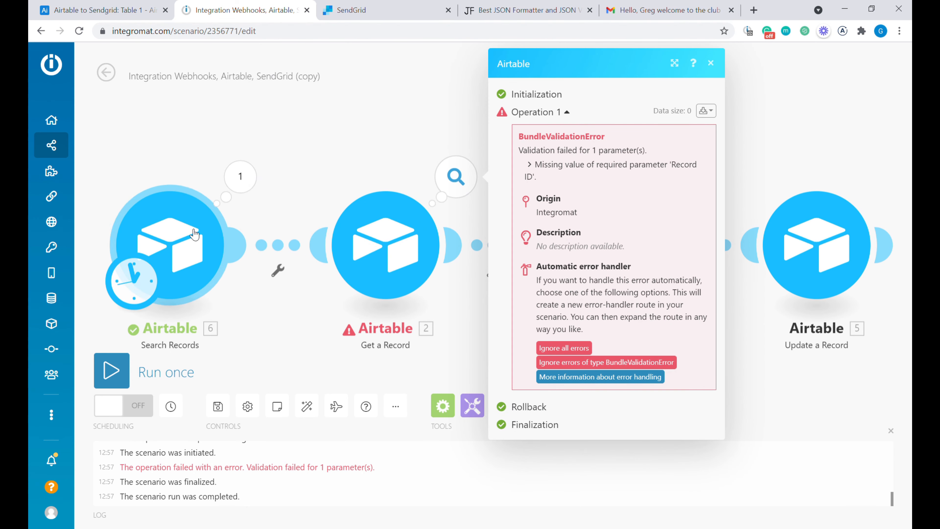
click(283, 264)
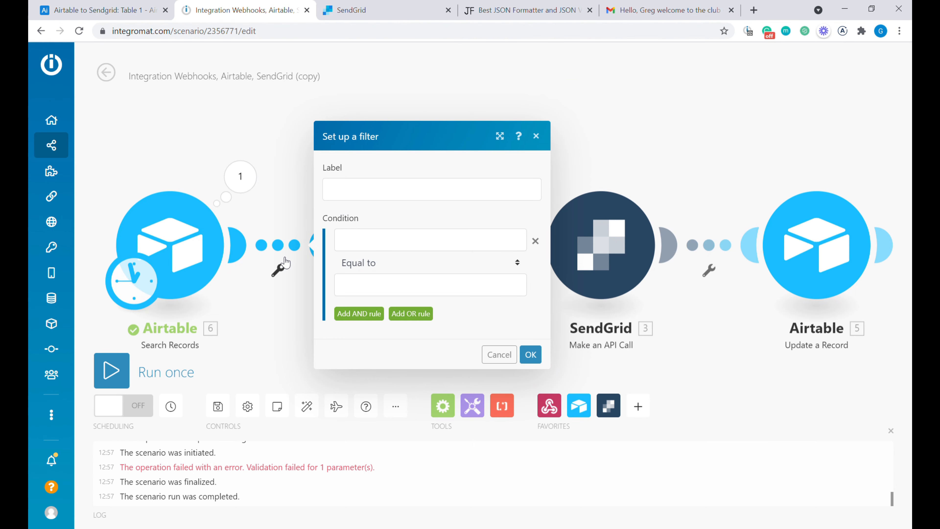
- Set the filter condition to Total number of bundles Not equal to 0
click(387, 235)
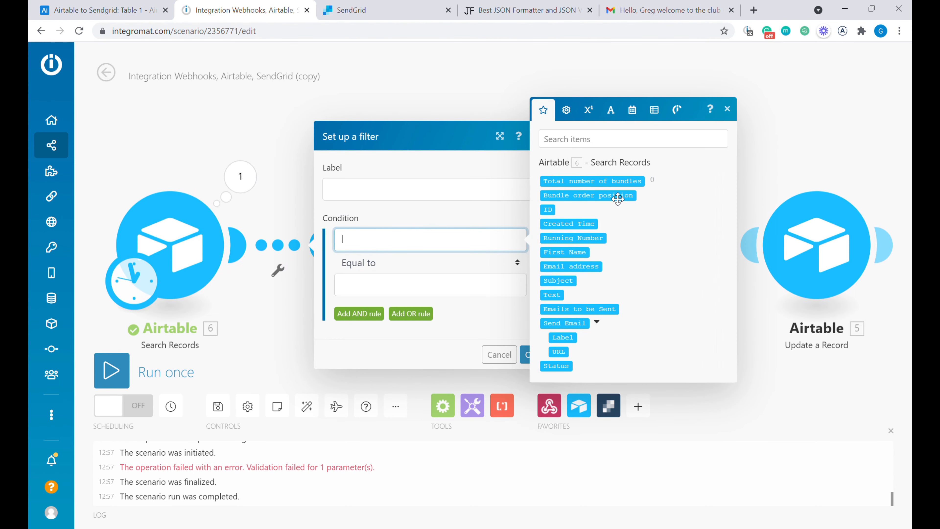
click(592, 181)
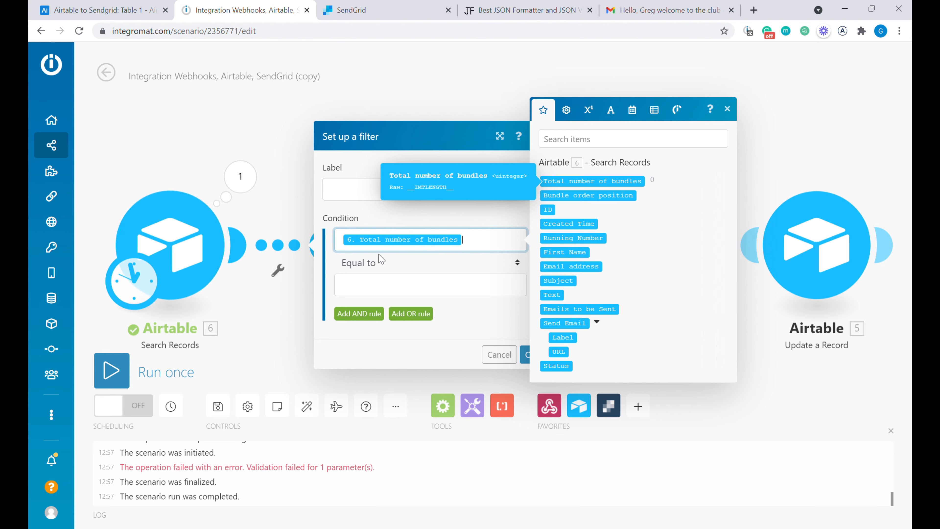
click(354, 266)
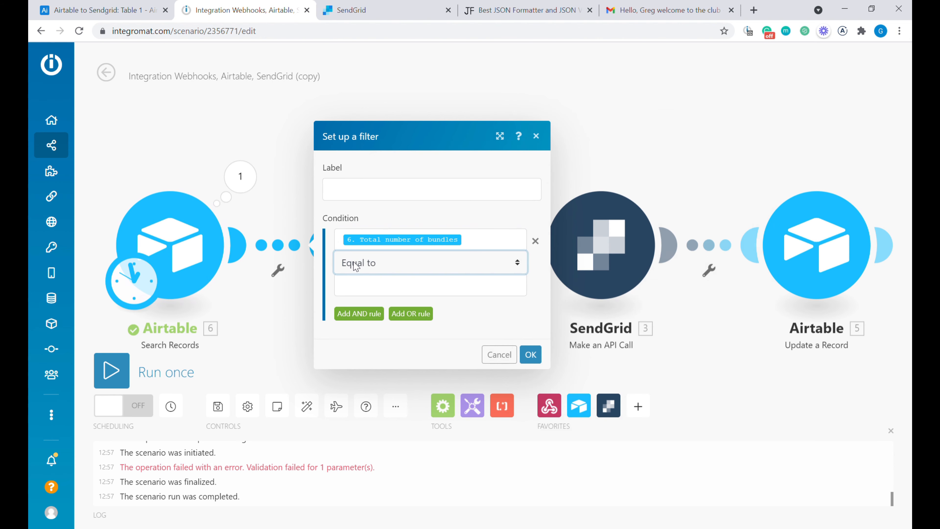
click(399, 313)
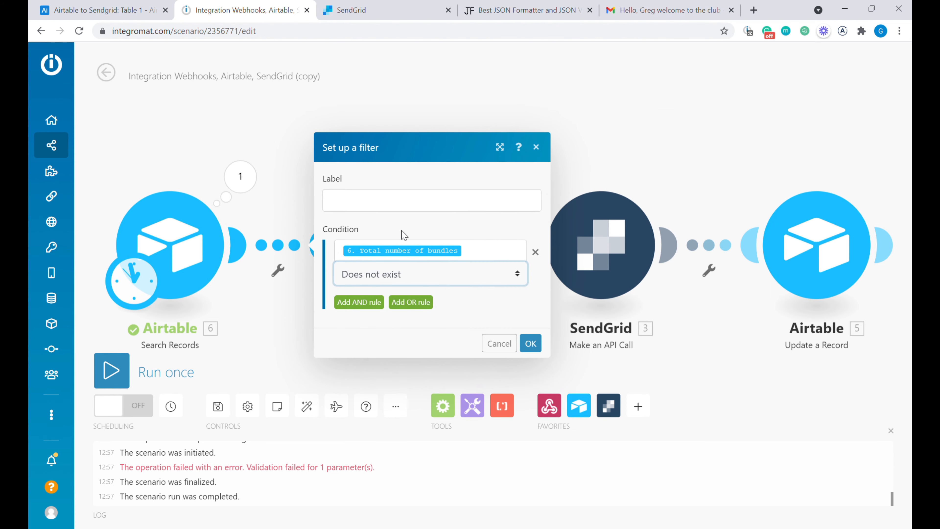
click(410, 90)
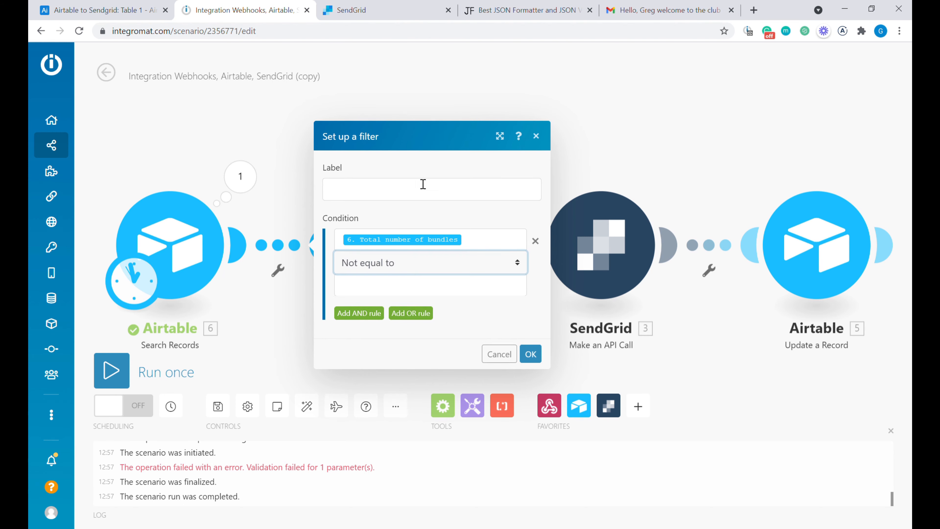
click(400, 285)
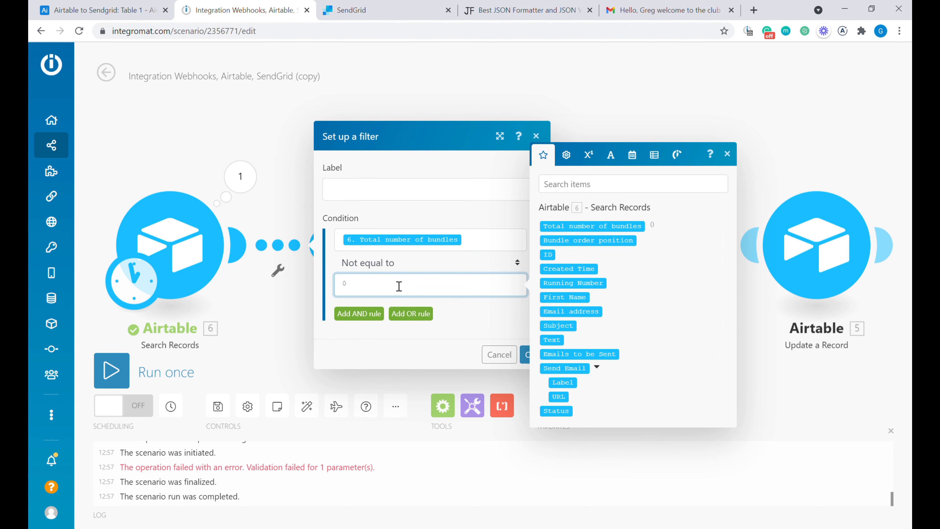
- Label the filter 'Emails to be sent exist' and save it
click(405, 199)
text(B)
key(BackSpace)
text(Emaisl)
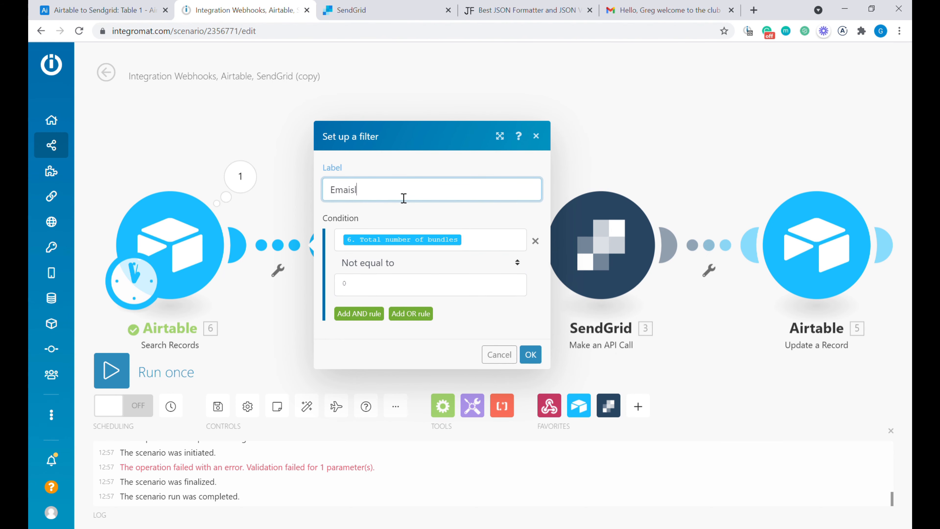
click(529, 355)
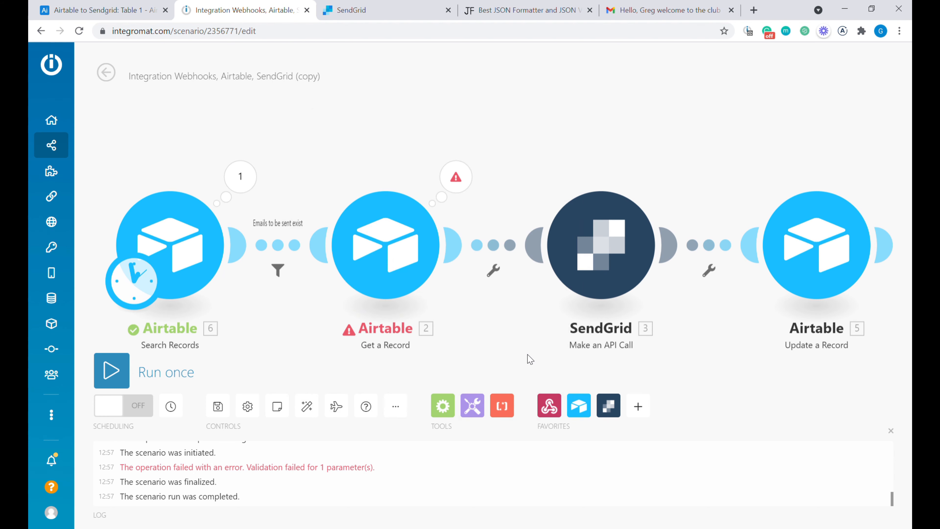
drag(277, 341, 293, 330)
- Run the scenario once with the new filter in place
click(154, 13)
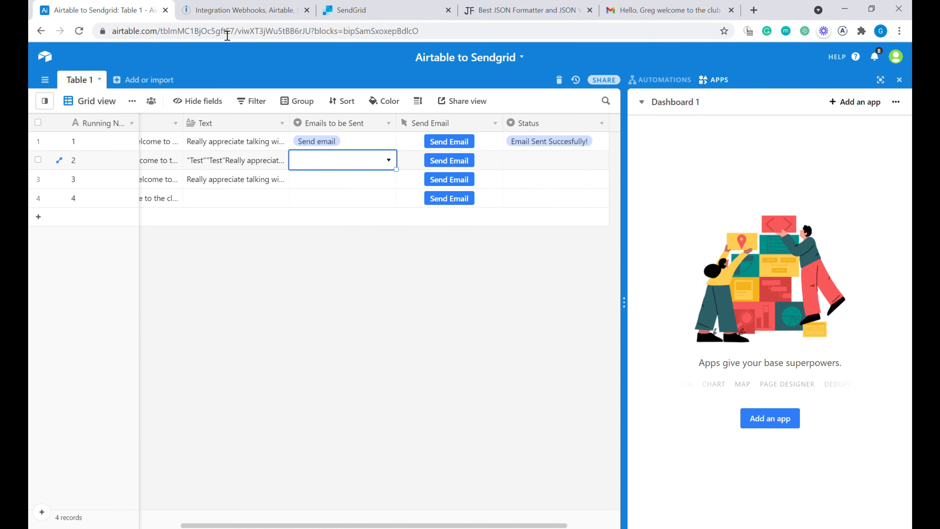
click(230, 12)
click(109, 370)
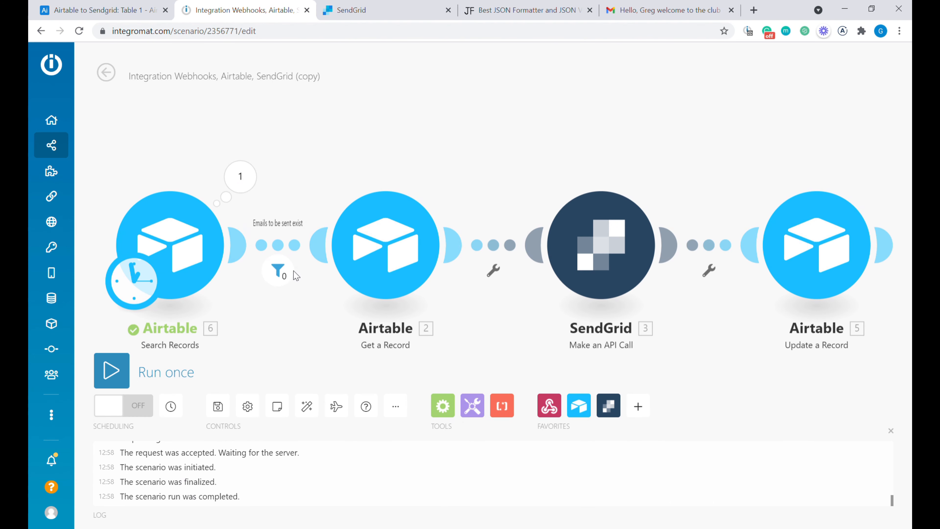
- Mark Airtable row 2 as Send email and rerun the scenario
click(100, 10)
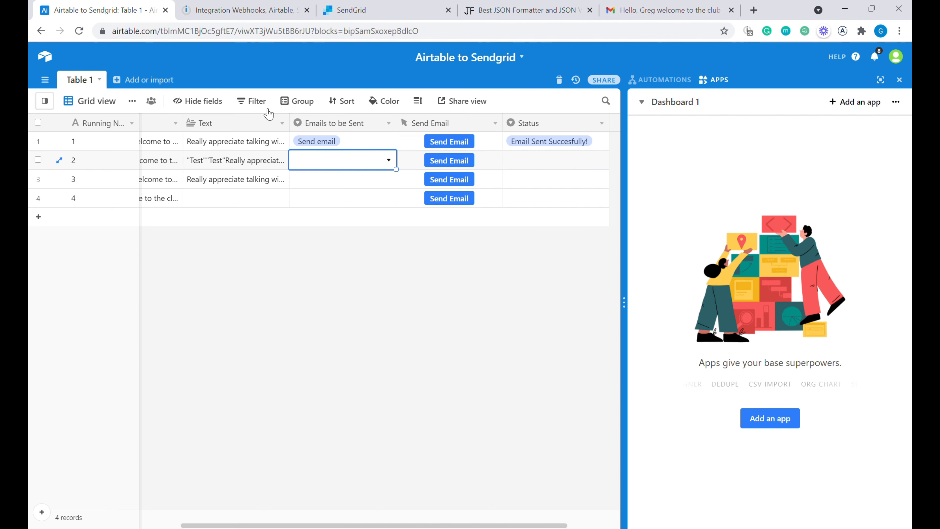
click(341, 160)
click(333, 219)
key(ctrl+Tab)
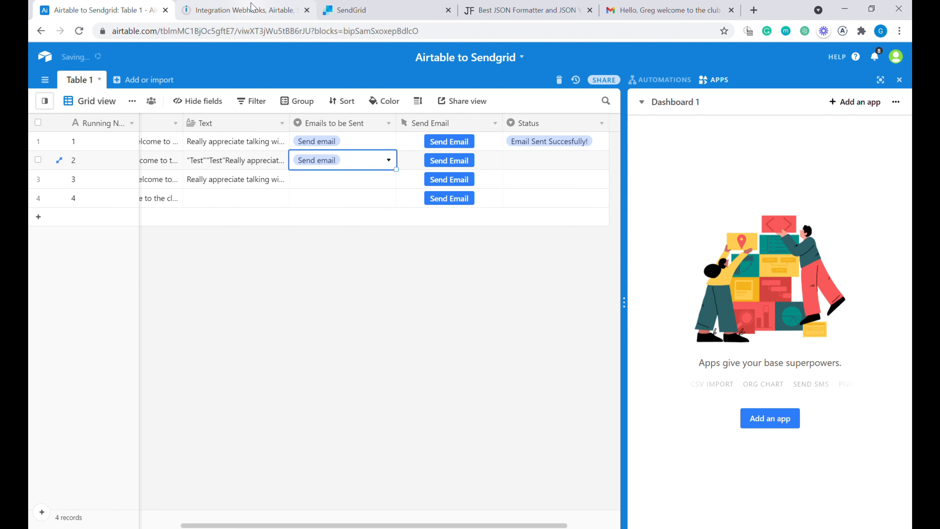
click(118, 369)
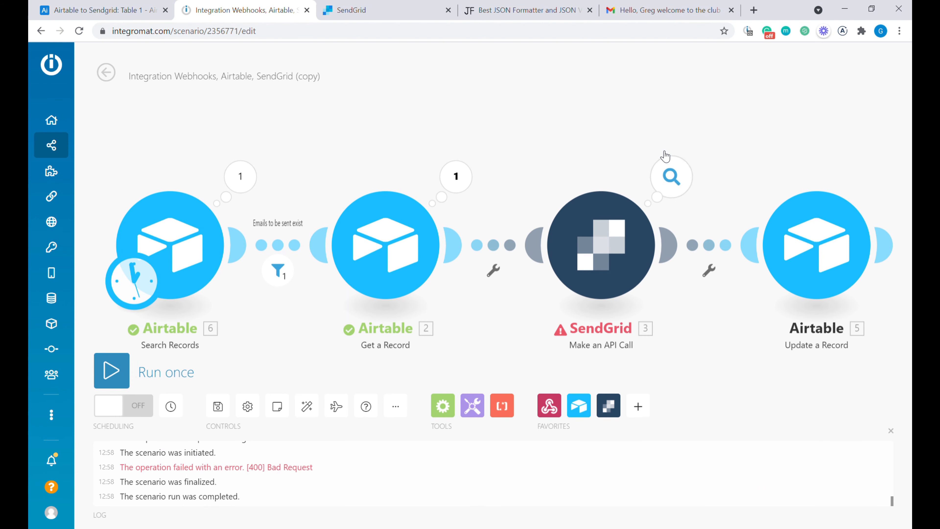
click(672, 177)
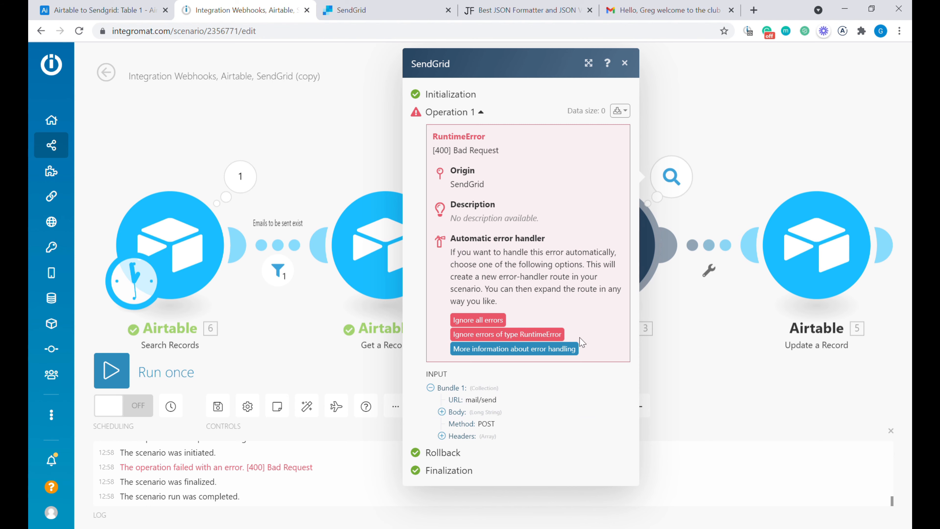
click(456, 412)
scroll(556, 370, down, 10)
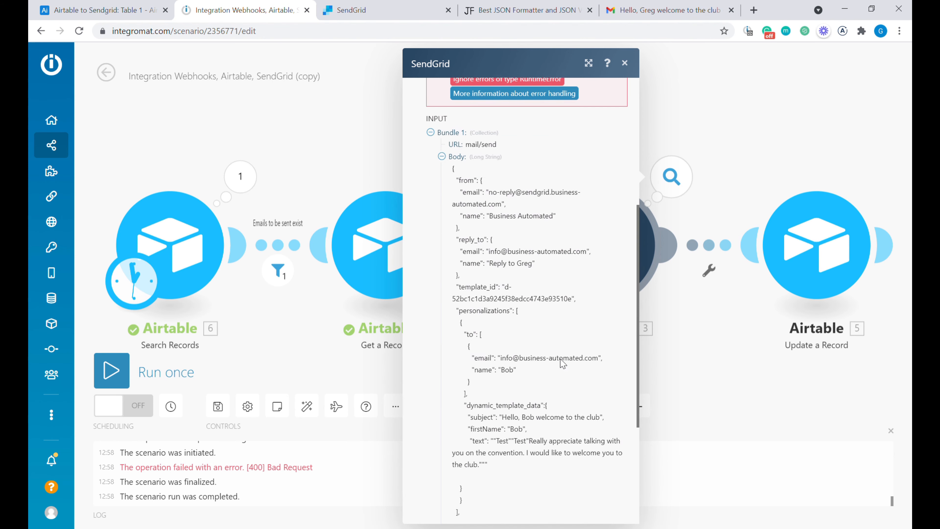
drag(491, 345, 528, 349)
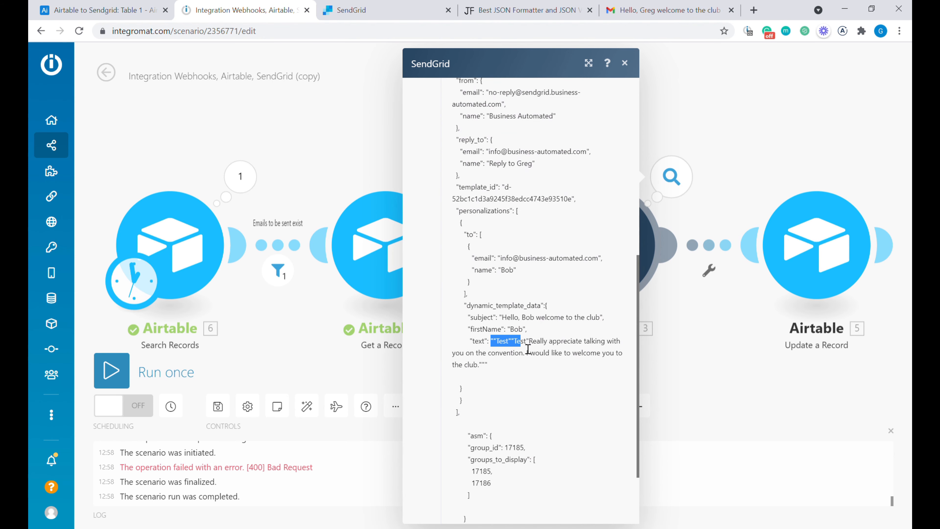
drag(488, 371, 470, 354)
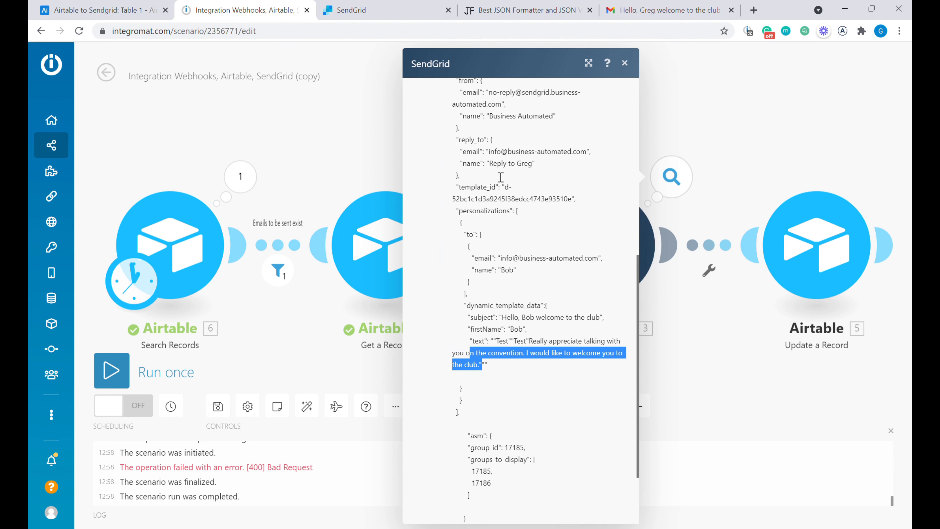
drag(467, 219, 571, 361)
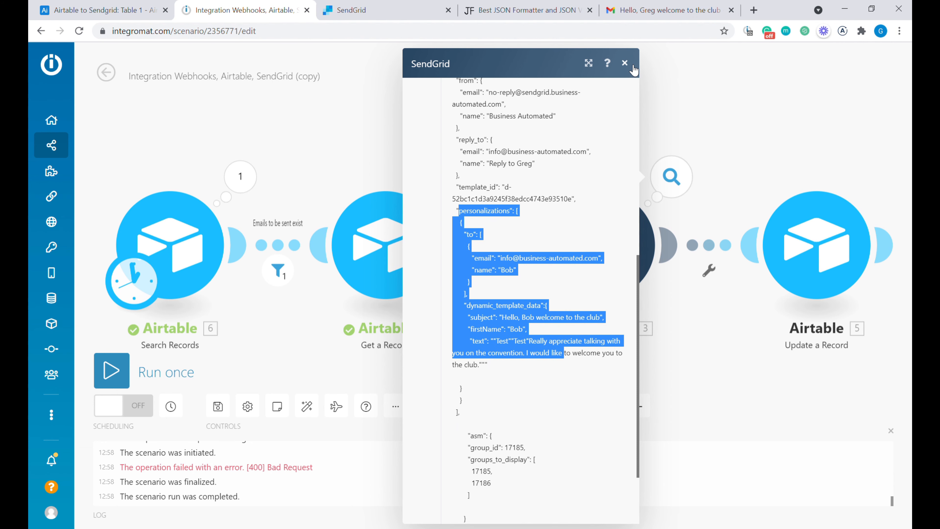
click(625, 64)
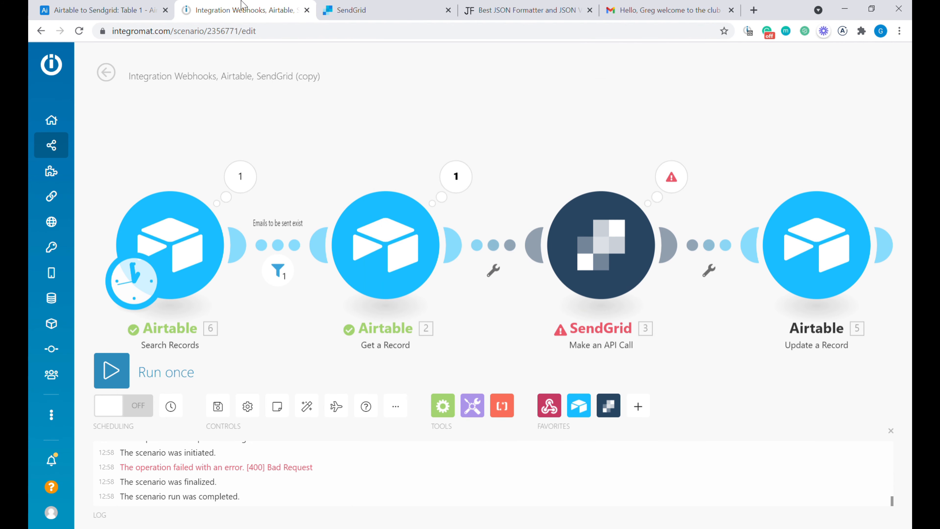
- Place a Transform to JSON module between Get a Record and SendGrid
drag(523, 156, 541, 133)
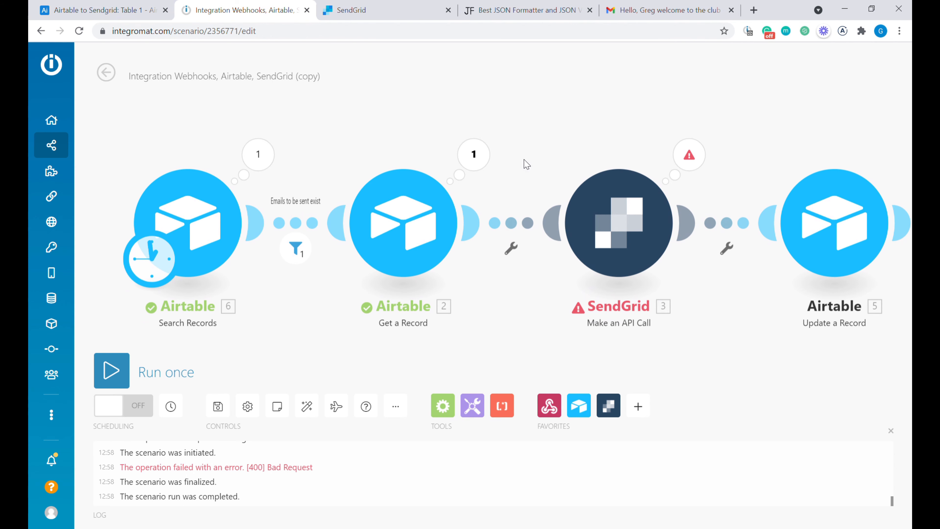
scroll(526, 181, down, 2)
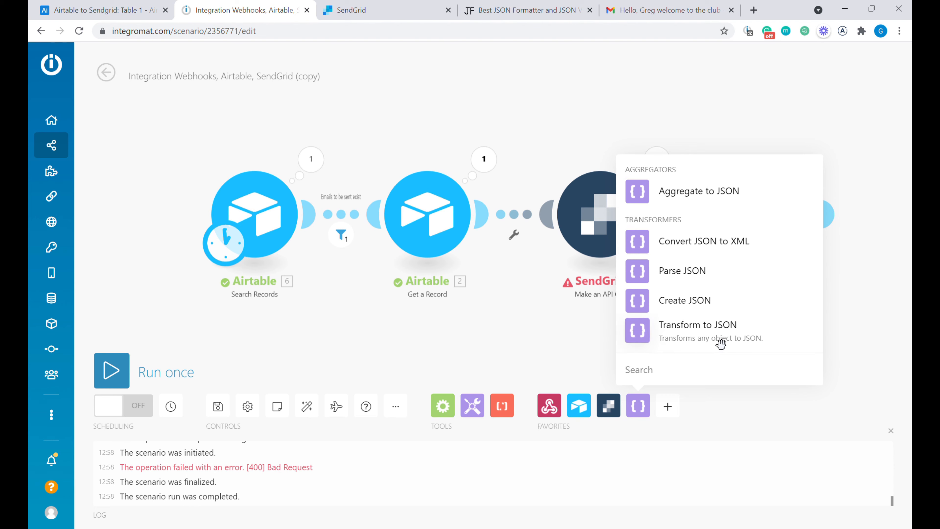
drag(719, 339, 499, 229)
drag(426, 215, 383, 97)
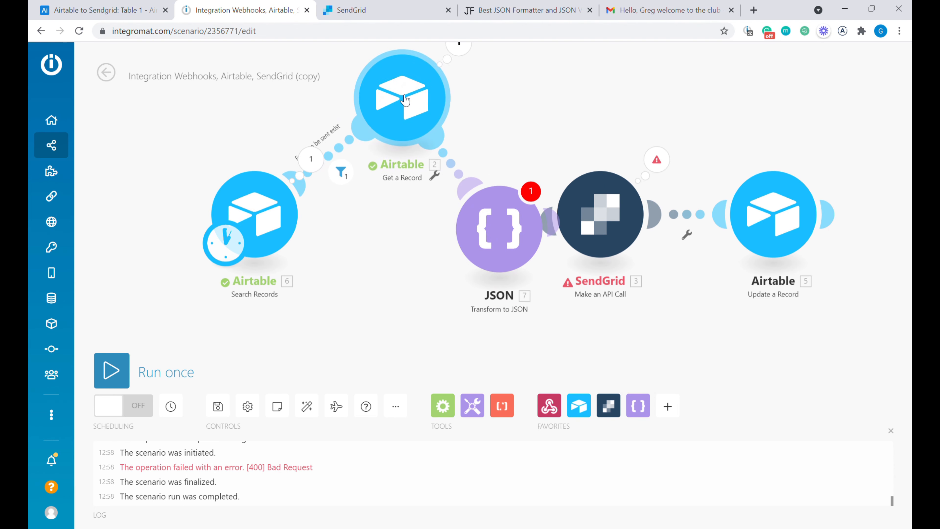
drag(254, 216, 120, 220)
drag(414, 114, 370, 197)
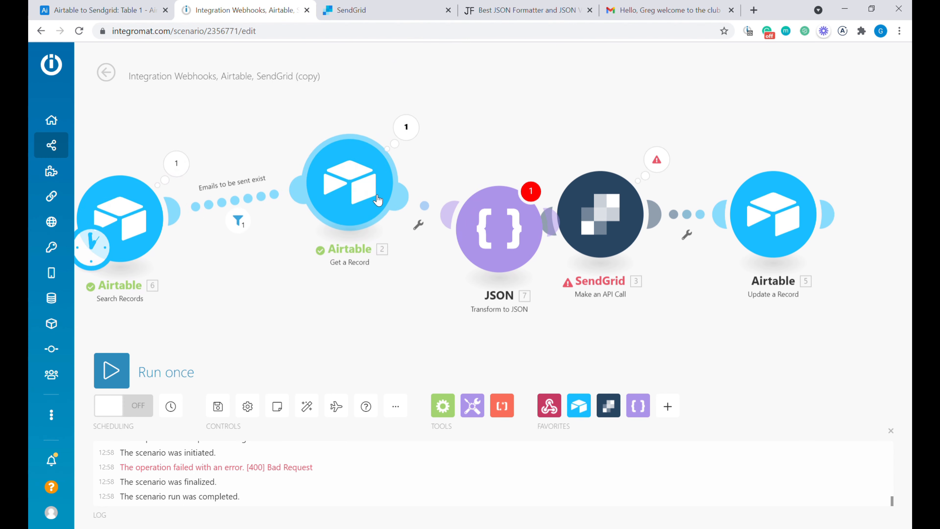
- Map the Airtable Text field into the JSON module's Object field
click(499, 229)
click(622, 239)
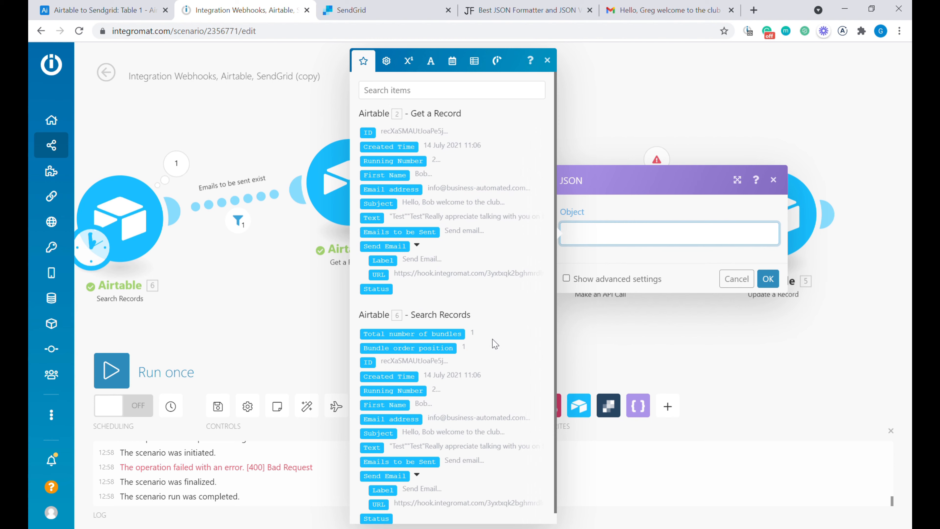
scroll(477, 397, down, 1)
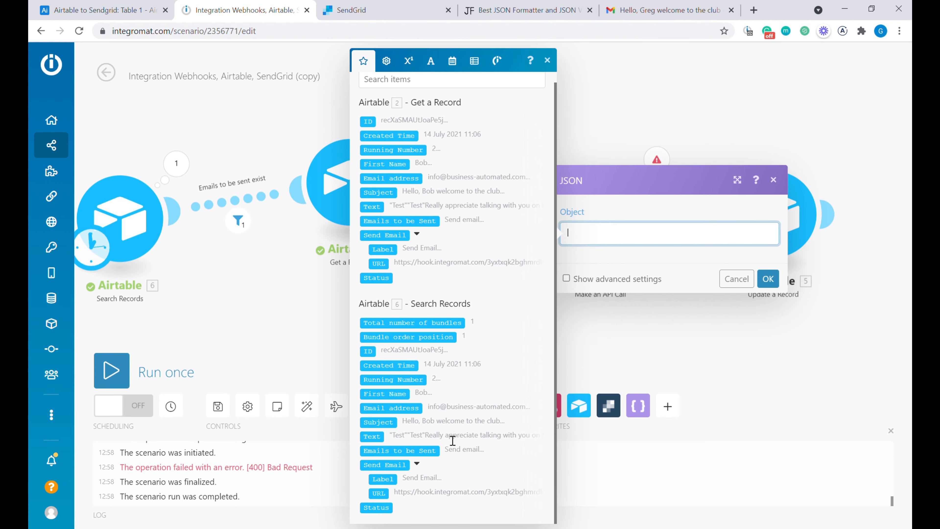
click(384, 443)
click(767, 281)
- Unlink the JSON module from SendGrid and auto-align the modules
drag(499, 229, 462, 256)
click(536, 255)
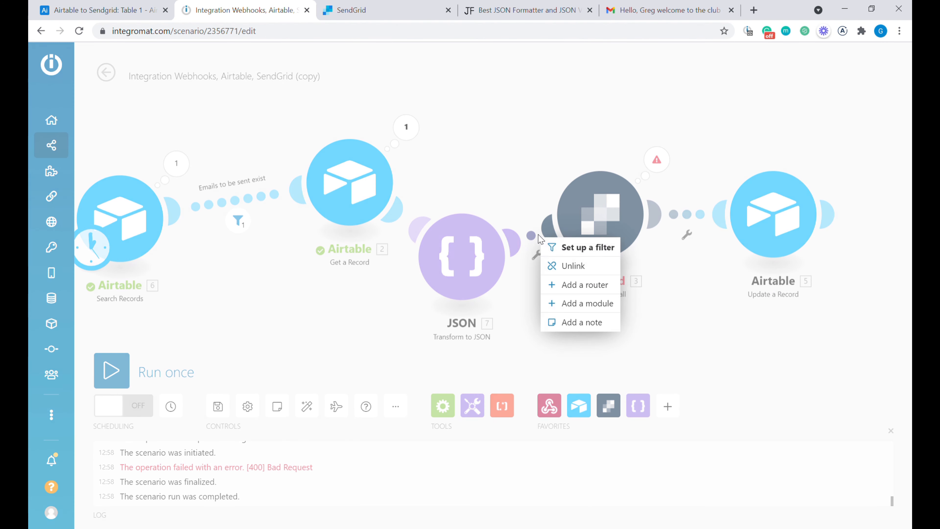
click(584, 268)
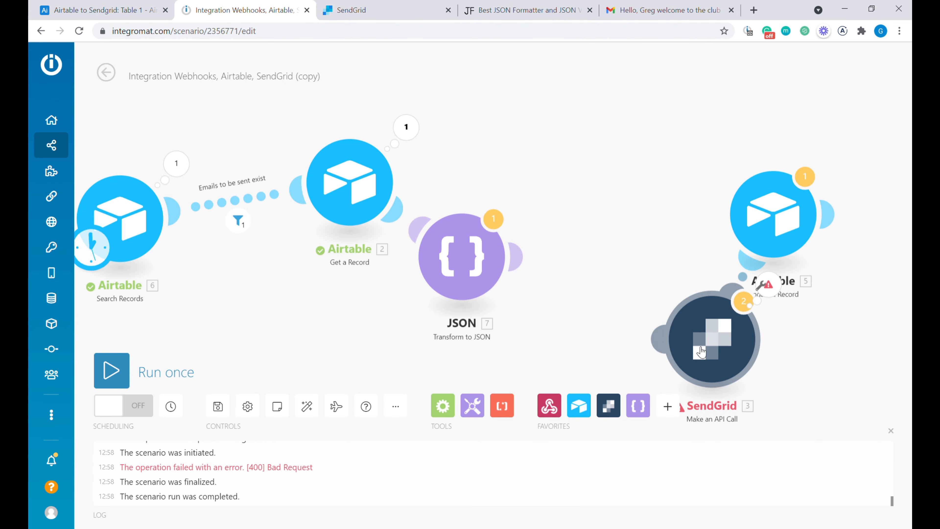
click(316, 410)
- Run the scenario and check the JSON module's escaped JSON string output
click(112, 371)
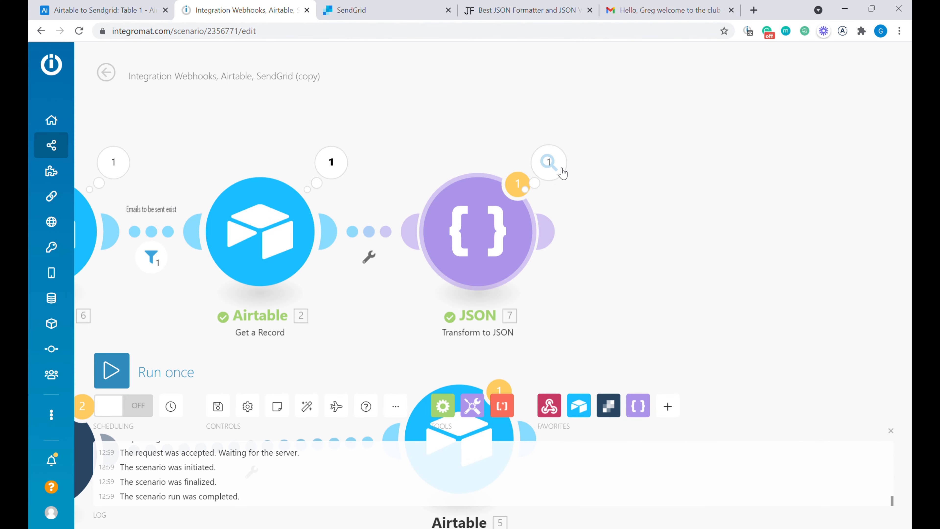
click(550, 162)
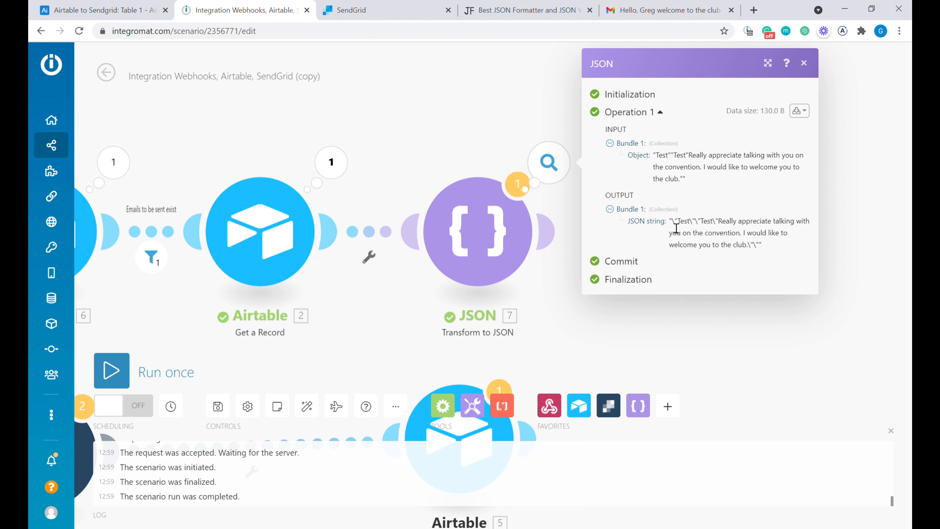
drag(682, 228, 801, 245)
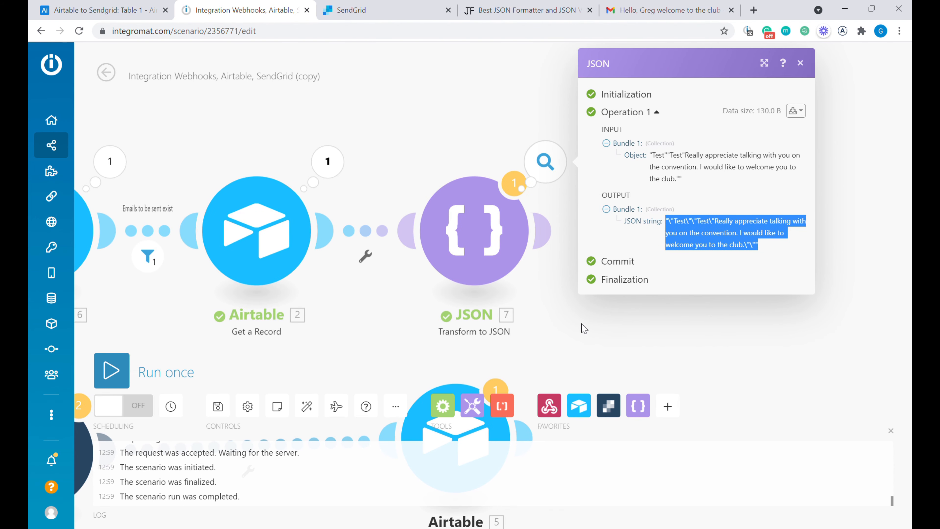
scroll(584, 329, down, 2)
- Link SendGrid directly after the JSON module and auto-align the layout
drag(396, 373, 328, 260)
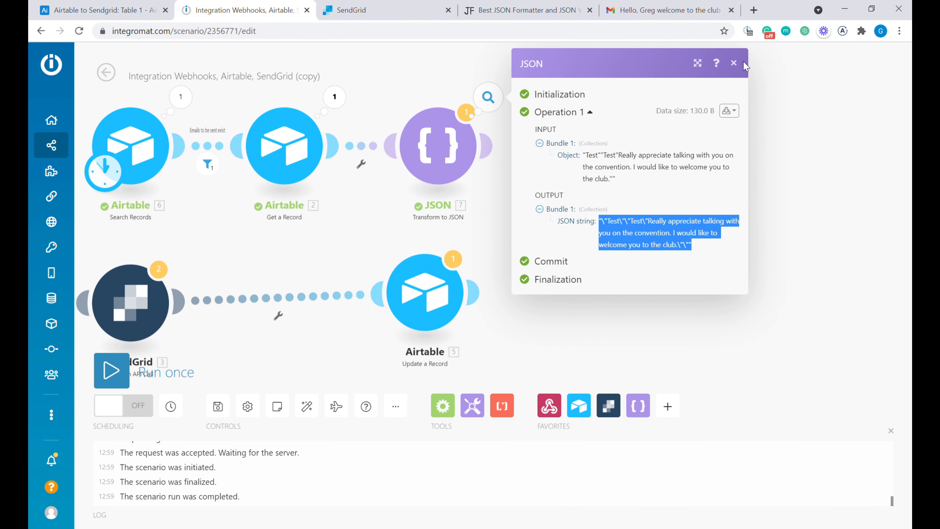
click(734, 63)
drag(138, 294, 589, 182)
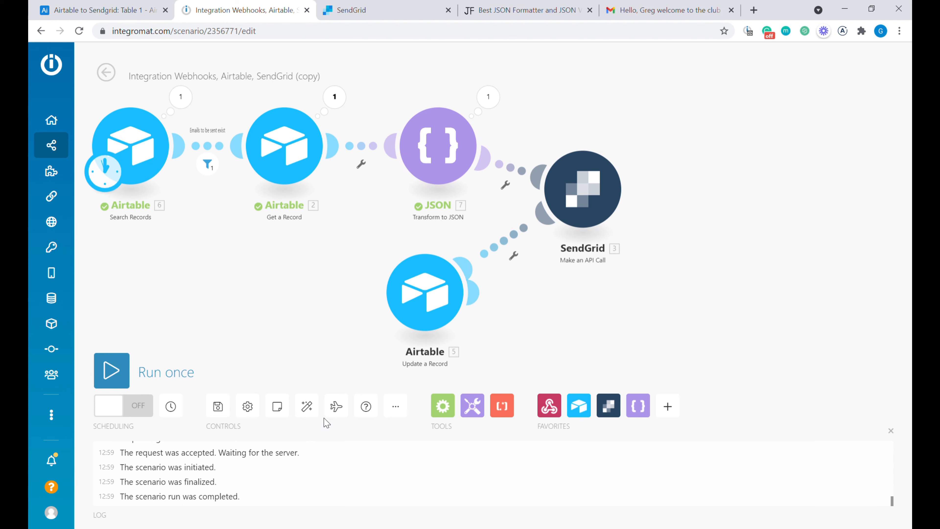
click(307, 407)
- Replace the 2. Text mapping in SendGrid's body with 7. JSON string
click(661, 249)
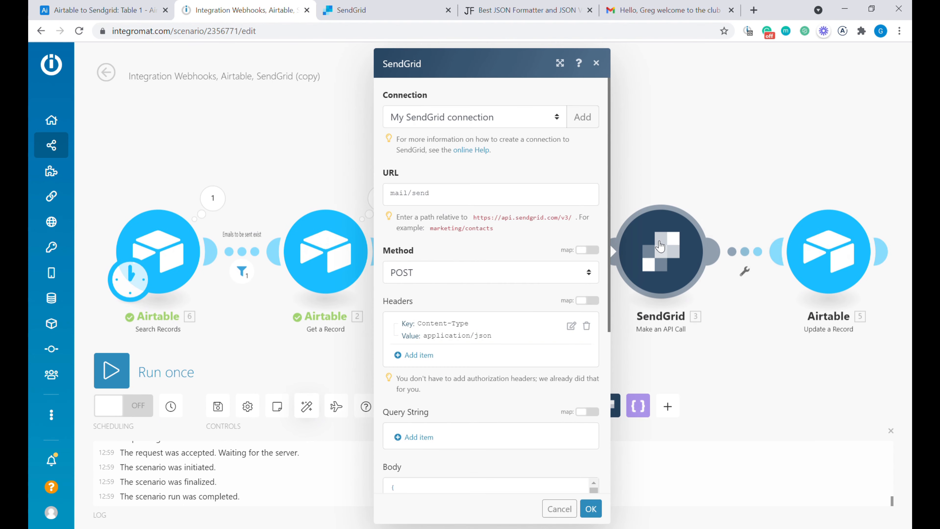
scroll(480, 287, down, 10)
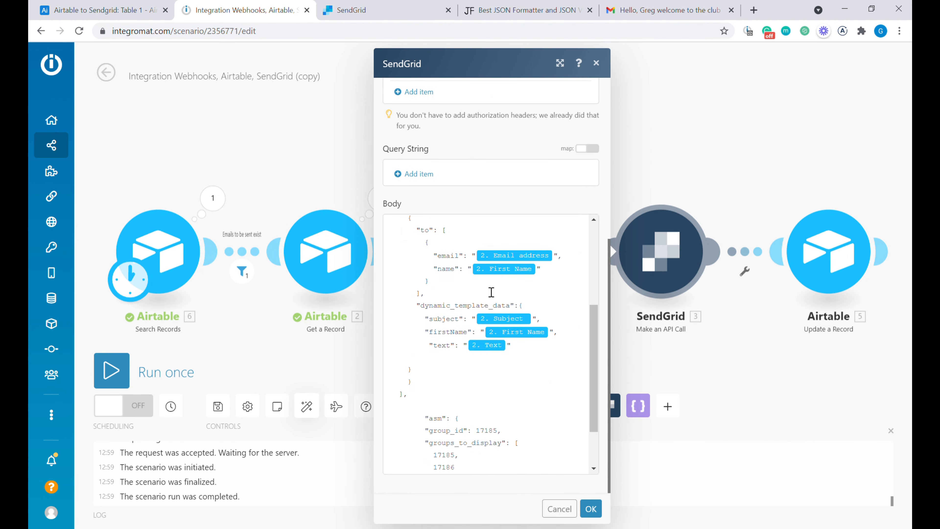
scroll(496, 358, up, 2)
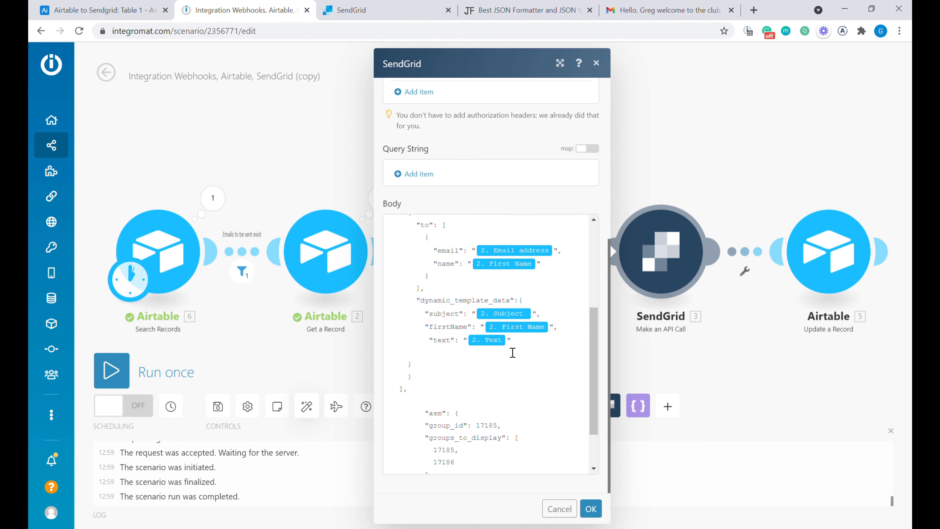
click(525, 354)
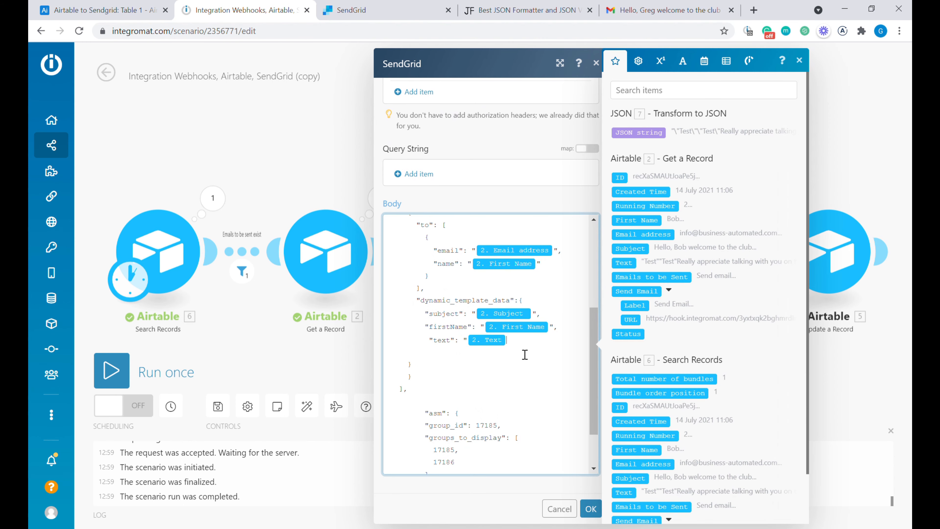
key(BackSpace)
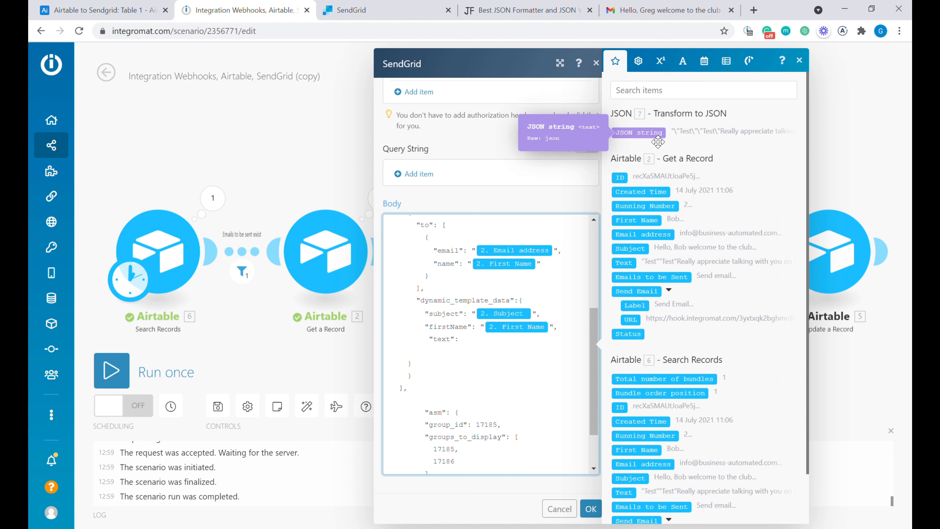
click(650, 140)
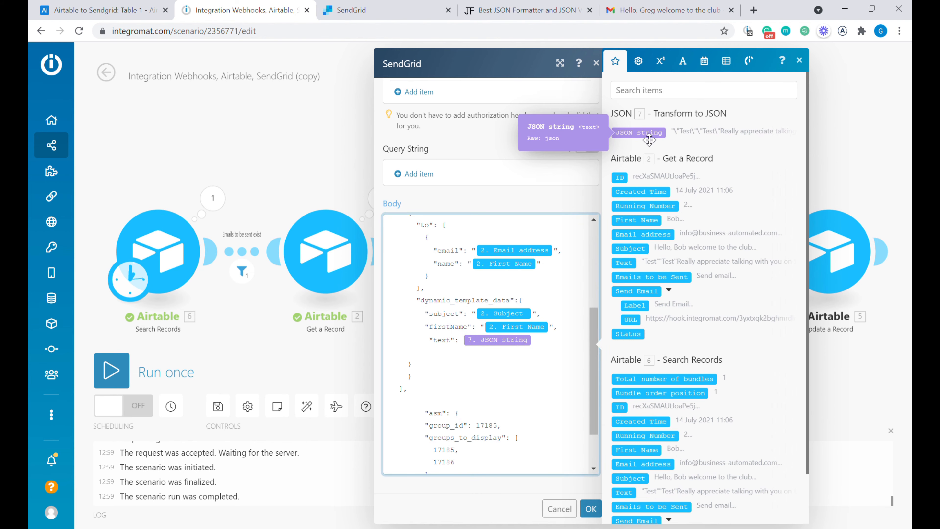
click(593, 513)
- Run the scenario and examine the quoted text in the delivered welcome email
click(117, 370)
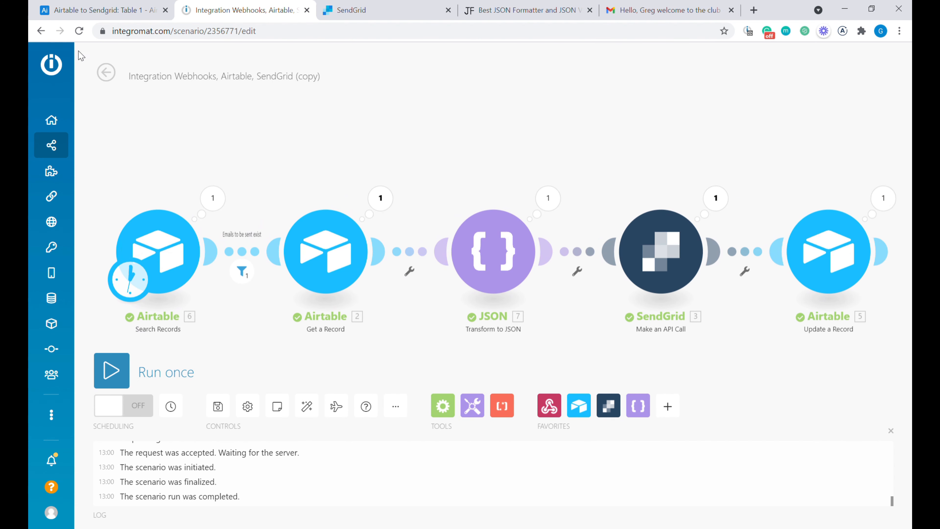
click(100, 10)
click(549, 160)
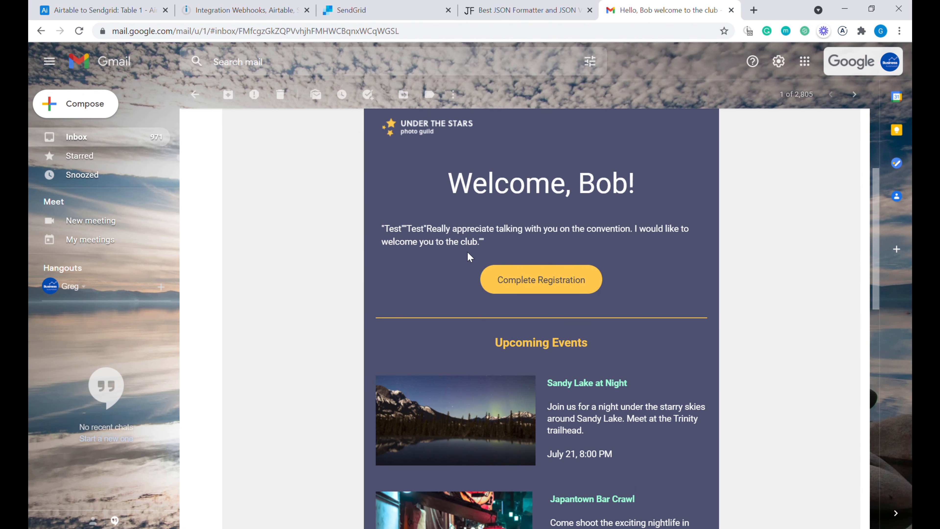
drag(395, 233, 489, 245)
click(419, 241)
drag(401, 229, 488, 243)
- Inspect the SendGrid Body with JSON string mapped into text, then bring up jsonformatter.org
click(134, 6)
click(276, 5)
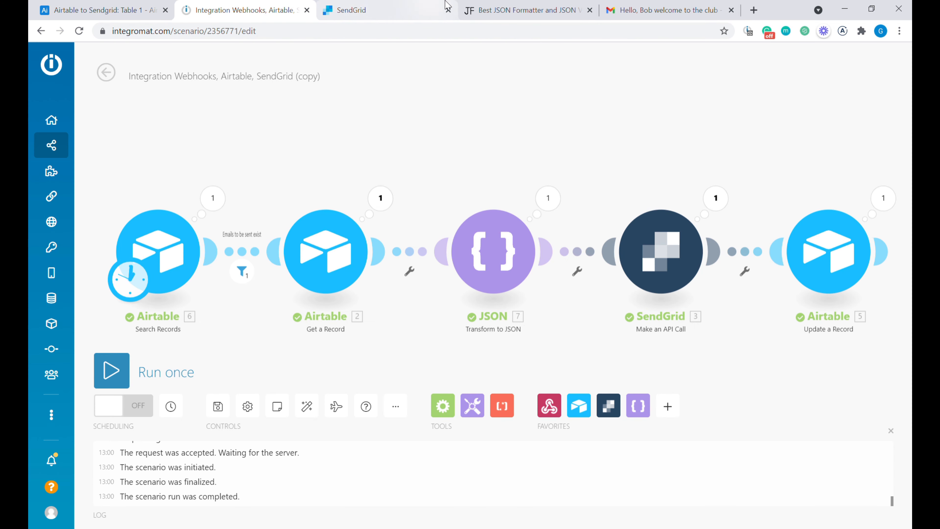
click(664, 256)
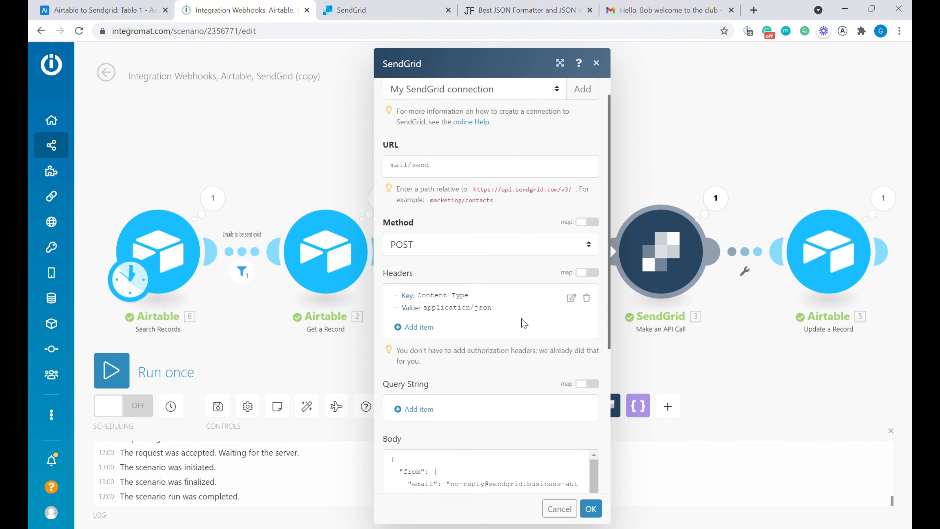
scroll(518, 371, down, 10)
scroll(517, 388, down, 2)
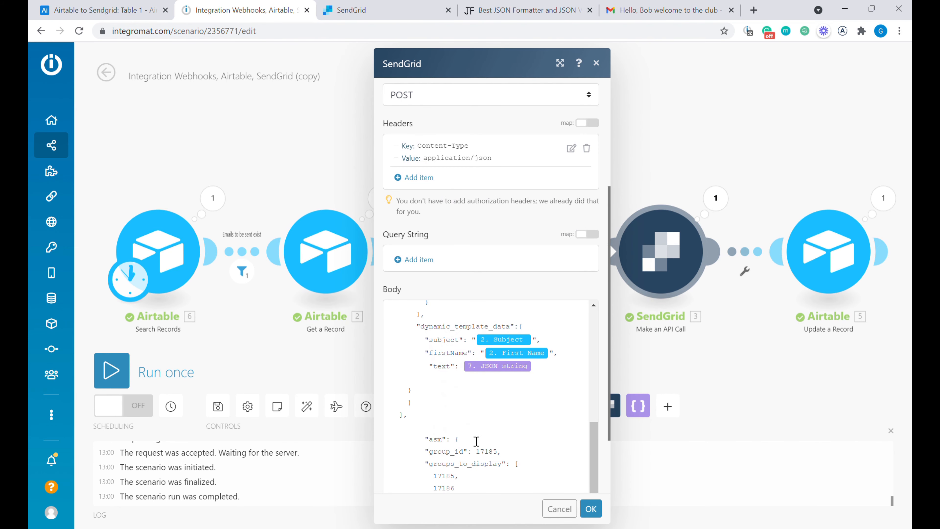
click(427, 396)
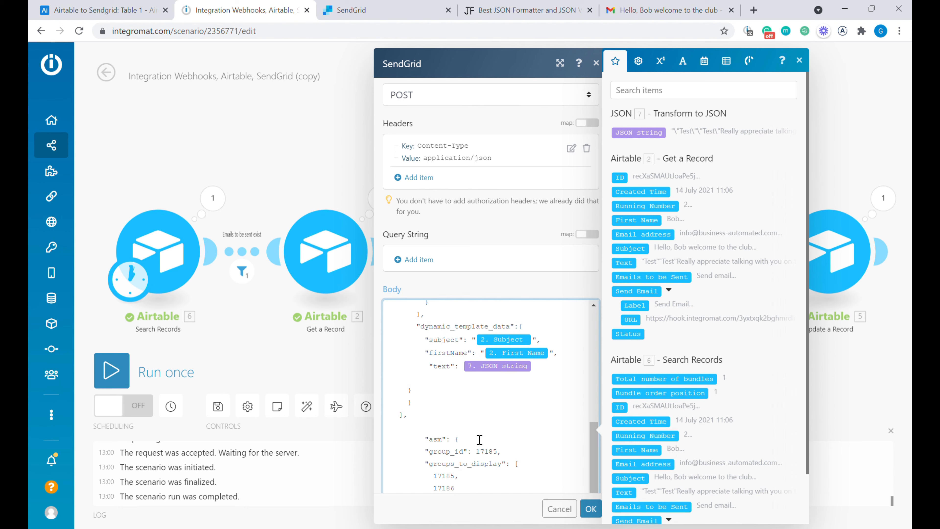
click(526, 10)
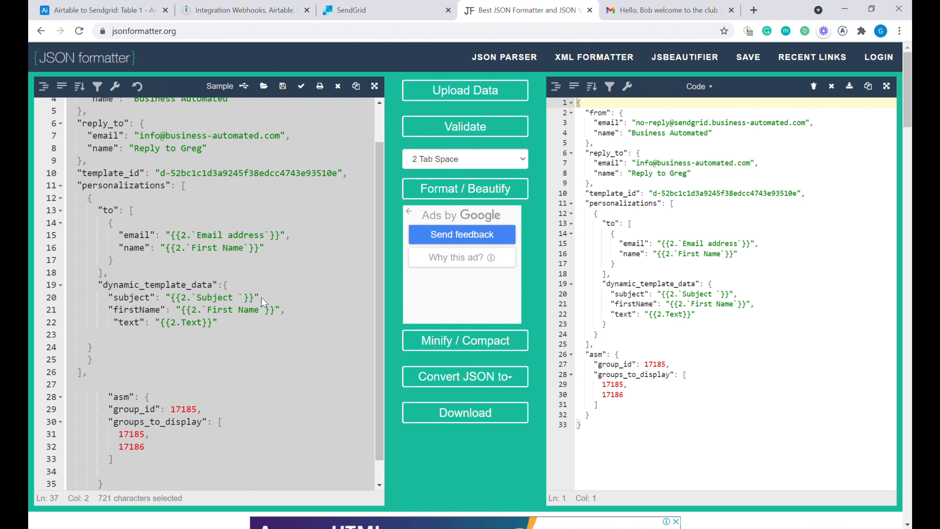
click(326, 236)
key(BackSpace)
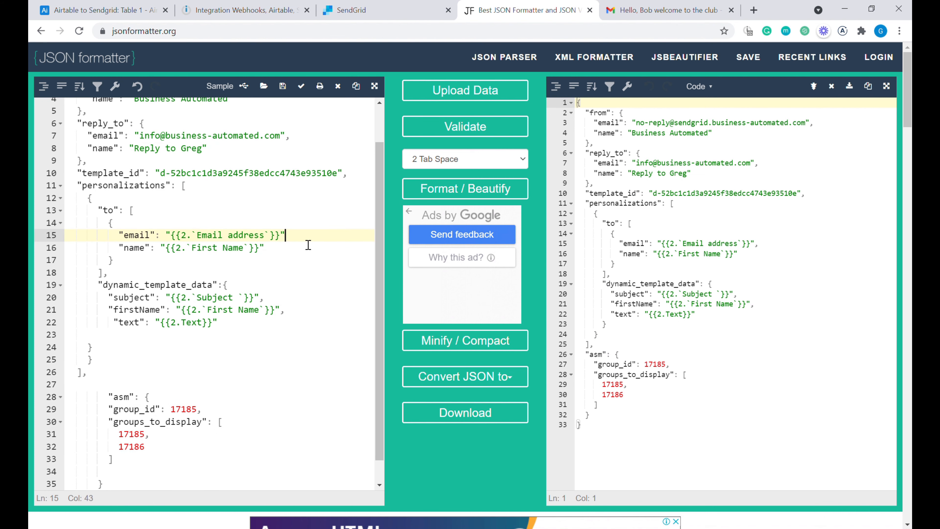
click(508, 183)
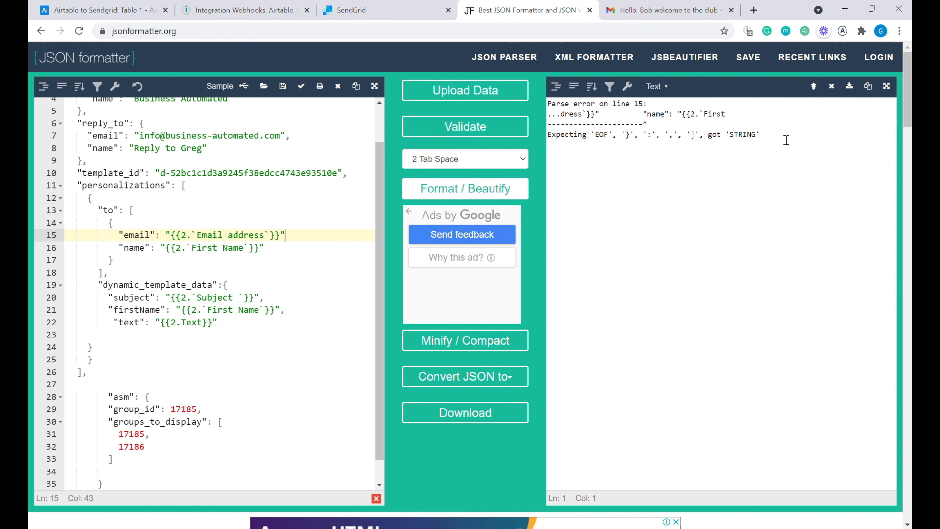
drag(589, 126, 700, 136)
click(315, 239)
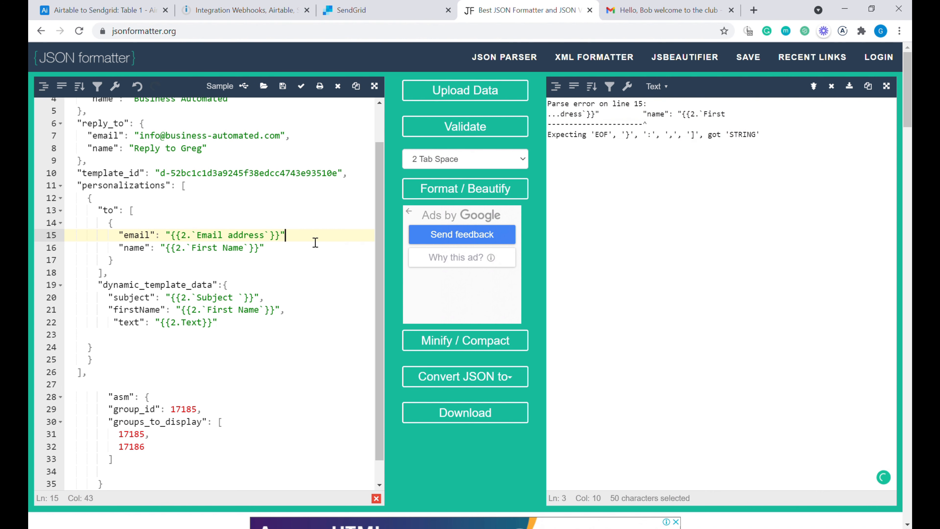
text(,)
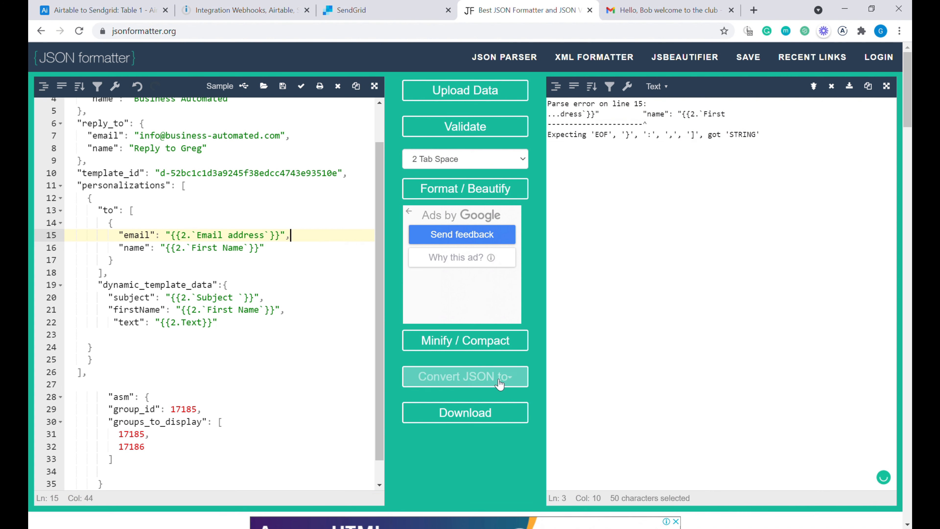
click(474, 199)
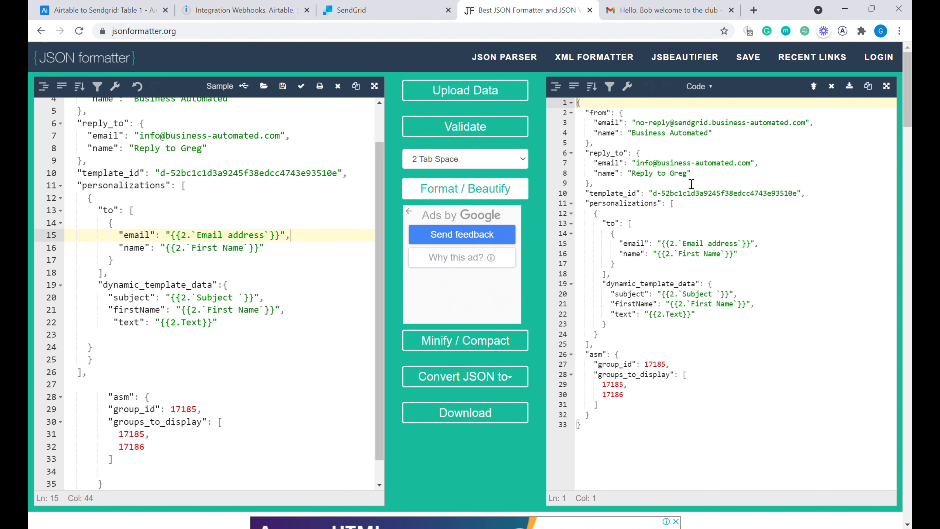